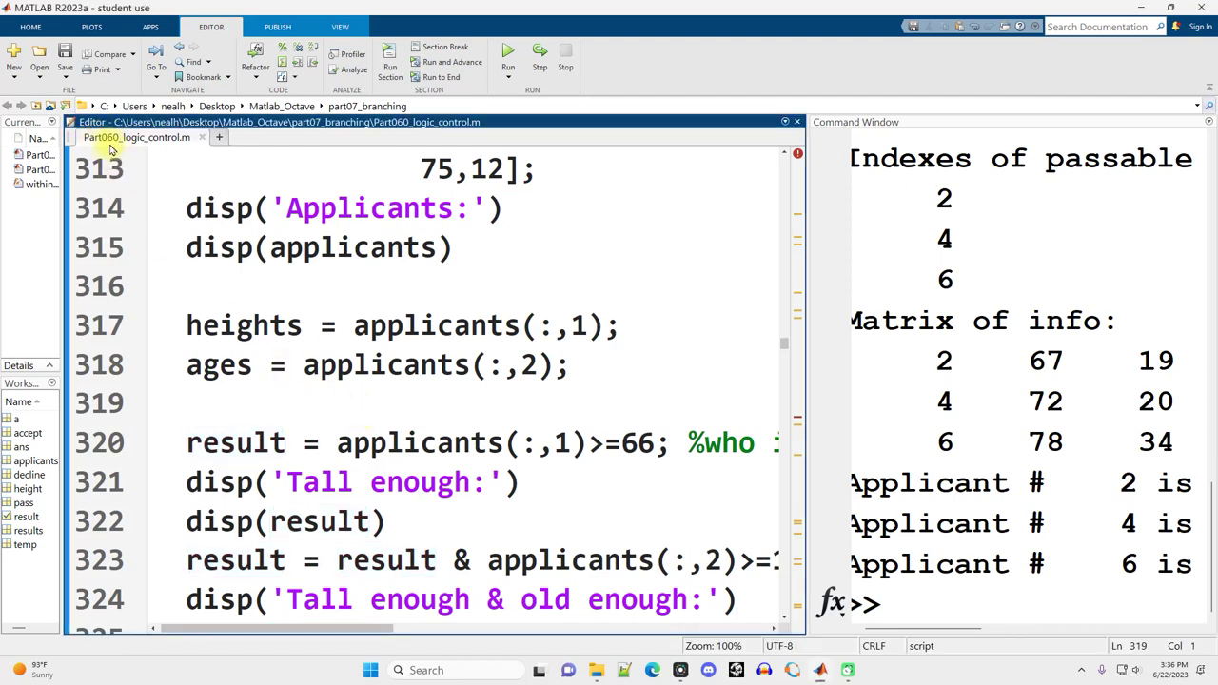
Step: Scroll down to the %% Find patients section and highlight its heading
scroll(381, 319, down, 4)
scroll(361, 328, down, 3)
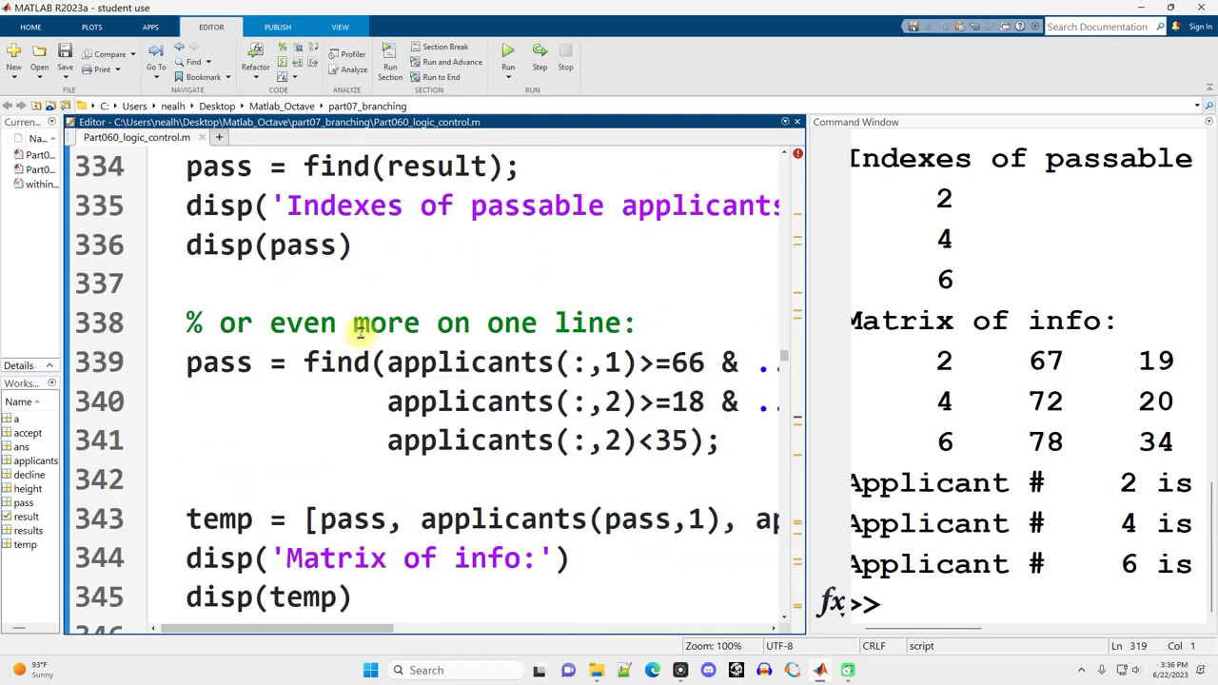
scroll(361, 328, down, 3)
scroll(350, 335, down, 2)
scroll(348, 334, up, 1)
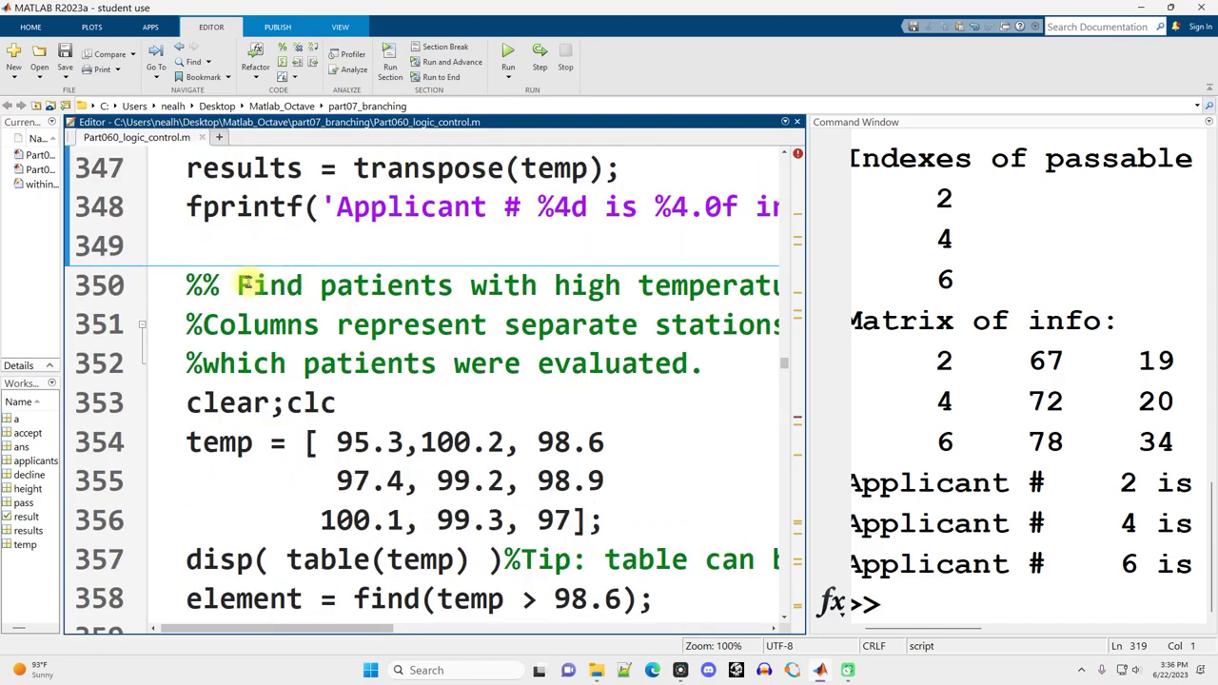
mouse_move(240, 284)
mouse_down()
mouse_move(163, 276)
mouse_move(187, 281)
mouse_up()
click(371, 398)
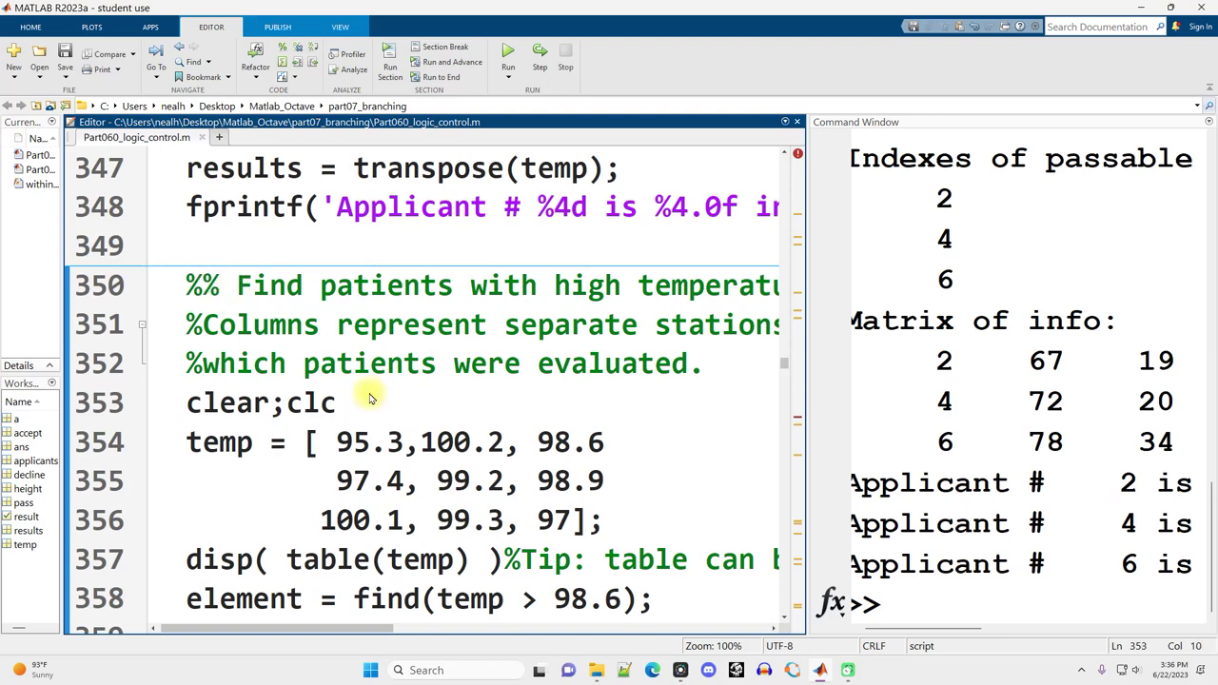
Step: Highlight the find call on line 358 and the temp matrix on lines 354–356
drag(353, 598, 668, 597)
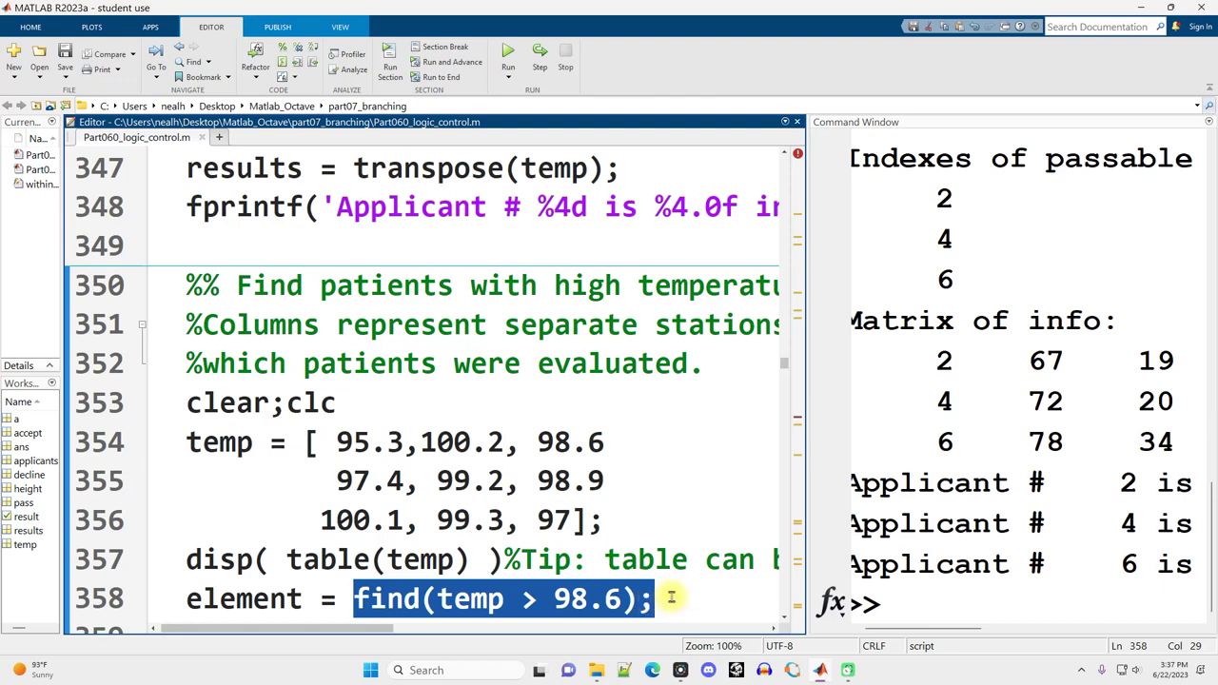
click(671, 597)
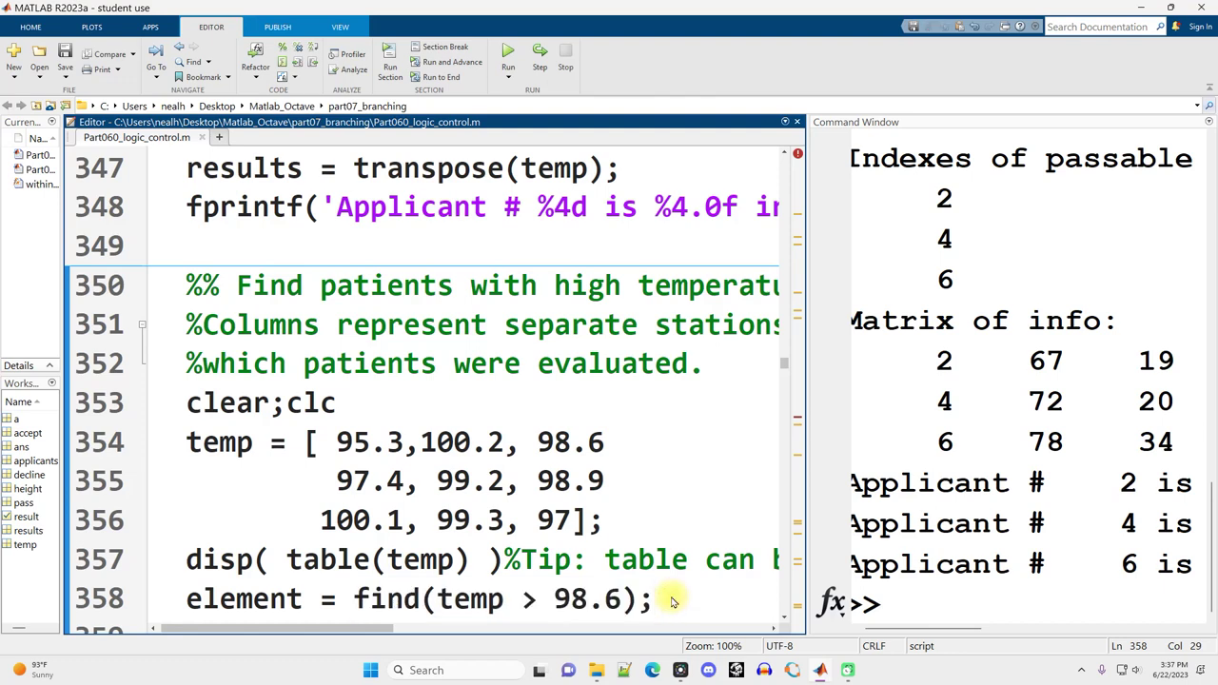
drag(620, 519, 153, 438)
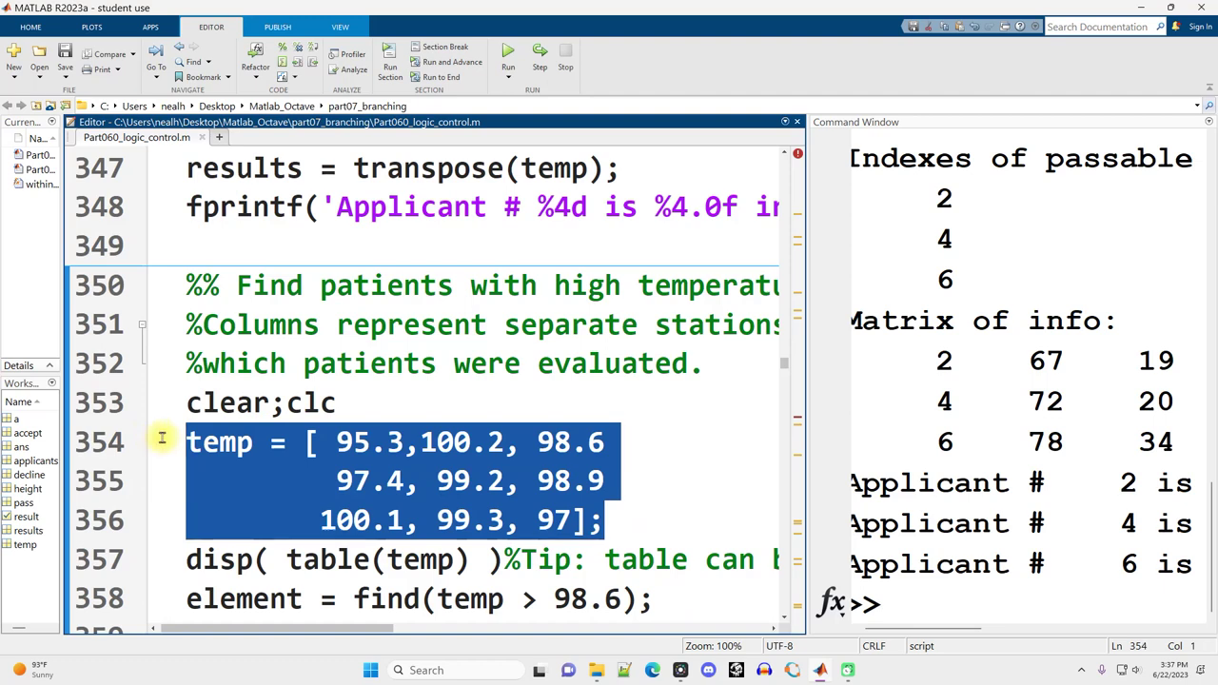
click(324, 482)
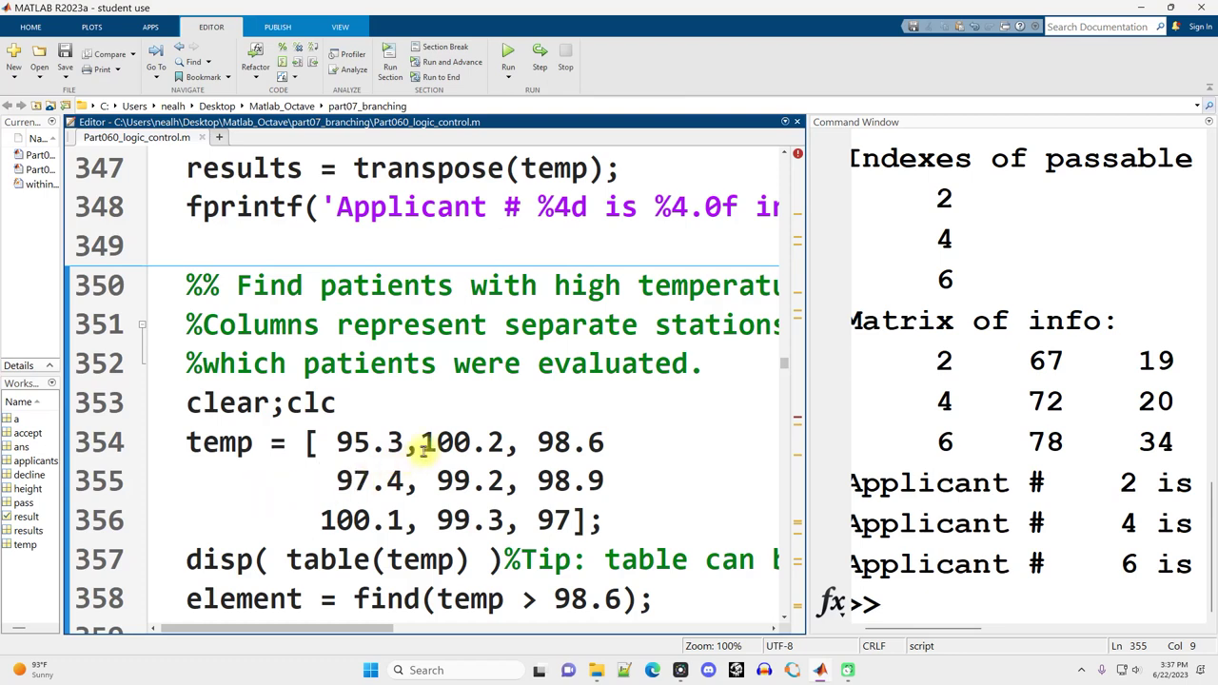
Step: Highlight table(temp) on line 357 and widen the output area
scroll(434, 424, down, 1)
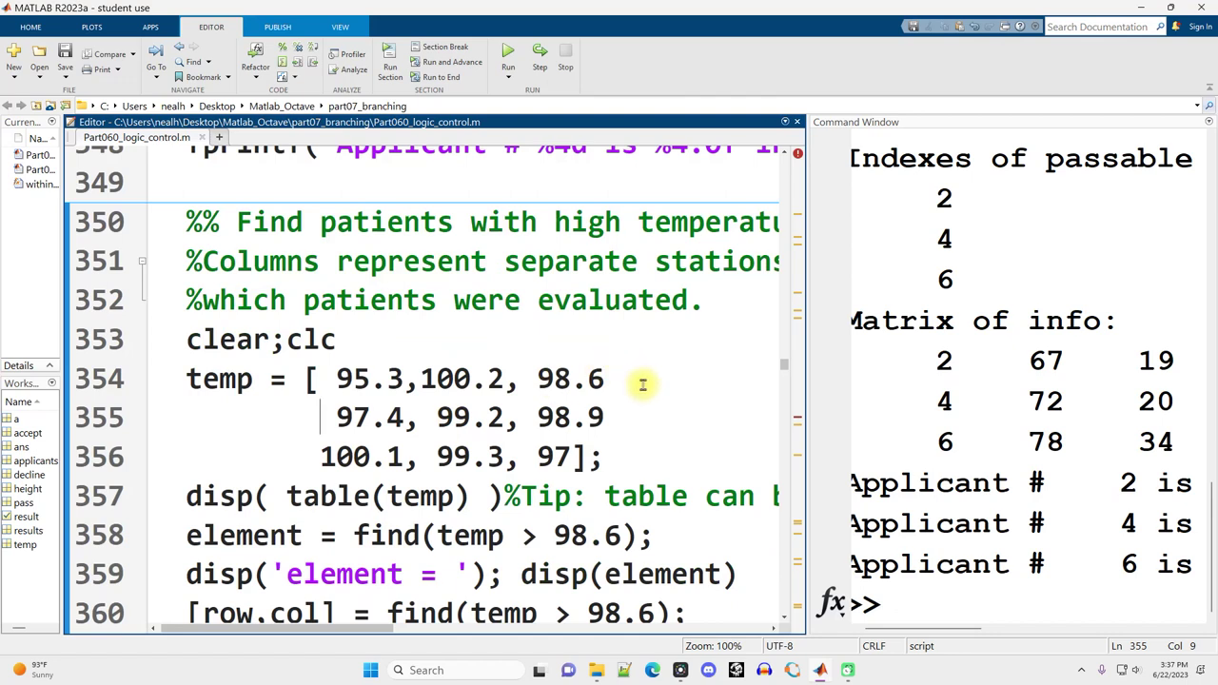
drag(285, 496, 390, 501)
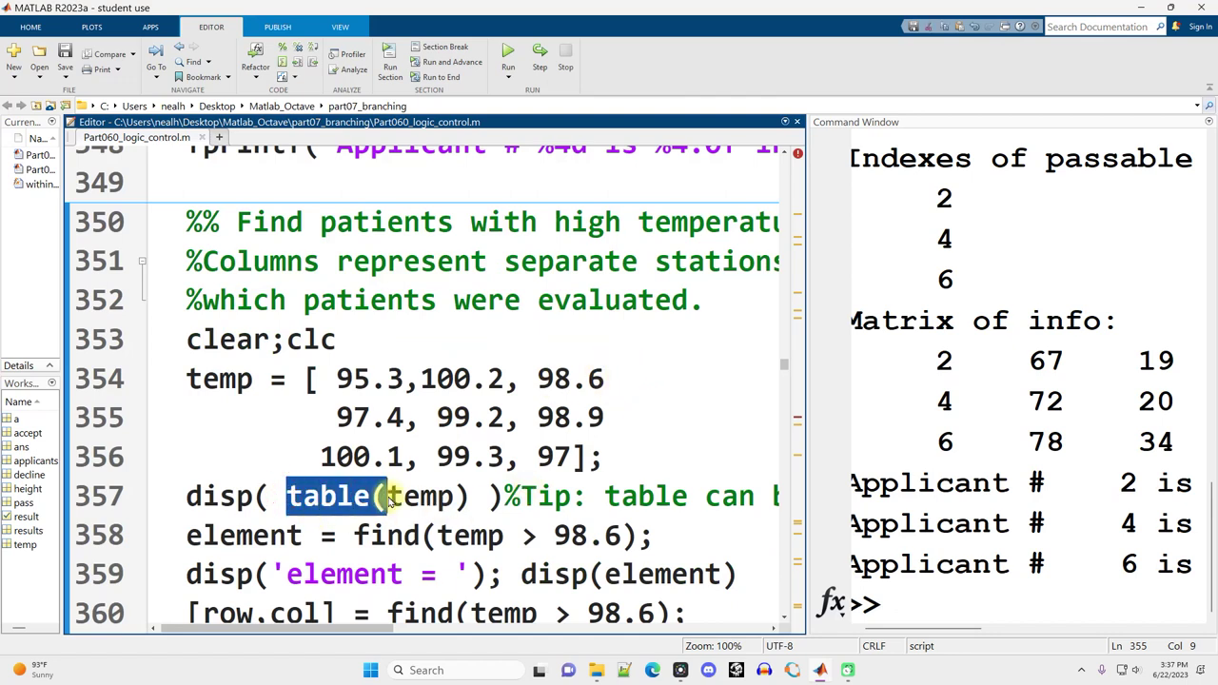
drag(272, 495, 469, 496)
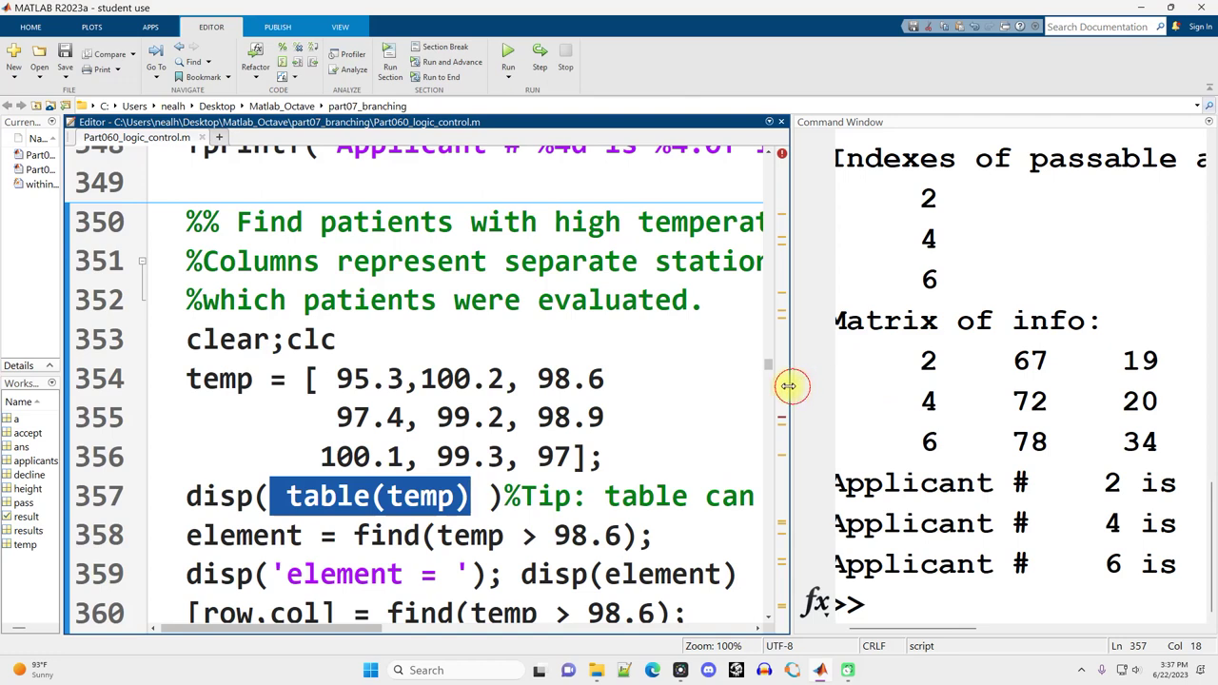
drag(789, 385, 418, 385)
Step: Run the patient-temperature section with Ctrl+Enter and review the displayed temp table
click(259, 443)
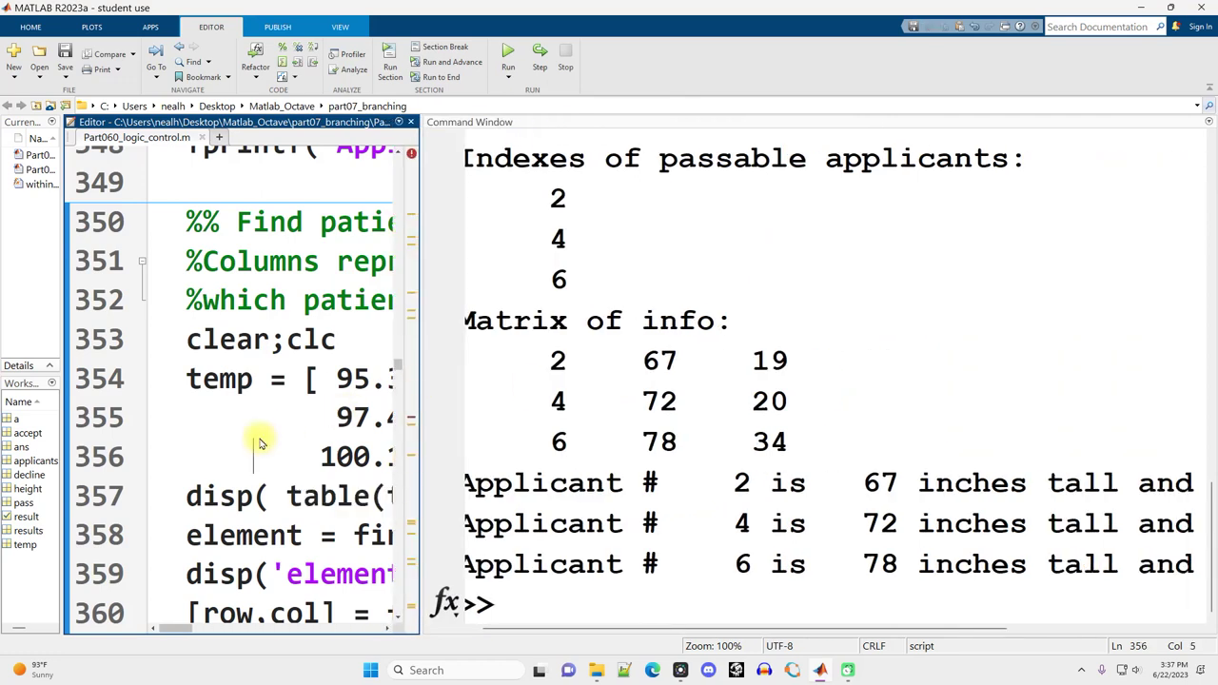
key(ctrl+Return)
scroll(813, 428, up, 8)
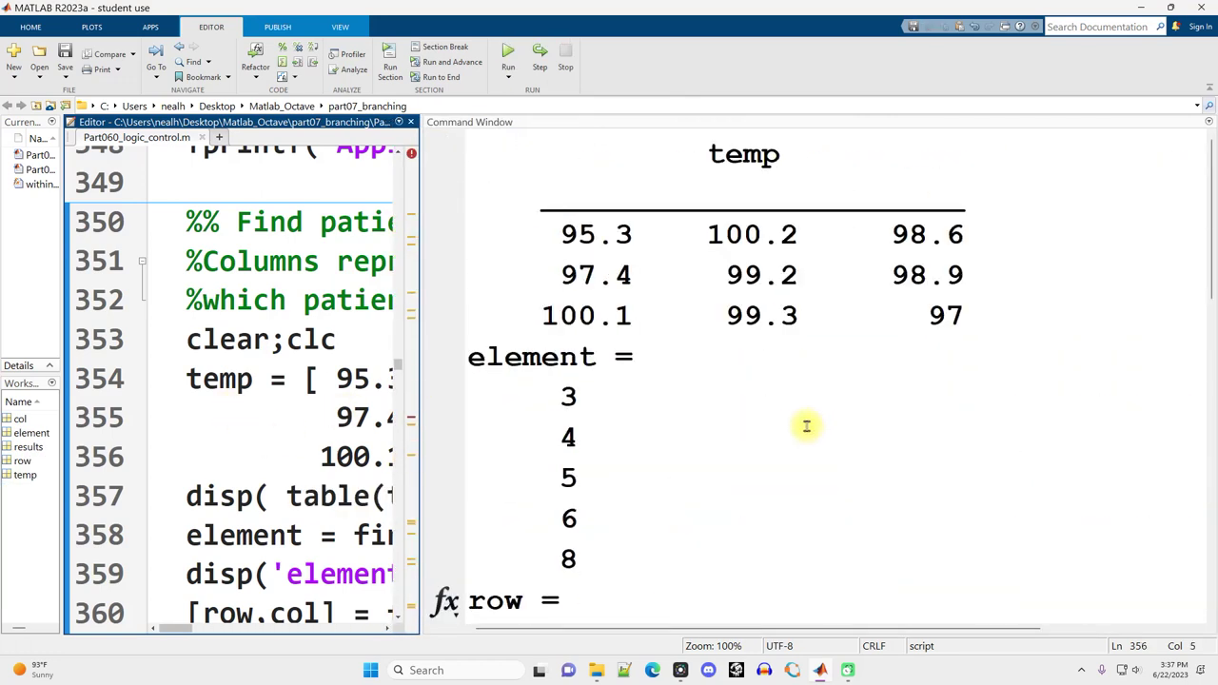
drag(560, 236, 989, 318)
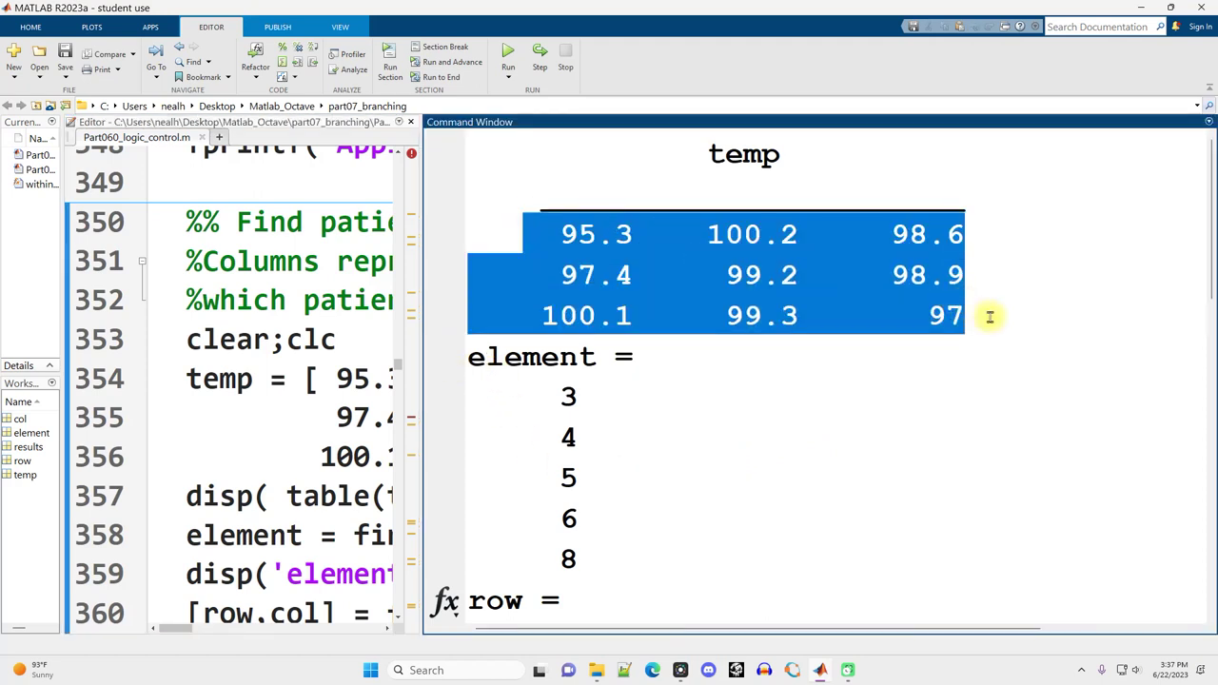
drag(422, 457, 694, 454)
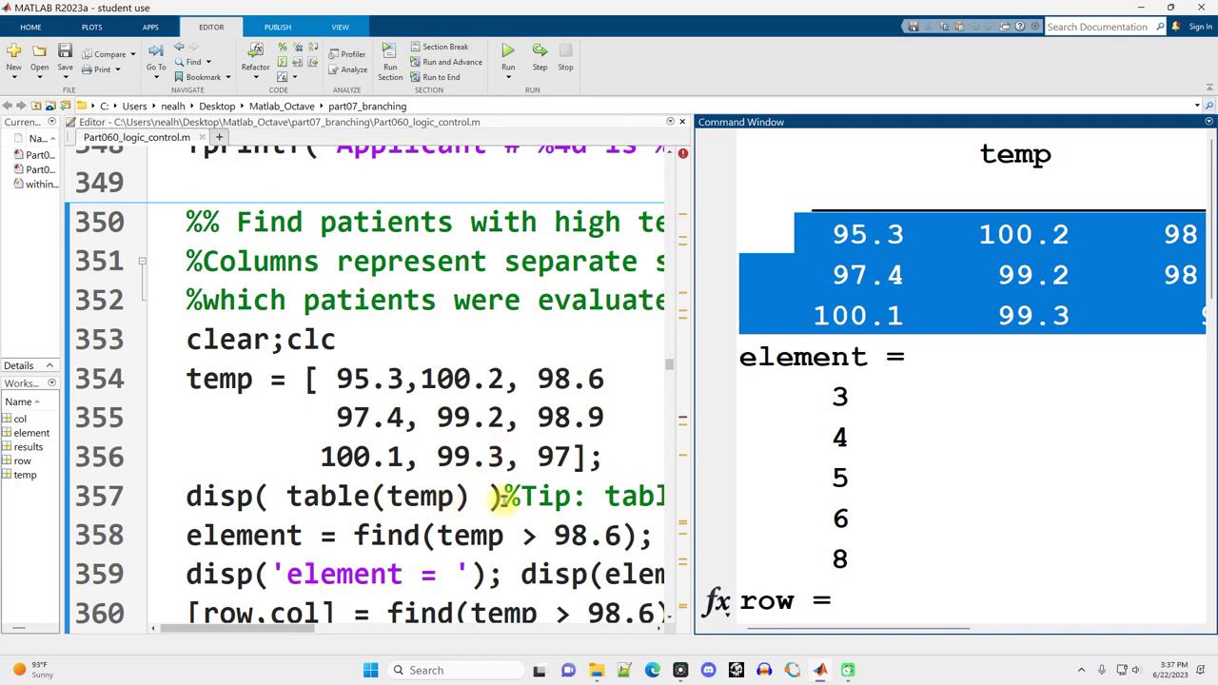
Step: Duplicate the table(temp) line above itself and edit the copy into disp(temp)
drag(502, 495, 149, 504)
key(ctrl+c)
key(Up)
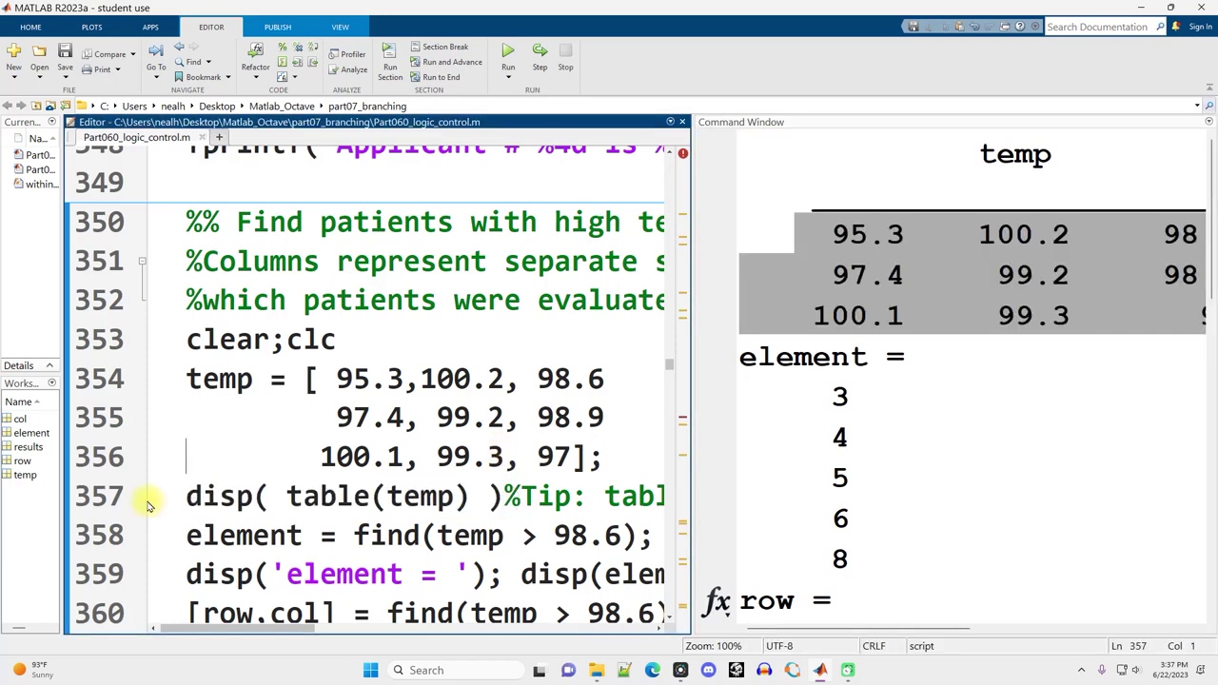
key(Return)
key(Up)
key(ctrl+v)
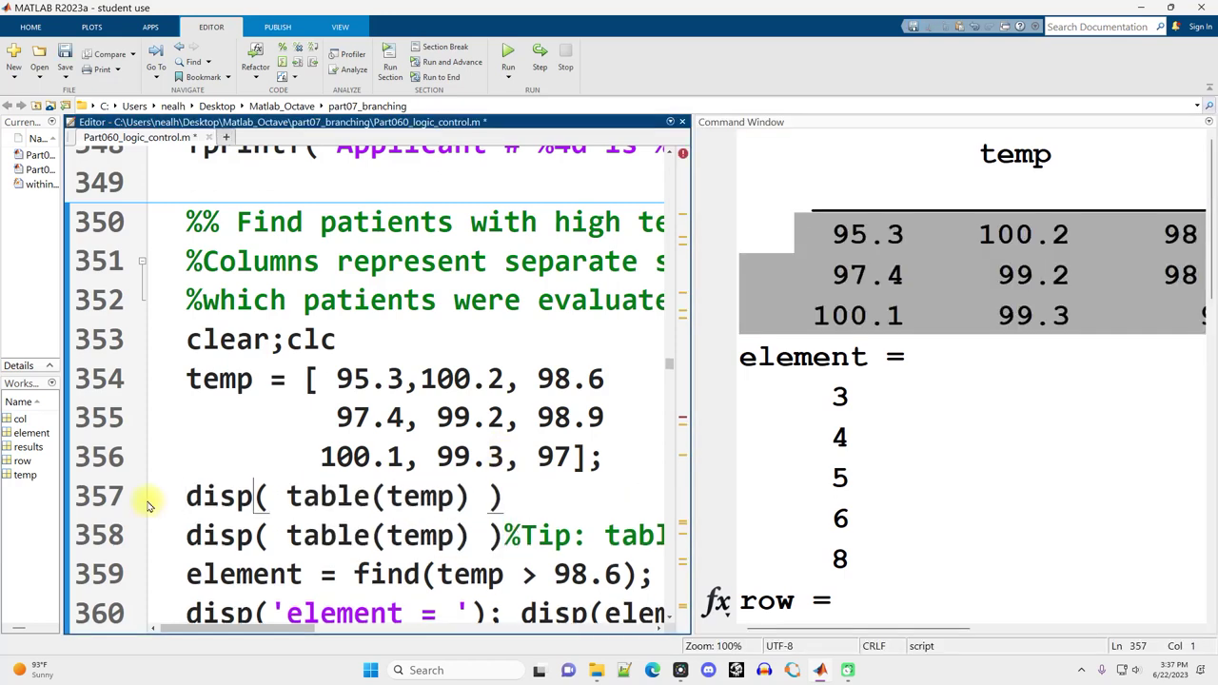
key(ctrl+Right)
key(ctrl+shift+Right)
key(Delete)
key(Delete)
key(Delete)
key(ctrl+shift+Left)
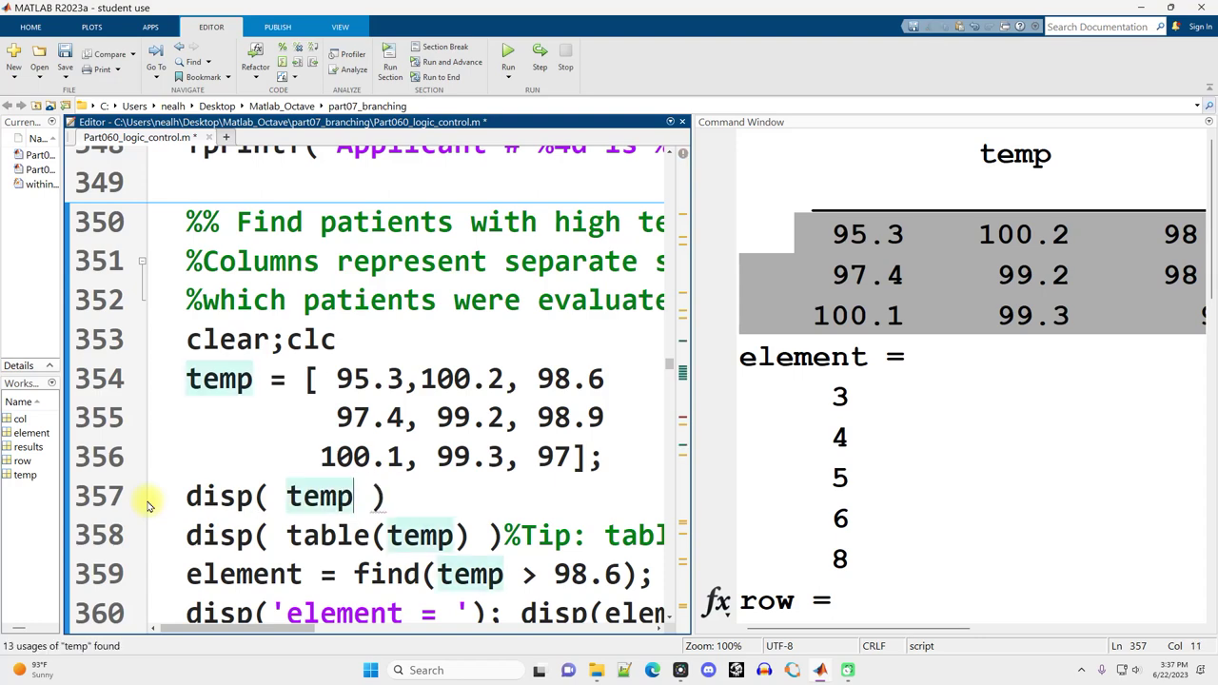
Step: Highlight table(temp) on line 358 and widen the output area
click(314, 535)
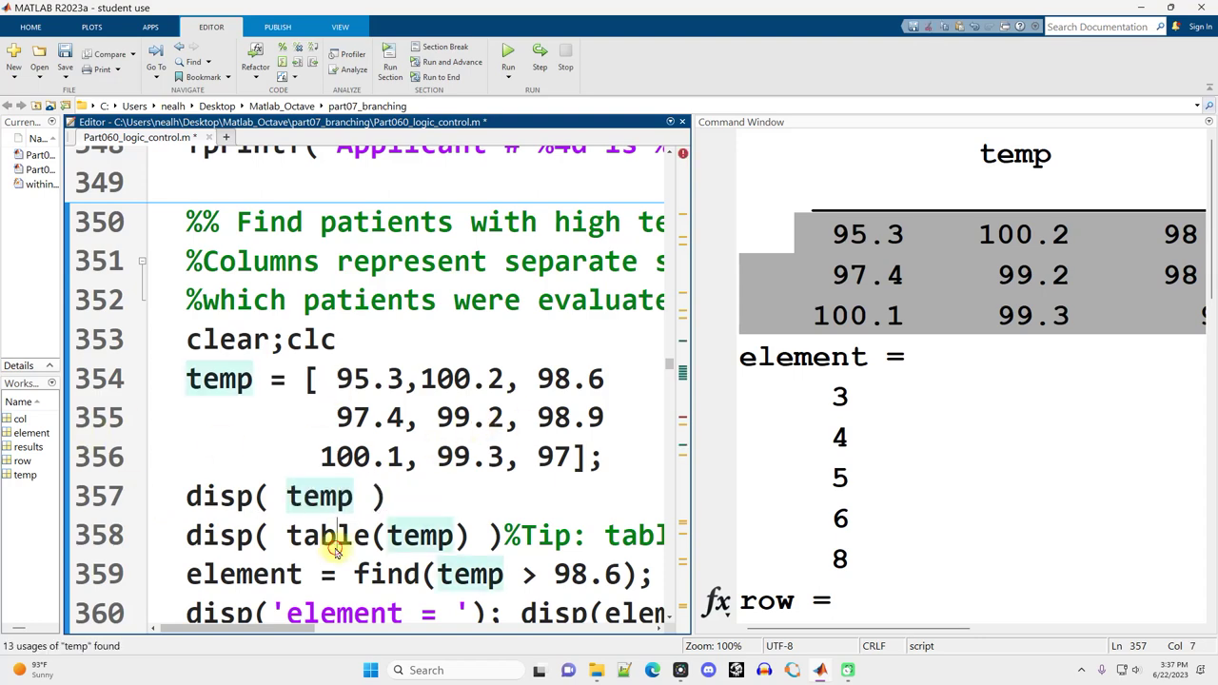
drag(221, 535, 469, 535)
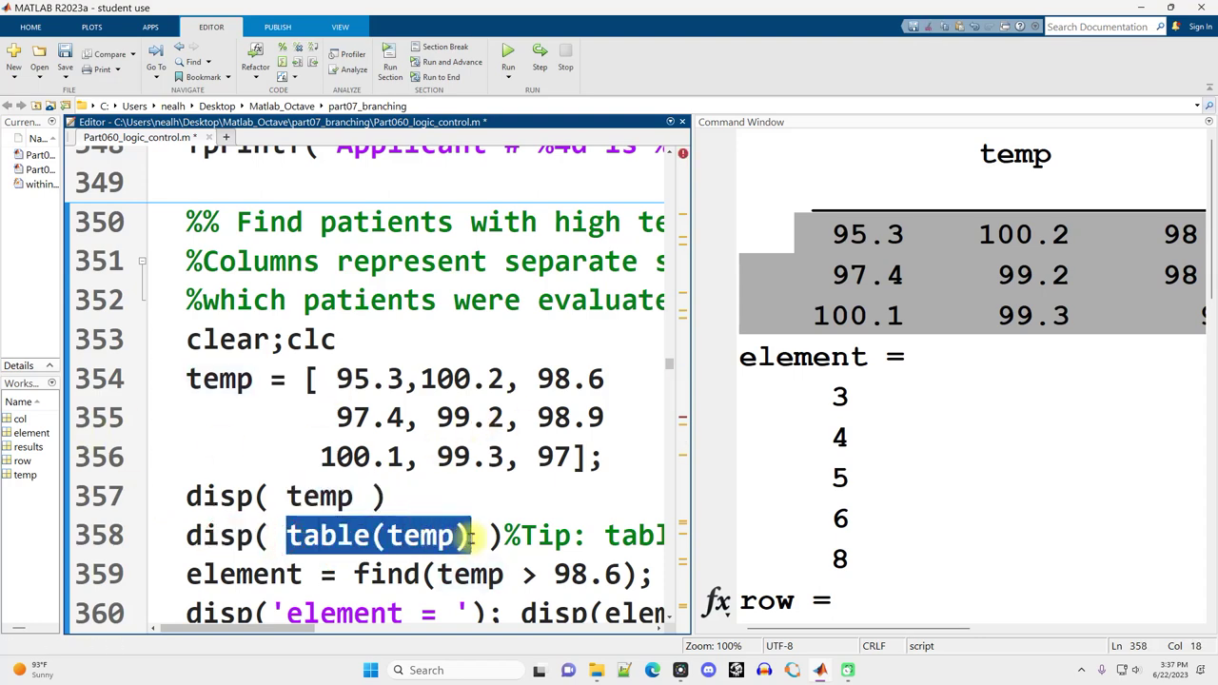
drag(692, 394, 671, 394)
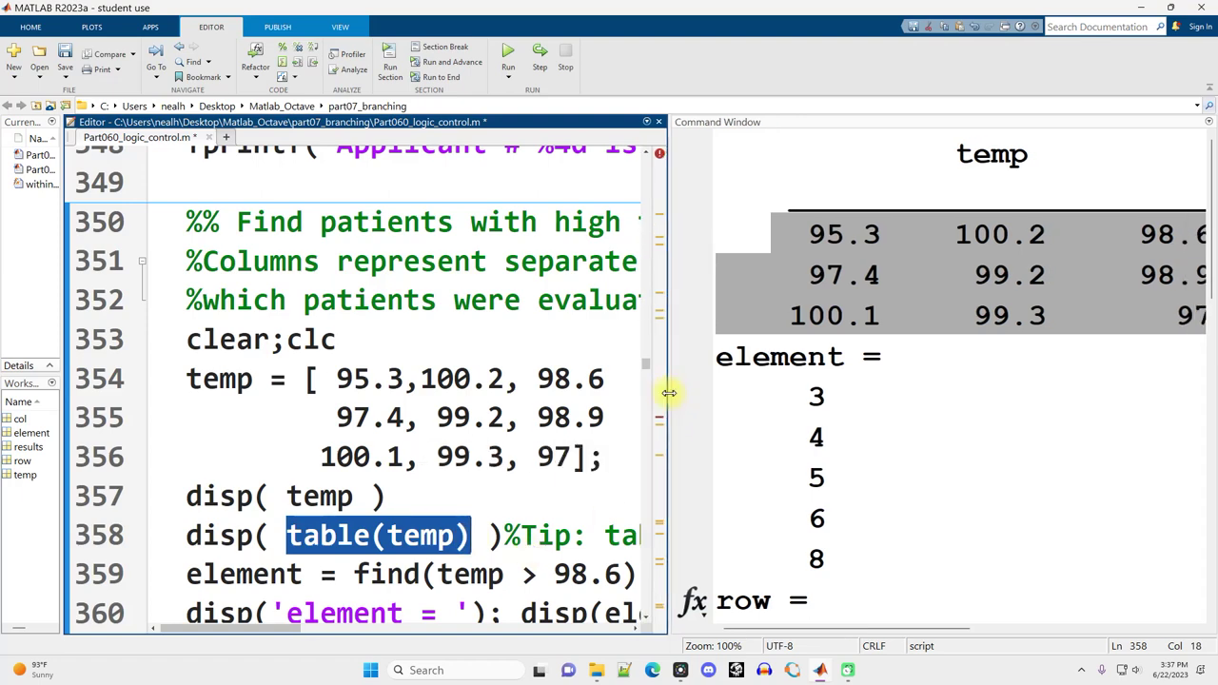
click(470, 457)
scroll(775, 185, up, 5)
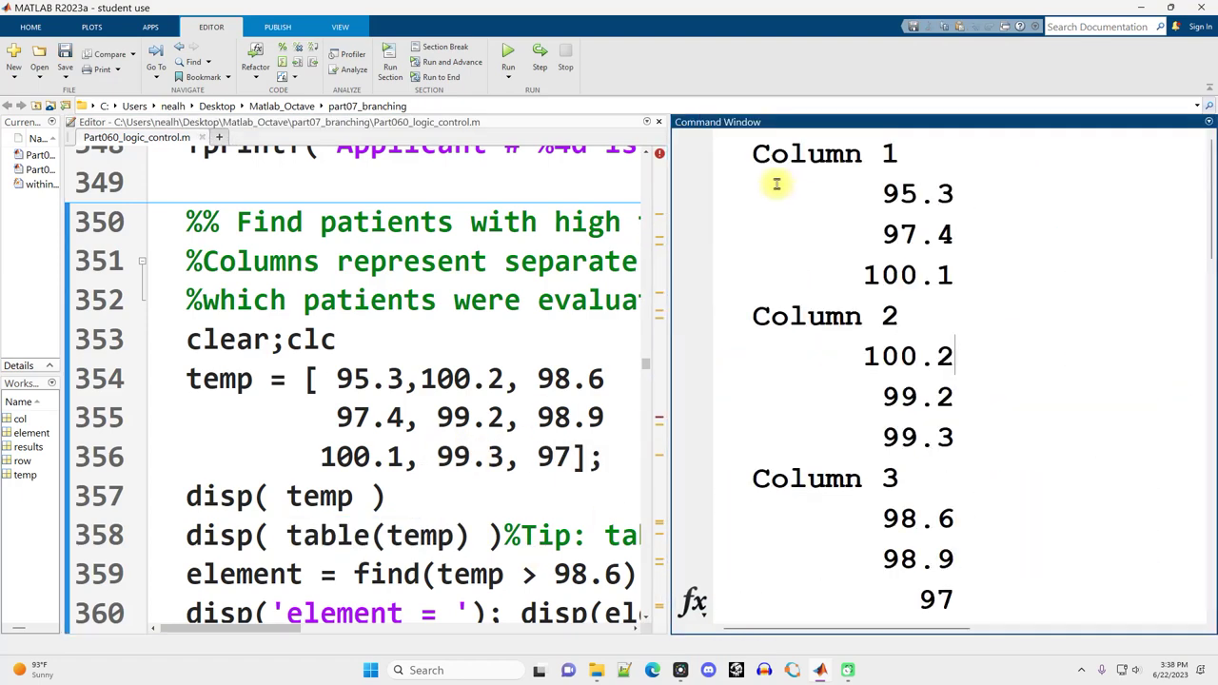
mouse_move(753, 154)
mouse_down()
mouse_move(900, 476)
mouse_move(969, 462)
mouse_up()
click(1028, 409)
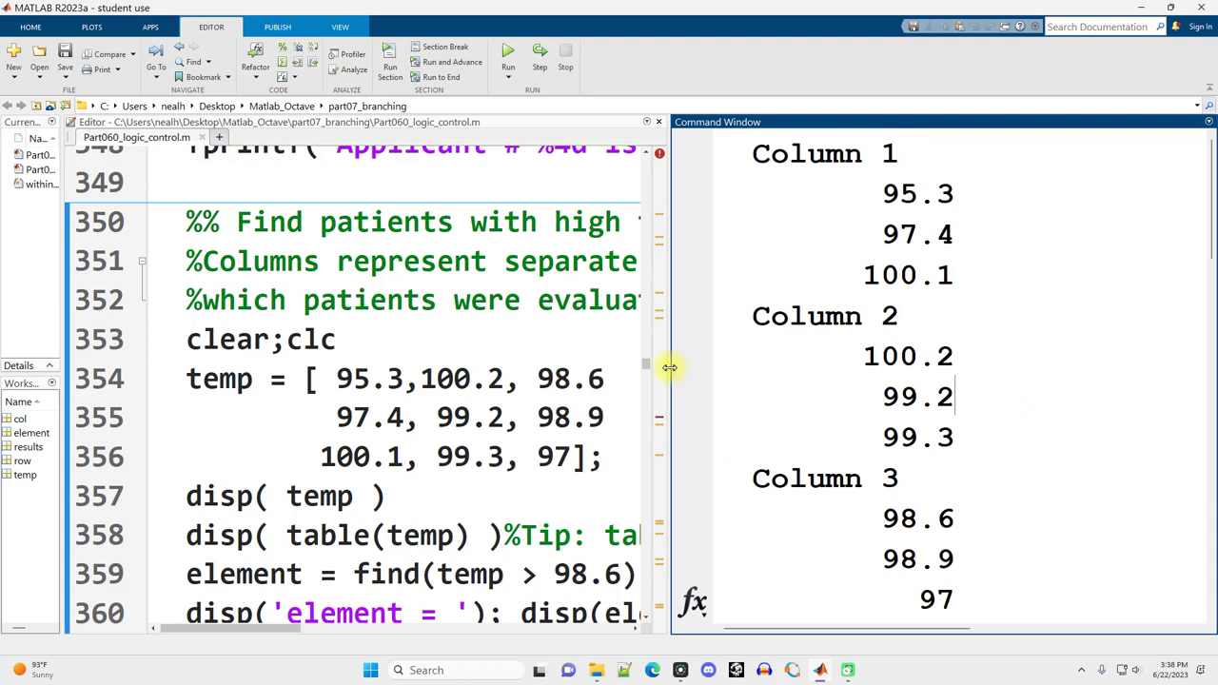
drag(669, 367, 419, 366)
click(332, 434)
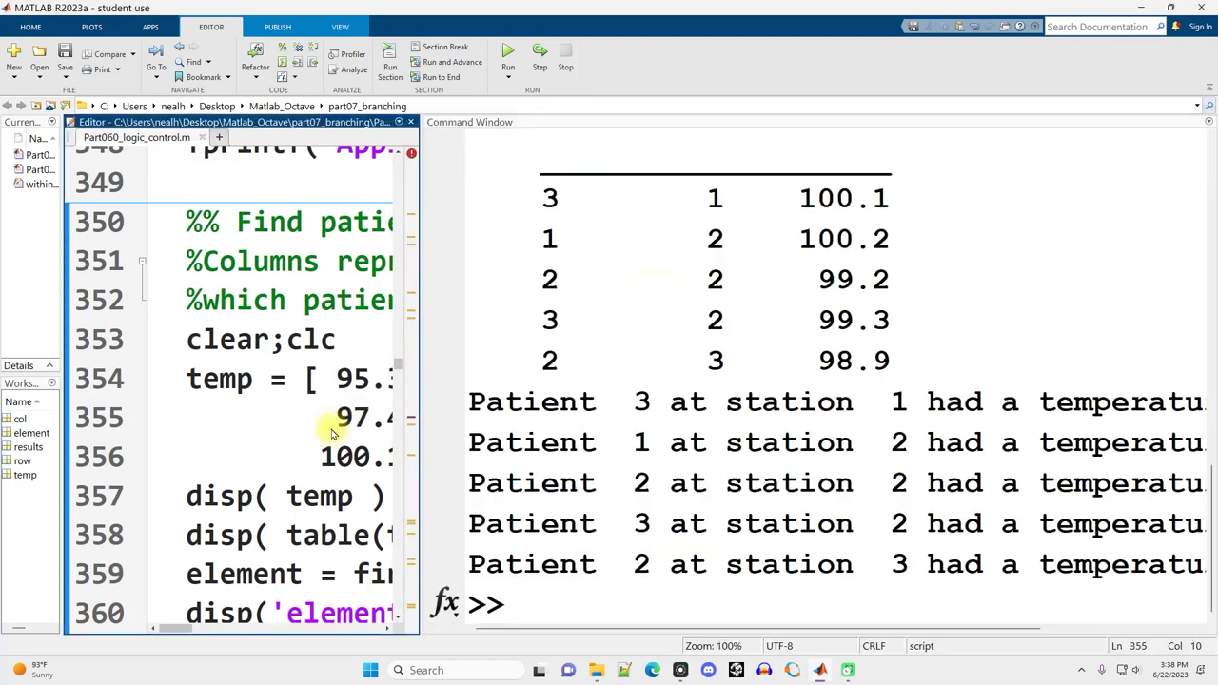
scroll(618, 400, up, 8)
scroll(666, 338, up, 1)
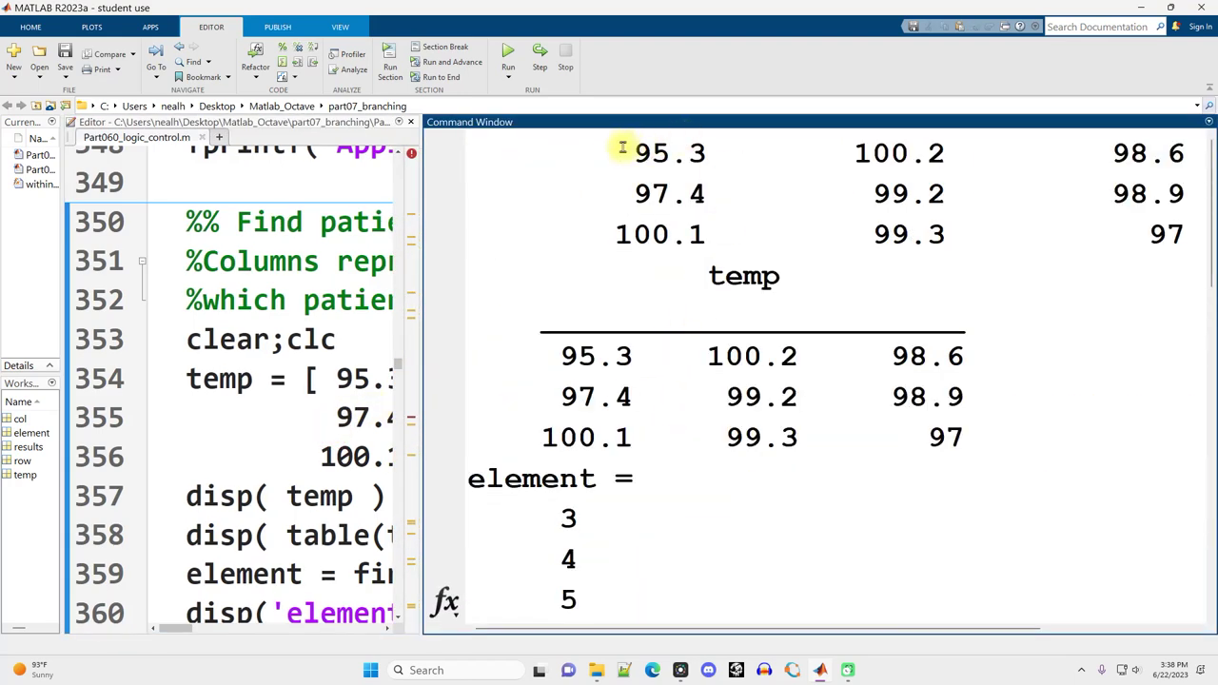
drag(622, 147, 828, 250)
click(836, 275)
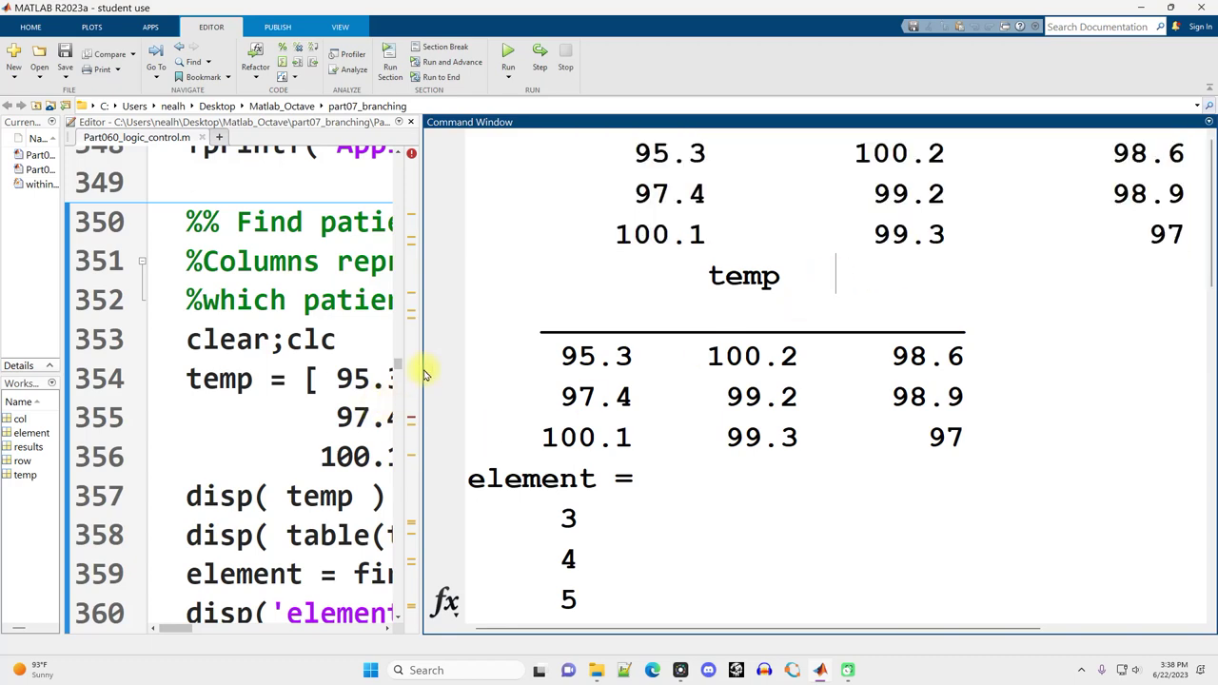
drag(425, 374, 709, 374)
click(412, 420)
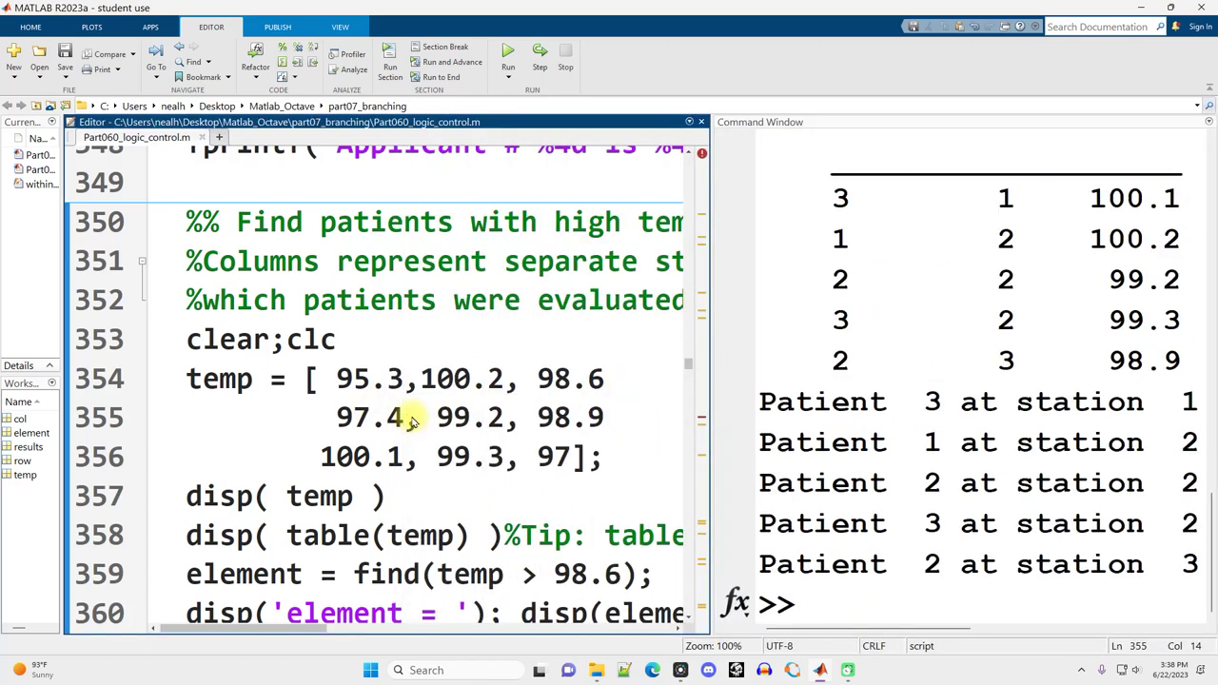
scroll(923, 384, up, 5)
scroll(904, 315, up, 3)
mouse_move(829, 154)
mouse_down()
mouse_move(989, 436)
mouse_move(989, 519)
mouse_up()
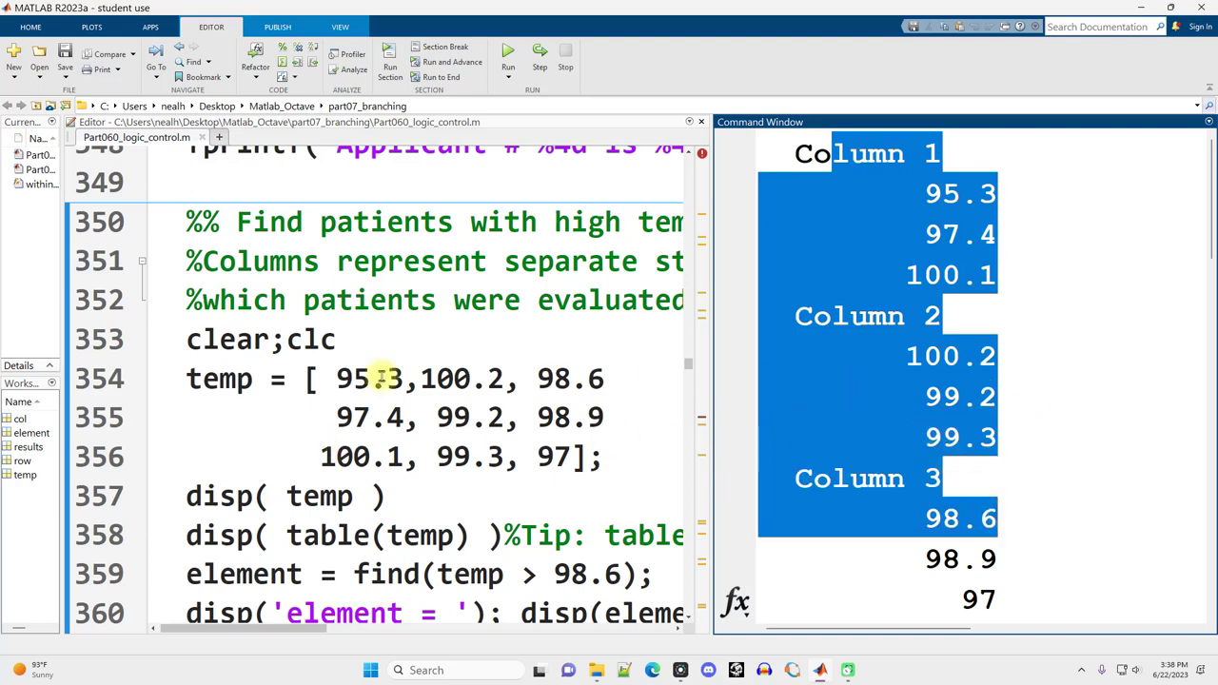
click(879, 372)
scroll(956, 281, down, 5)
scroll(954, 277, up, 2)
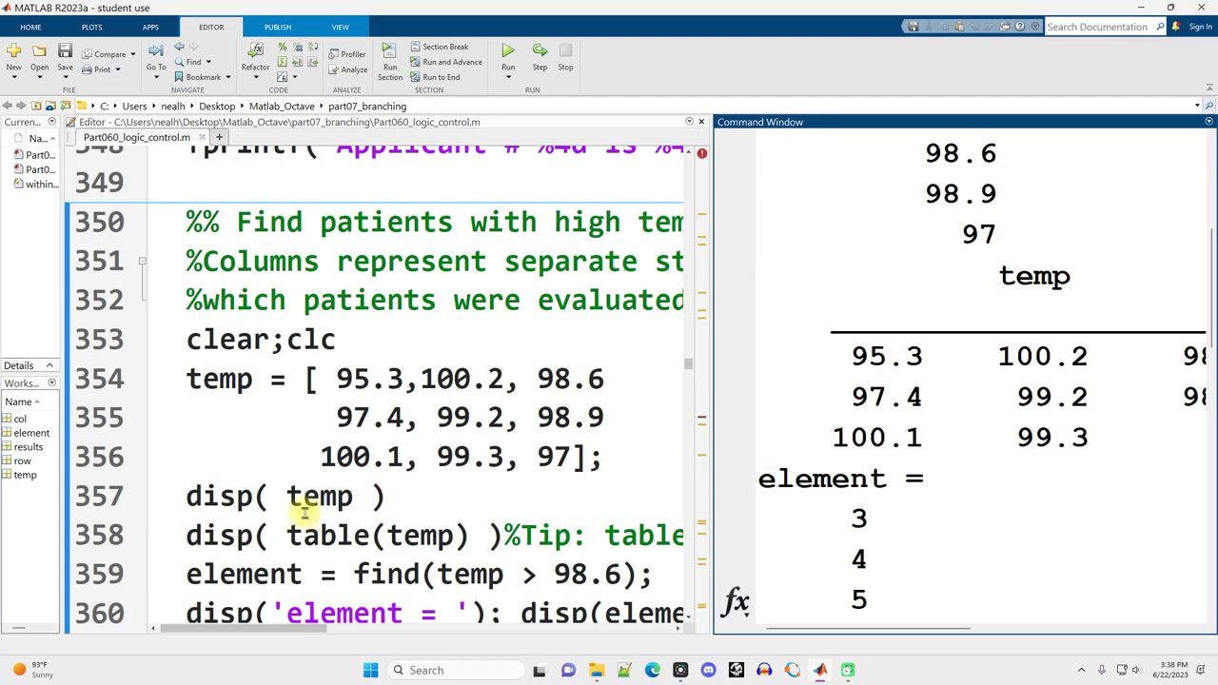
drag(288, 535, 468, 535)
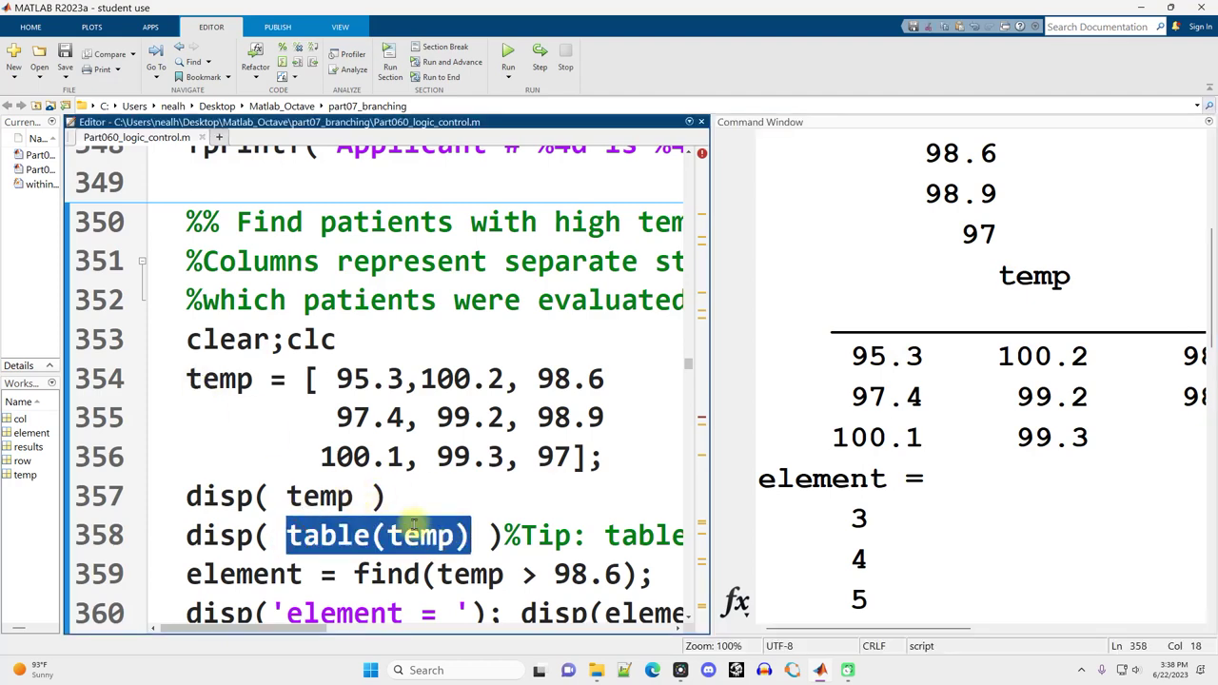
drag(821, 348, 1155, 413)
click(942, 548)
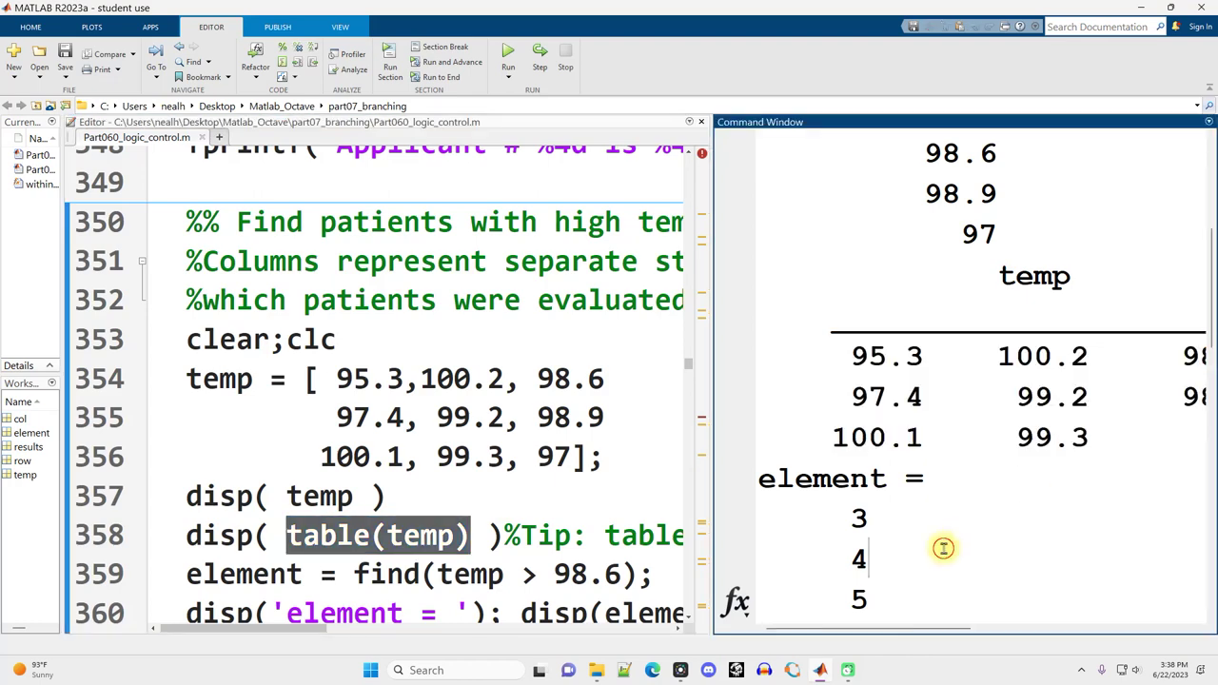
mouse_move(790, 632)
mouse_down()
mouse_move(851, 628)
mouse_move(789, 628)
mouse_move(817, 632)
mouse_up()
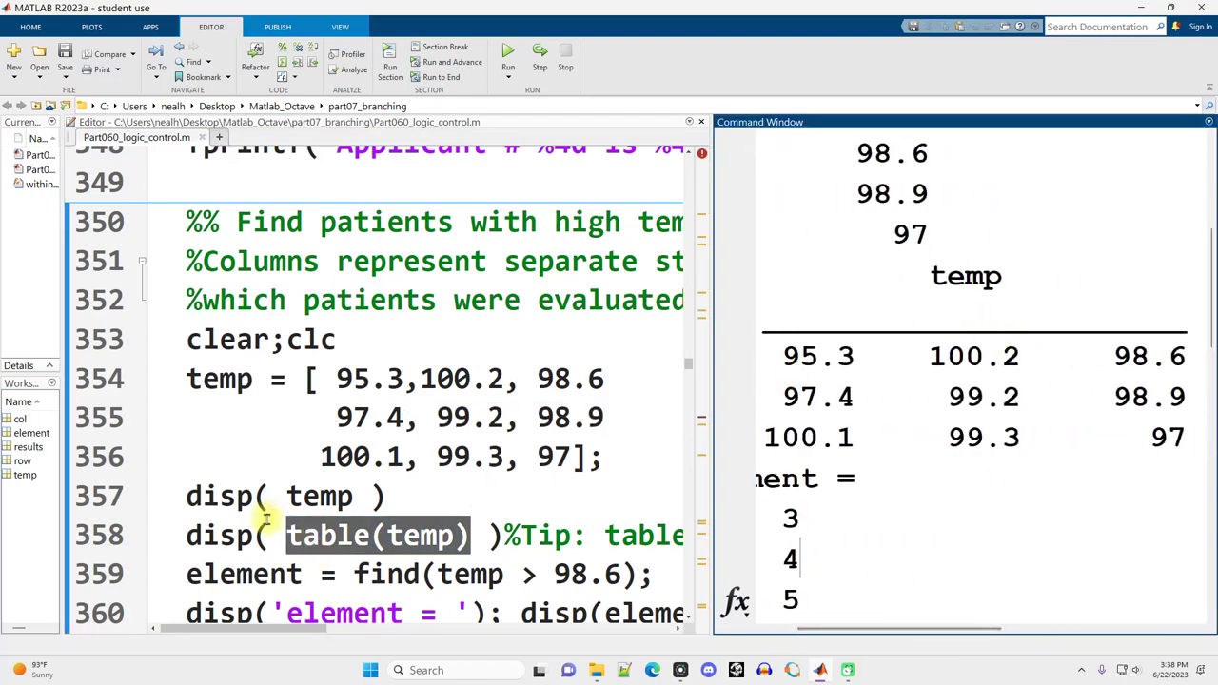
click(290, 535)
drag(289, 535, 456, 536)
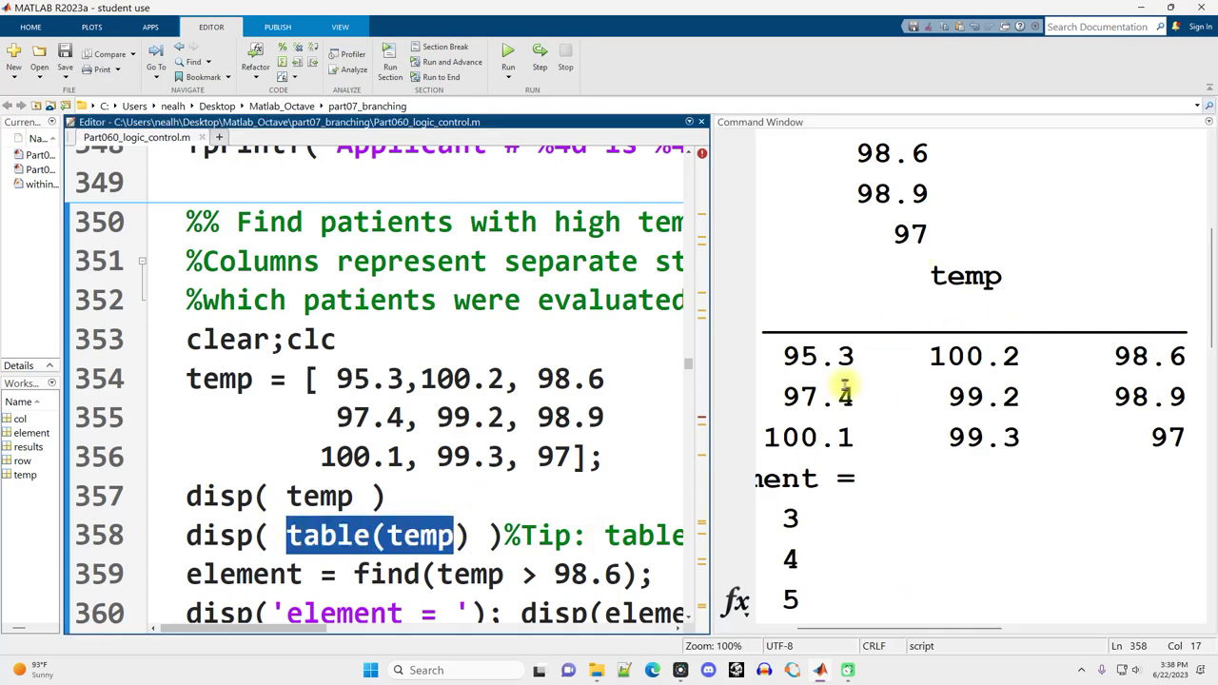
drag(779, 359, 1194, 438)
click(1011, 438)
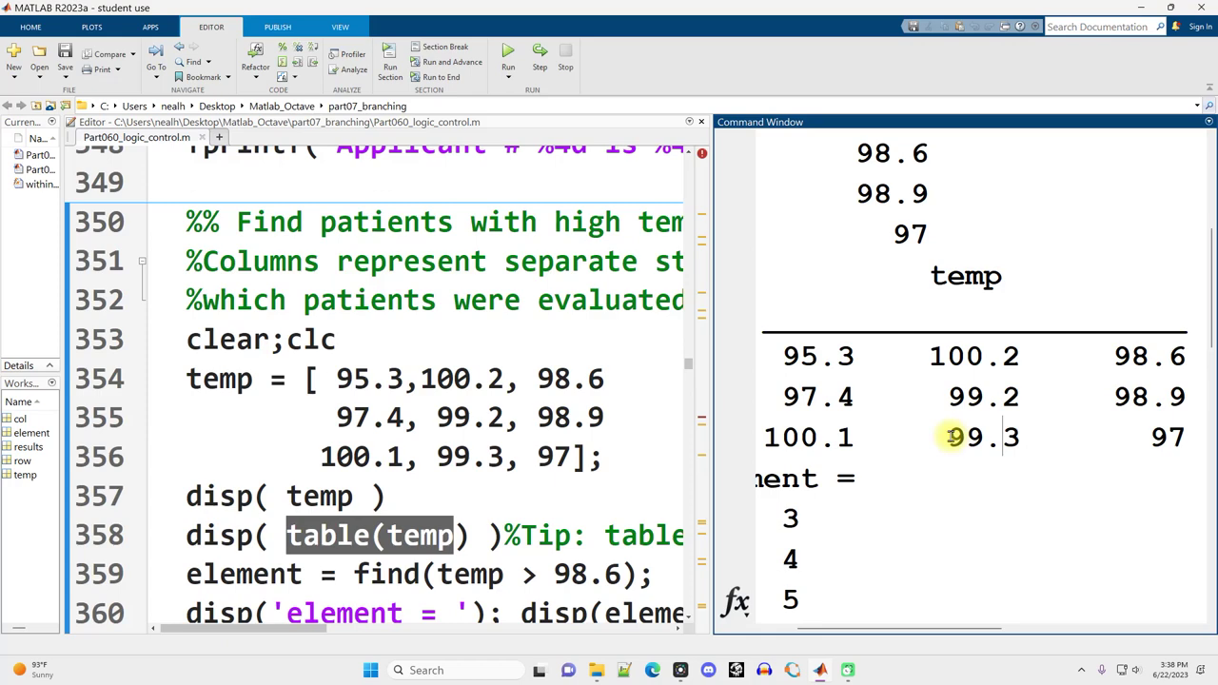
click(468, 535)
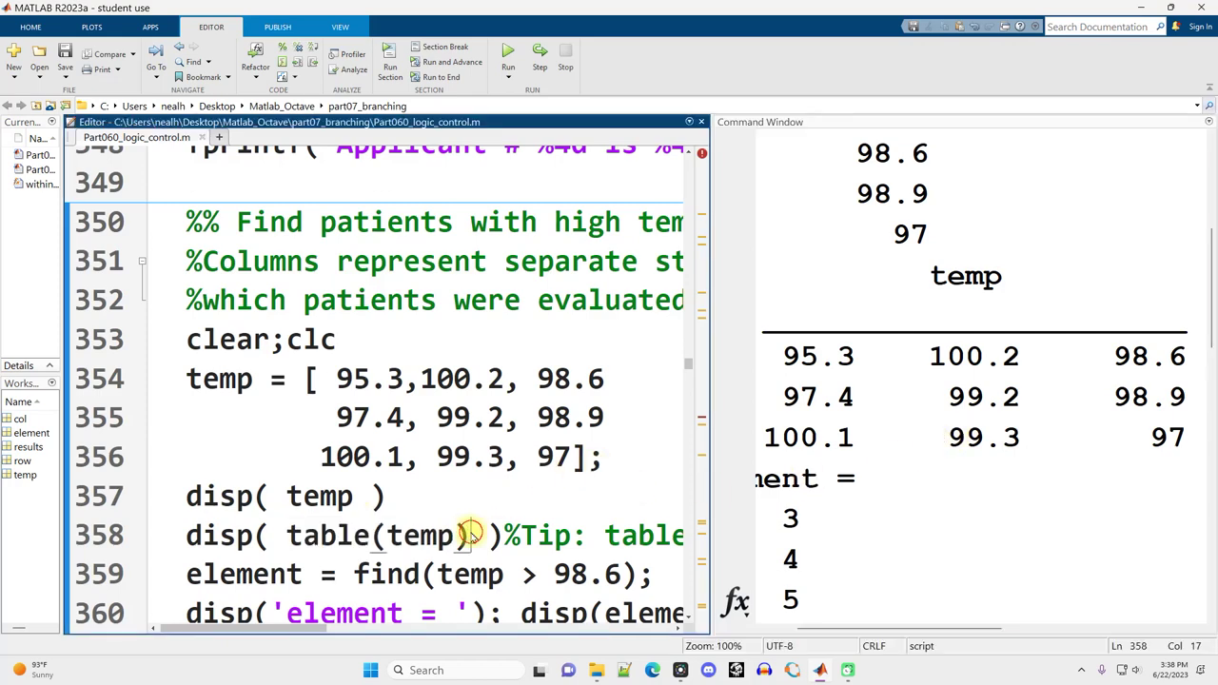
drag(270, 535, 497, 541)
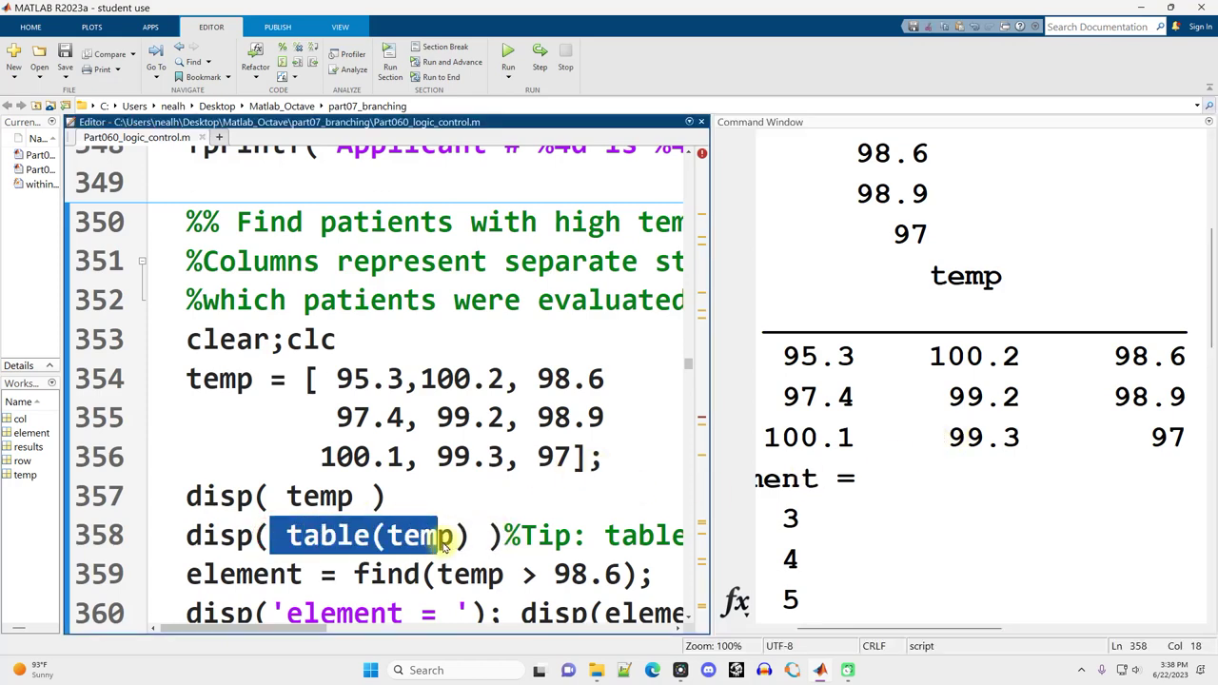
double_click(301, 537)
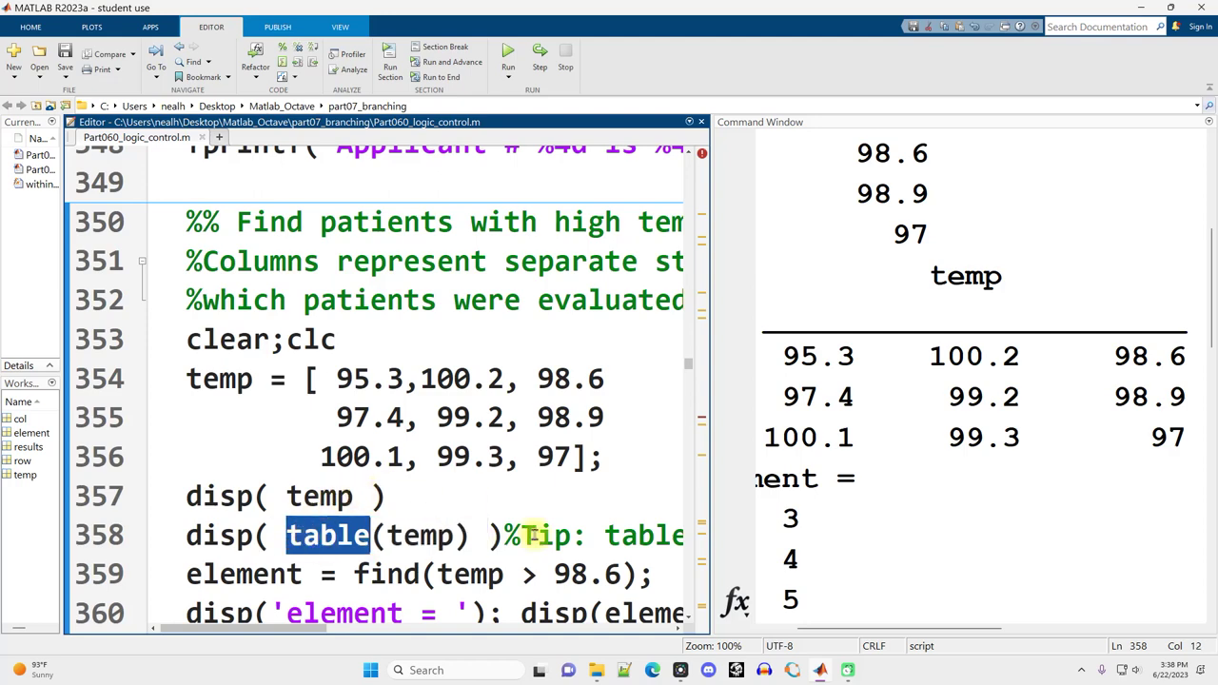
drag(815, 629, 783, 629)
click(533, 497)
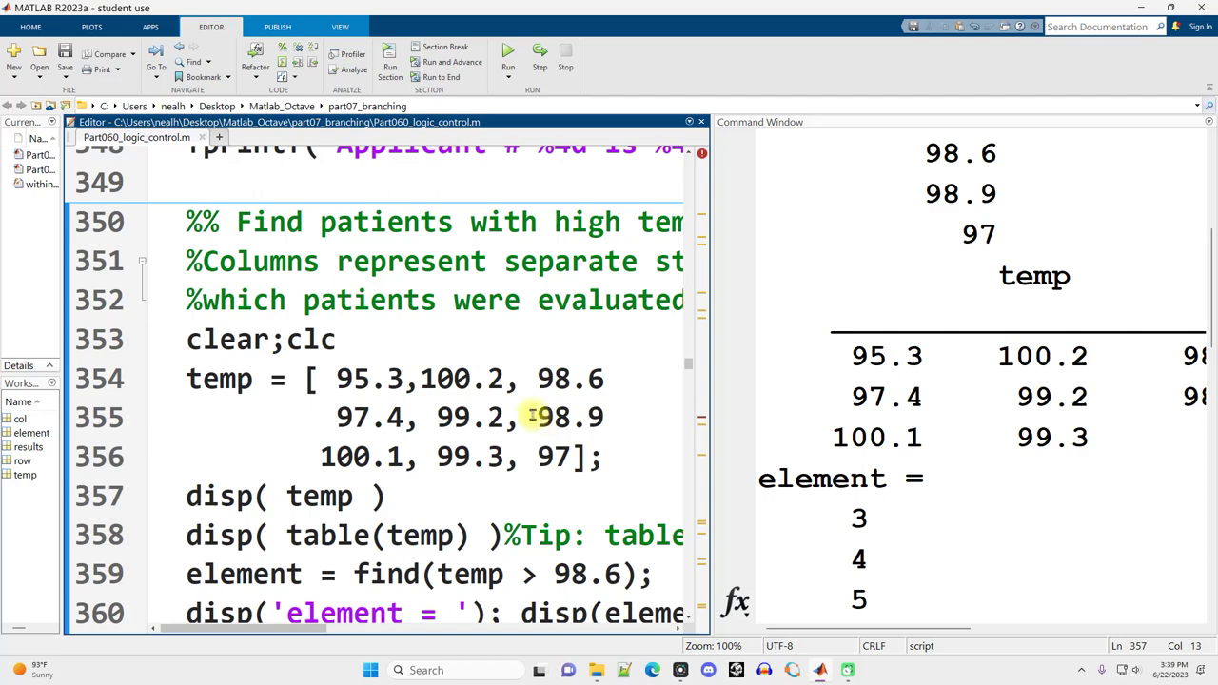
scroll(463, 350, down, 1)
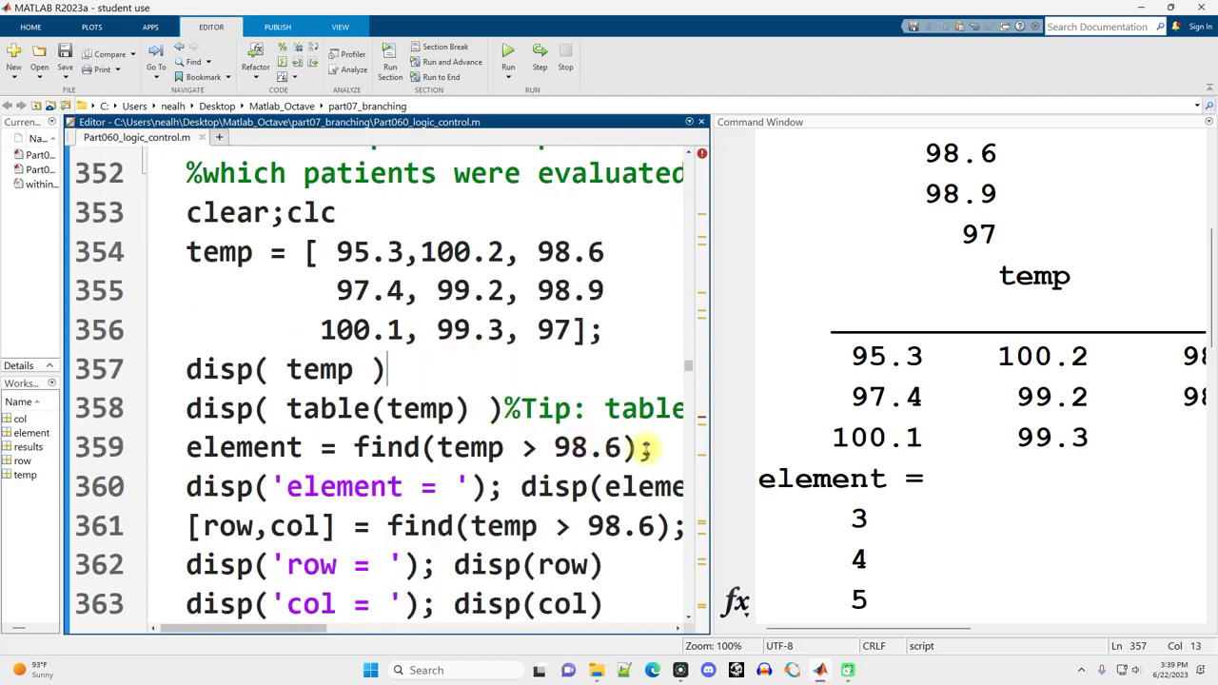
drag(645, 449, 164, 459)
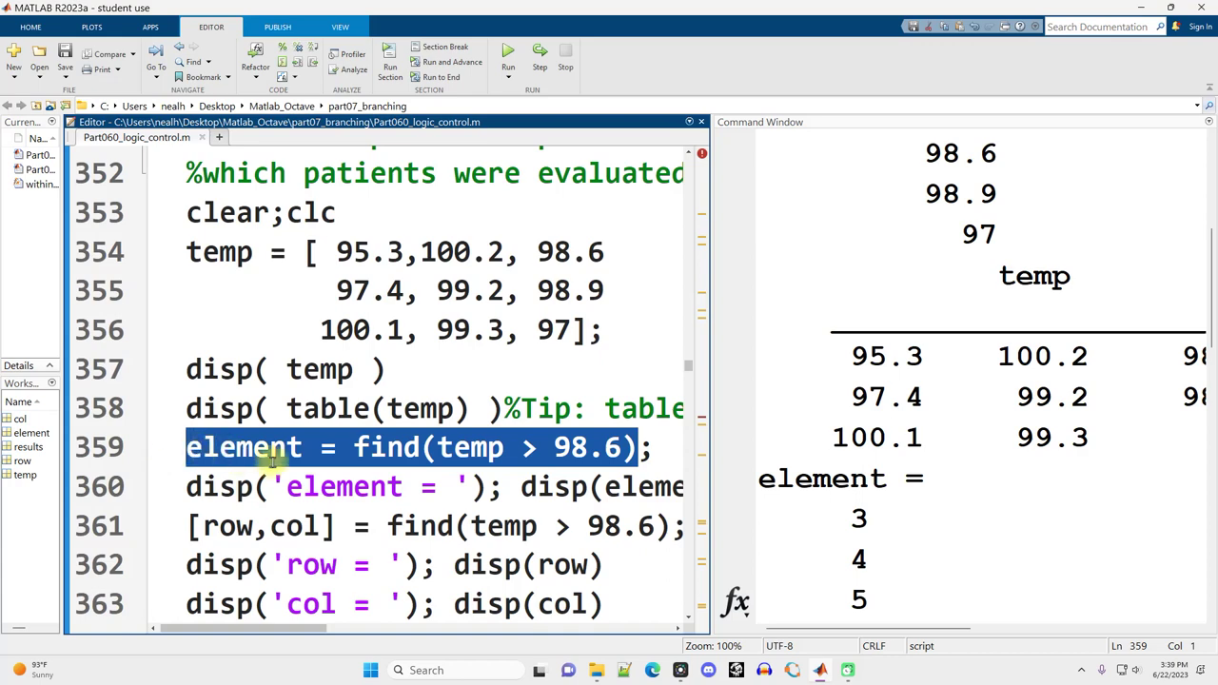
click(403, 447)
double_click(399, 447)
double_click(480, 448)
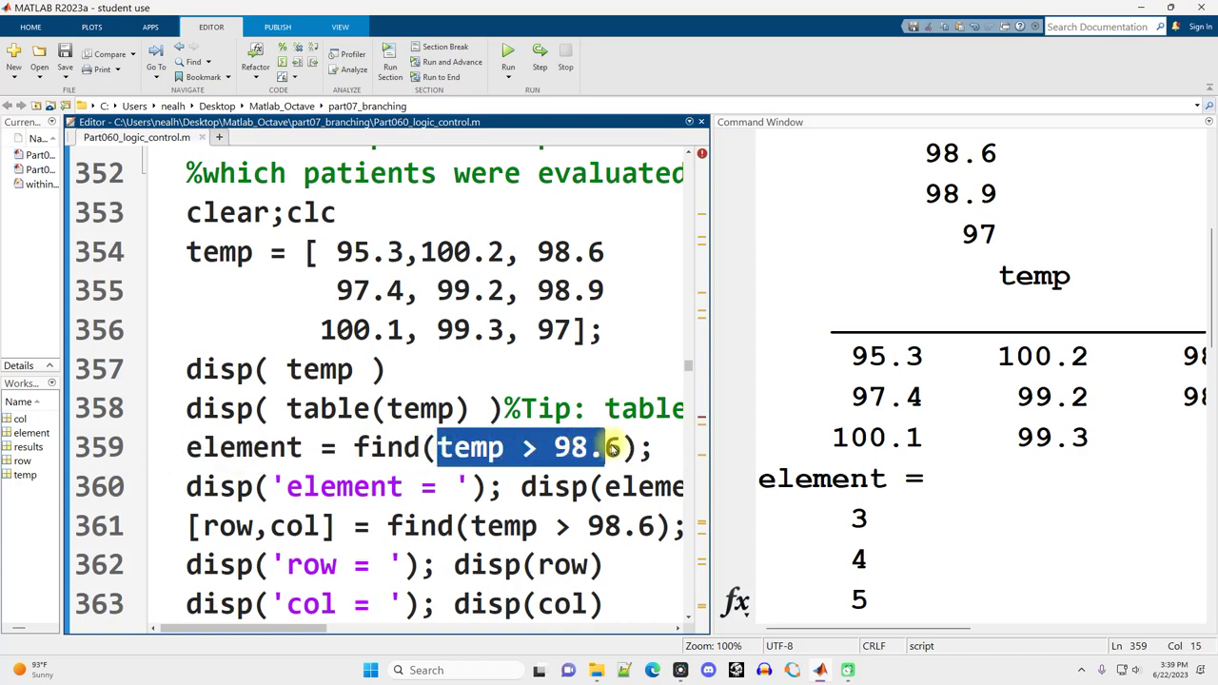
drag(495, 449, 621, 448)
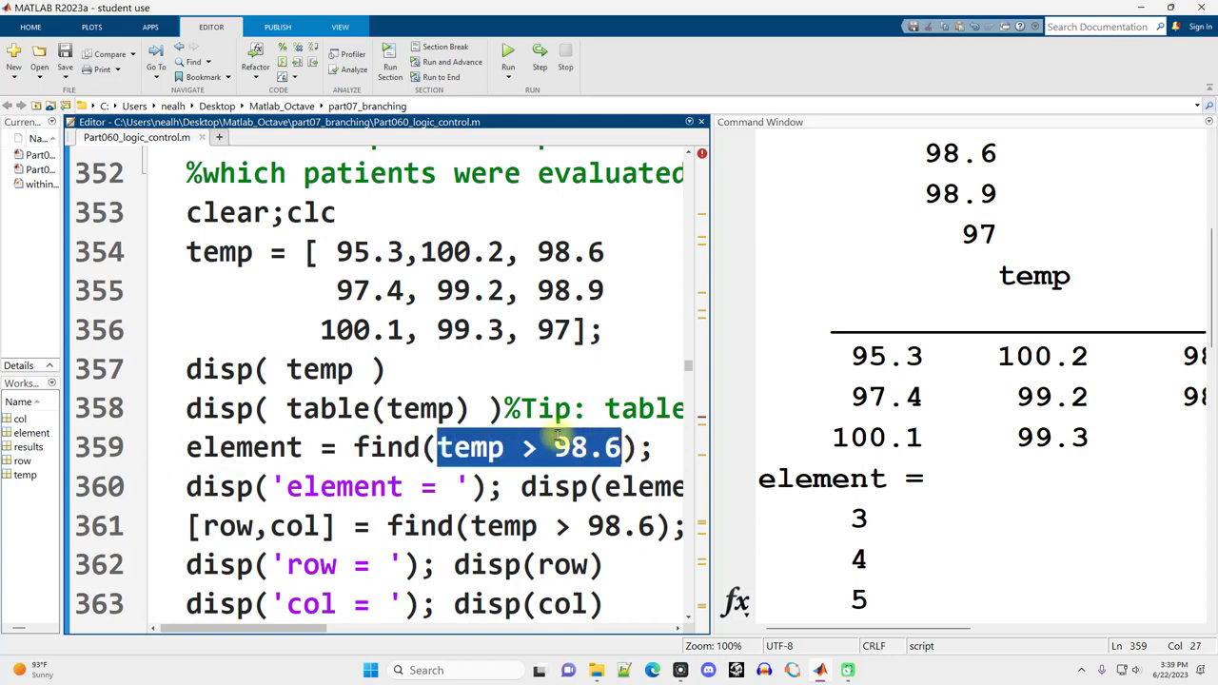
scroll(816, 250, down, 2)
drag(816, 255, 912, 436)
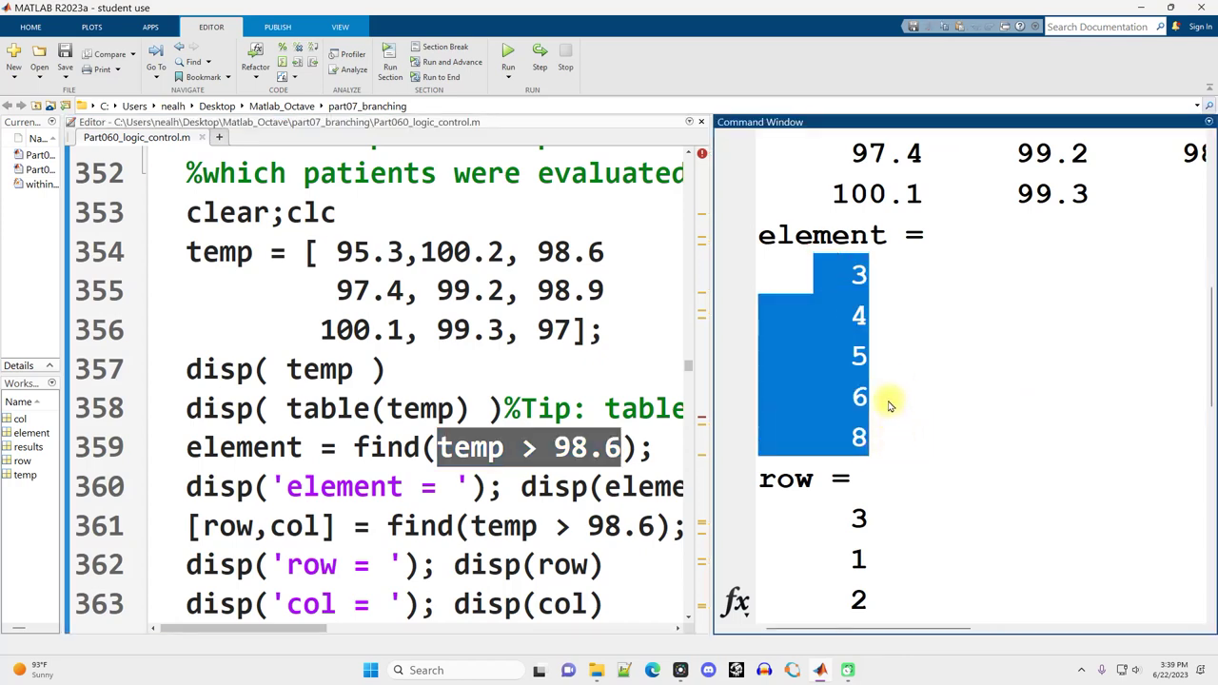
scroll(886, 404, up, 1)
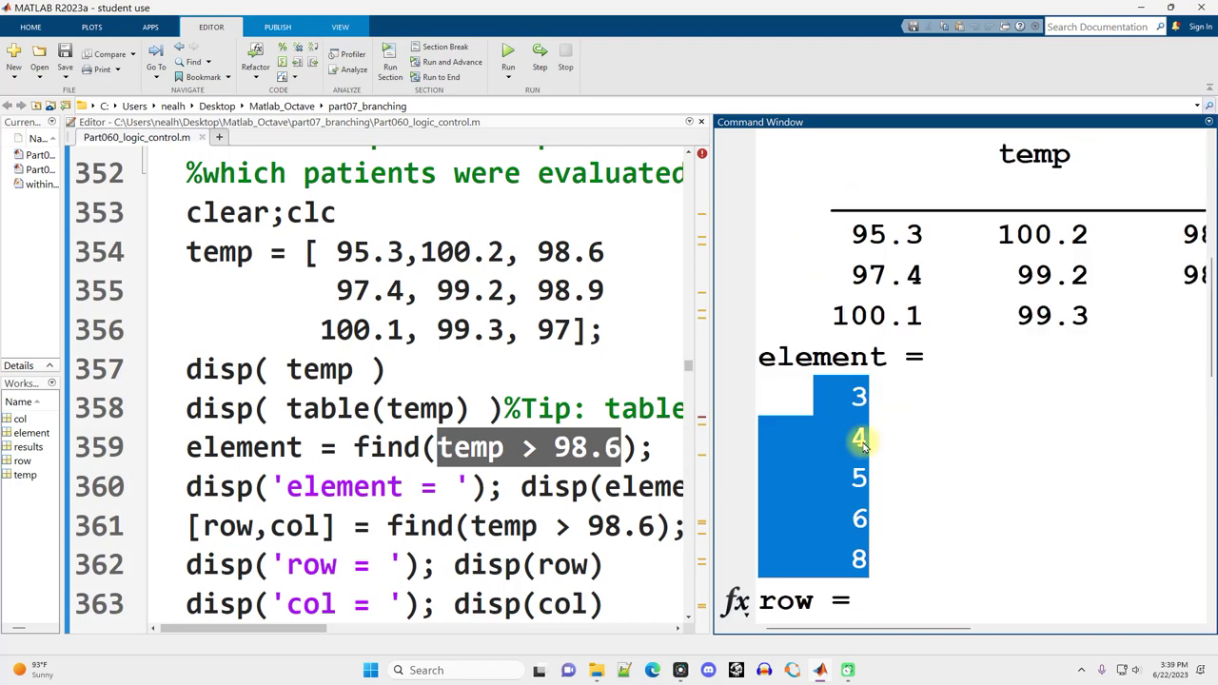
drag(811, 476, 914, 486)
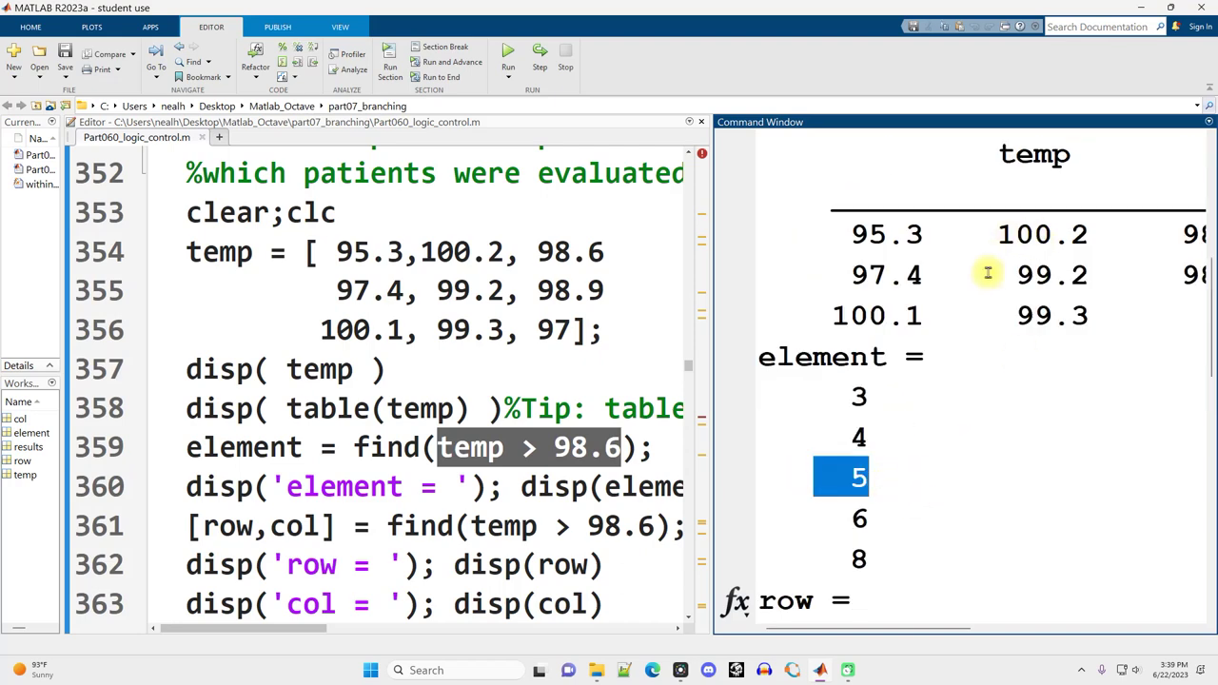
drag(988, 274, 1089, 284)
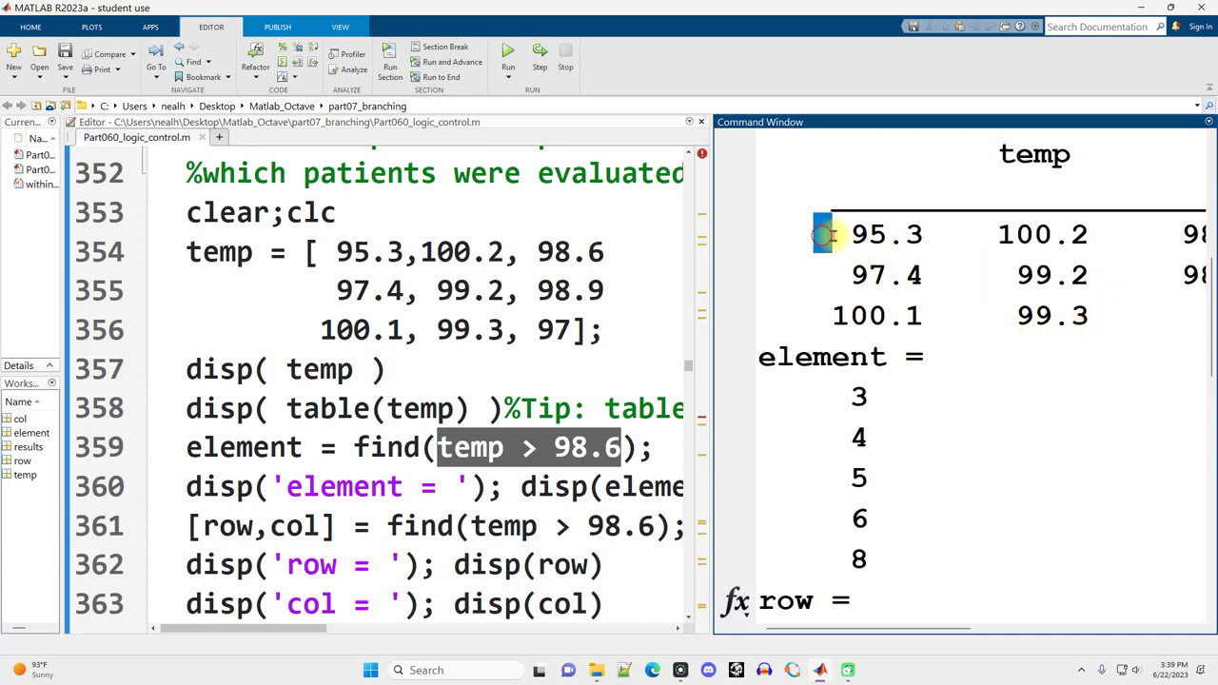
drag(815, 233, 923, 235)
drag(809, 275, 923, 275)
drag(829, 315, 924, 315)
drag(980, 234, 1107, 235)
drag(989, 272, 1147, 259)
click(455, 526)
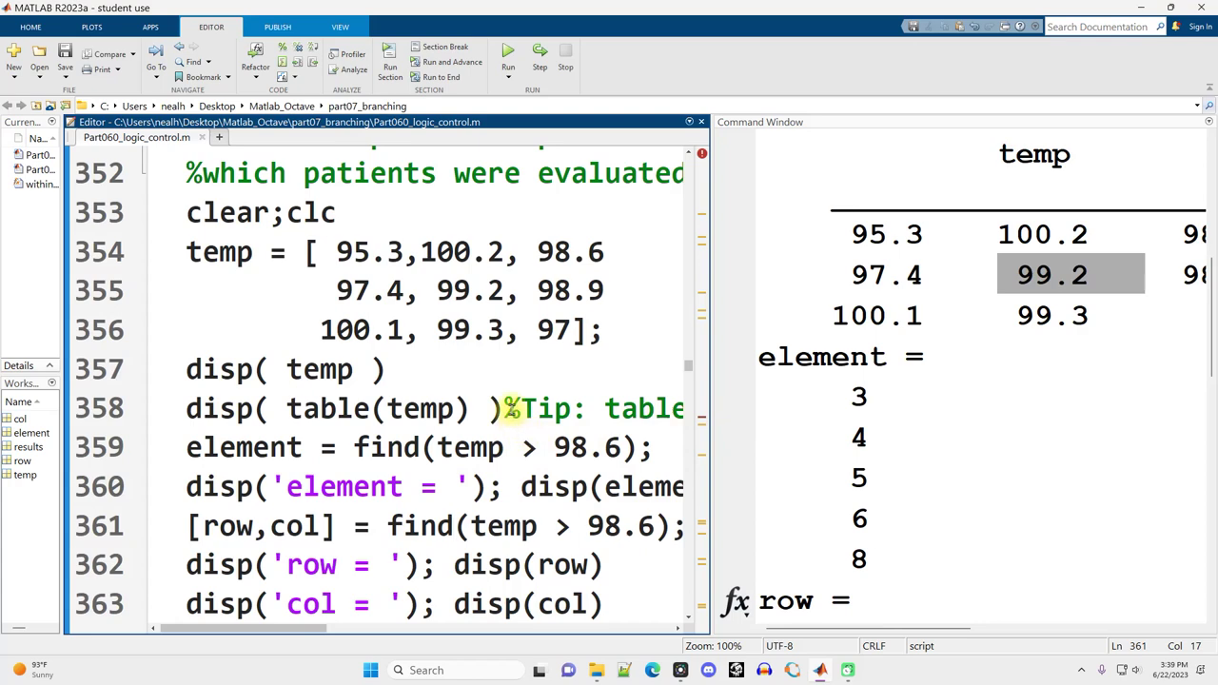
scroll(512, 407, down, 2)
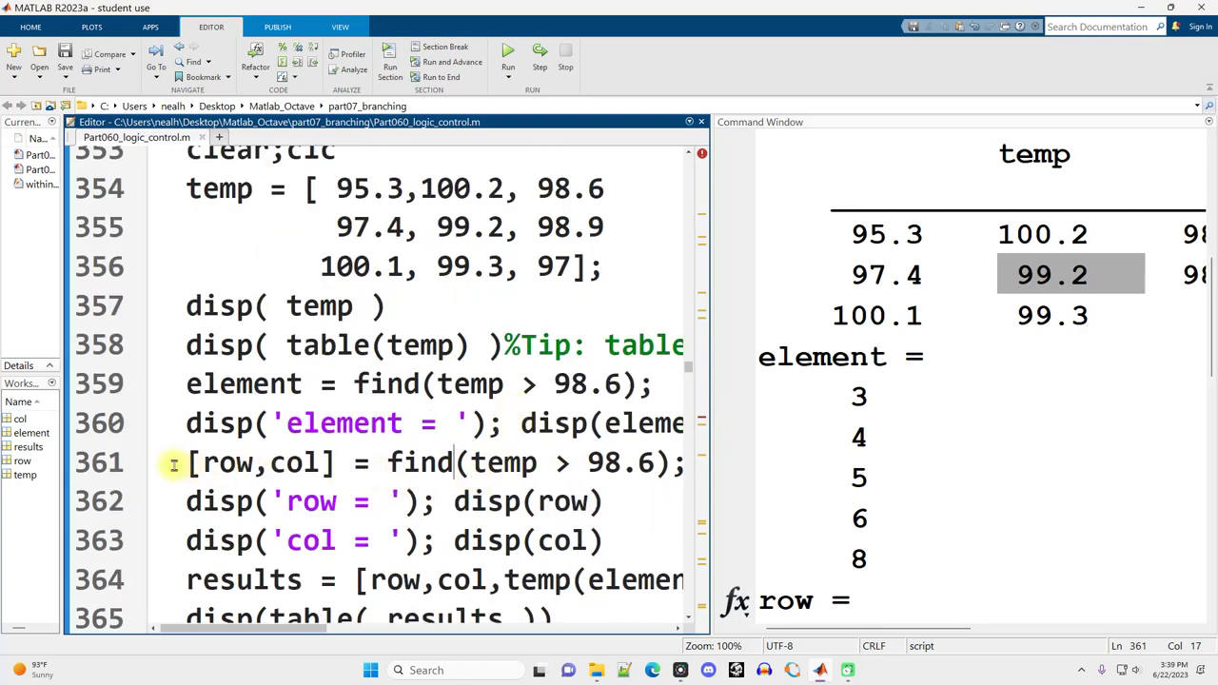
mouse_move(217, 468)
mouse_down()
mouse_move(656, 464)
mouse_move(655, 474)
mouse_up()
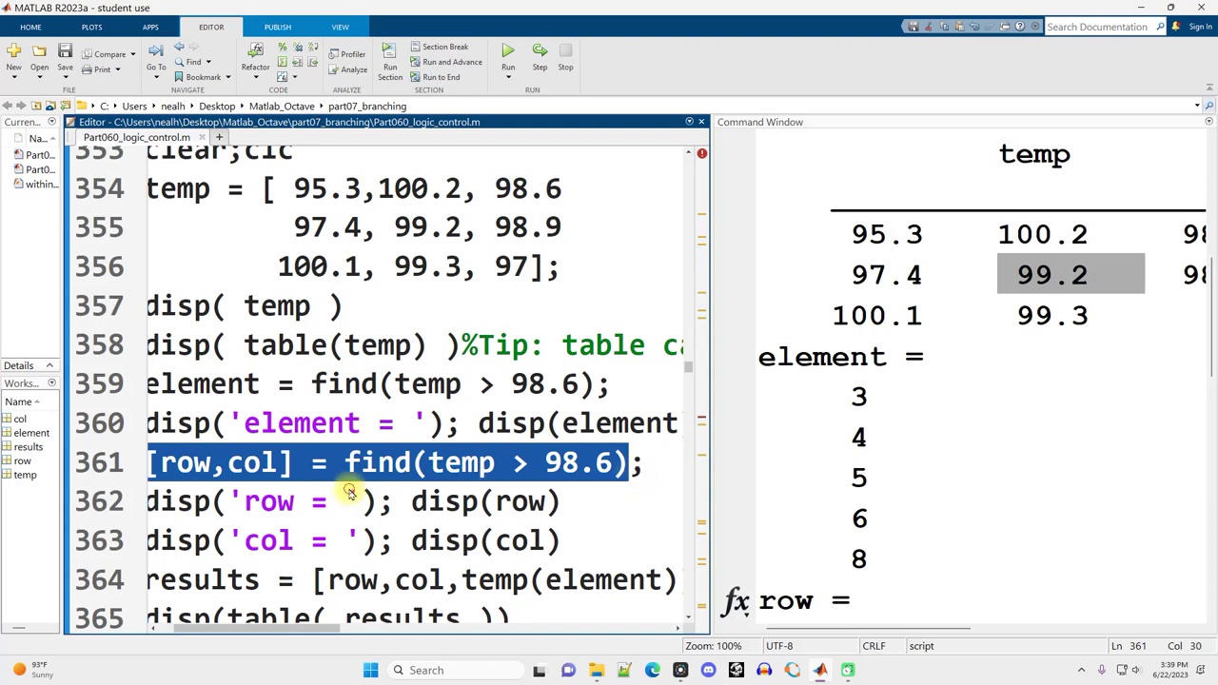
drag(312, 471, 121, 485)
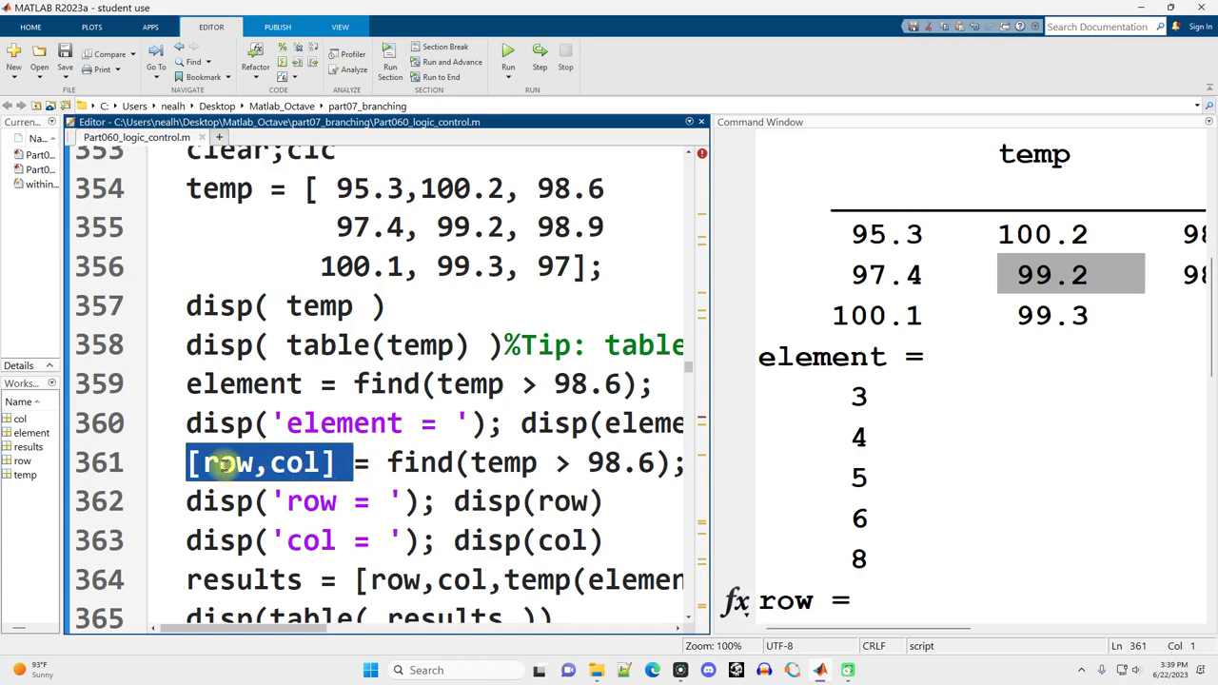
click(868, 394)
drag(812, 397, 896, 378)
click(861, 405)
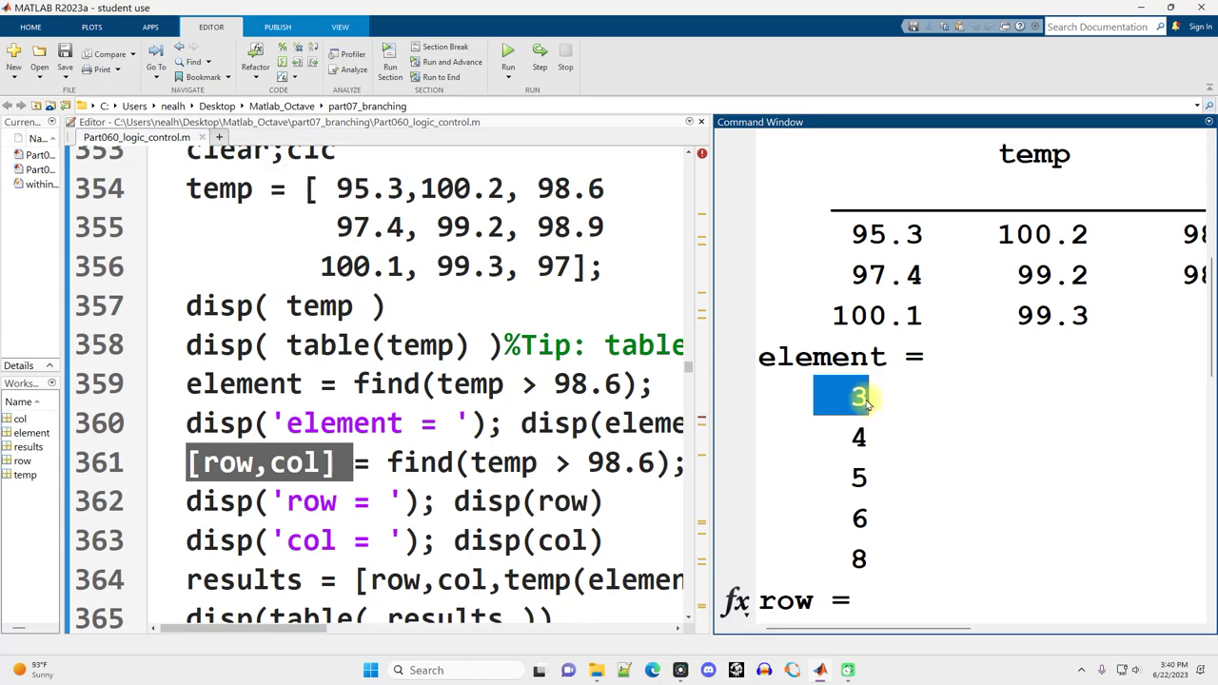
scroll(861, 400, down, 3)
drag(780, 274, 952, 276)
drag(775, 521, 916, 521)
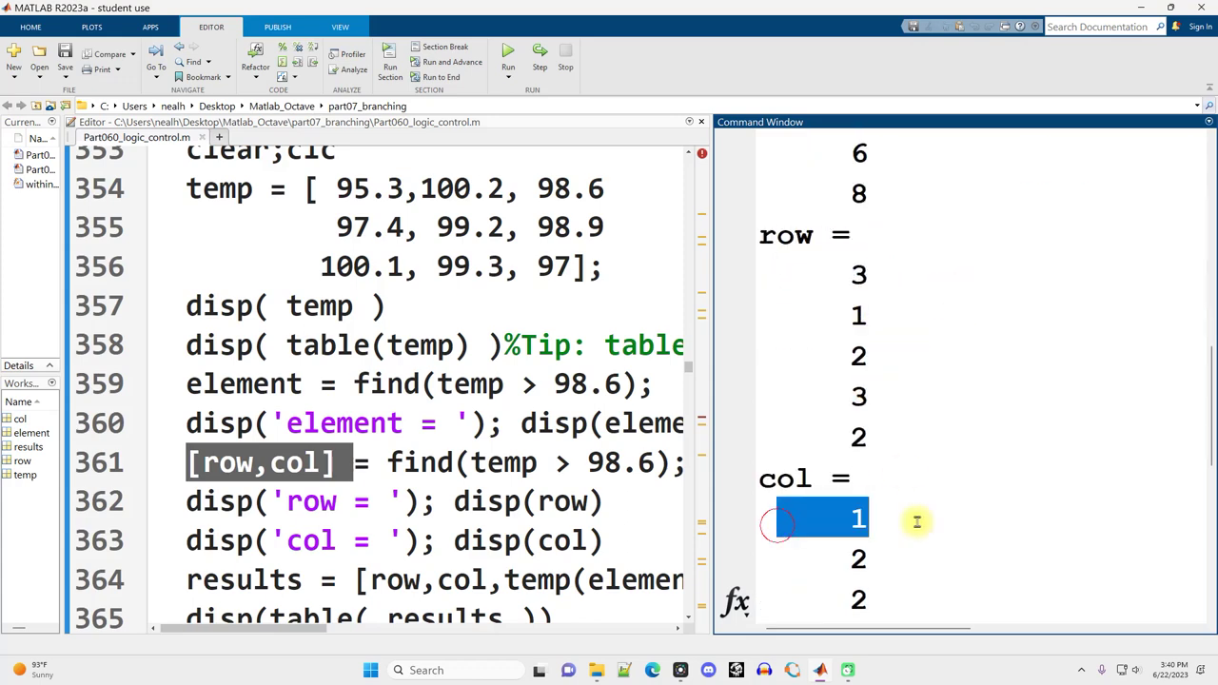
scroll(916, 520, up, 3)
drag(799, 476, 914, 479)
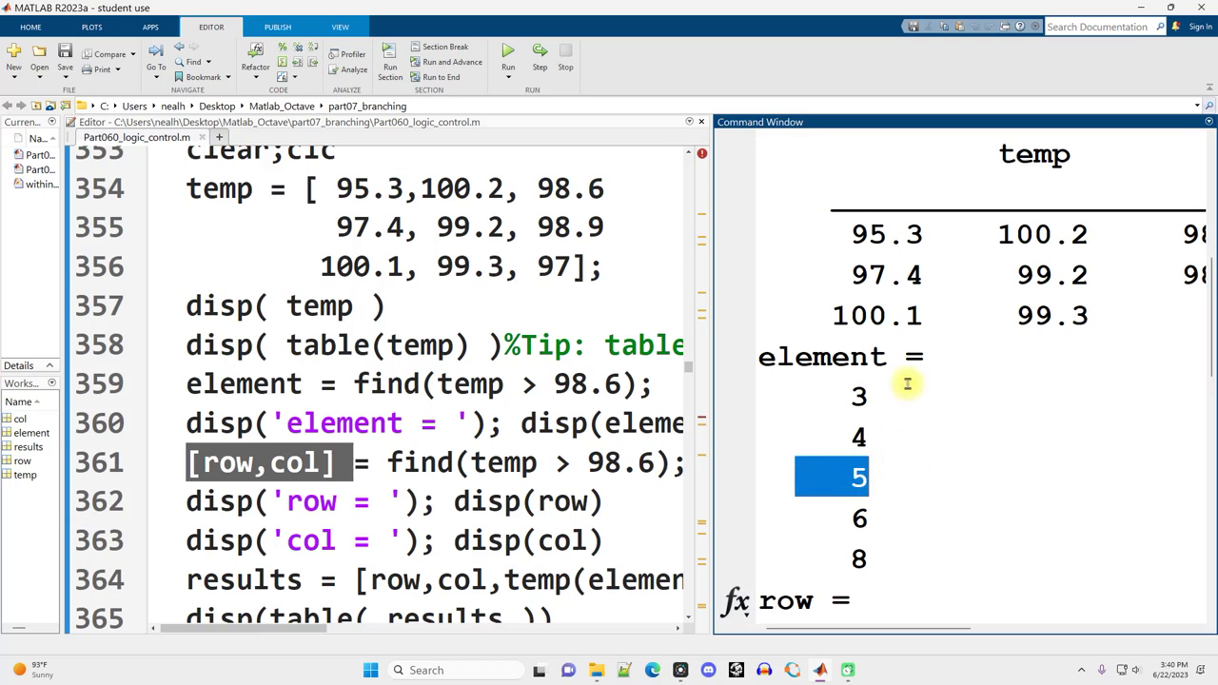
scroll(909, 385, down, 3)
drag(807, 357, 896, 362)
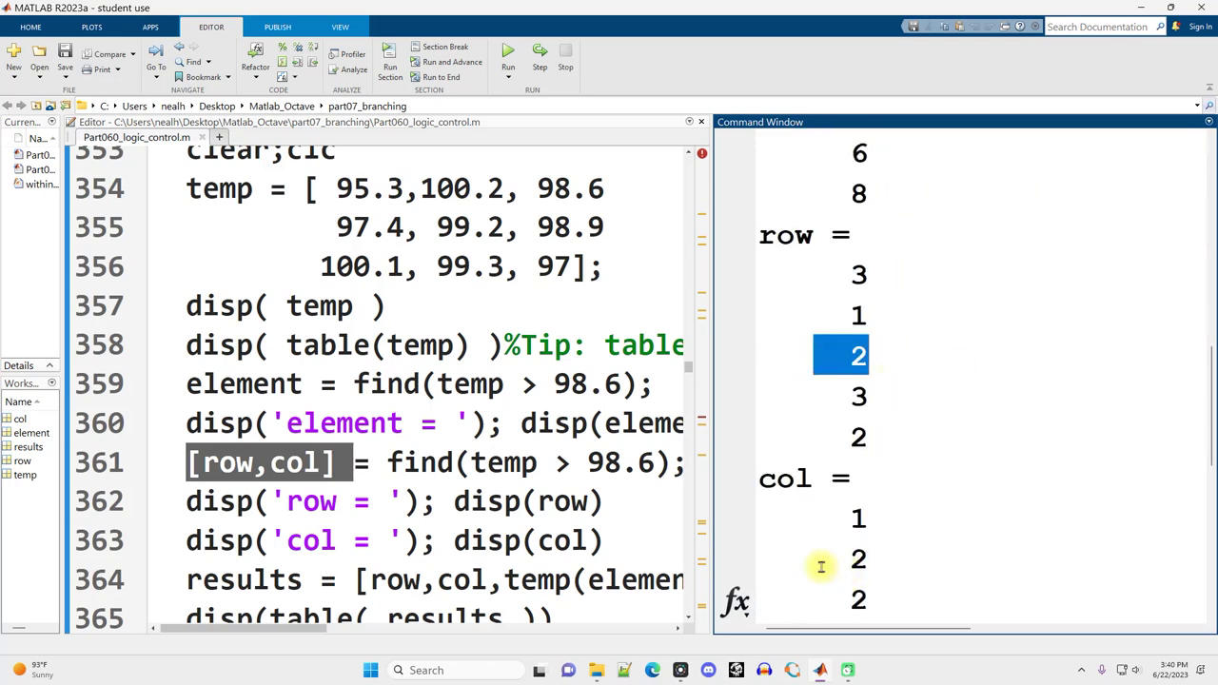
drag(813, 558, 898, 558)
click(824, 596)
drag(824, 595, 892, 593)
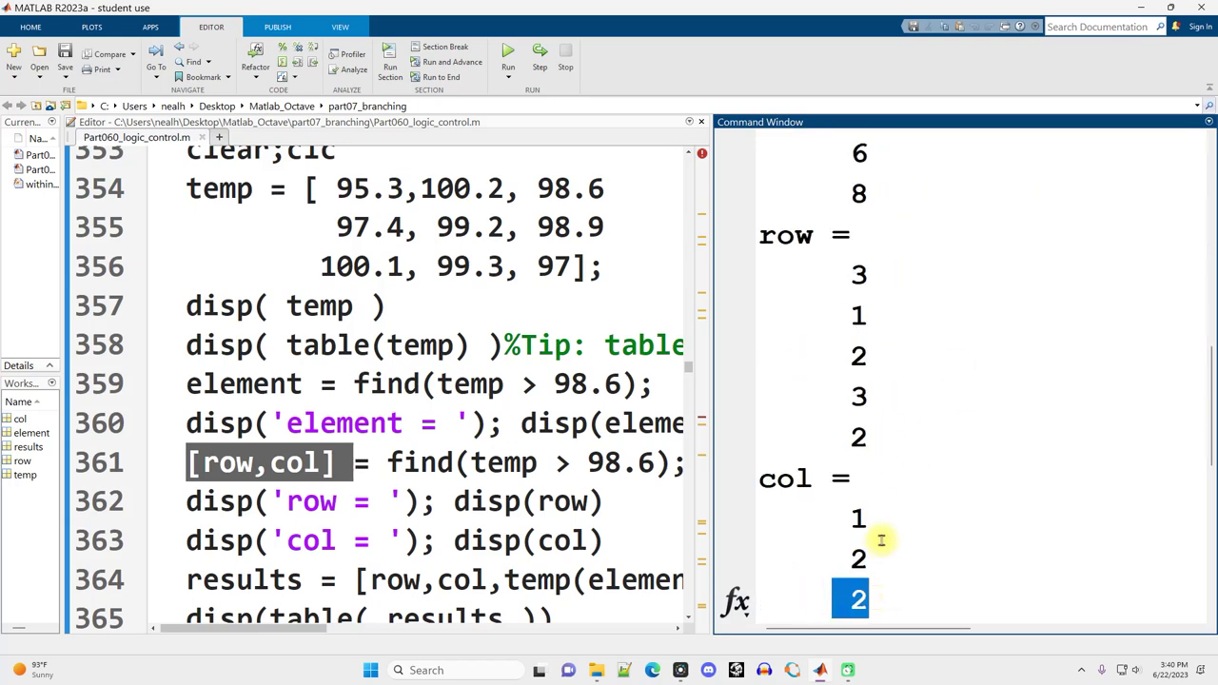
drag(820, 356, 897, 355)
drag(824, 597, 883, 597)
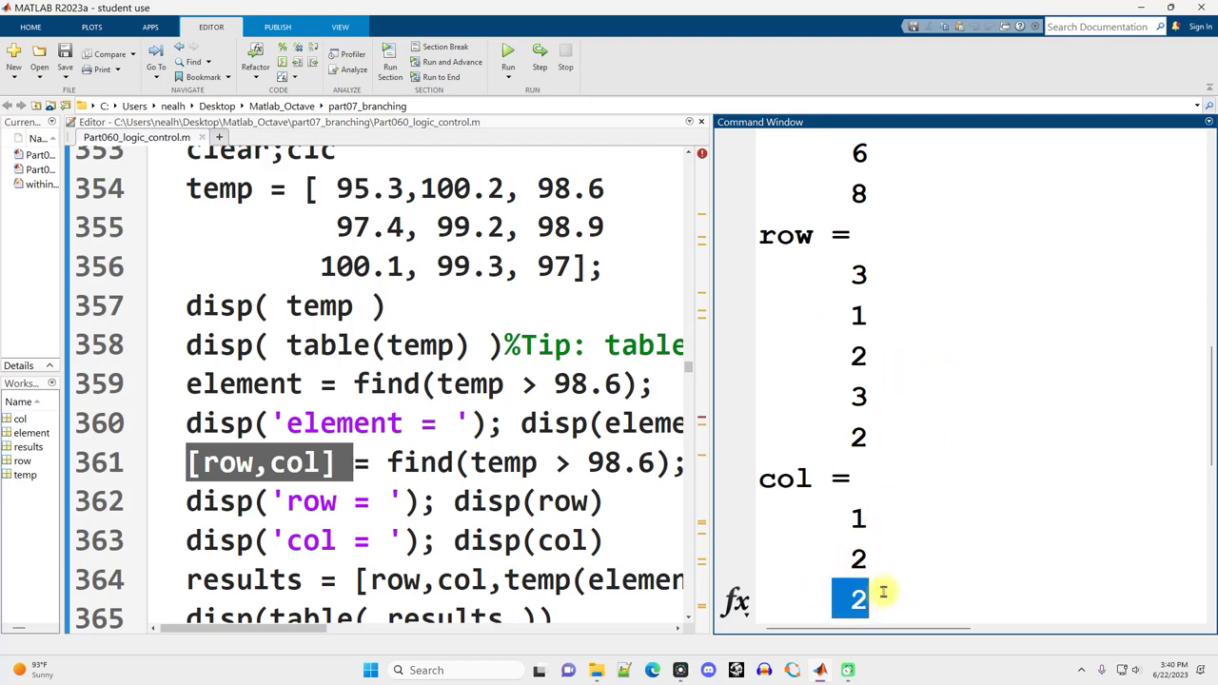
scroll(478, 204, down, 1)
scroll(492, 310, down, 1)
scroll(935, 313, down, 3)
scroll(936, 316, down, 2)
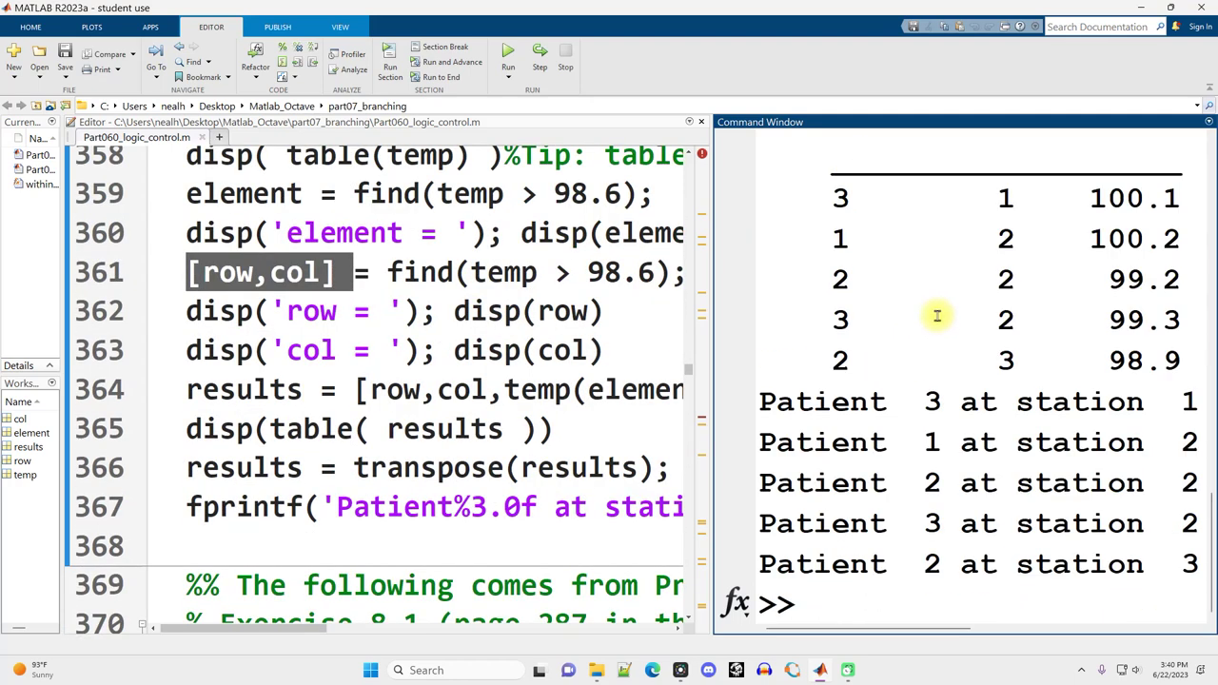
scroll(936, 316, up, 3)
drag(815, 319, 1170, 483)
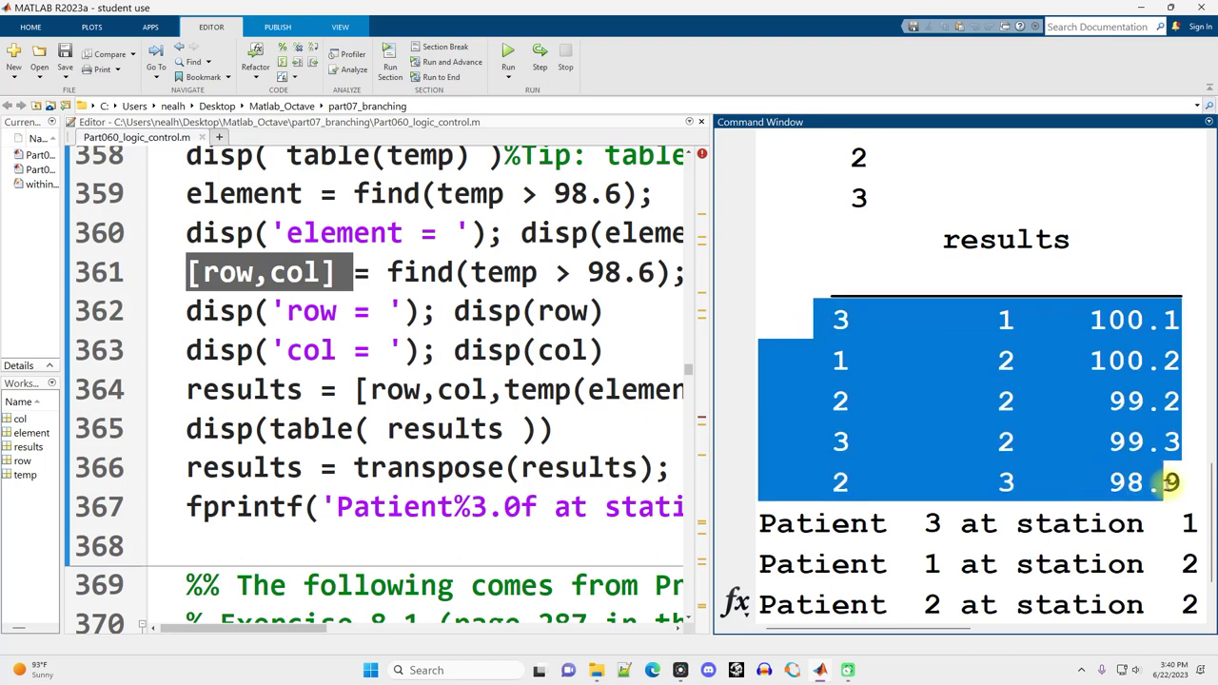
click(1126, 482)
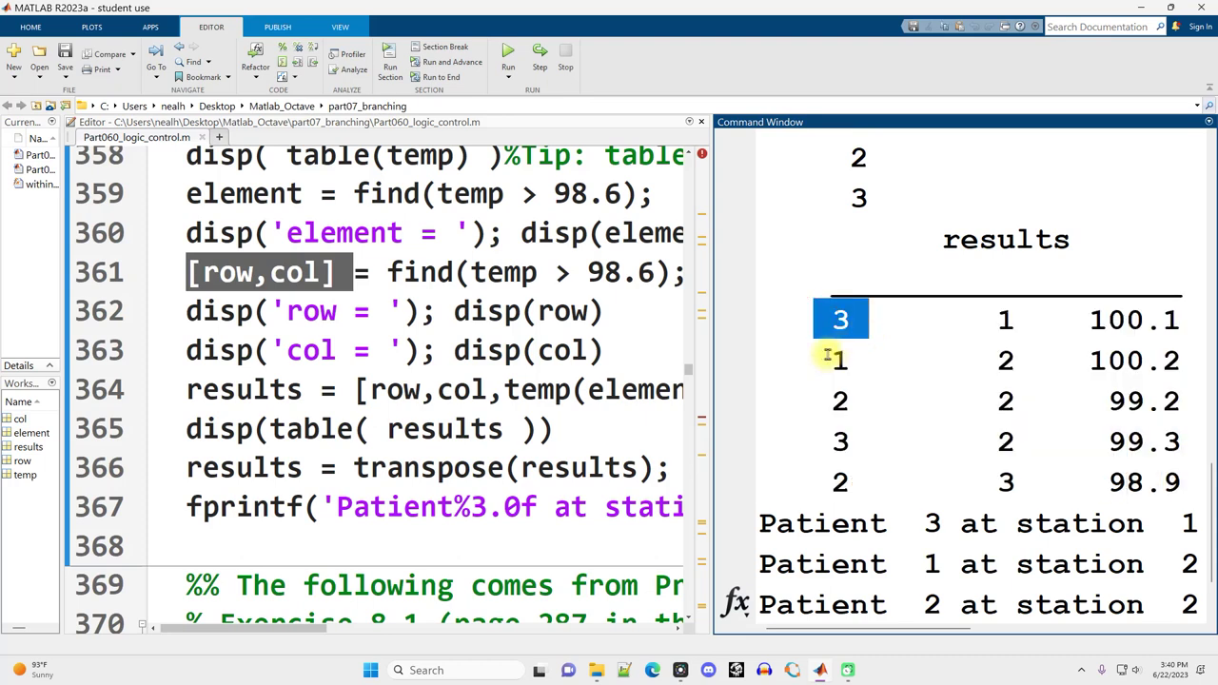
double_click(834, 362)
double_click(833, 401)
double_click(834, 441)
double_click(833, 482)
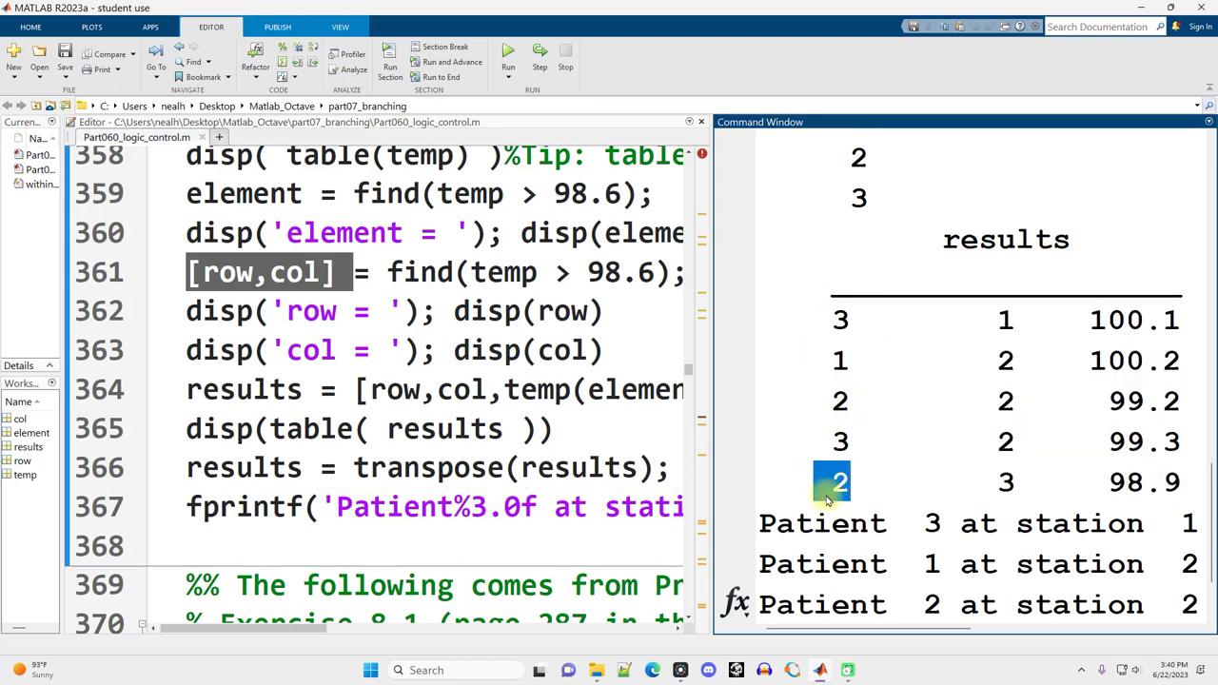
drag(943, 320, 1036, 321)
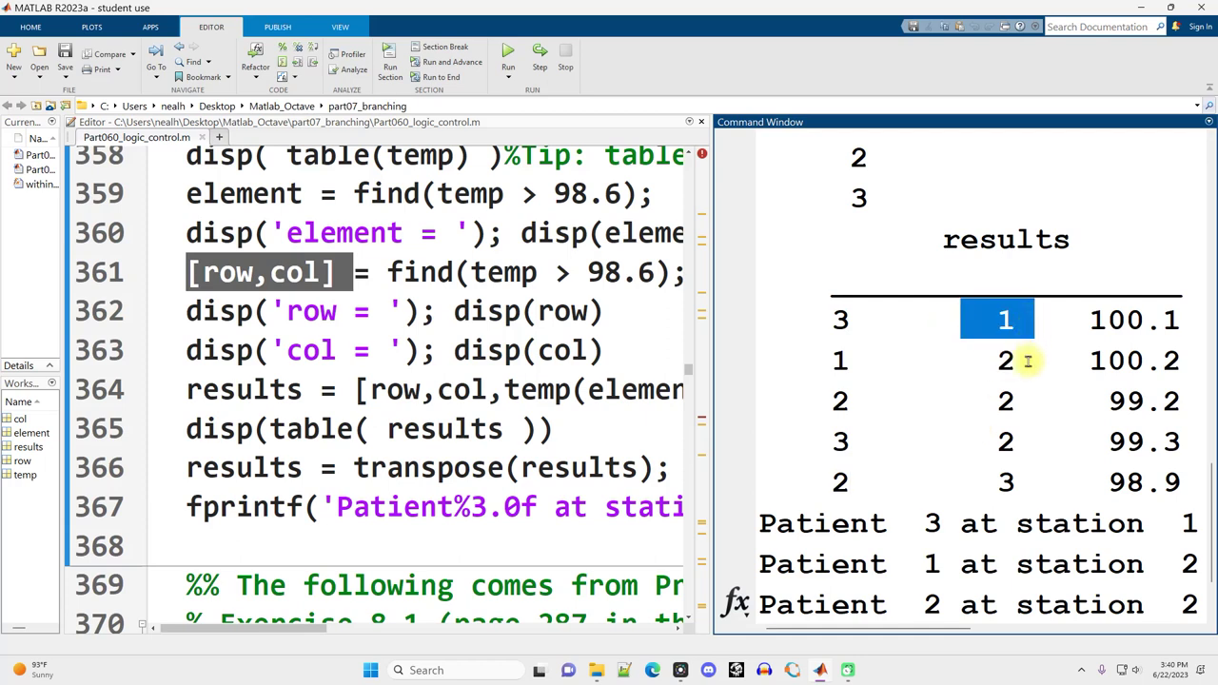
double_click(1021, 362)
double_click(1016, 400)
double_click(1015, 441)
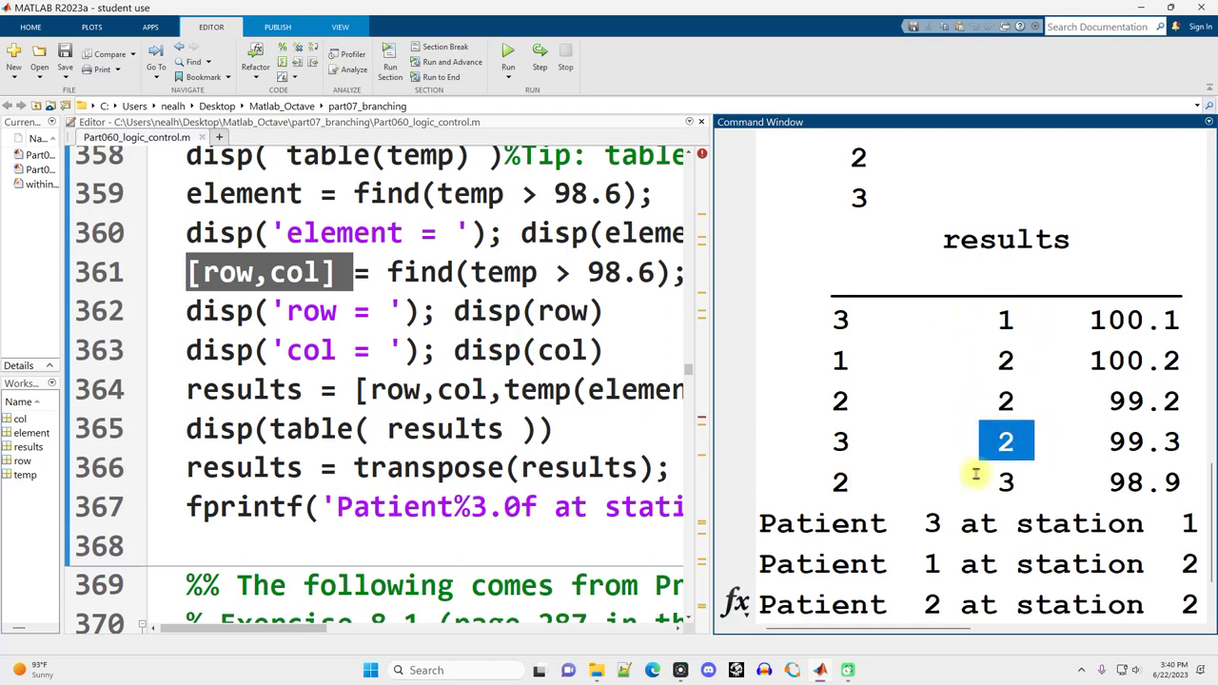
double_click(1020, 485)
drag(1079, 320, 1159, 322)
drag(1081, 362, 1161, 361)
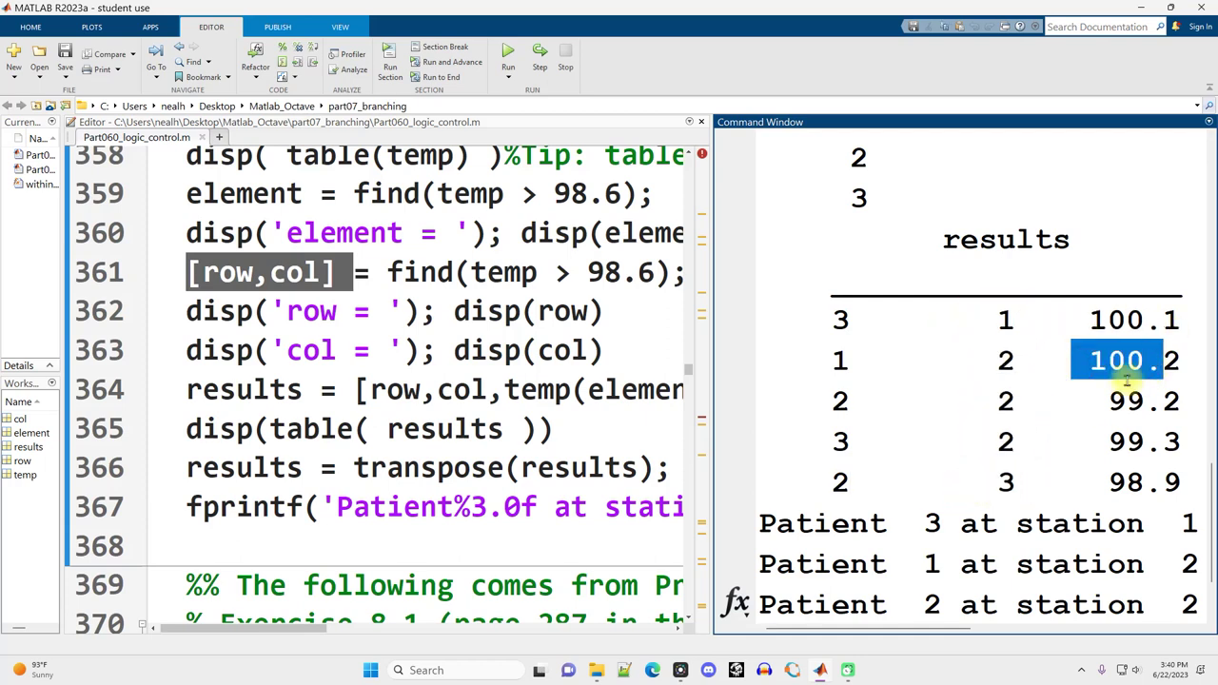
drag(1086, 401, 1163, 400)
click(1125, 447)
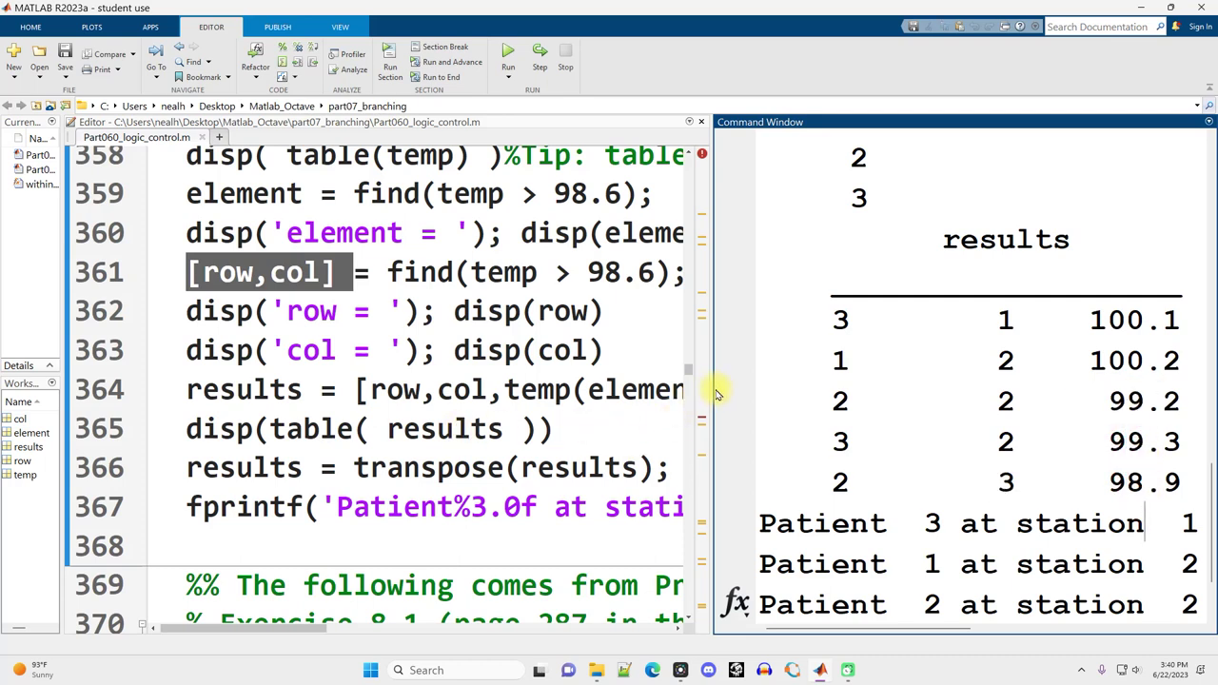
Step: Widen the editor and highlight row, element and temp(element) on results line 364
drag(714, 393, 829, 398)
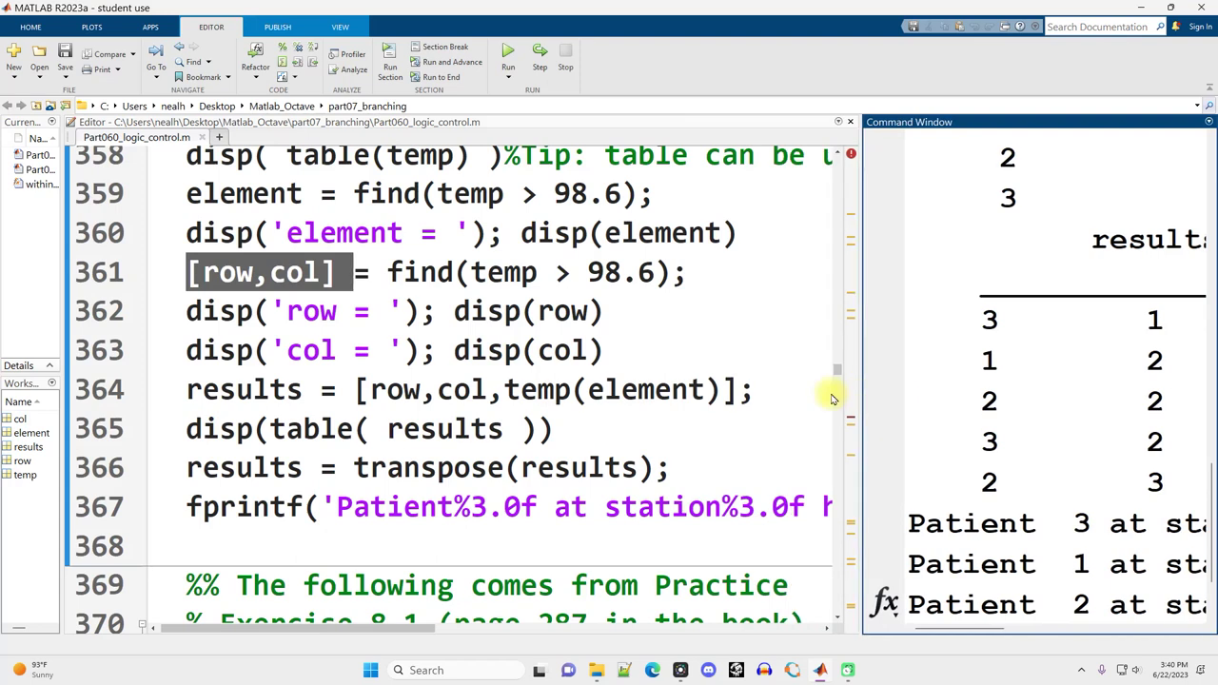
drag(588, 392, 706, 395)
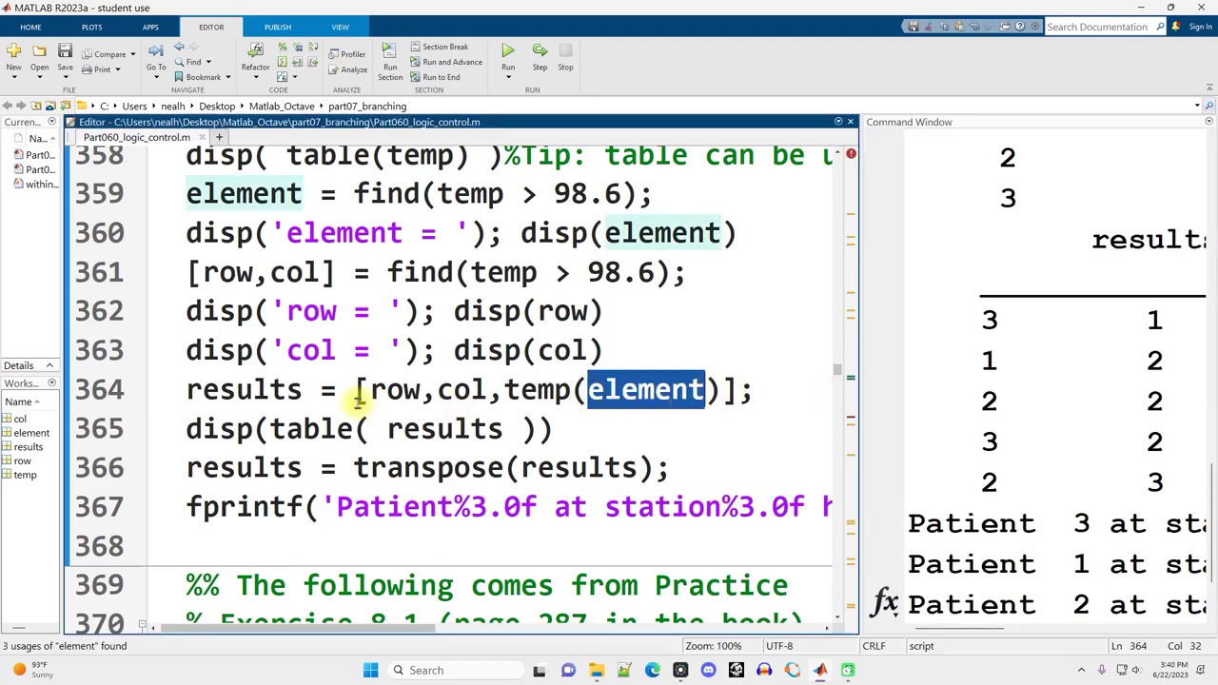
drag(371, 392, 709, 390)
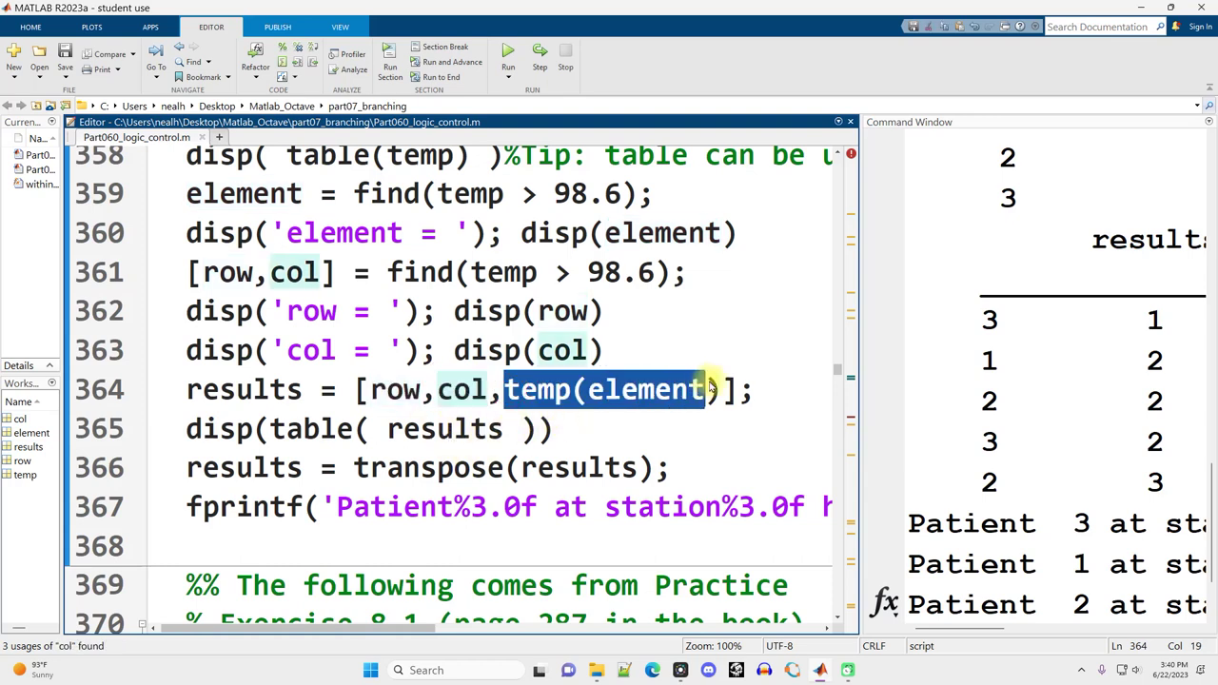
double_click(671, 390)
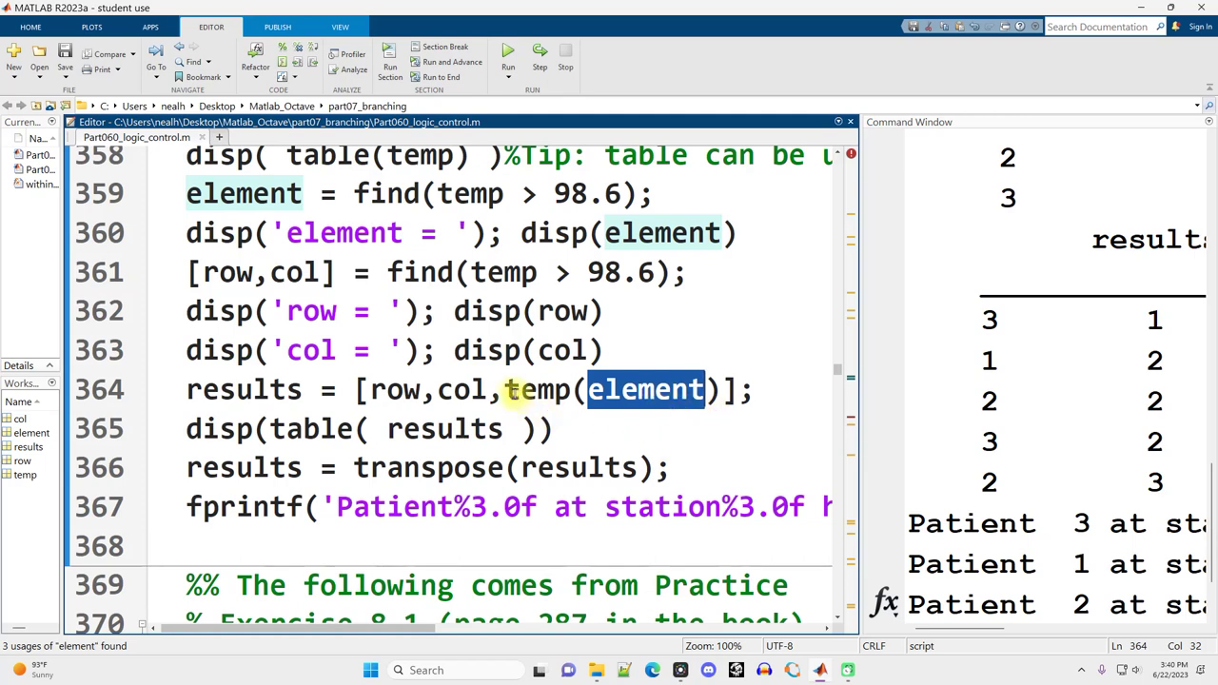
drag(504, 390, 723, 395)
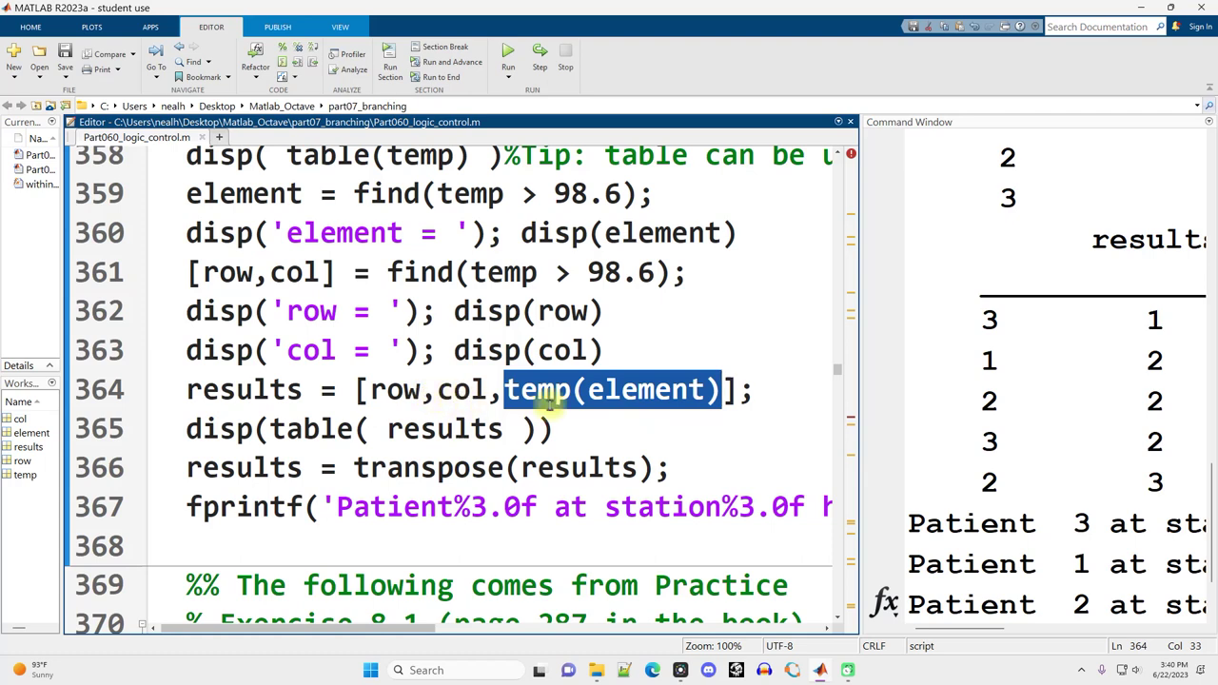
Step: Start a new untitled script beginning with clear;clc
click(517, 392)
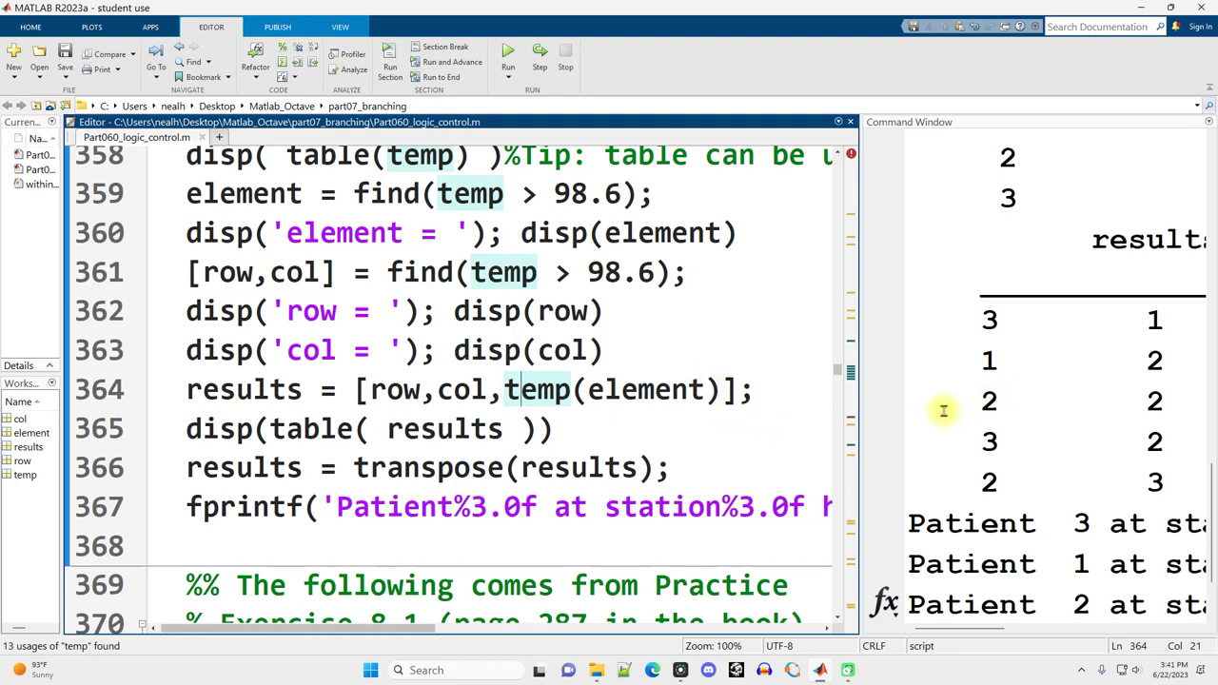
key(ctrl+n)
text(clear;clc)
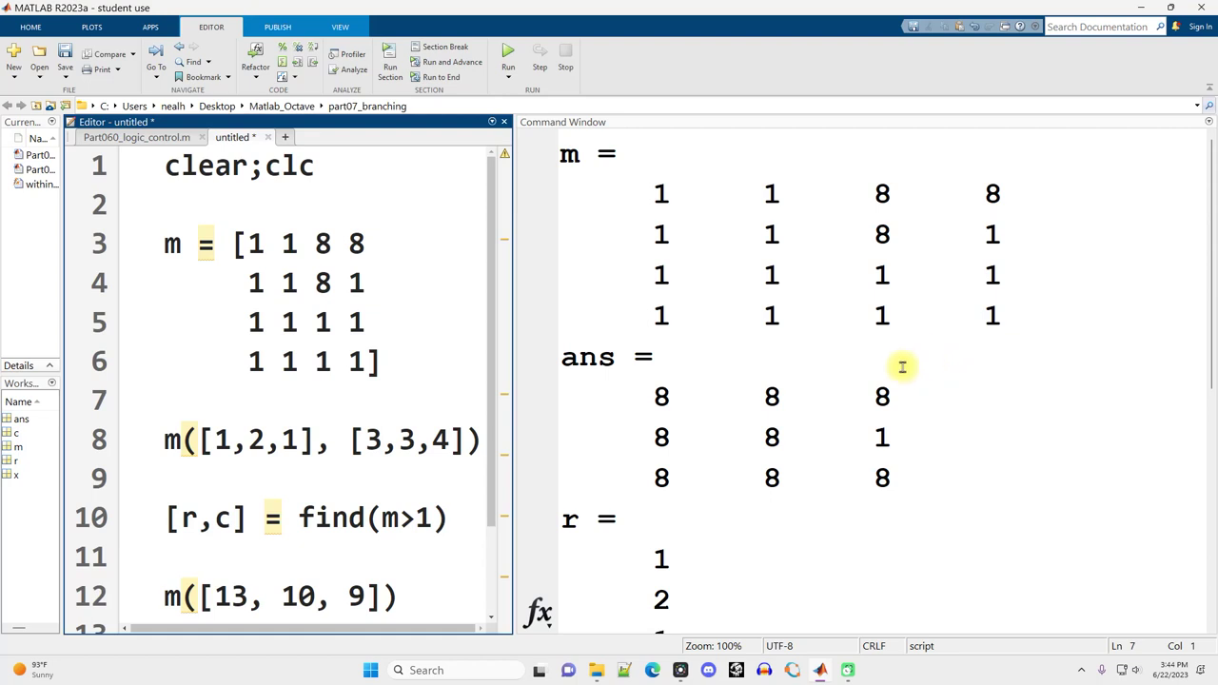
Step: Point out the 8s in matrix m and the ans result of m([1,2,1],[3,3,4])
drag(306, 245, 366, 245)
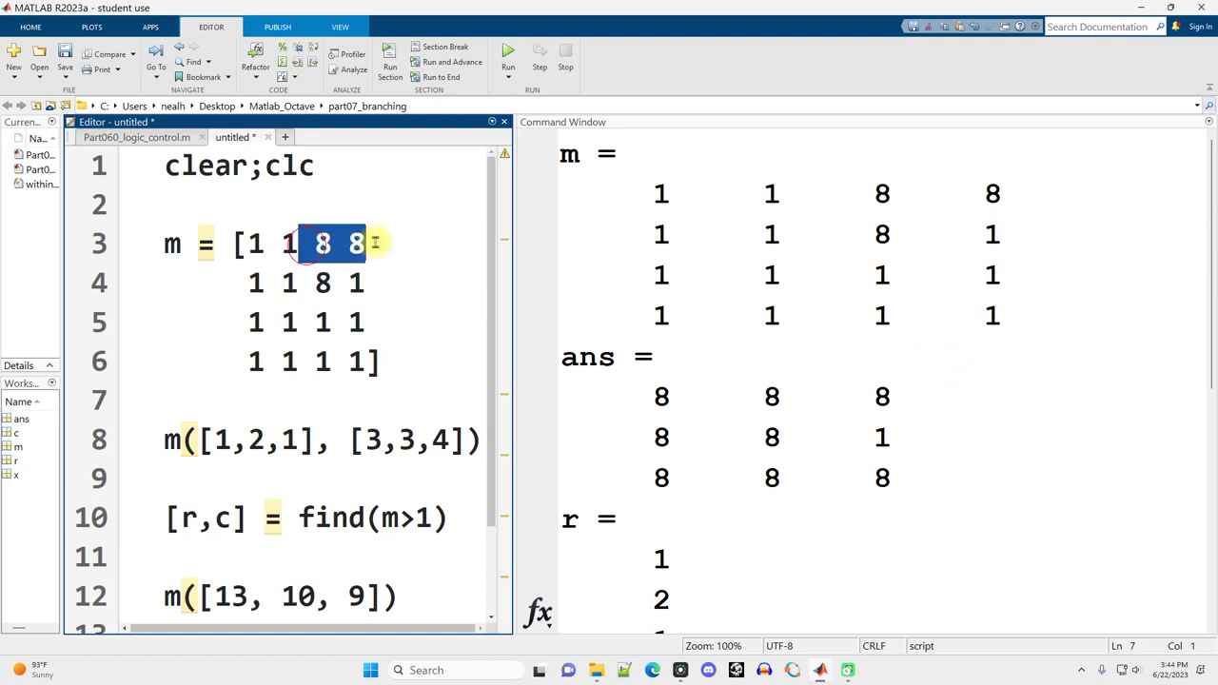
drag(299, 283, 357, 283)
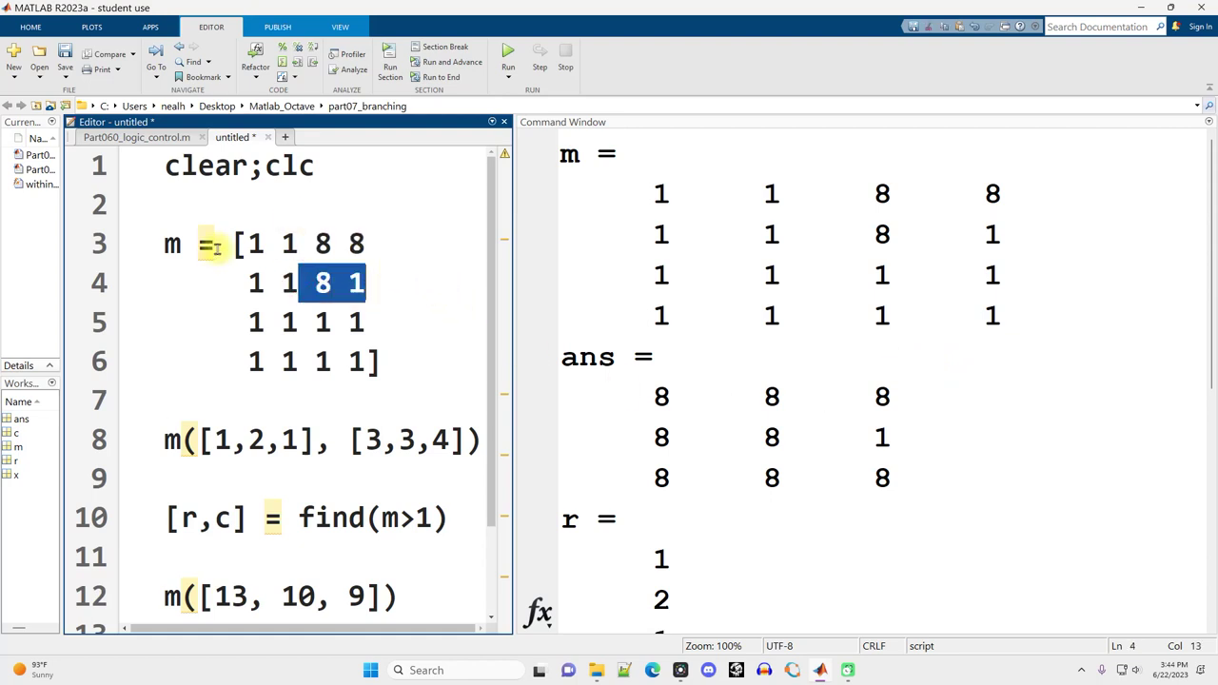
double_click(323, 282)
click(350, 283)
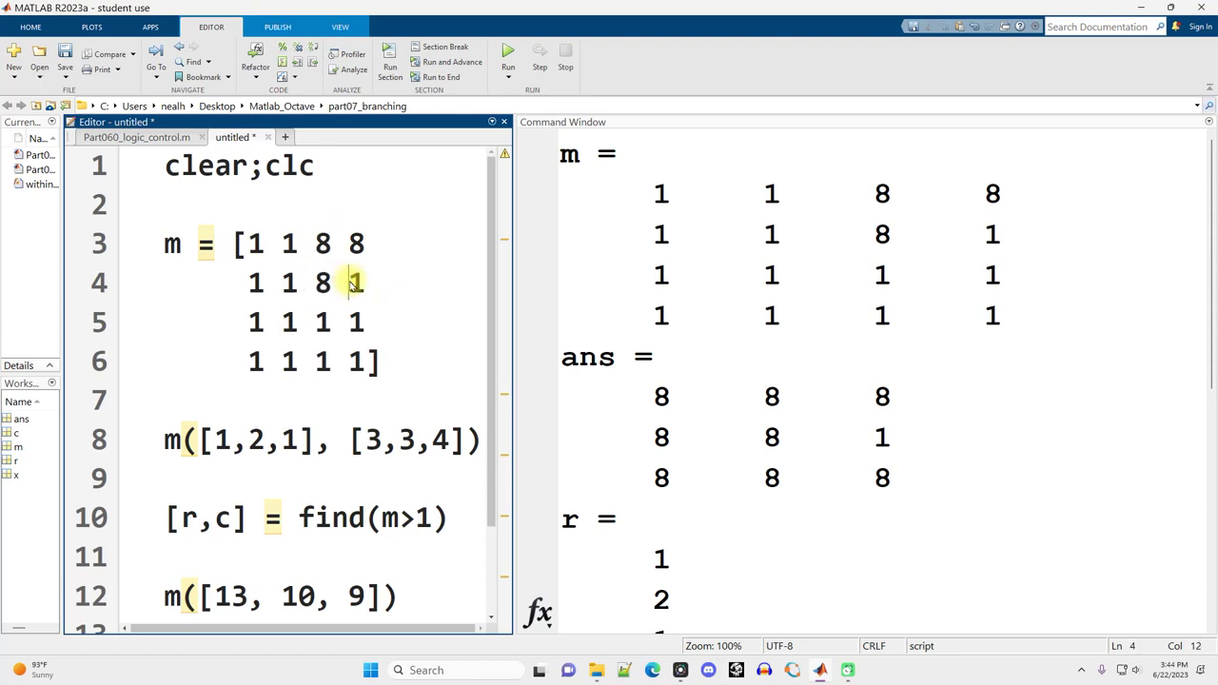
drag(199, 440, 460, 442)
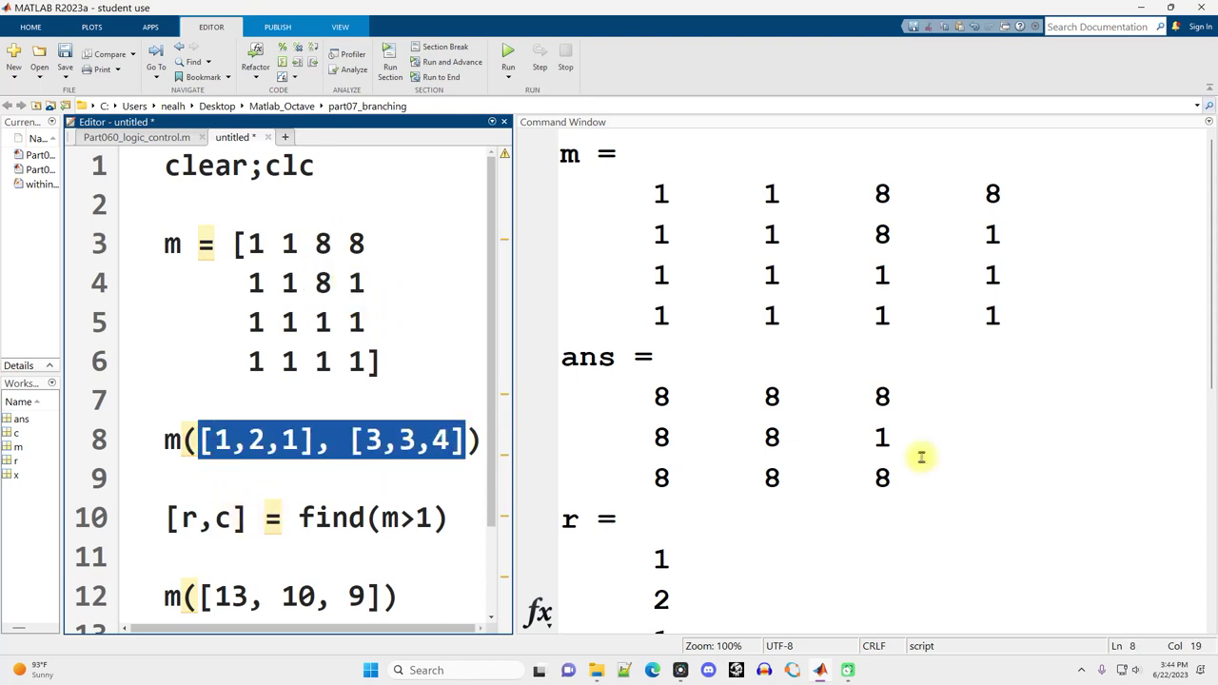
drag(933, 469, 525, 401)
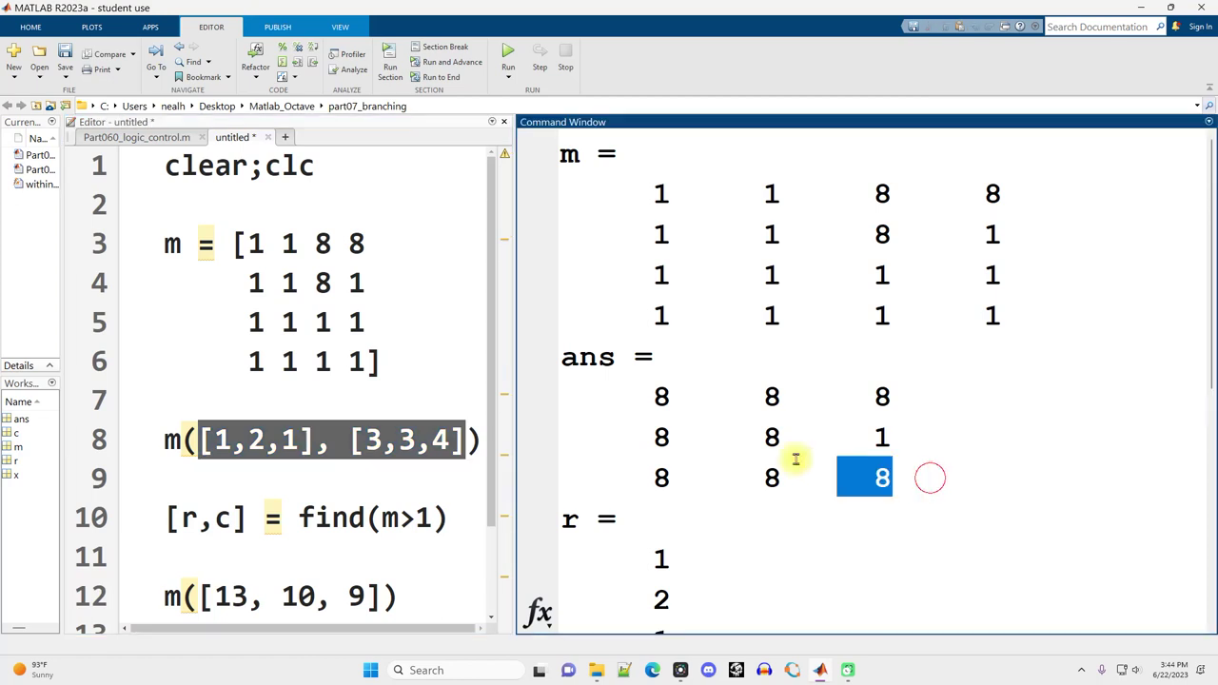
click(639, 415)
Step: Step through row indices 1,2,1 and column indices 3,3,4 on line 8 against the ans matrix
click(246, 443)
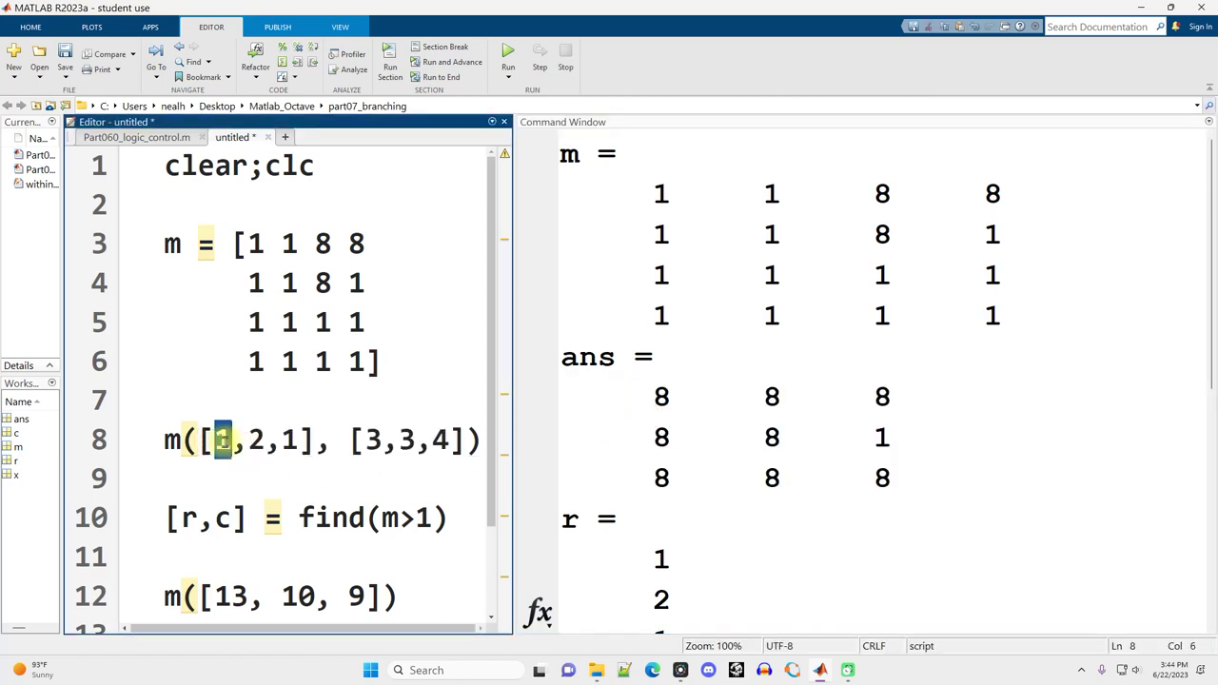
key(shift+Right)
key(Right)
key(Right)
key(shift+Right)
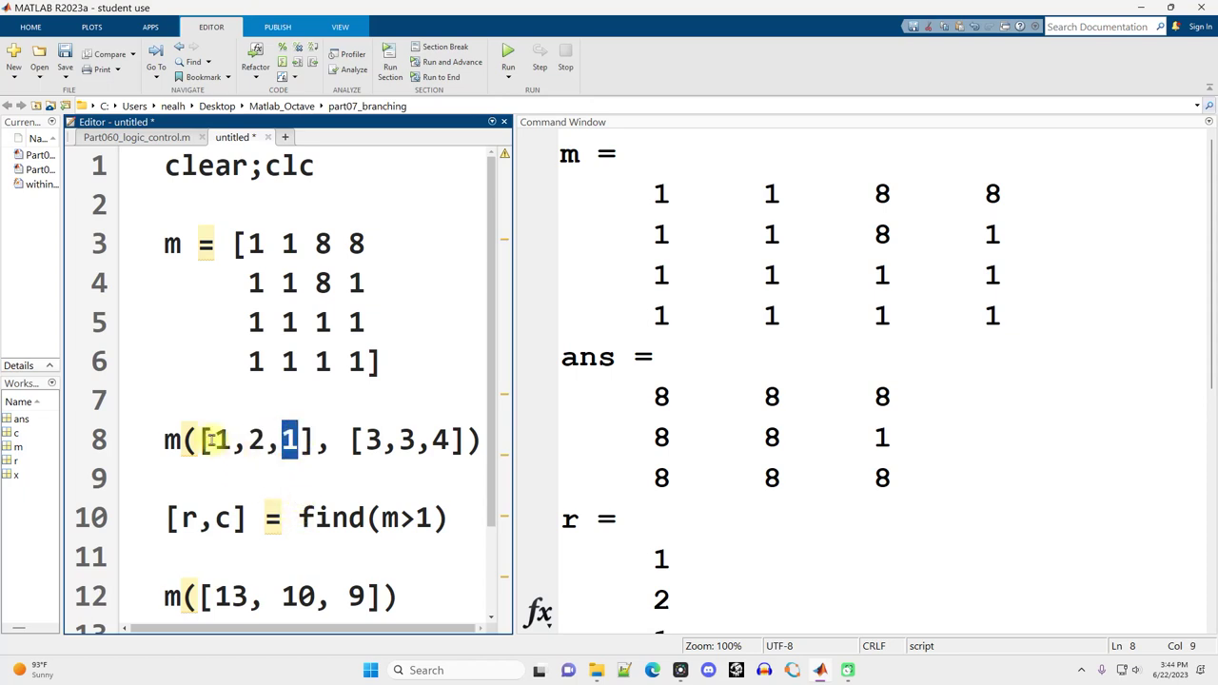
drag(214, 440, 284, 443)
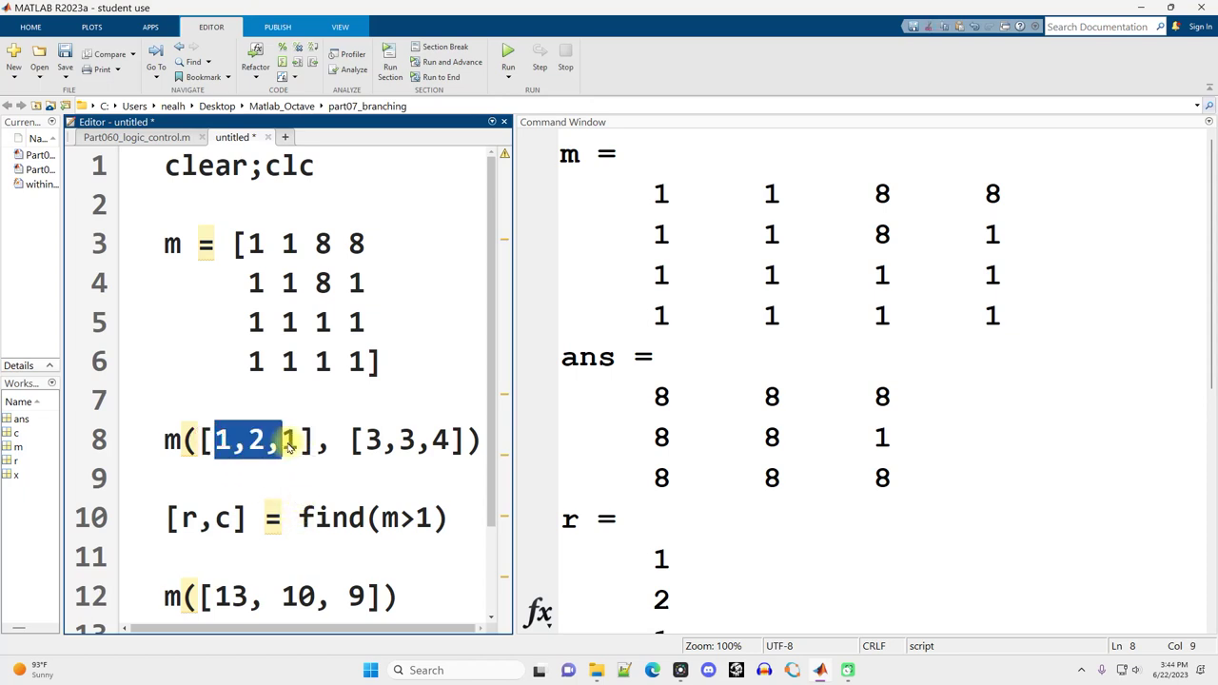
double_click(372, 441)
key(Right)
key(Right)
key(shift+Right)
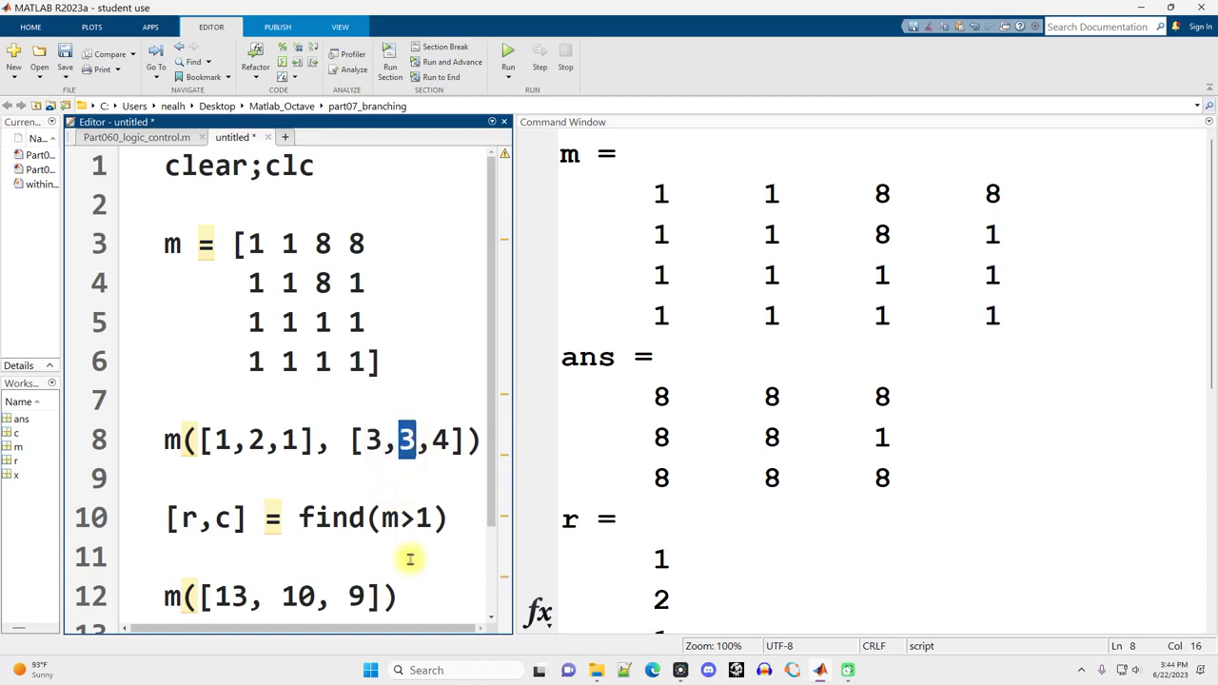
double_click(441, 440)
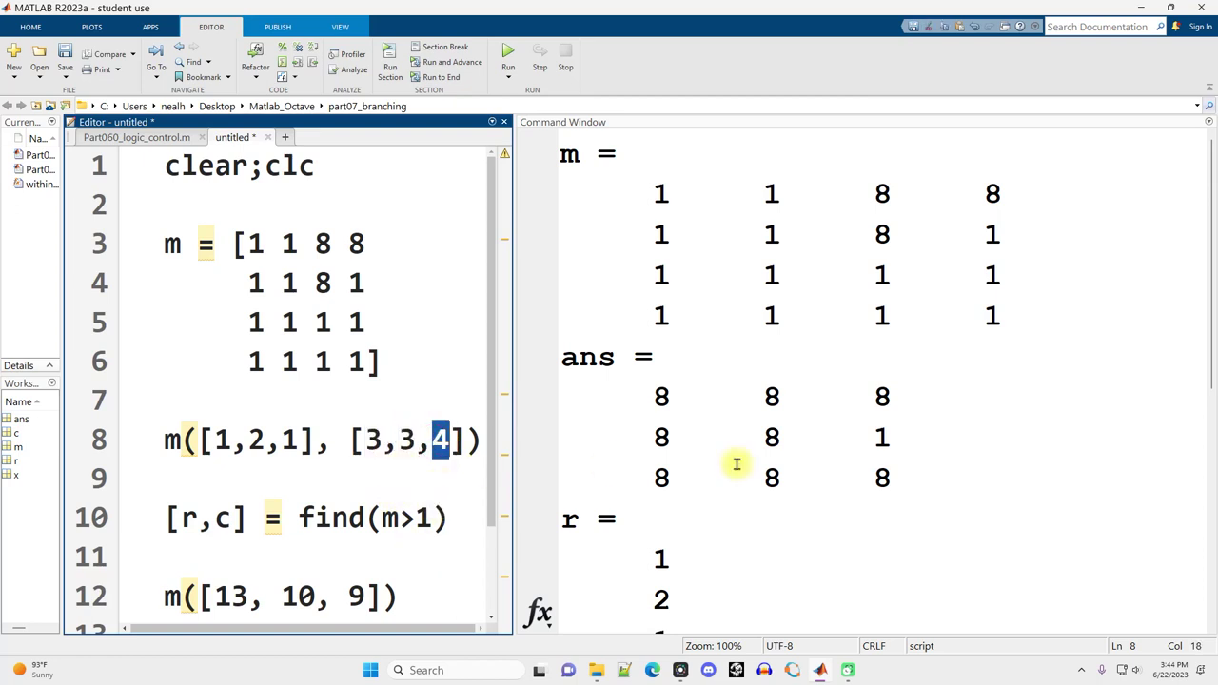
drag(924, 474, 544, 394)
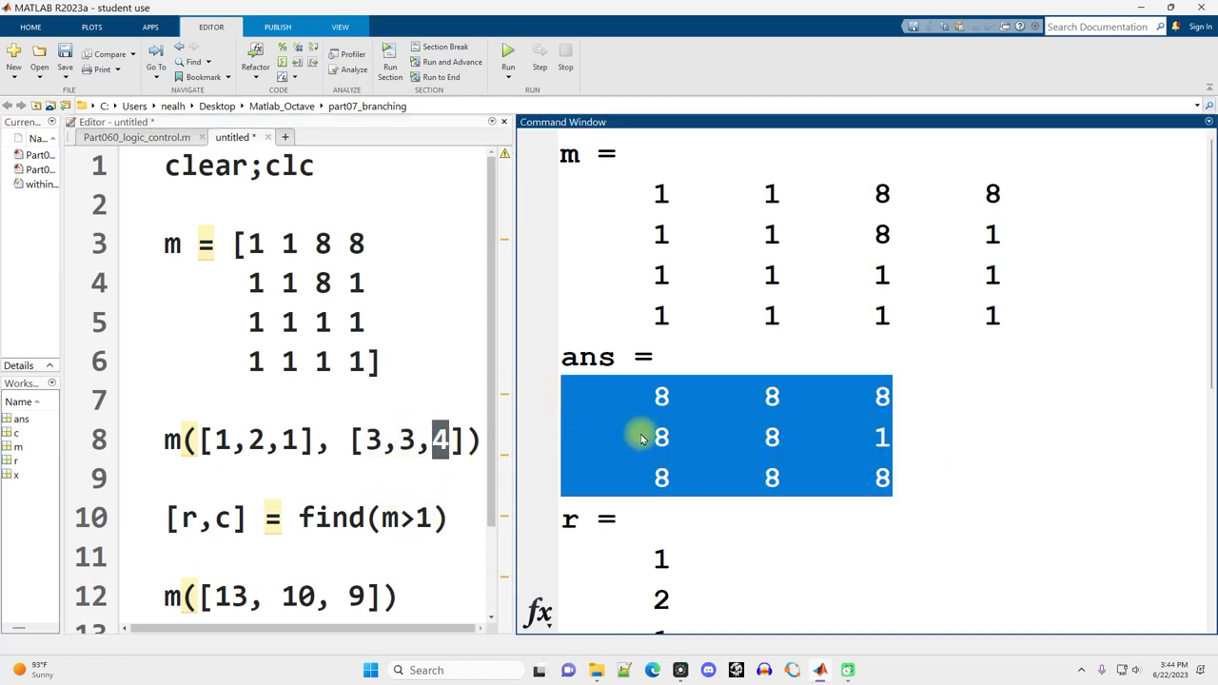
drag(820, 437, 924, 424)
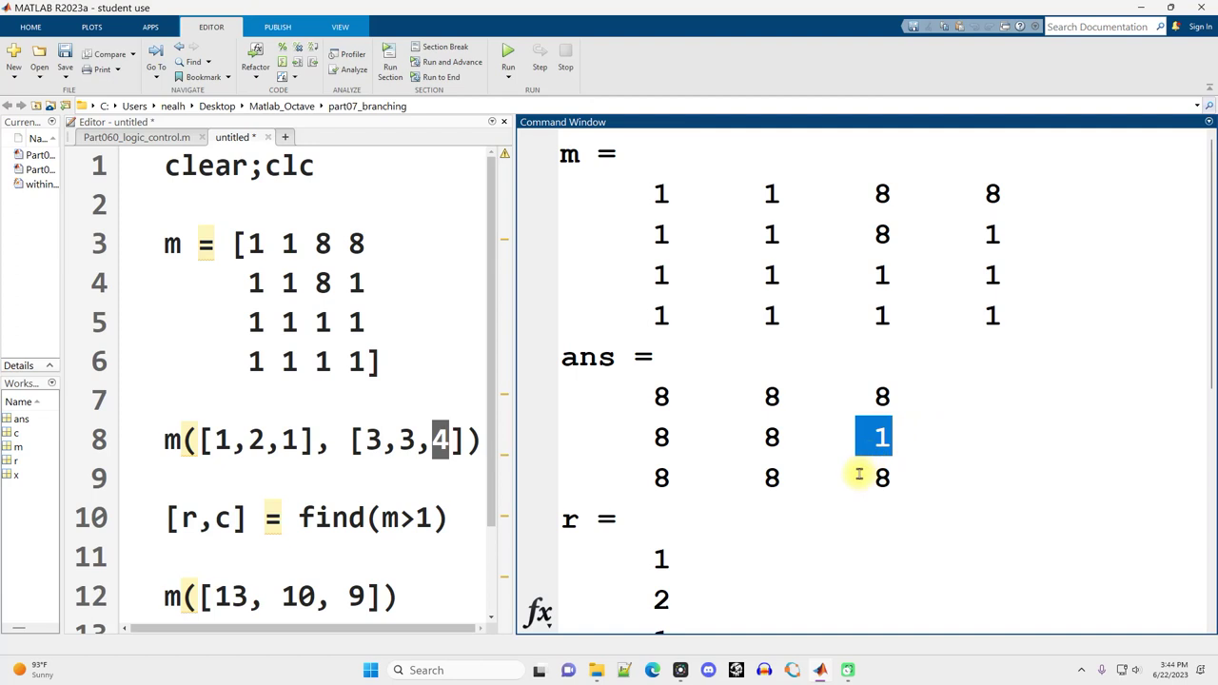
Step: Compare the c output values 3,3,4 with the column indices on line 8
scroll(775, 452, down, 1)
drag(209, 442, 303, 446)
scroll(780, 448, down, 1)
scroll(704, 394, down, 1)
click(625, 344)
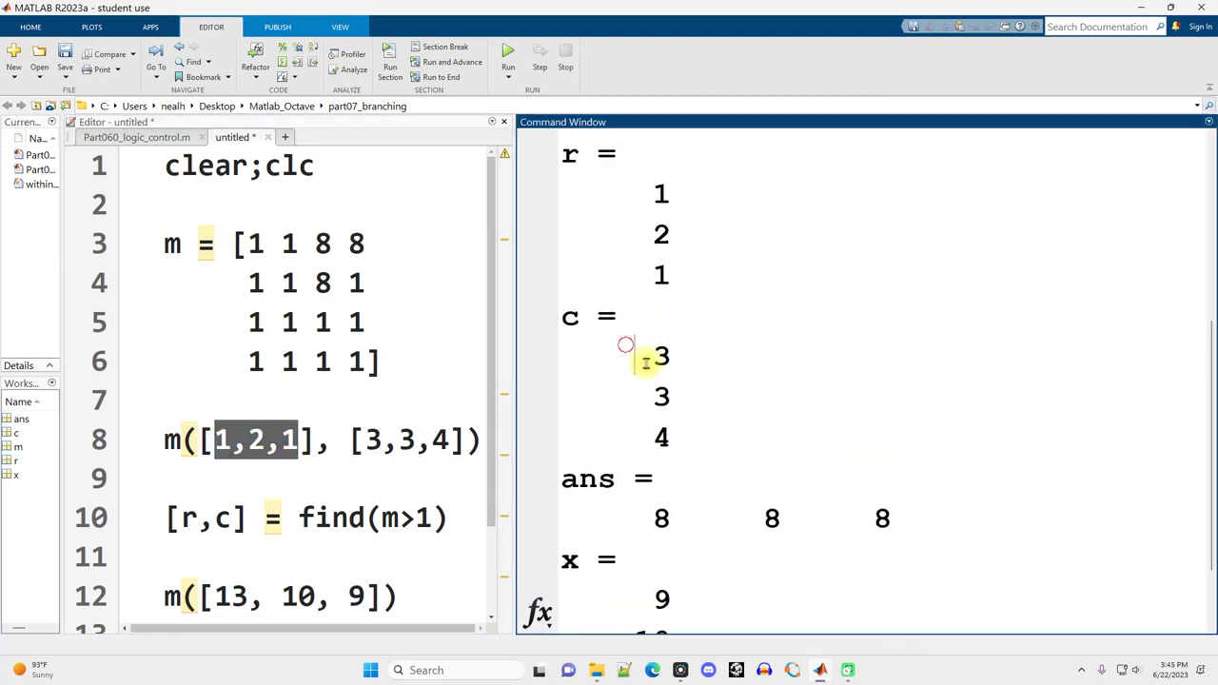
drag(646, 362, 699, 433)
click(714, 416)
drag(366, 439, 455, 441)
click(445, 466)
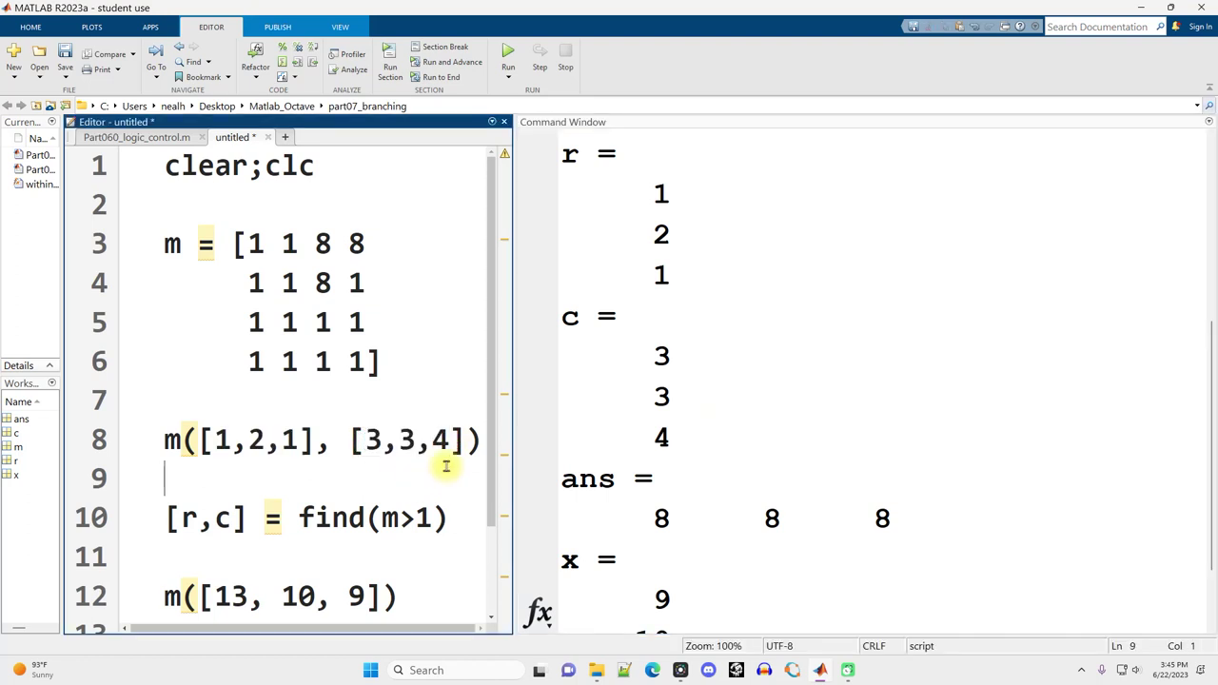
Step: Highlight the [r,c] = find(m>1) statement and its m>1 condition on line 10
drag(457, 522, 162, 530)
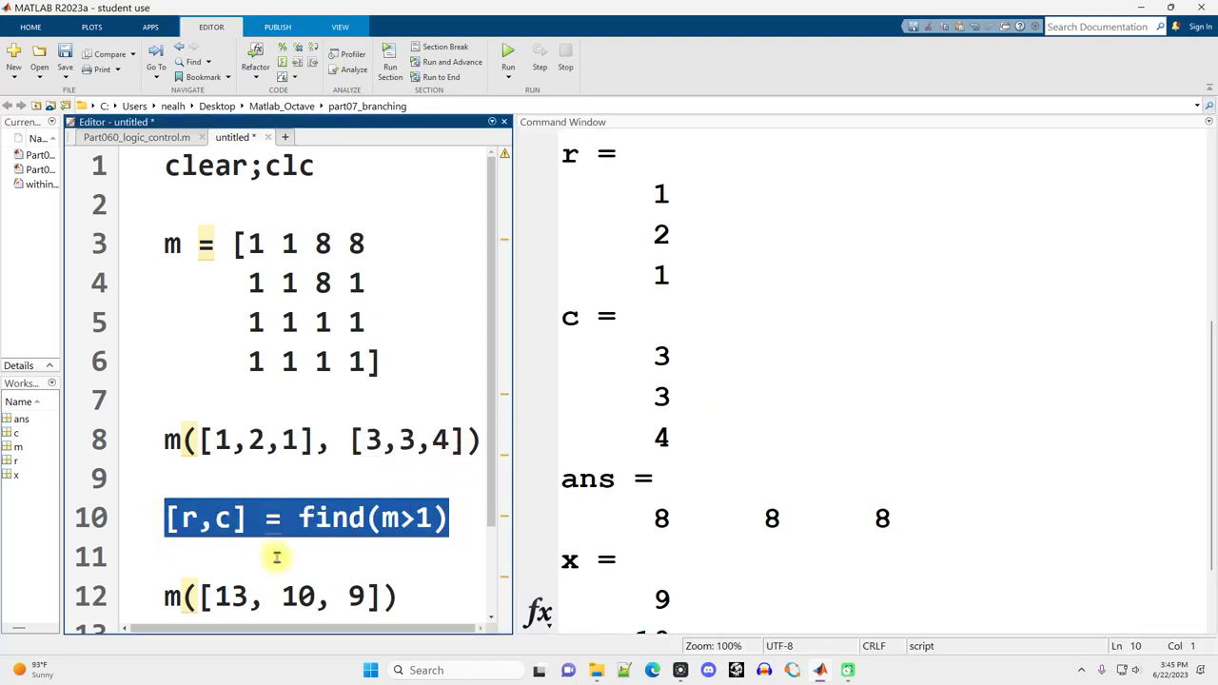
drag(382, 519, 431, 519)
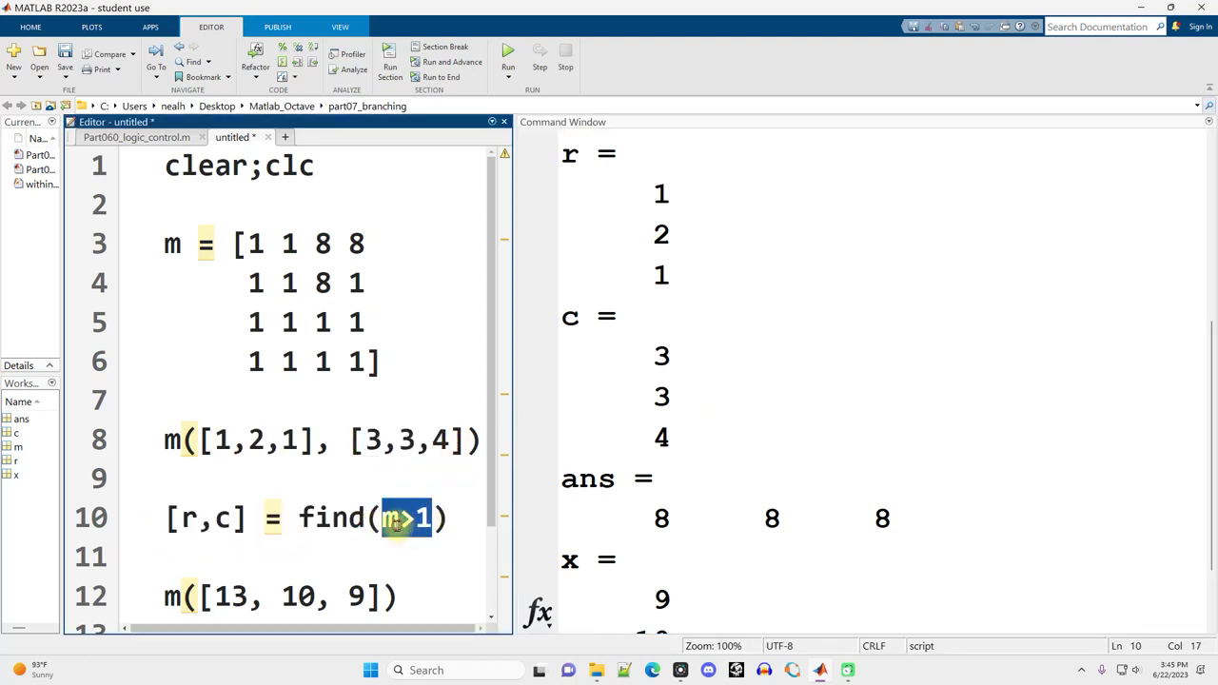
click(398, 526)
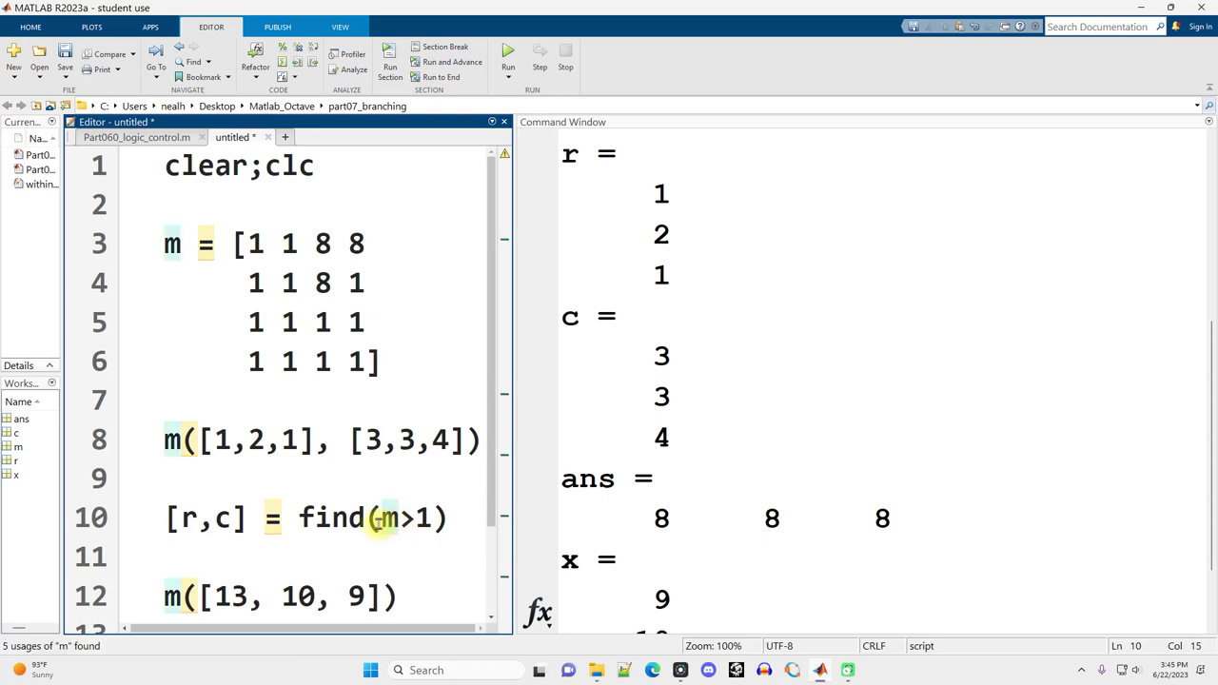
scroll(712, 418, down, 1)
drag(617, 409, 913, 406)
scroll(350, 455, down, 1)
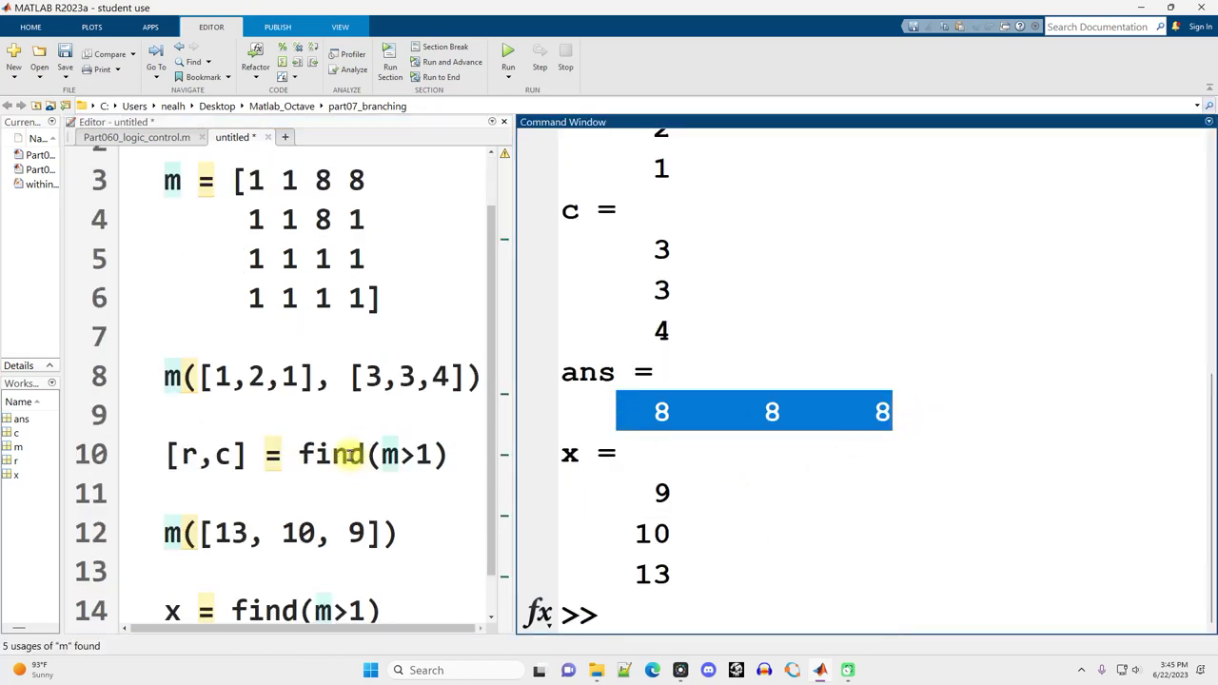
Step: Point out linear indices 13, 10 and 9 on line 12 against the 8s in m
drag(199, 533, 397, 533)
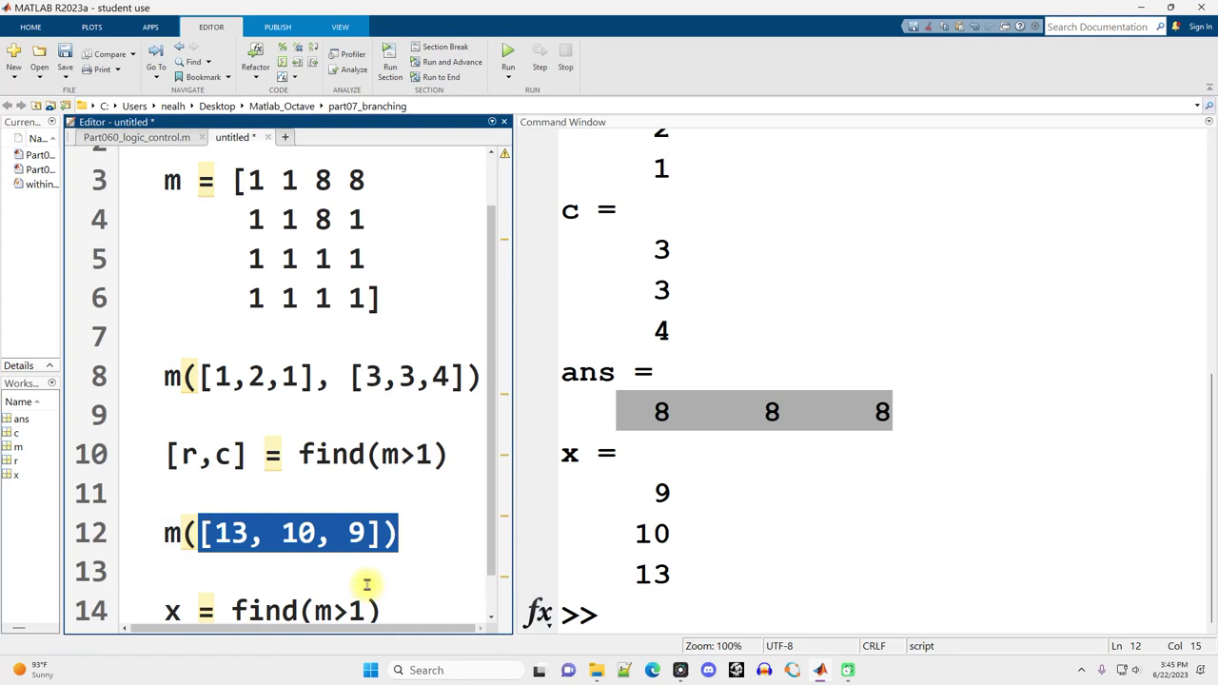
drag(211, 533, 251, 535)
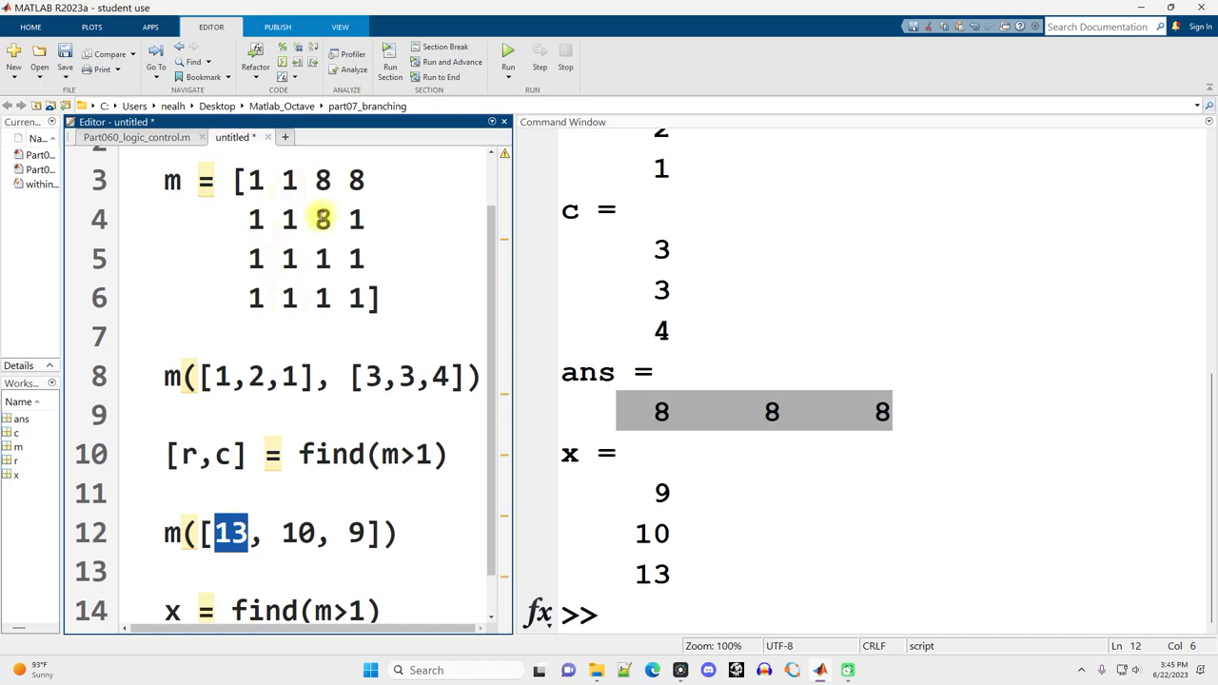
double_click(356, 181)
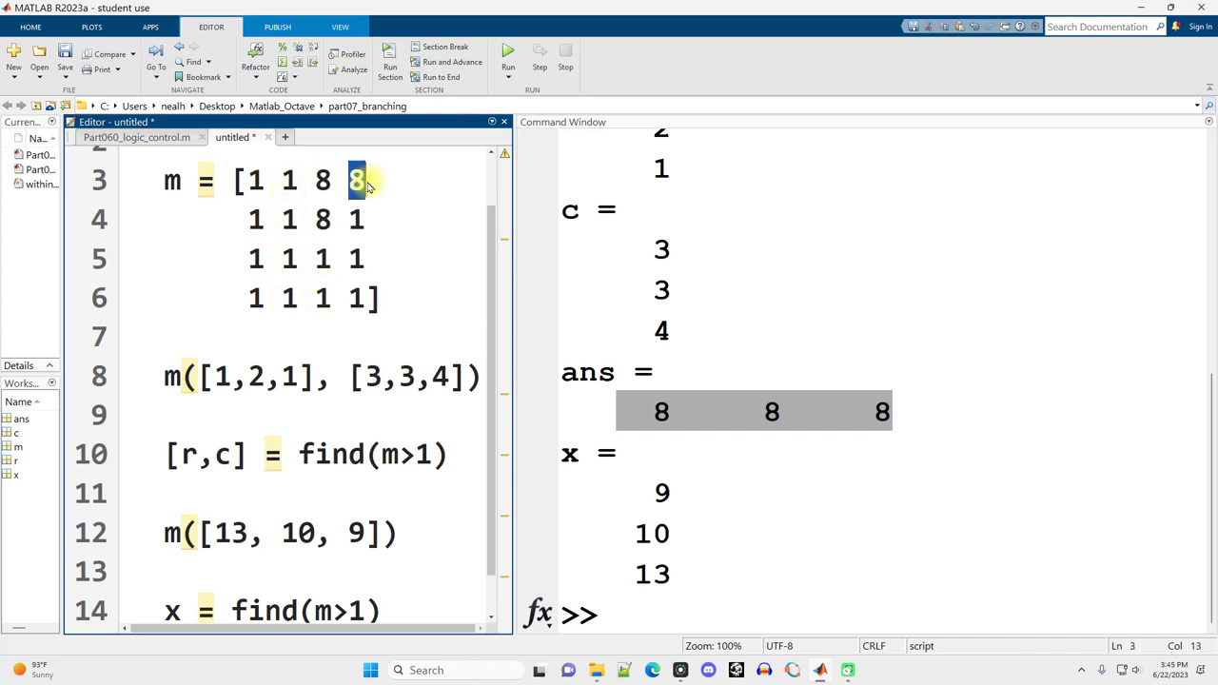
double_click(297, 532)
double_click(356, 533)
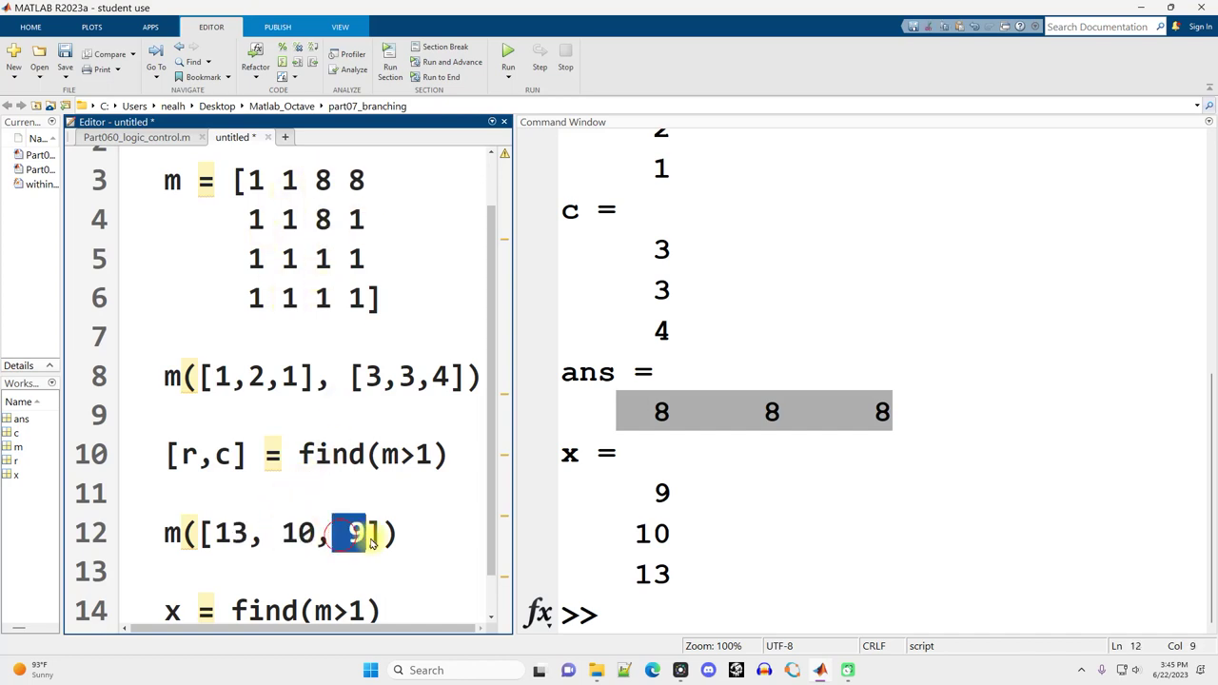
click(385, 529)
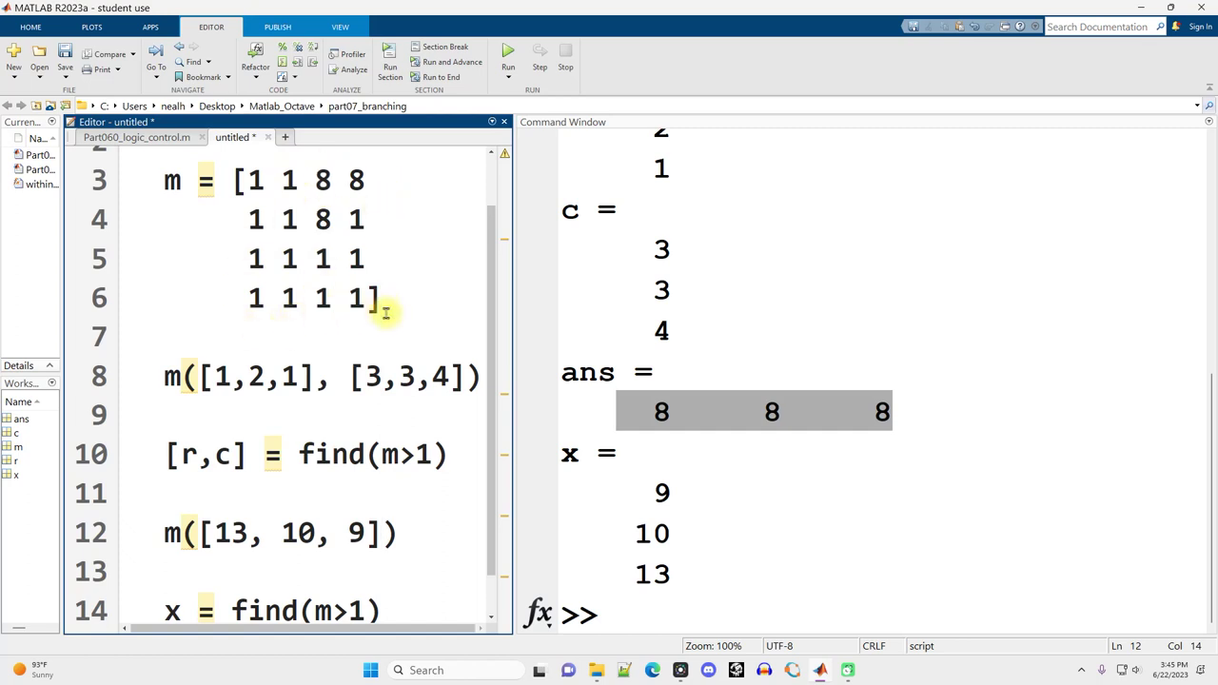
double_click(211, 530)
Step: Highlight the index list 13, 10, 9 on line 12
drag(273, 535, 392, 533)
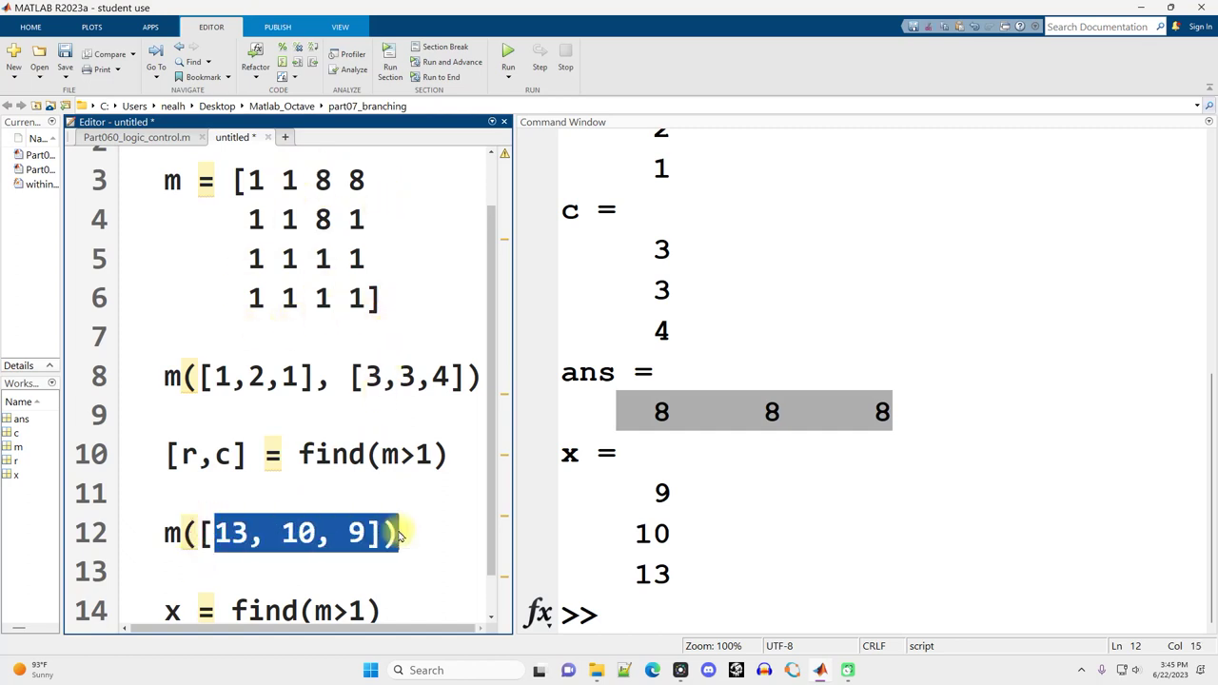
click(249, 535)
drag(199, 535, 419, 533)
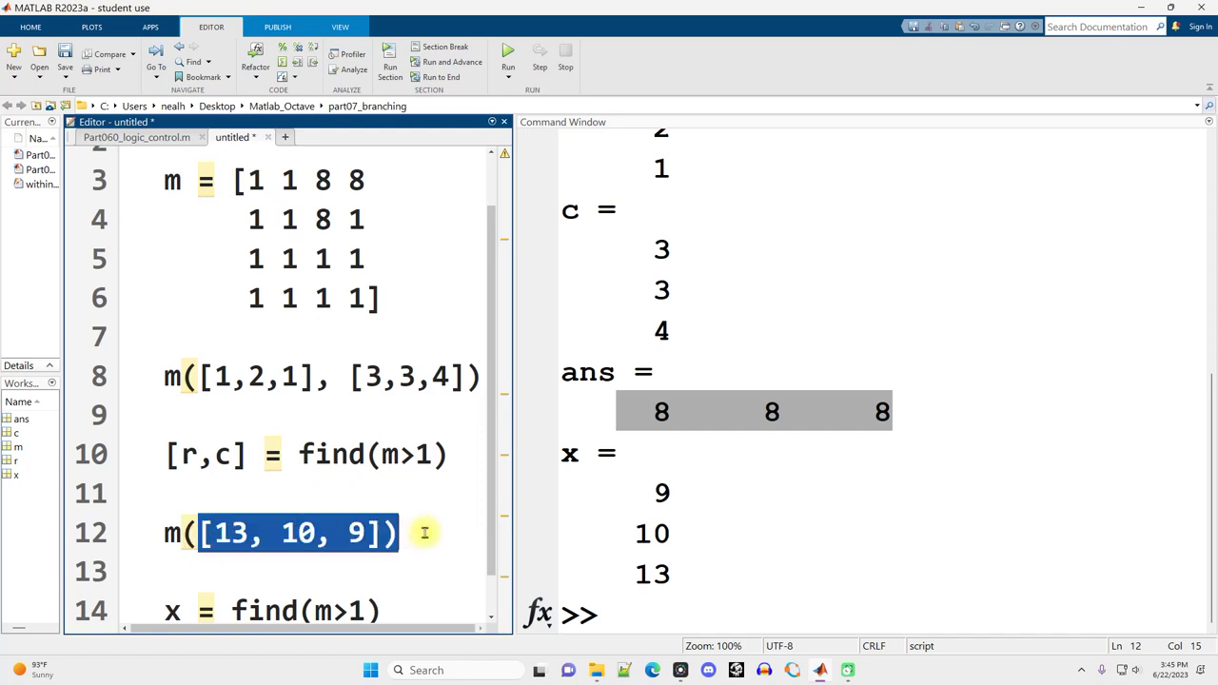
scroll(415, 533, down, 1)
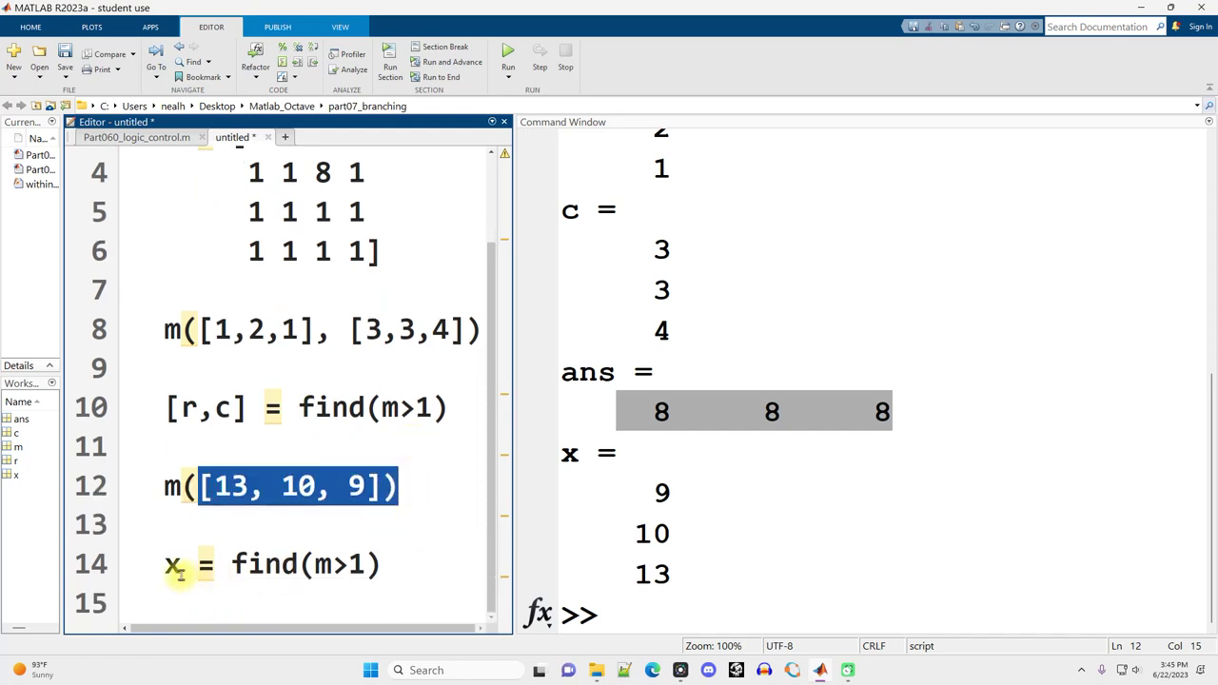
Step: Highlight x = find(m>1) and its output values 9, 10, 13
drag(159, 565, 416, 561)
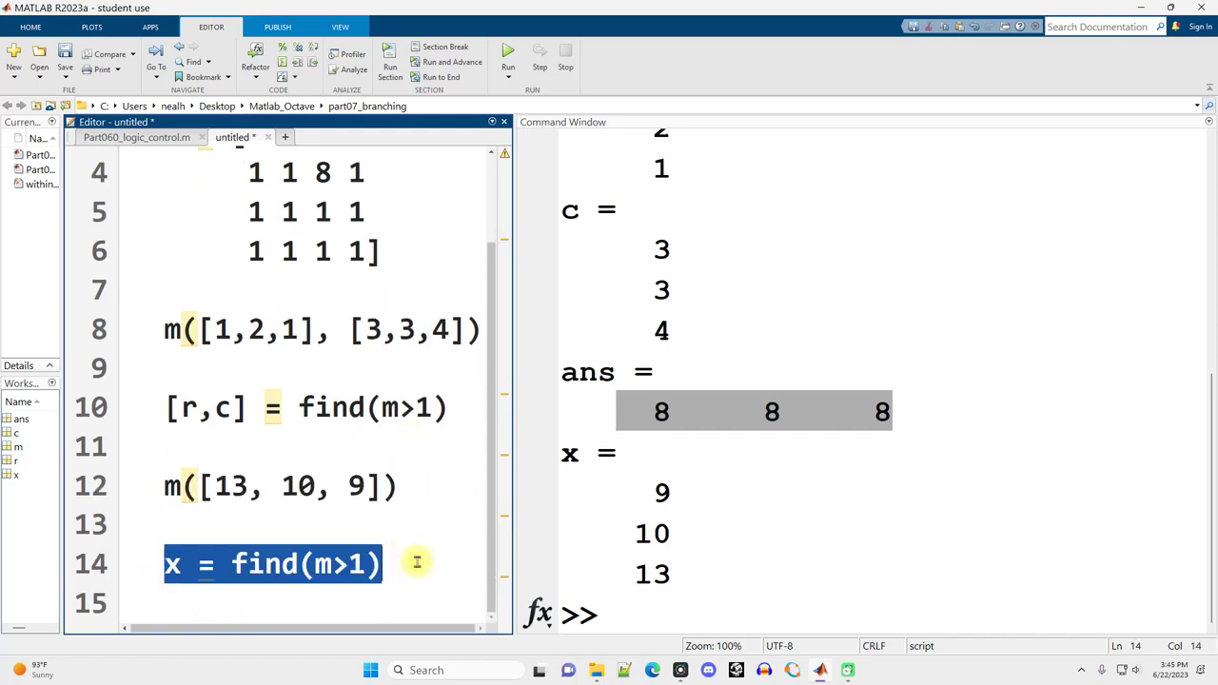
drag(601, 492, 719, 569)
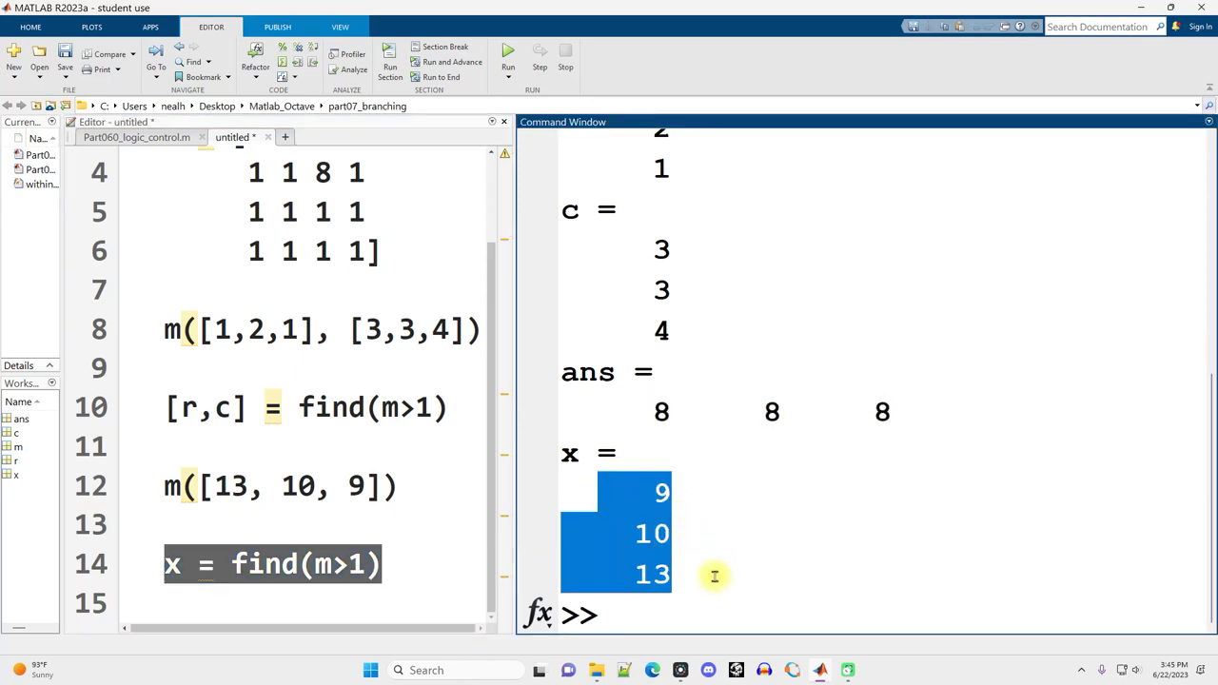
click(689, 569)
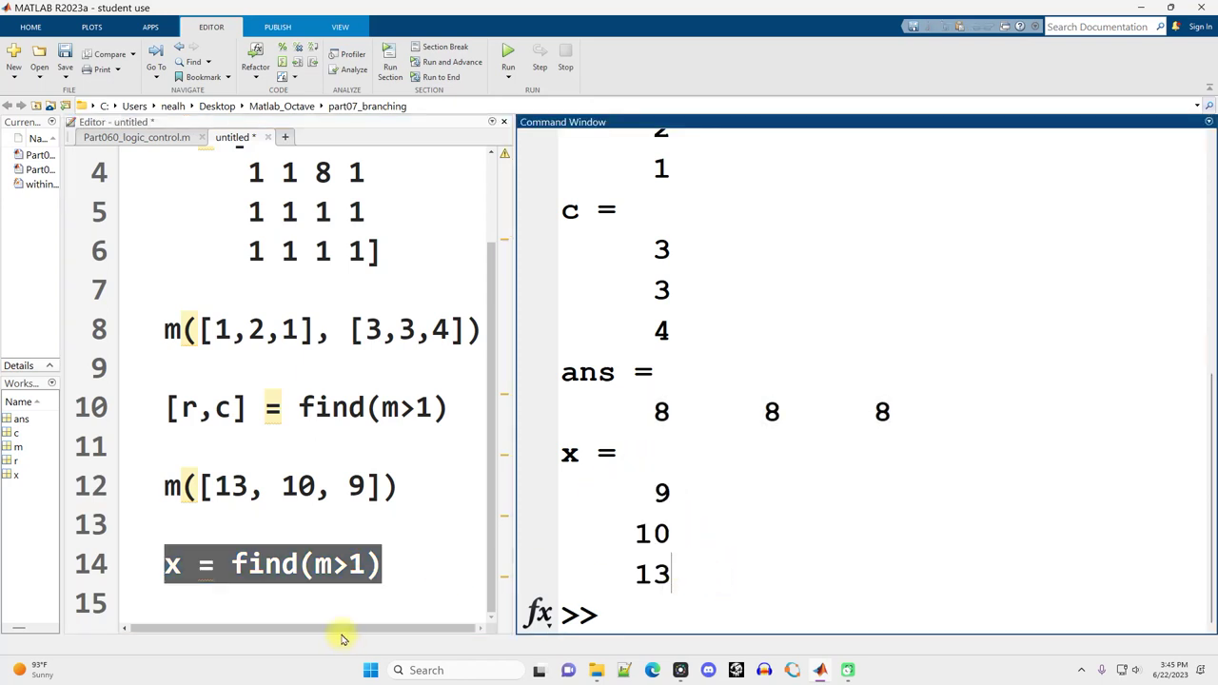
drag(428, 561, 145, 561)
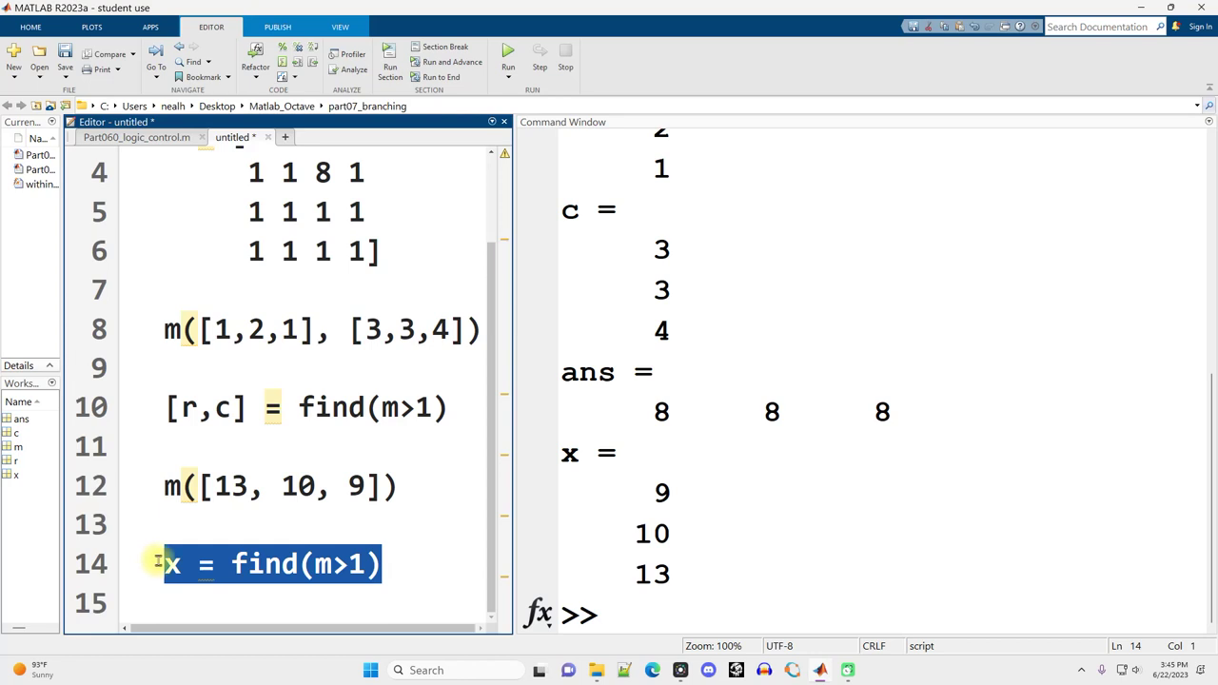
scroll(271, 561, up, 2)
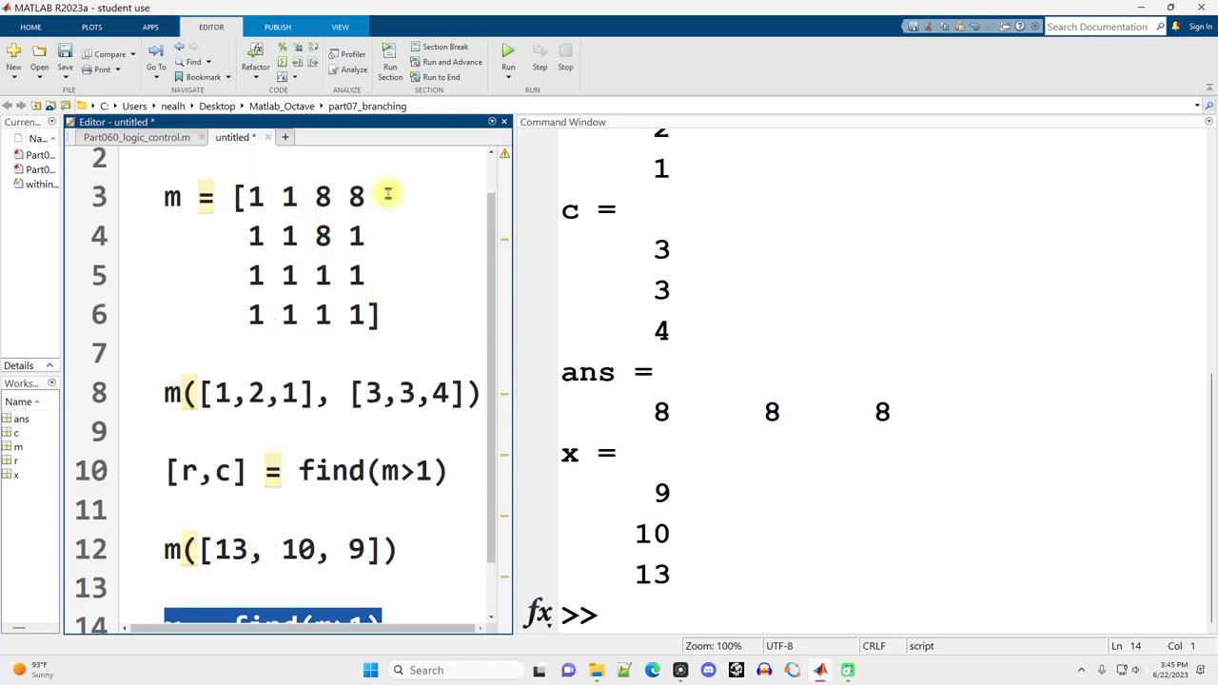
Step: Highlight [r,c] on line 10, widen the editor, and return to Part060_logic_control.m
drag(261, 470, 152, 476)
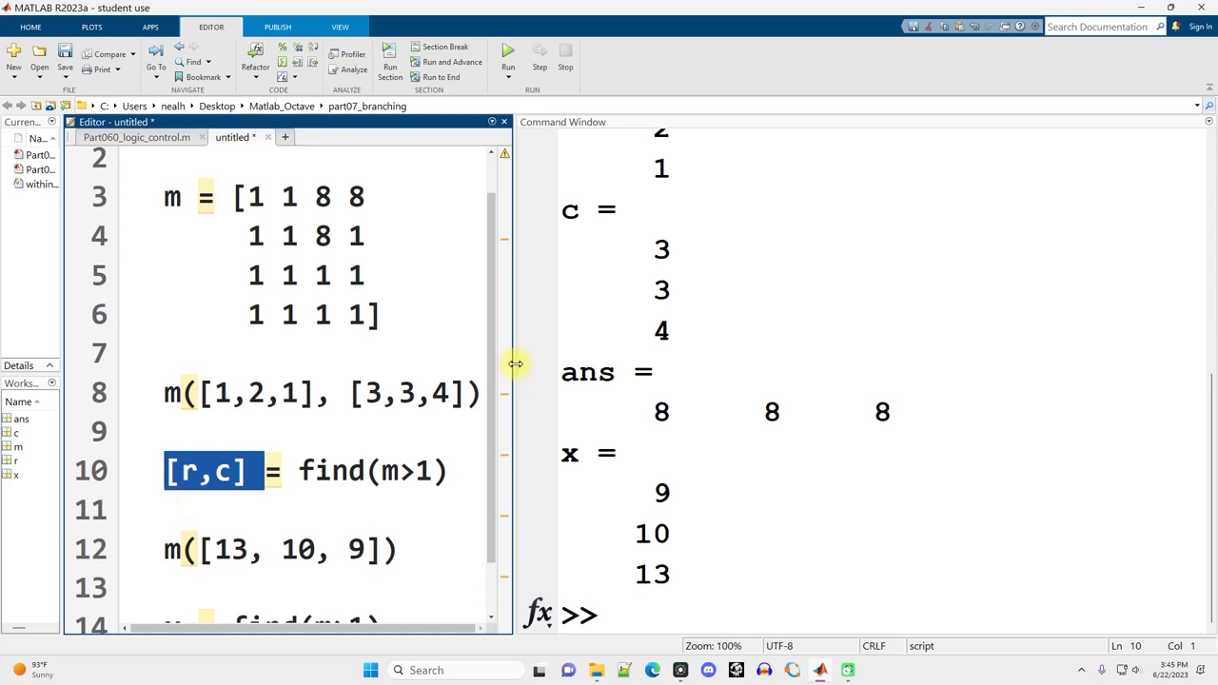
drag(514, 364, 858, 361)
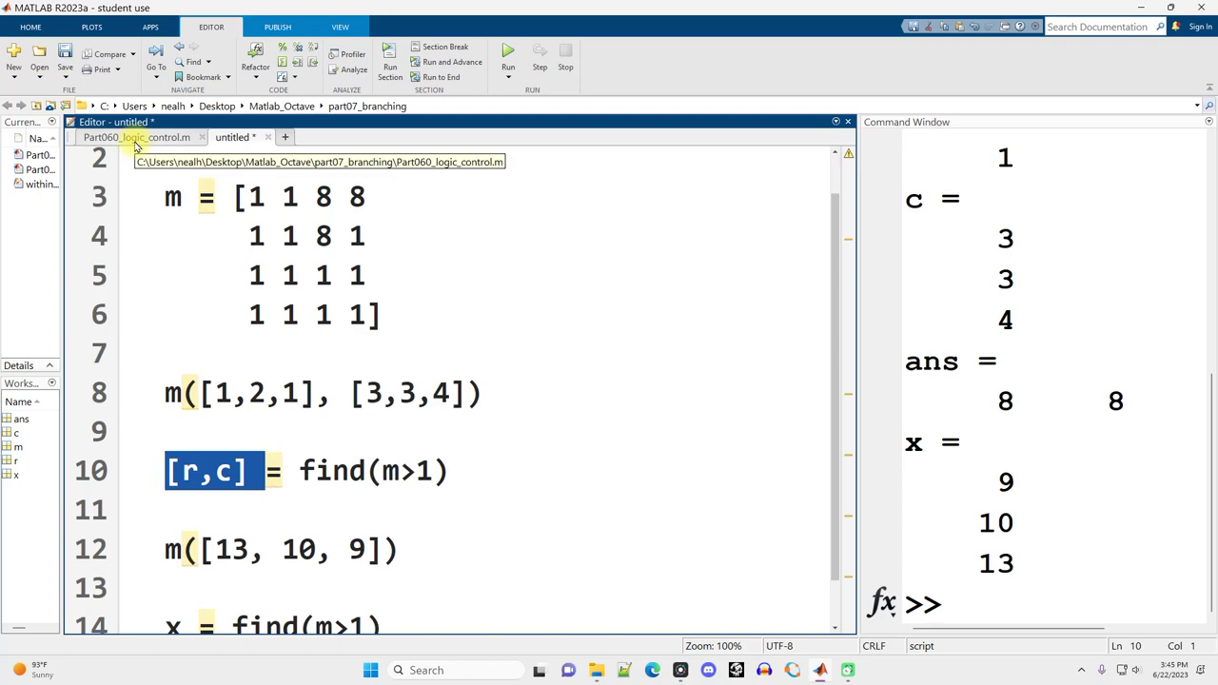
click(136, 139)
Step: Enlarge the Command Window and mark patient 3, its station and temperature 100.1
mouse_move(856, 375)
mouse_down()
mouse_move(233, 314)
mouse_move(229, 328)
mouse_up()
drag(386, 401, 466, 403)
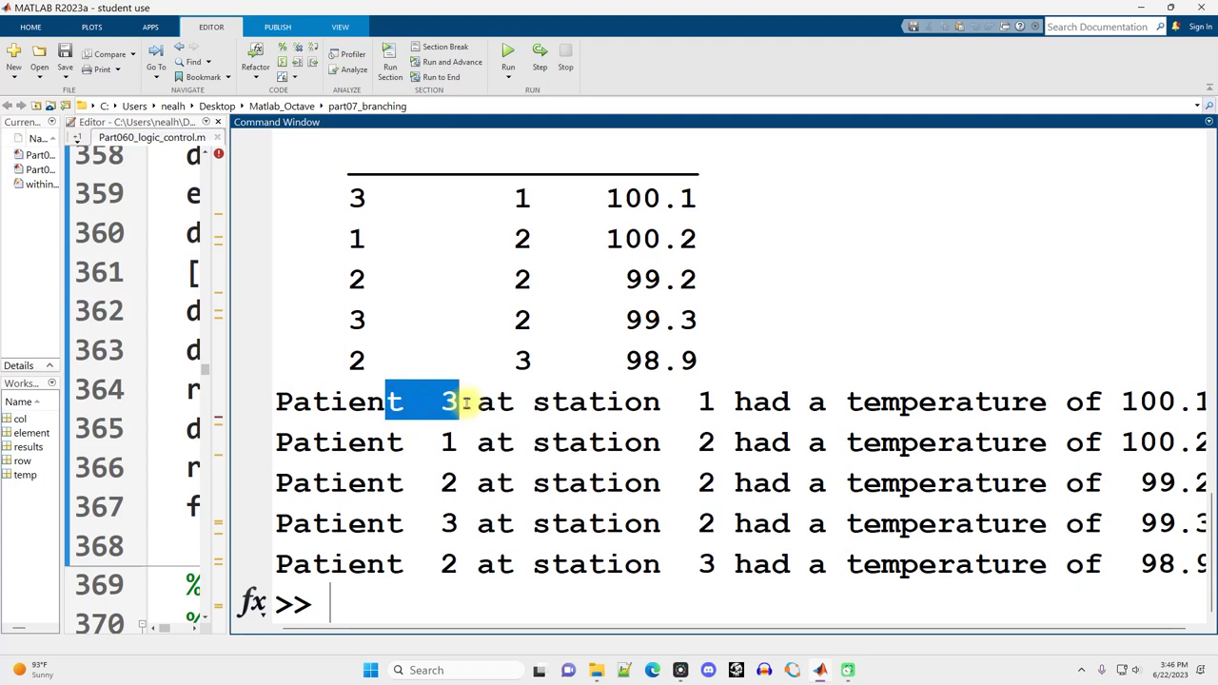
drag(677, 402, 731, 403)
drag(1120, 401, 1159, 401)
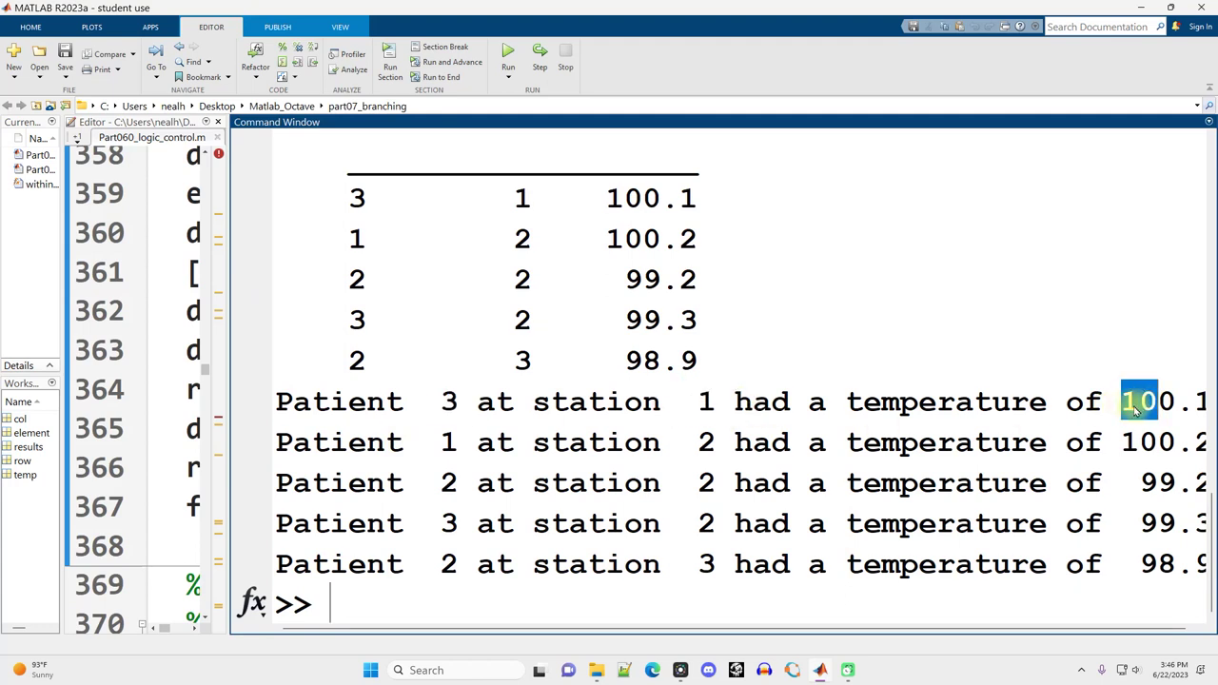
Step: Mark patient 1, station 2, 100.2 and the remaining lines, then widen the editor back
drag(421, 441, 466, 441)
drag(678, 442, 730, 441)
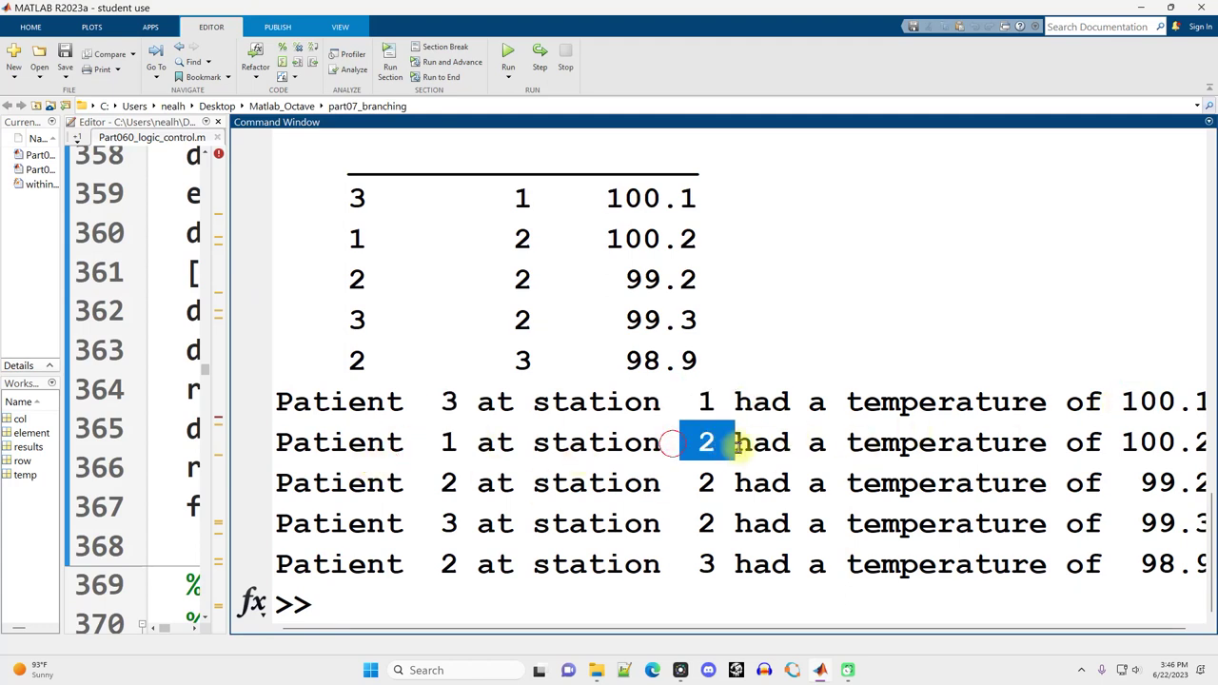
drag(1120, 441, 1142, 441)
drag(409, 483, 797, 564)
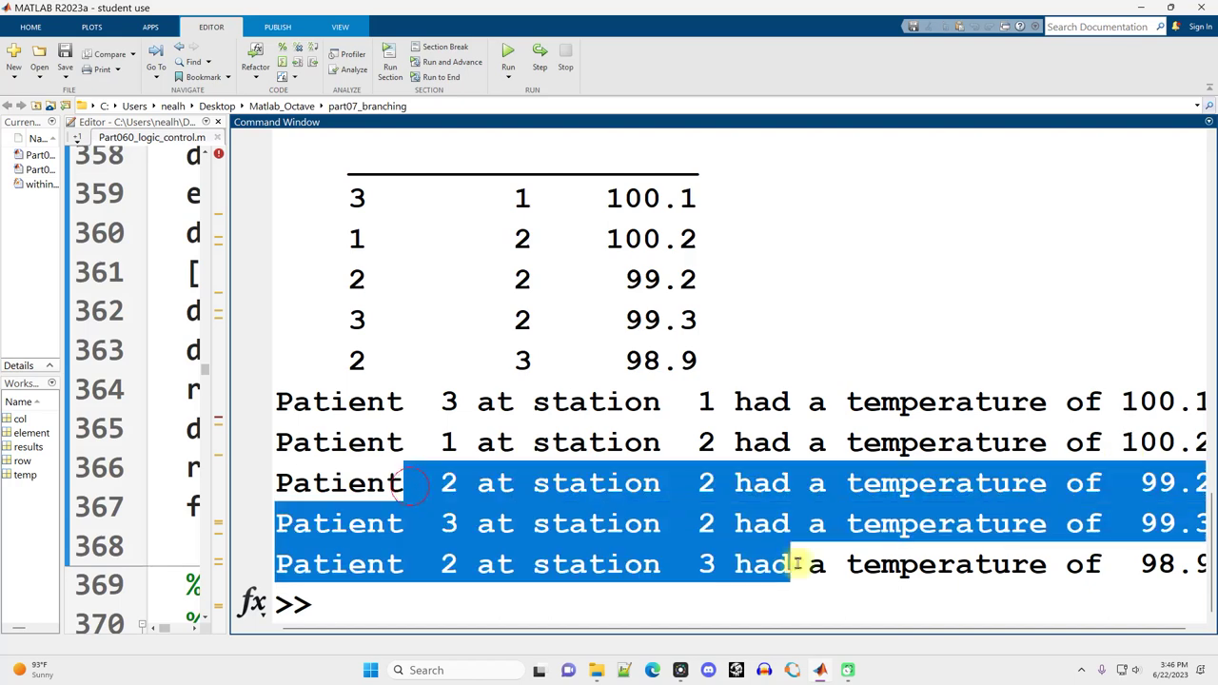
click(857, 554)
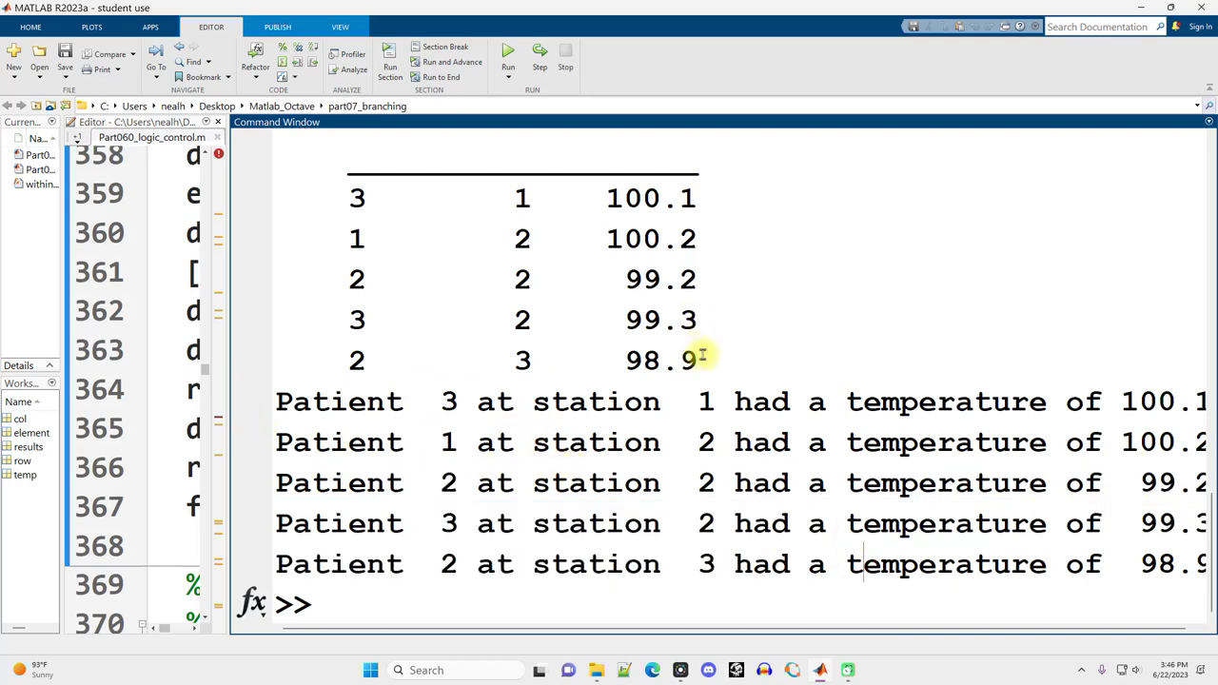
drag(704, 359, 253, 203)
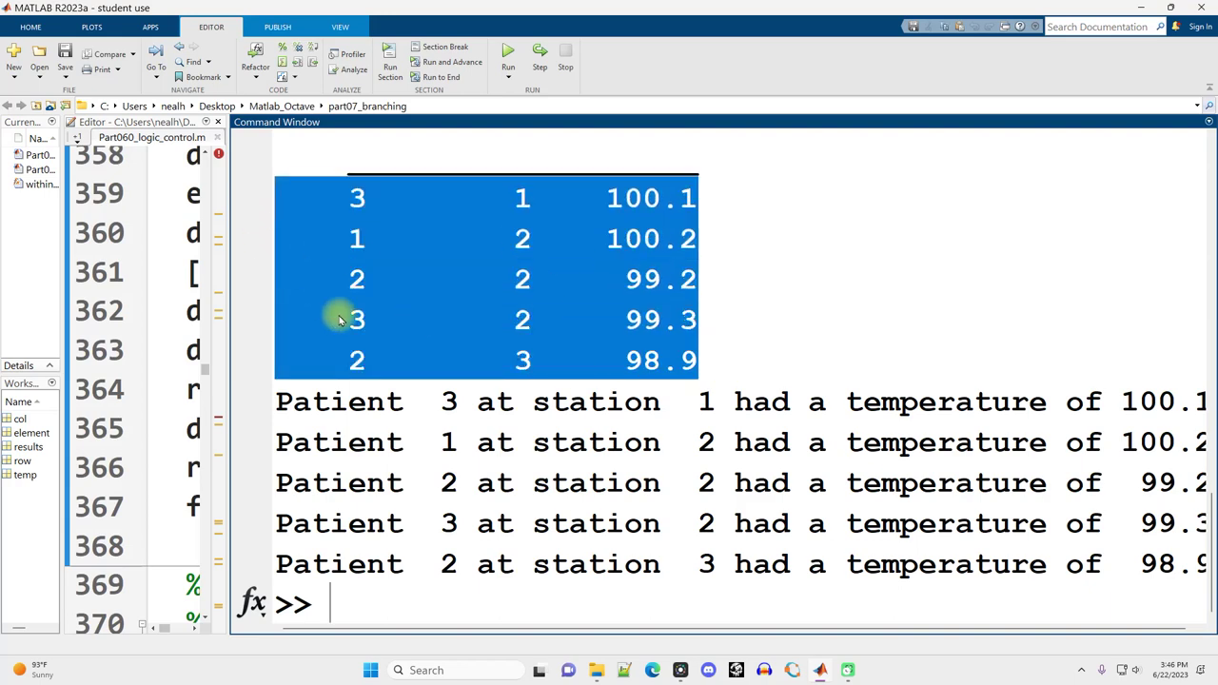
drag(232, 349, 891, 347)
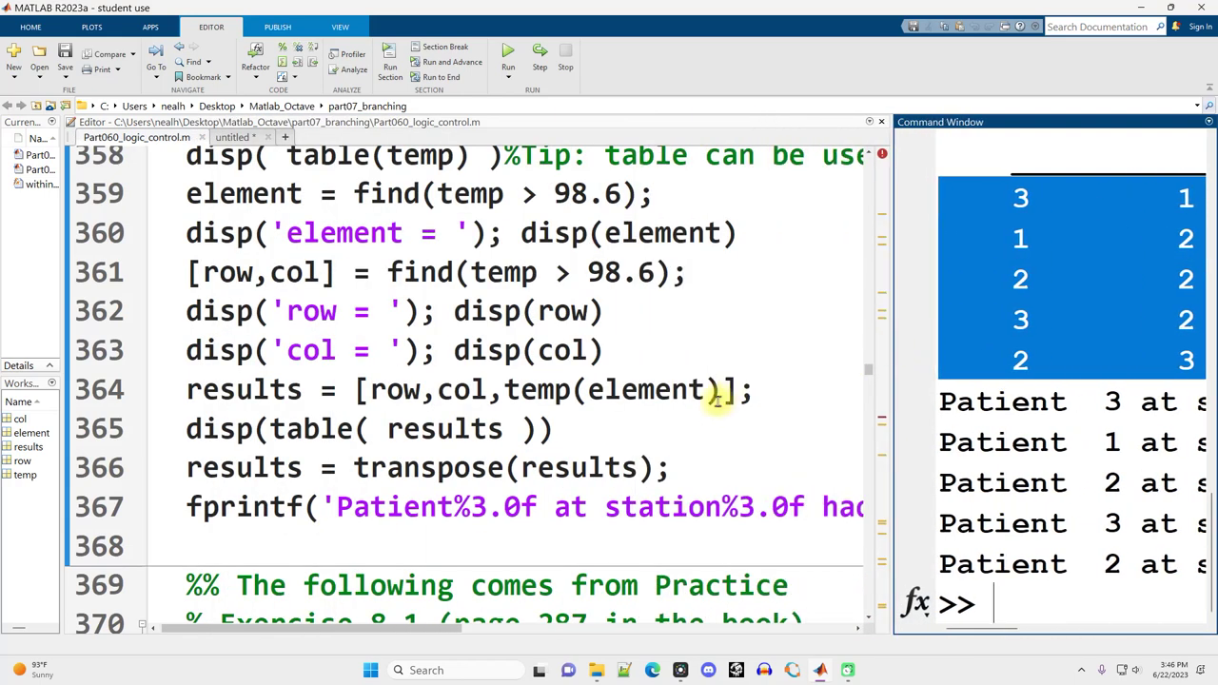
Step: Highlight the results assignment on line 364, the col usages and the fprintf line
drag(428, 405, 314, 404)
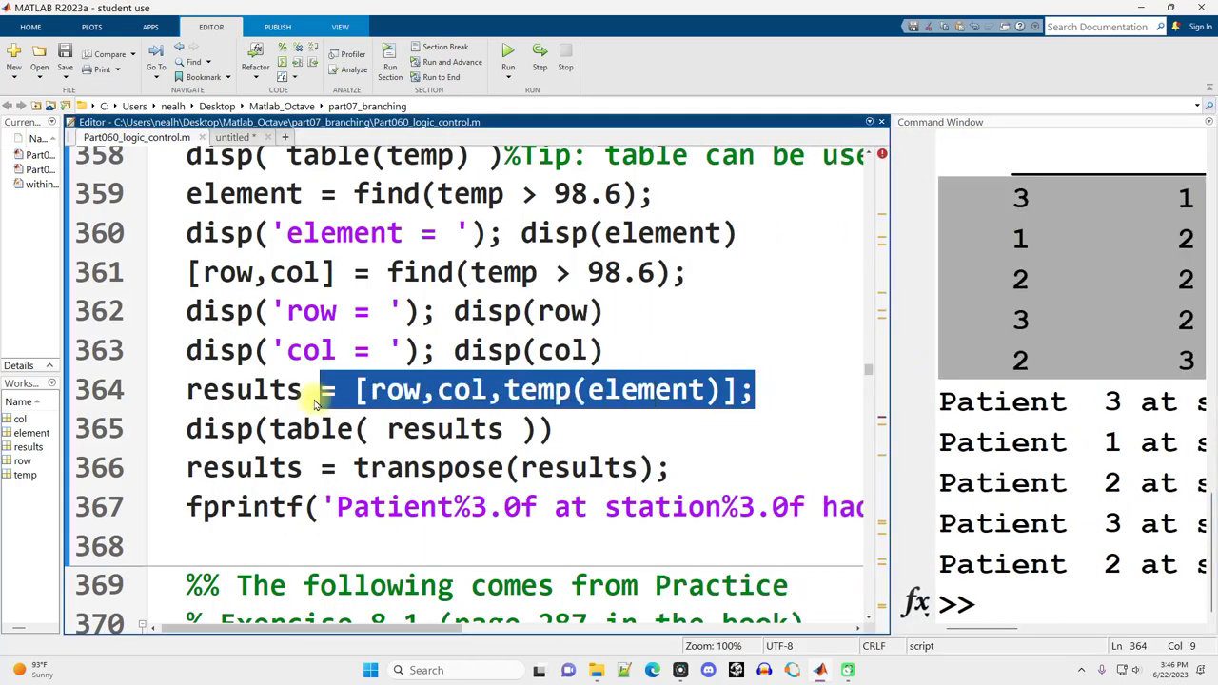
click(466, 389)
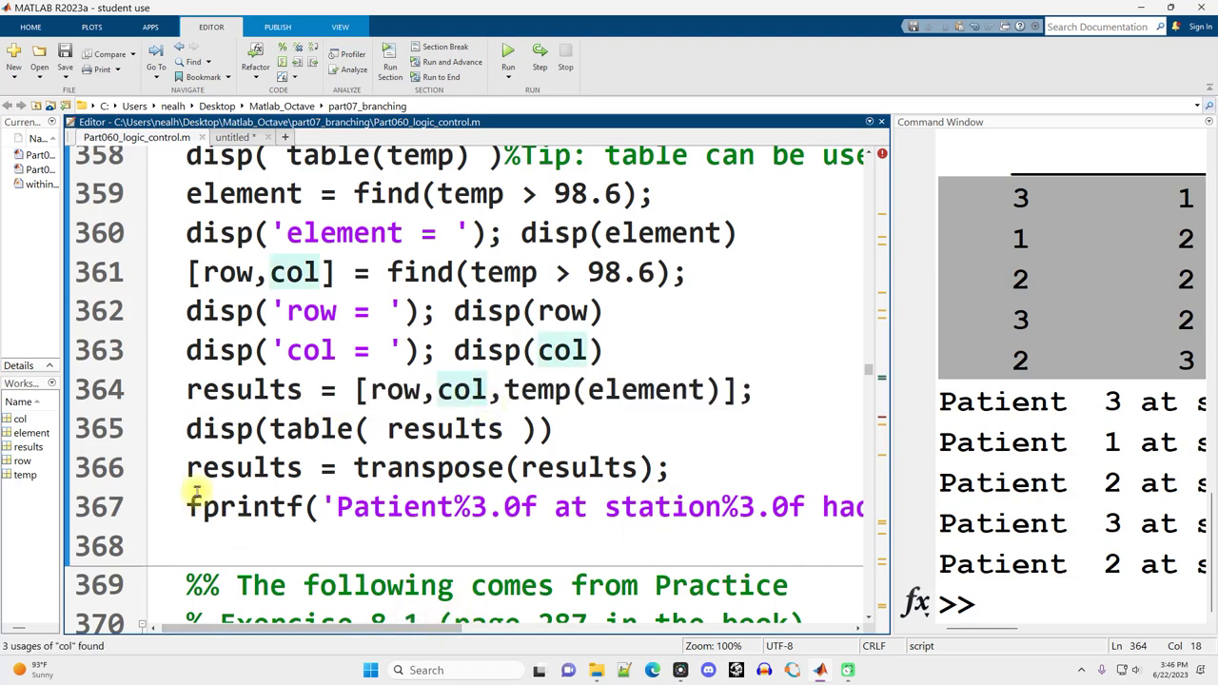
drag(189, 506, 732, 506)
click(739, 507)
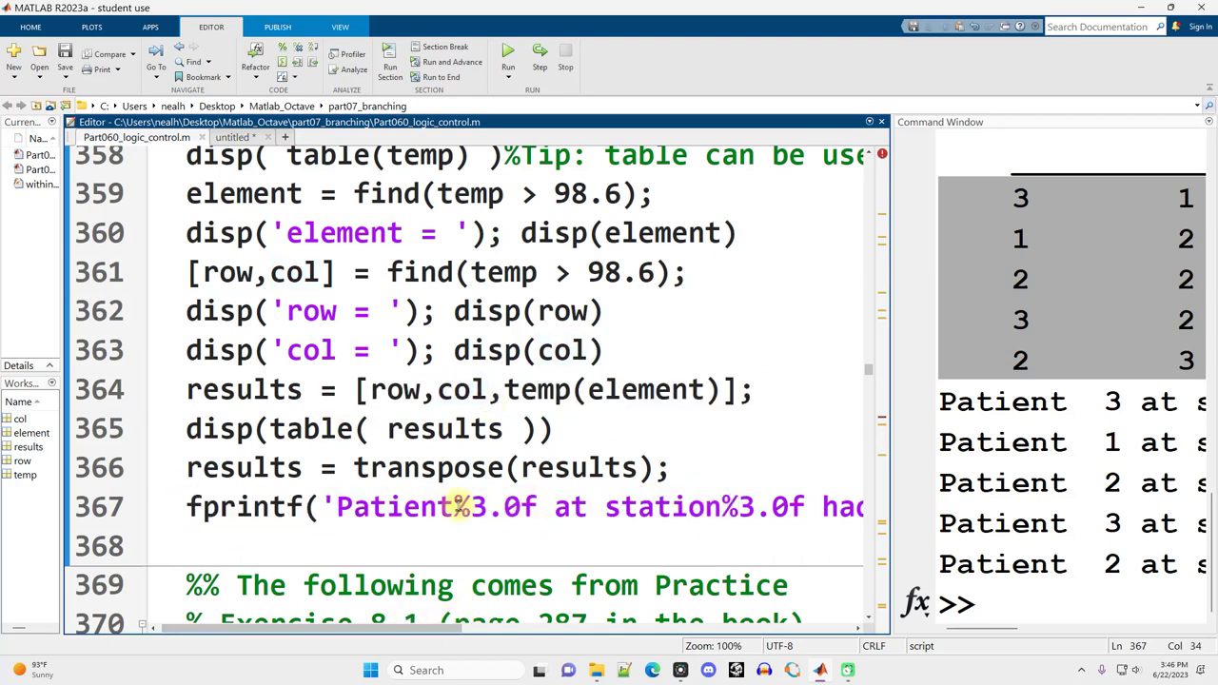
Step: Compare the fprintf format specifiers %3.0f and %6.1f on line 367 with the printed output
drag(453, 506, 539, 507)
drag(440, 626, 574, 628)
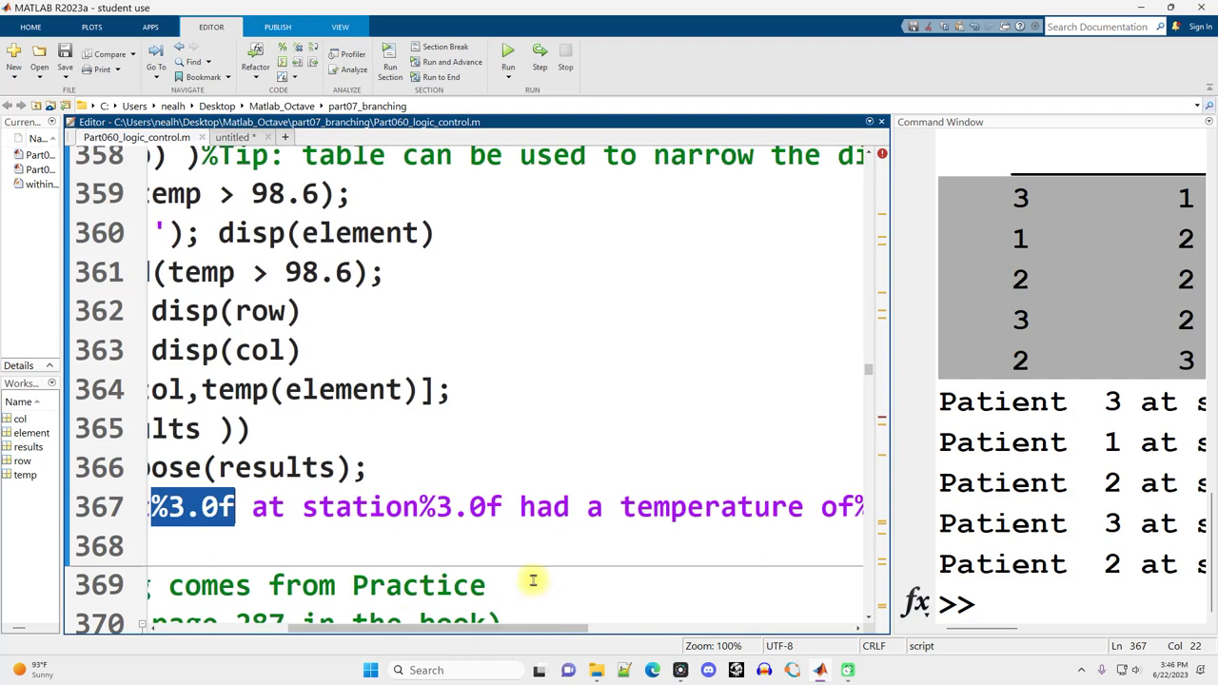
drag(420, 506, 519, 507)
drag(532, 628, 647, 628)
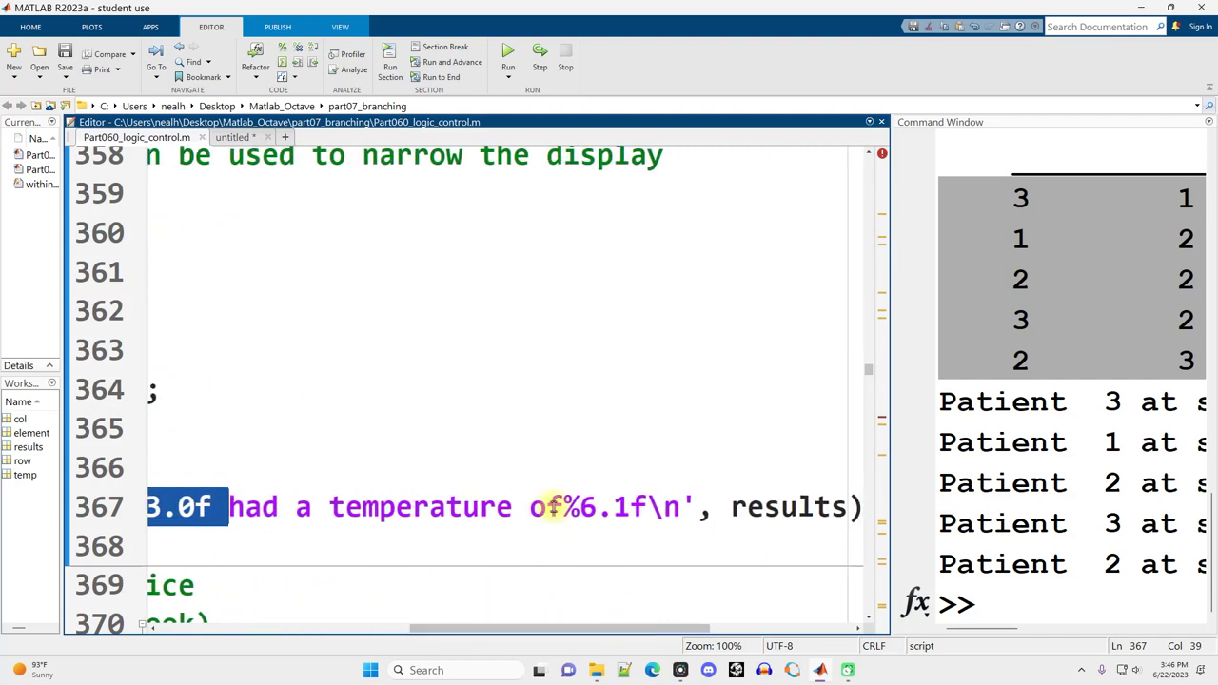
drag(565, 506, 647, 506)
drag(732, 506, 815, 506)
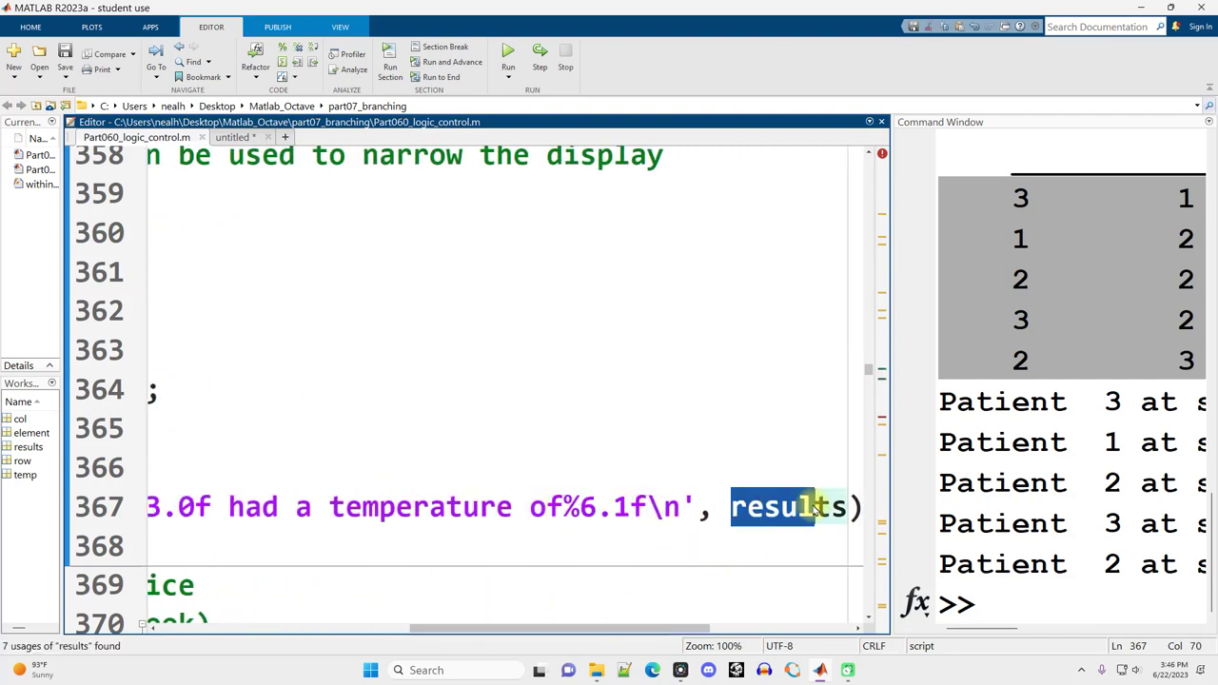
drag(653, 628, 522, 628)
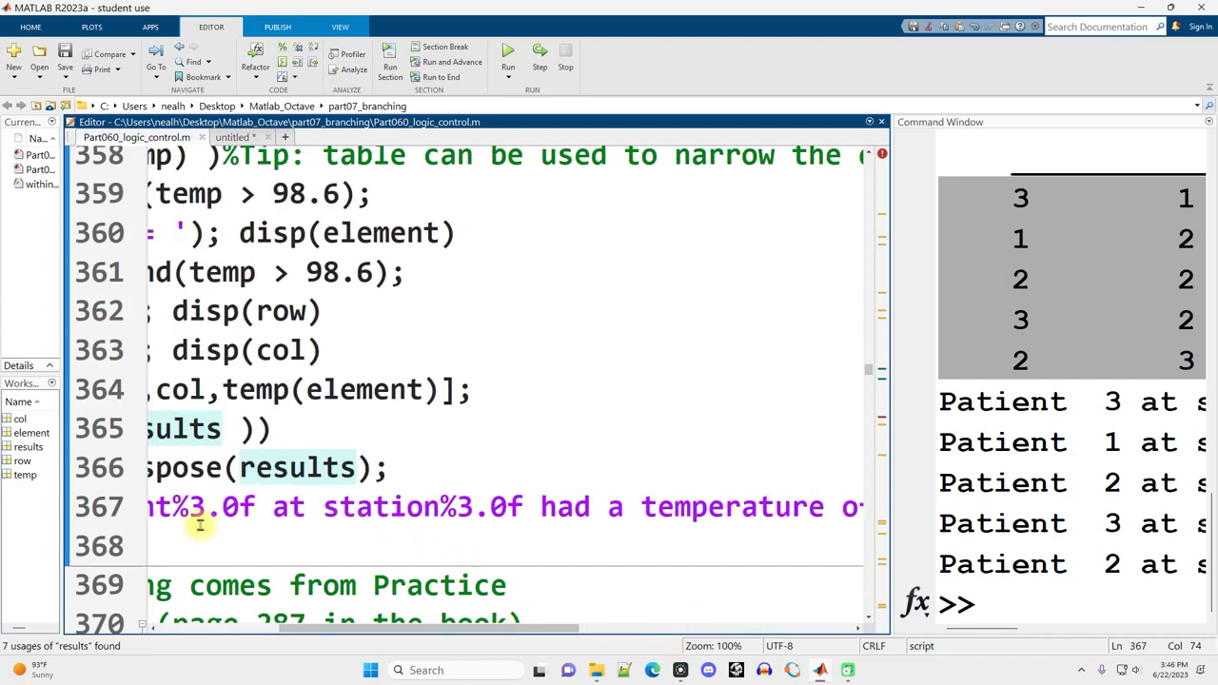
mouse_move(176, 501)
mouse_down()
mouse_move(305, 505)
mouse_move(288, 507)
mouse_up()
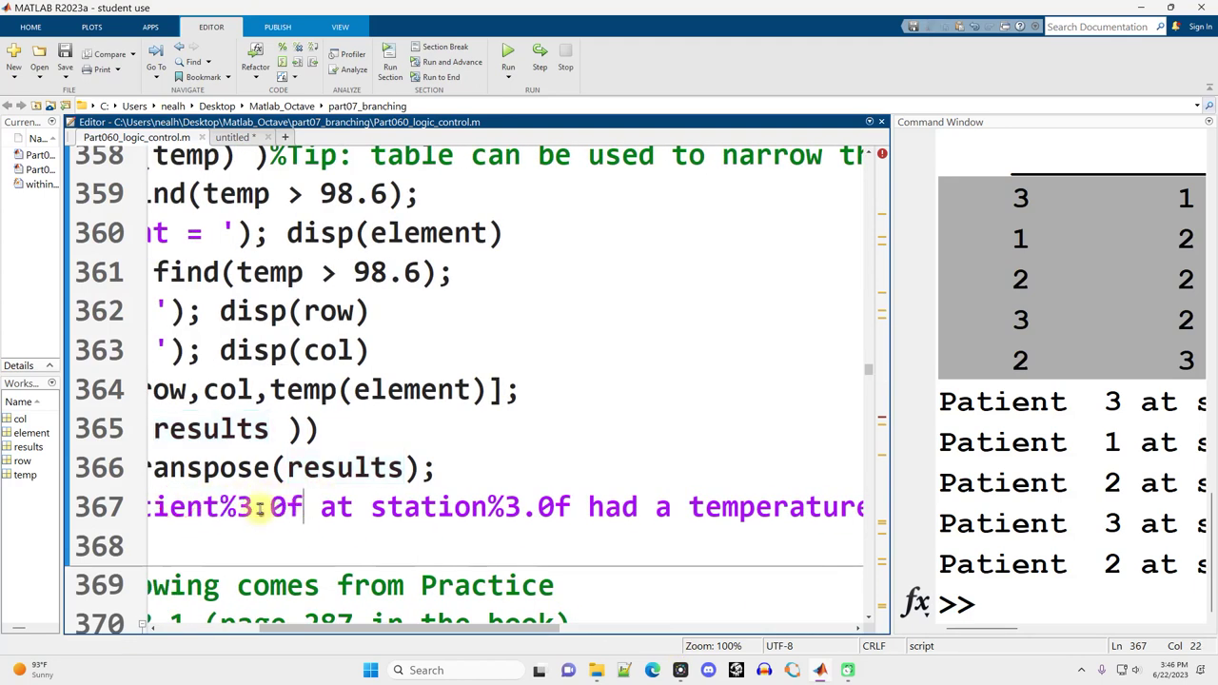
text(d)
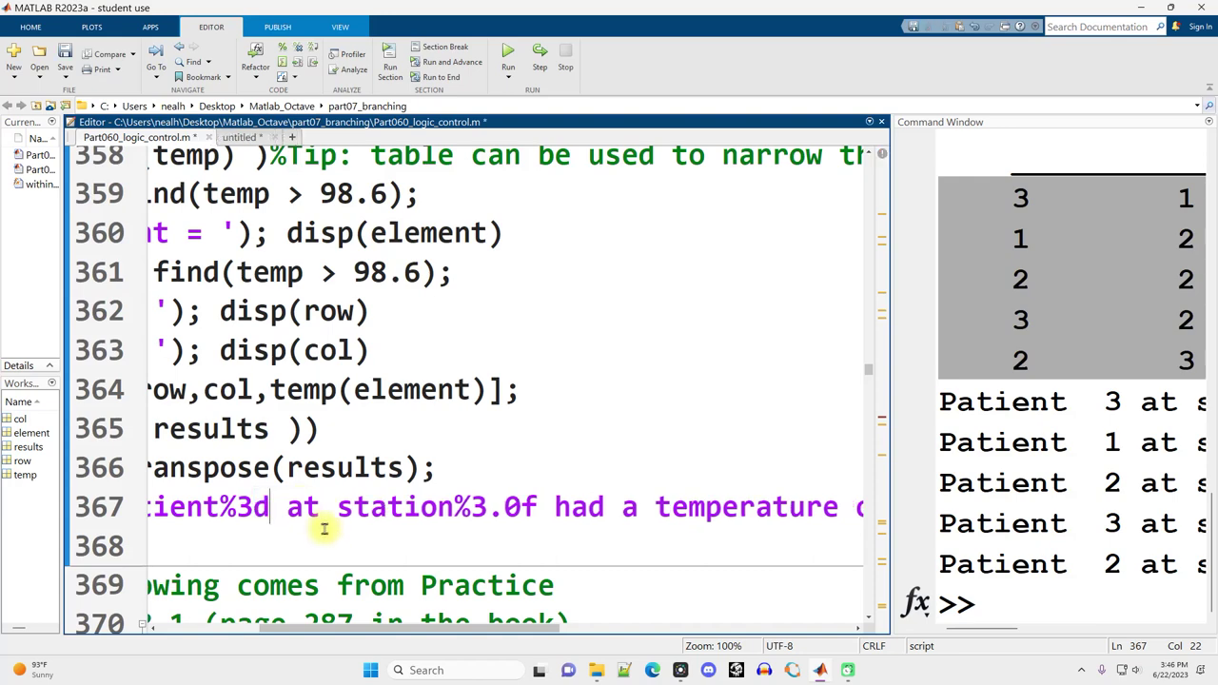
drag(433, 628, 573, 628)
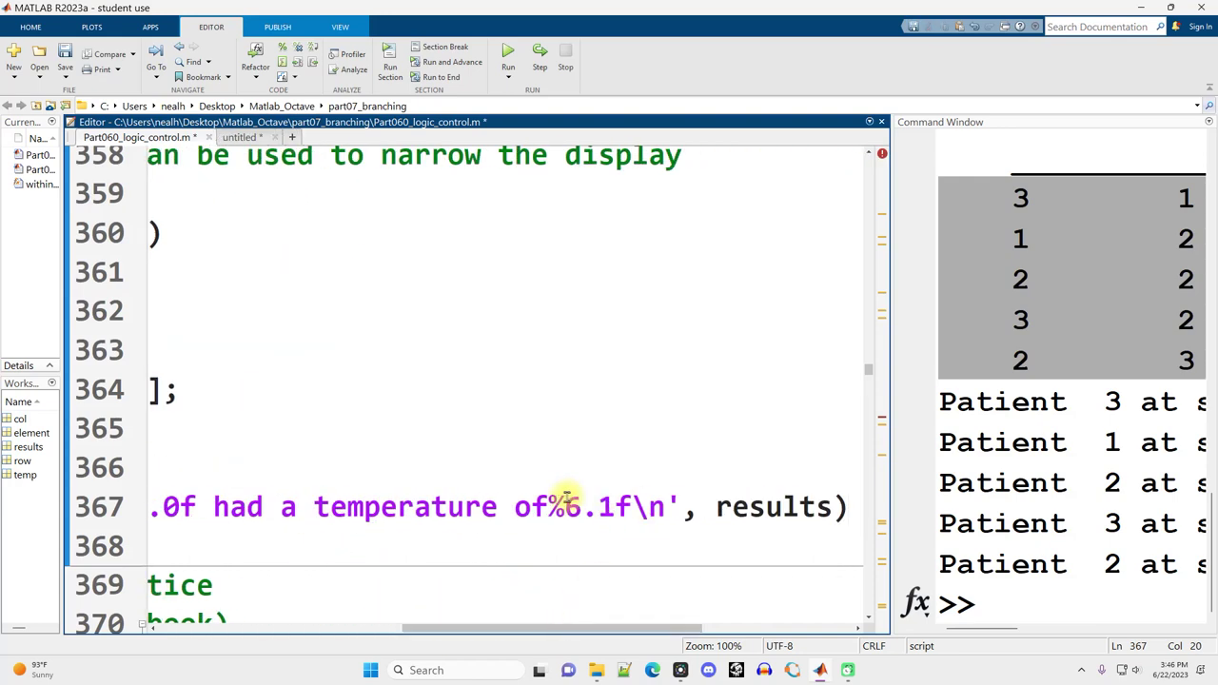
drag(549, 508, 623, 509)
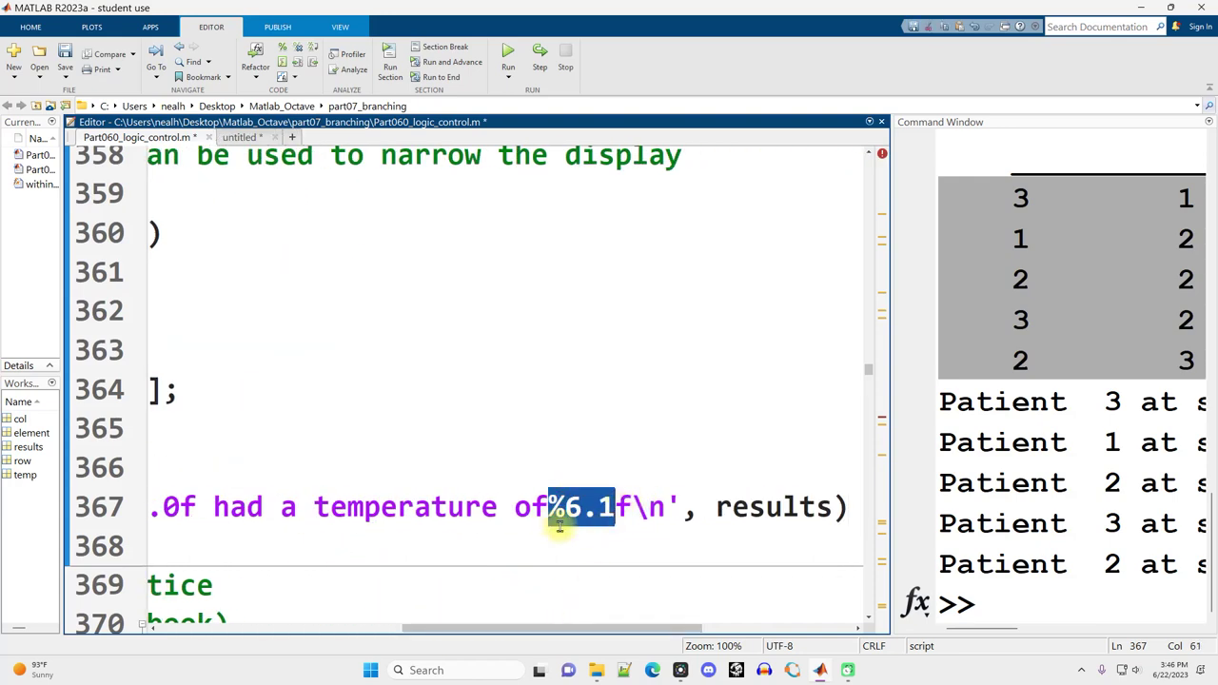
drag(631, 506, 548, 507)
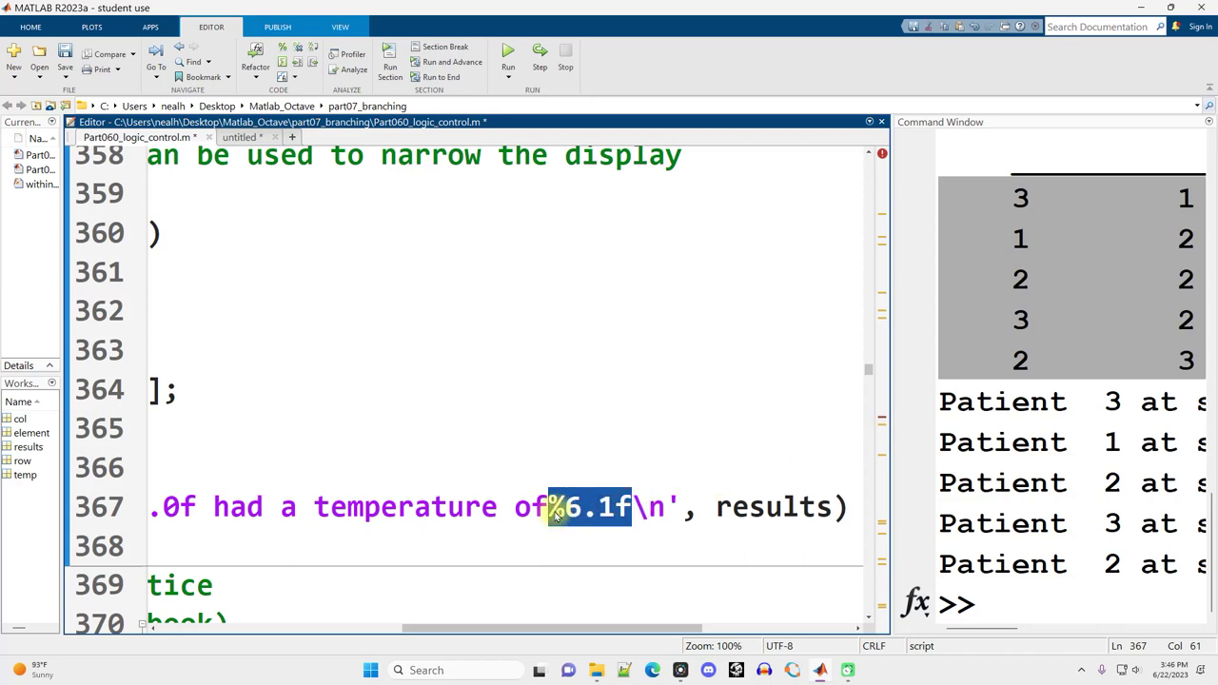
Step: Enlarge the output area and mark temperatures 100.1 and 99.2
drag(890, 388, 218, 337)
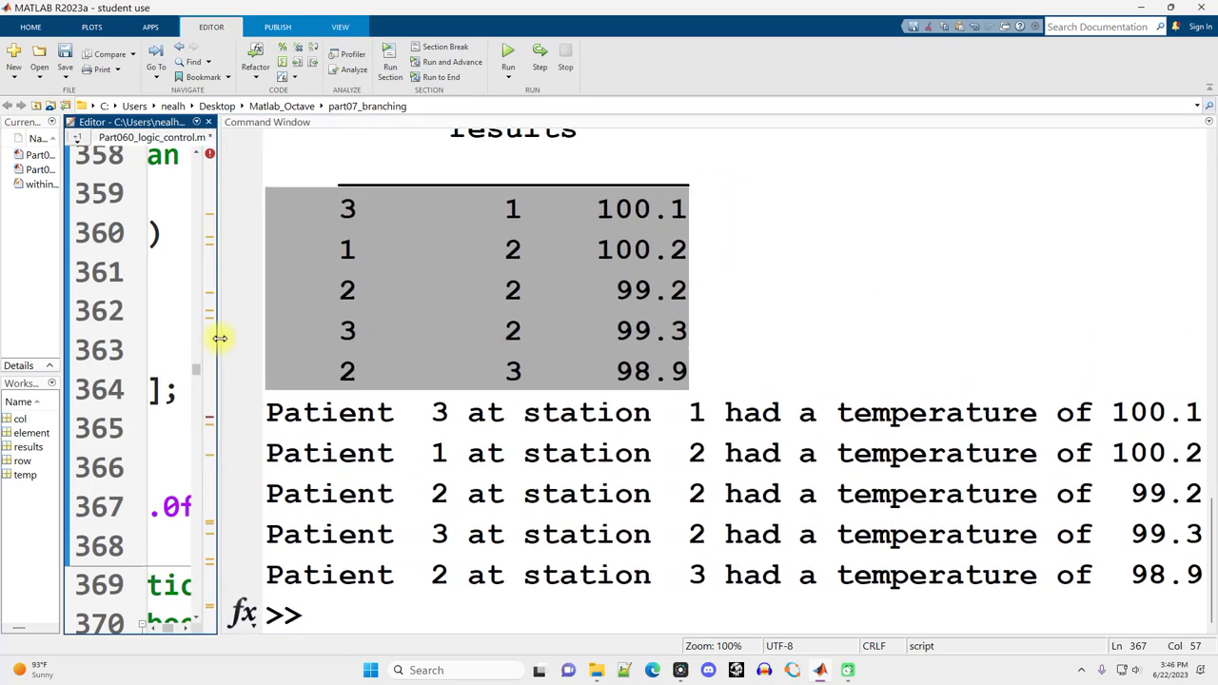
double_click(1116, 412)
click(1120, 453)
drag(1128, 493, 1214, 491)
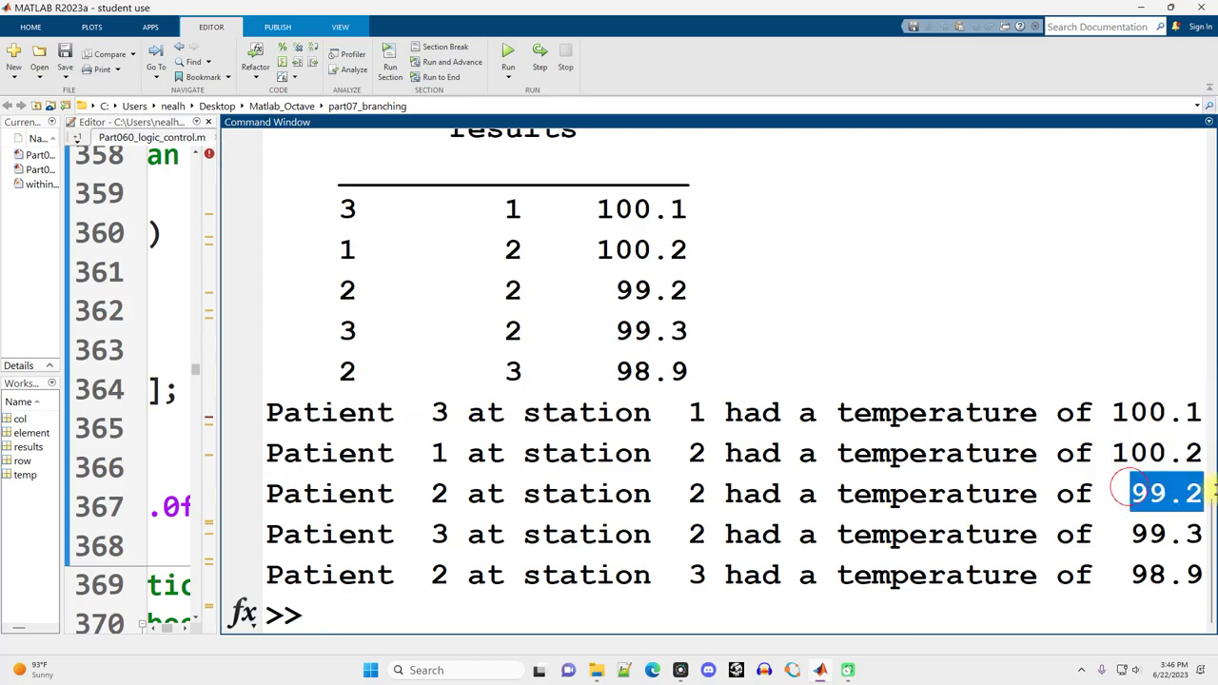
click(1177, 521)
Step: Widen the editor back and scroll down to the Practice Exercise 8.1 section
drag(224, 516, 768, 495)
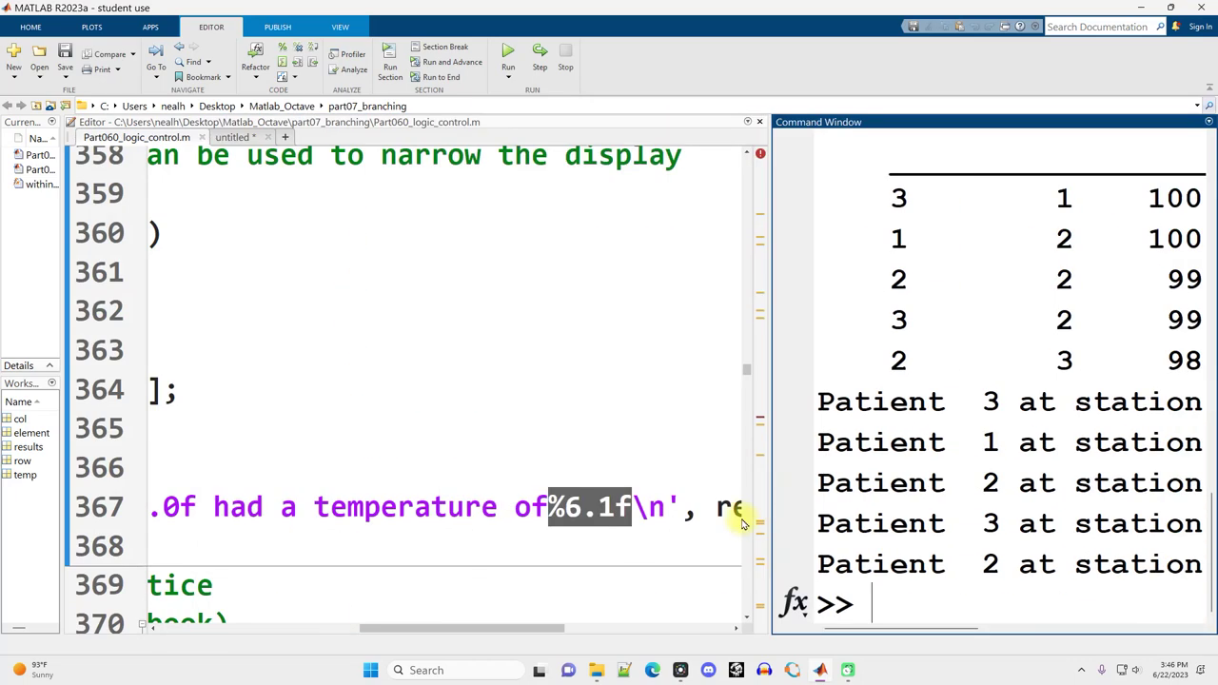
click(428, 467)
scroll(495, 342, down, 3)
drag(770, 335, 876, 339)
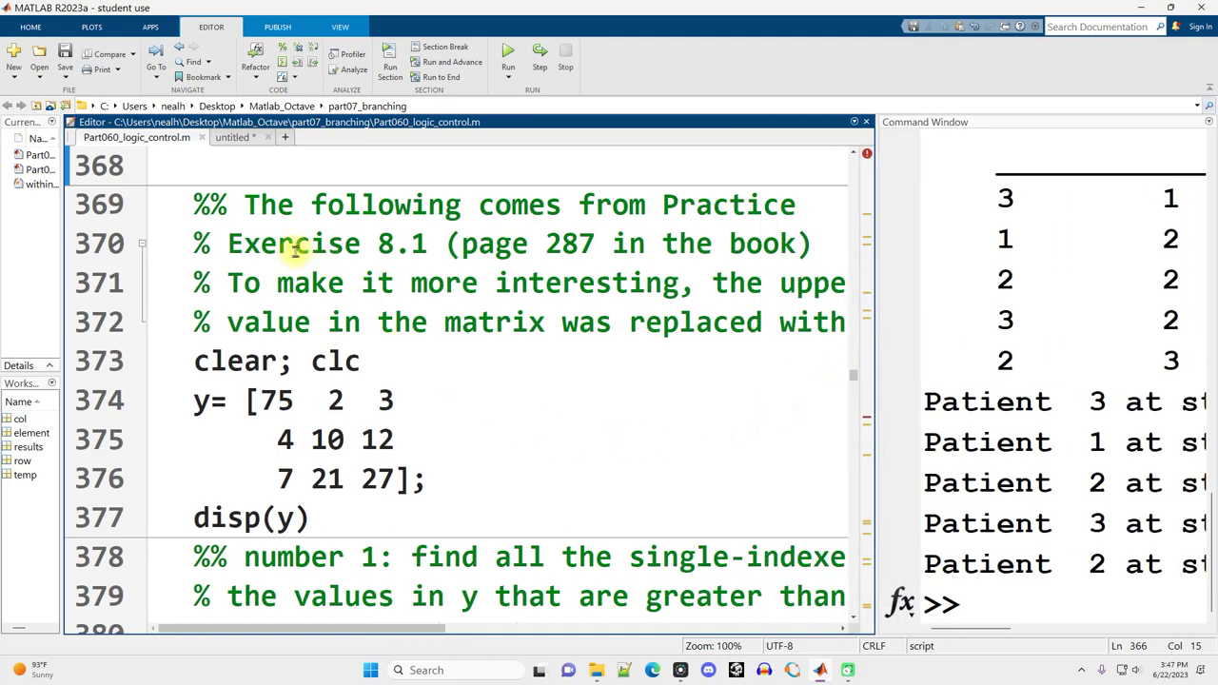
Step: Highlight 'Exercise 8.1' and the value 75 in y, then widen the Command Window
drag(228, 245, 630, 245)
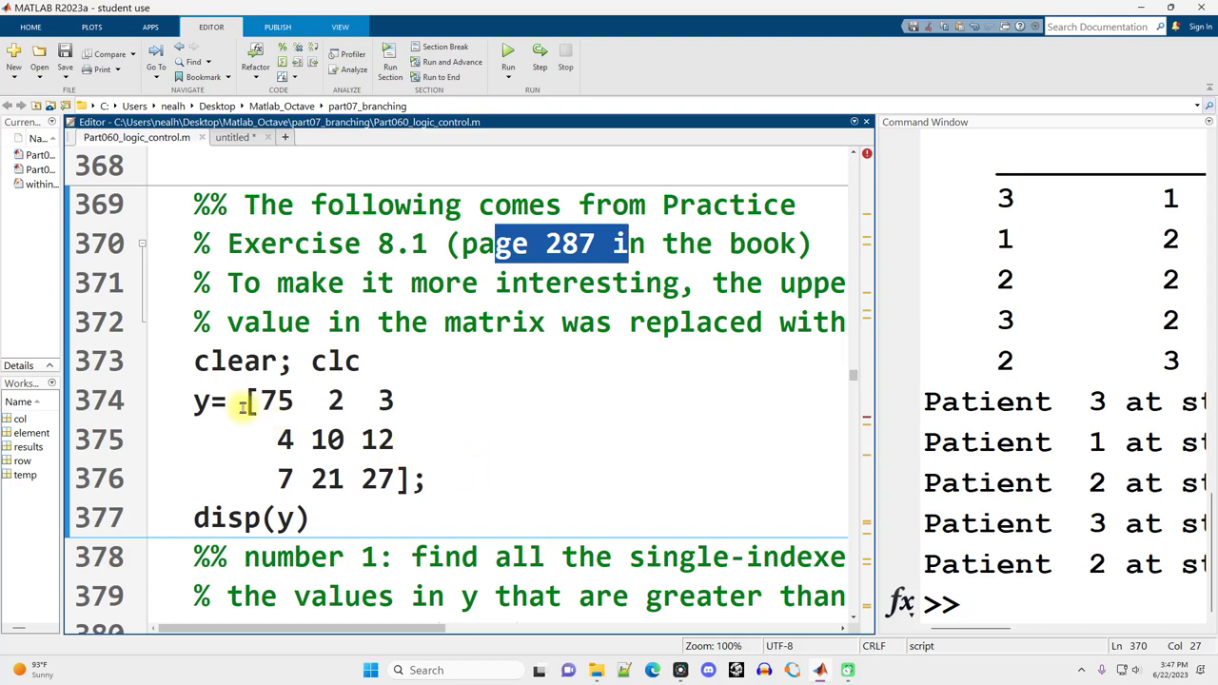
drag(244, 401, 310, 401)
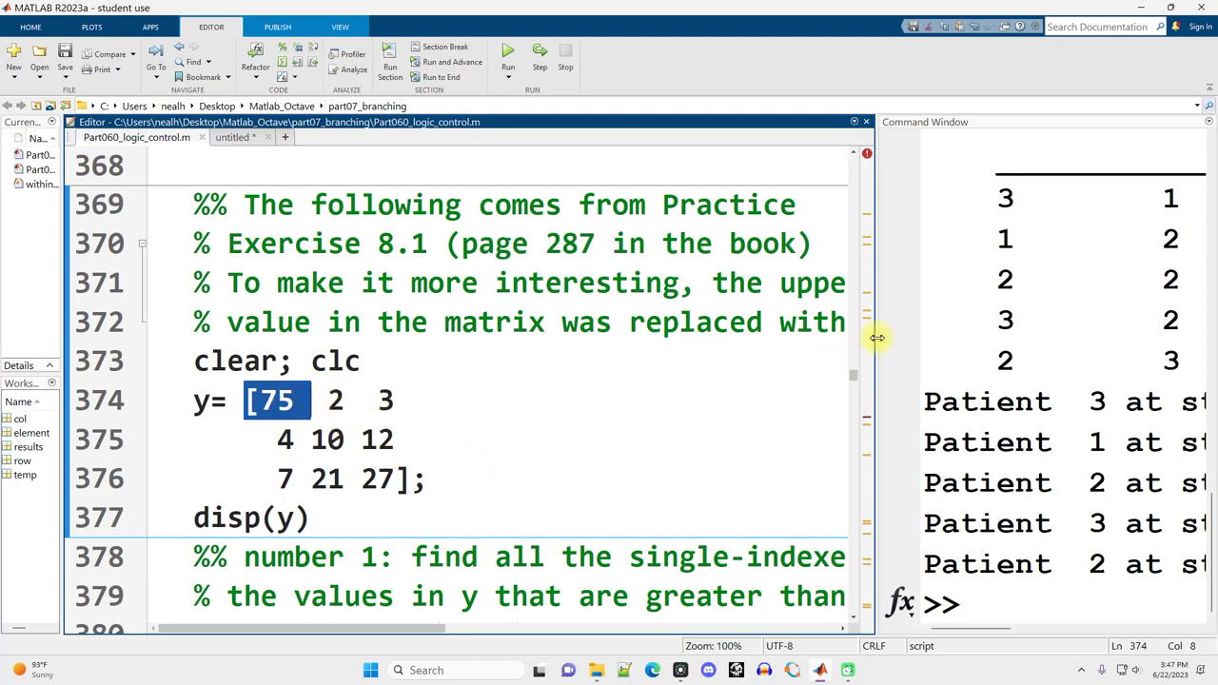
drag(876, 337, 634, 353)
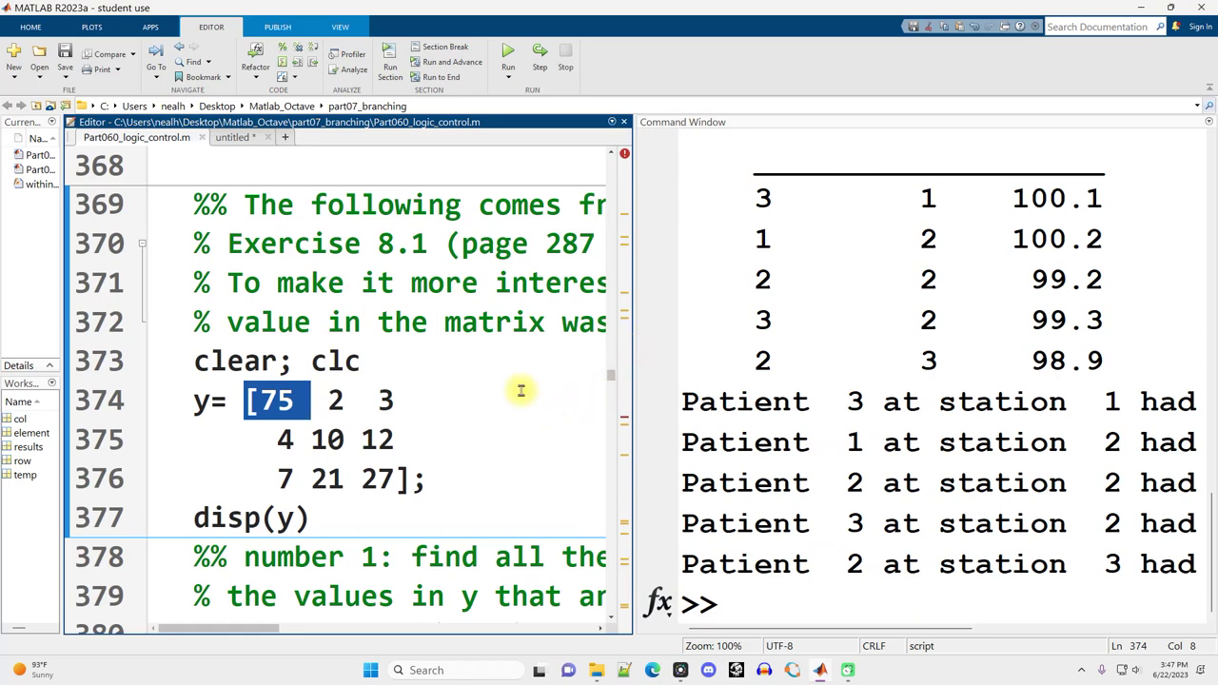
Step: Review the first exercise's description and its indexes = find(y>10) statement
scroll(457, 352, down, 2)
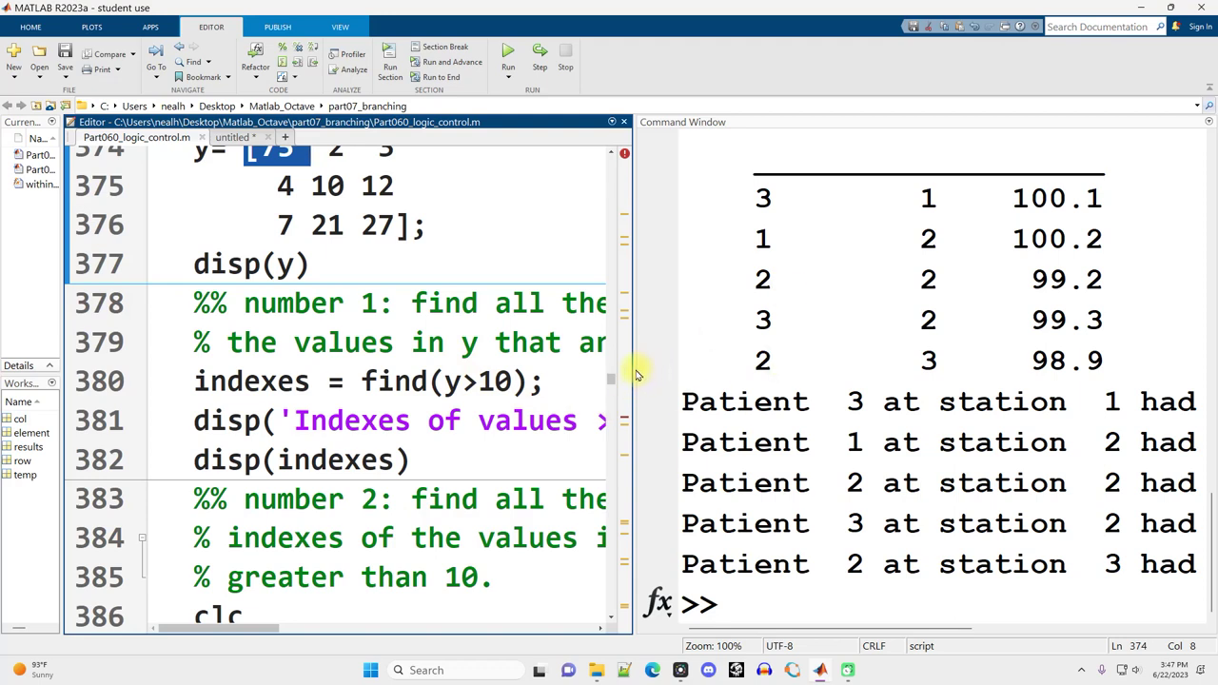
drag(397, 302, 708, 305)
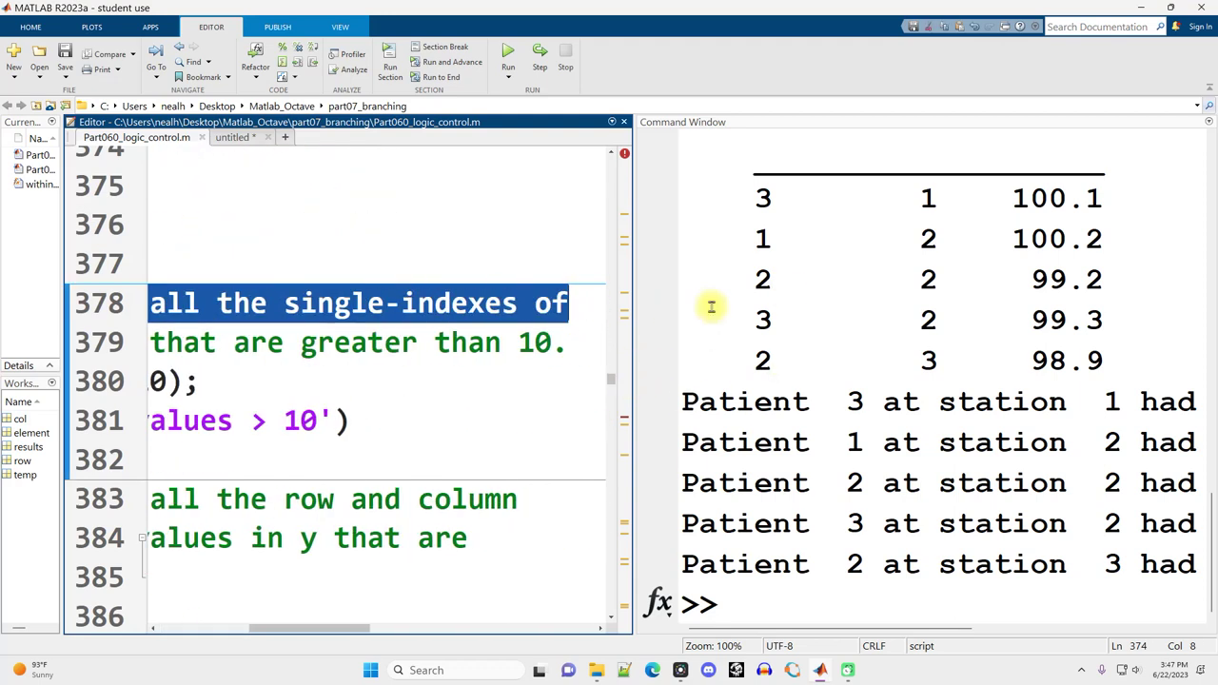
click(469, 338)
key(shift+Home)
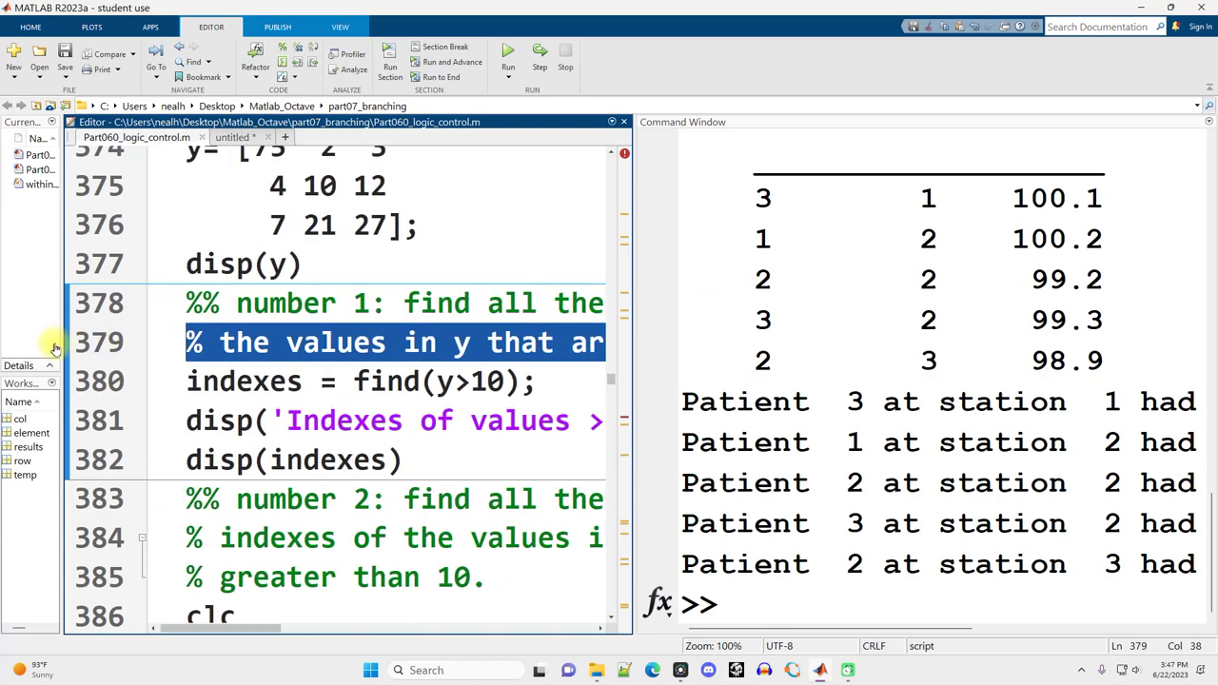
click(386, 344)
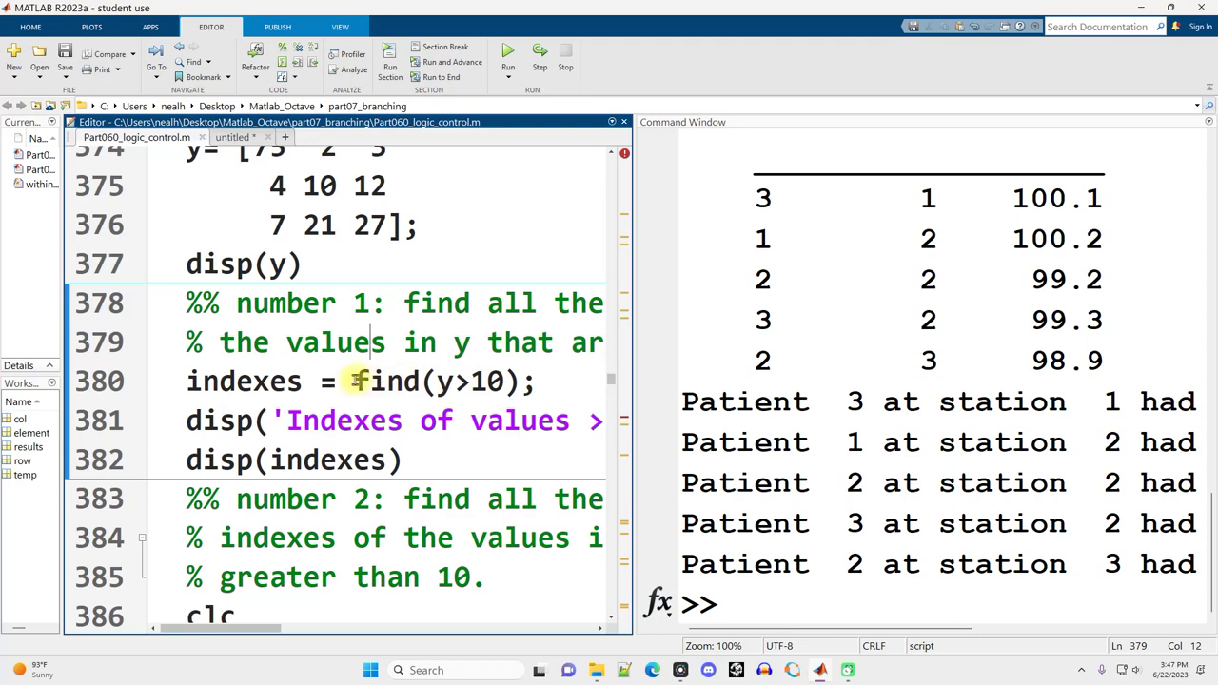
drag(537, 382, 187, 383)
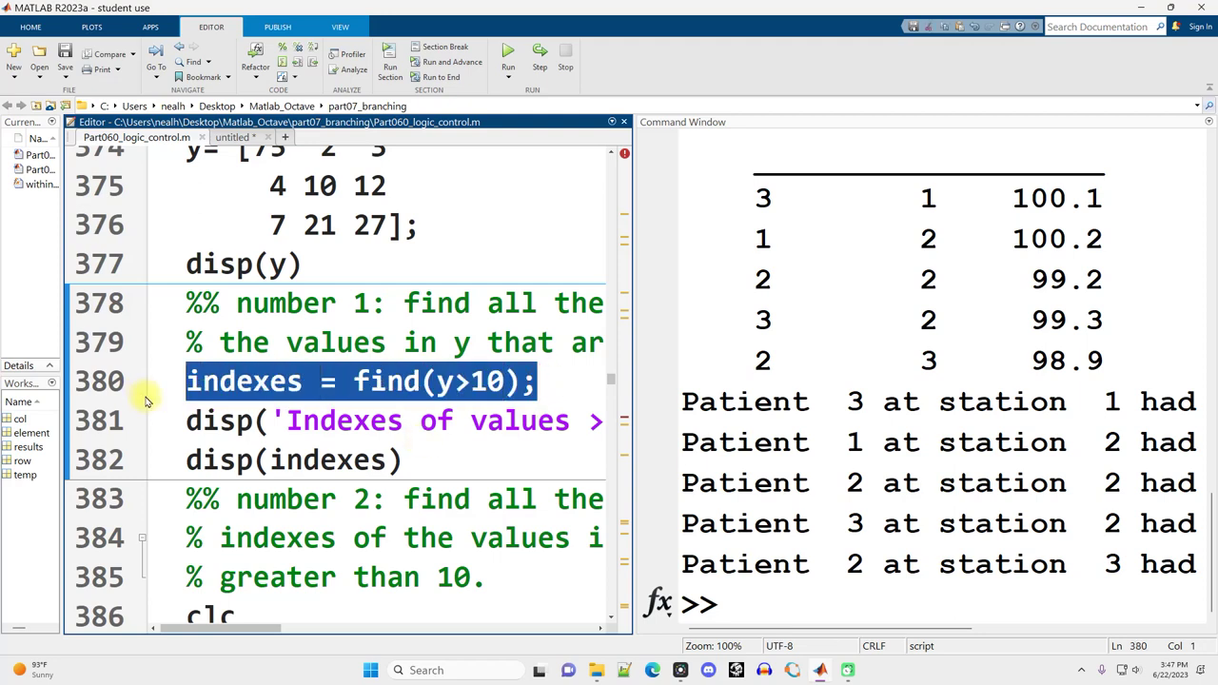
double_click(276, 382)
drag(354, 382, 538, 382)
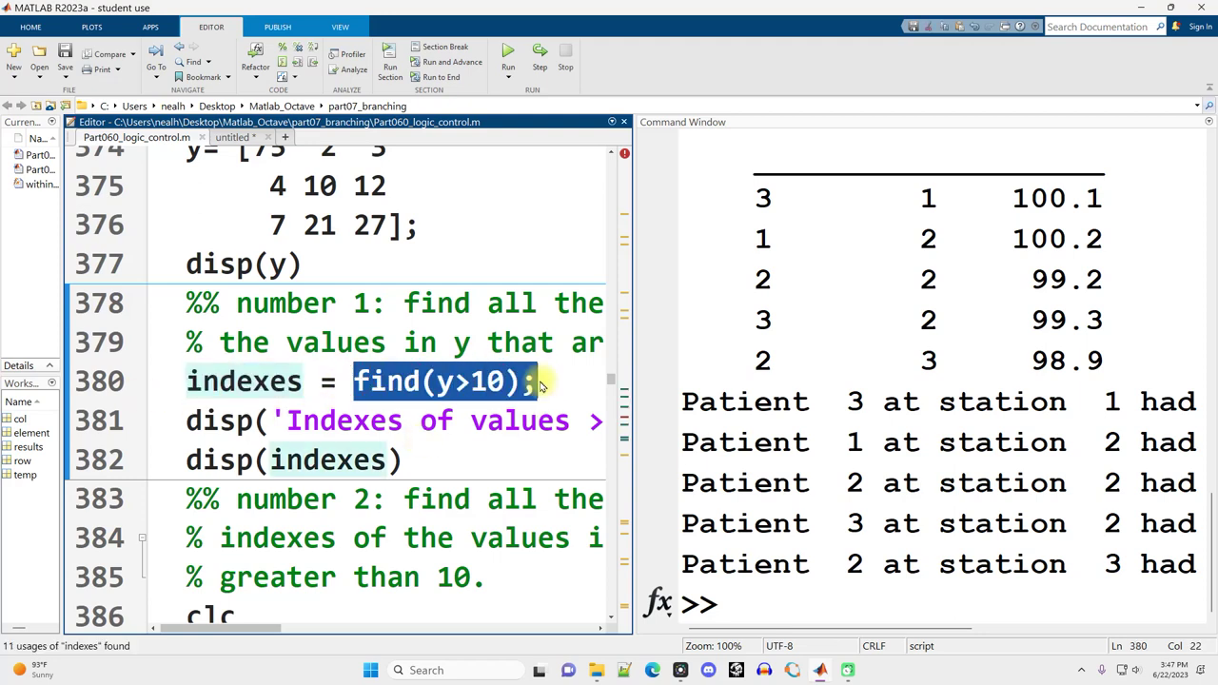
Step: Run the section defining matrix y and inspect the printed matrix
click(506, 425)
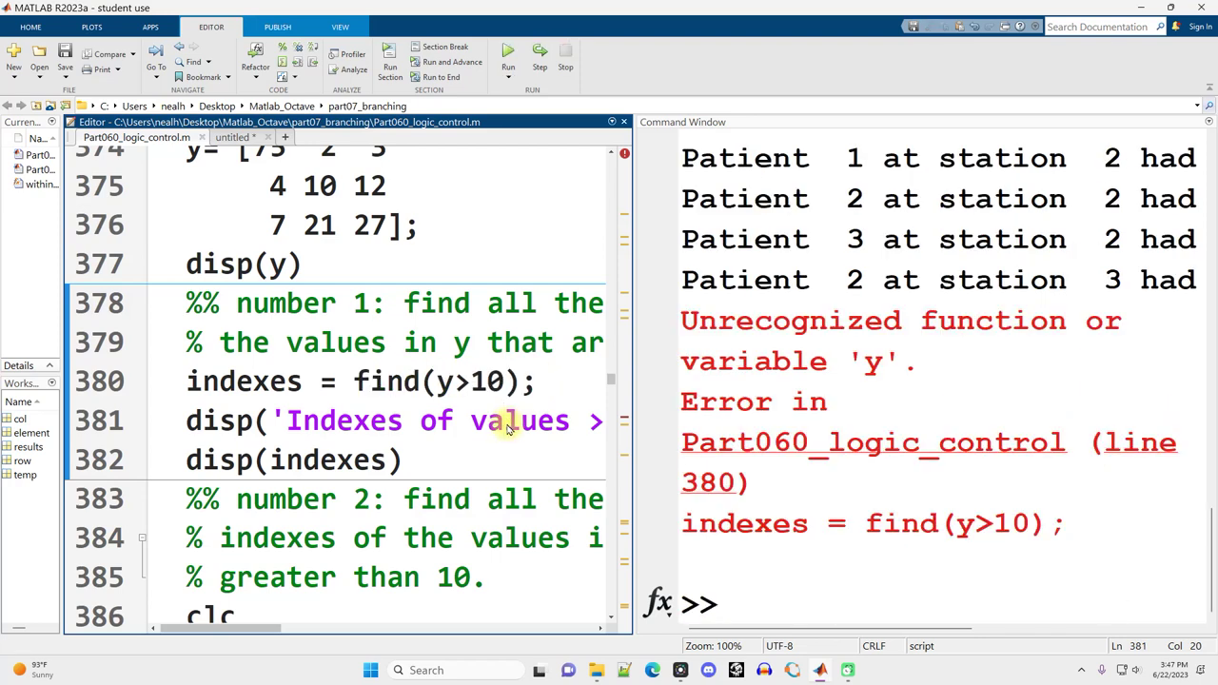
scroll(507, 428, up, 1)
drag(219, 235, 304, 392)
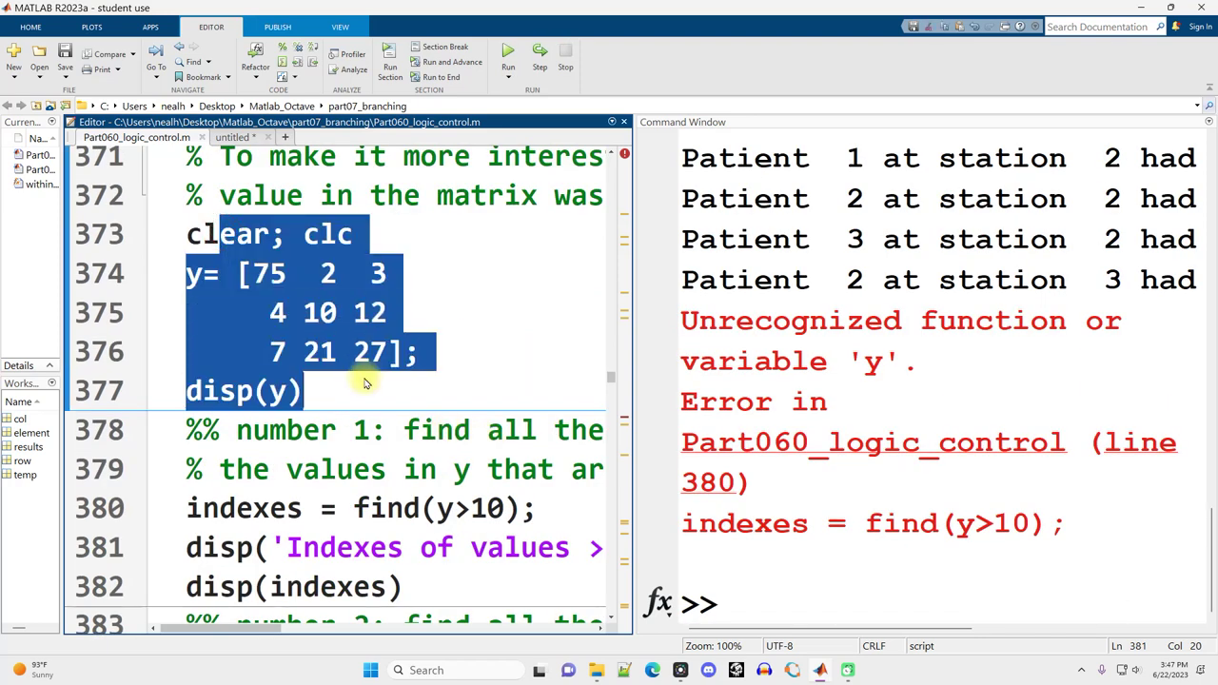
click(448, 348)
key(ctrl+Return)
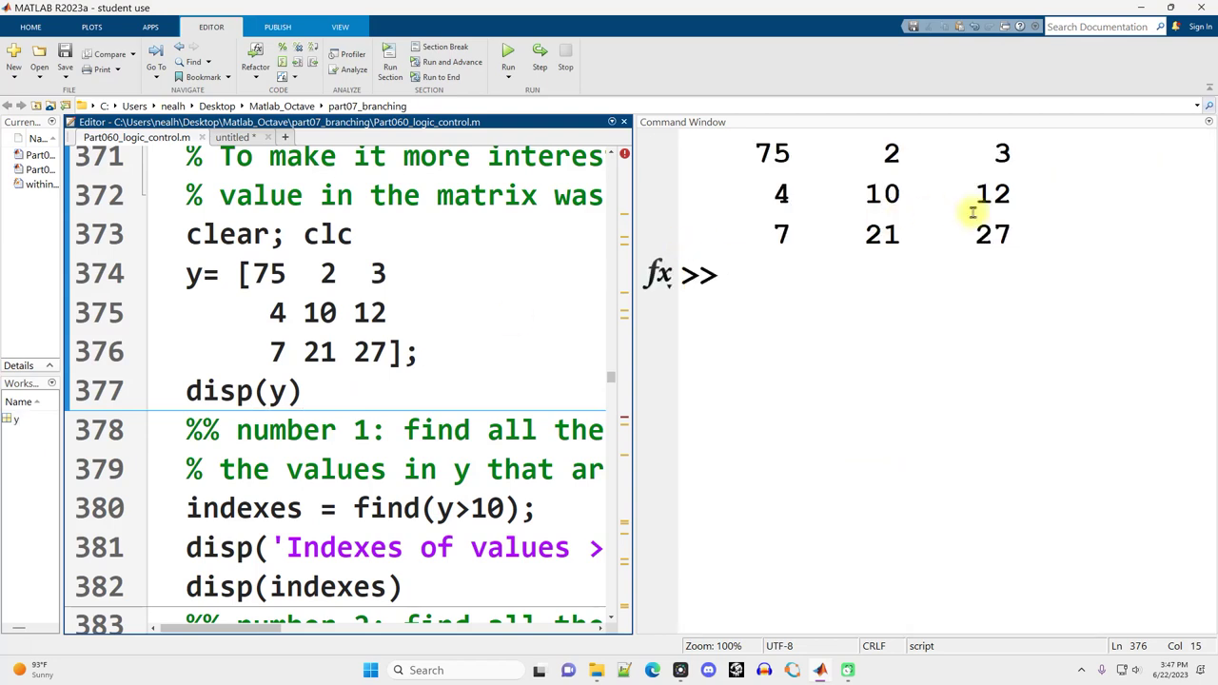
drag(1035, 235, 761, 150)
Step: Run the first find section, returning indexes 1, 6, 8, 9 for values above 10
click(424, 505)
key(ctrl+Return)
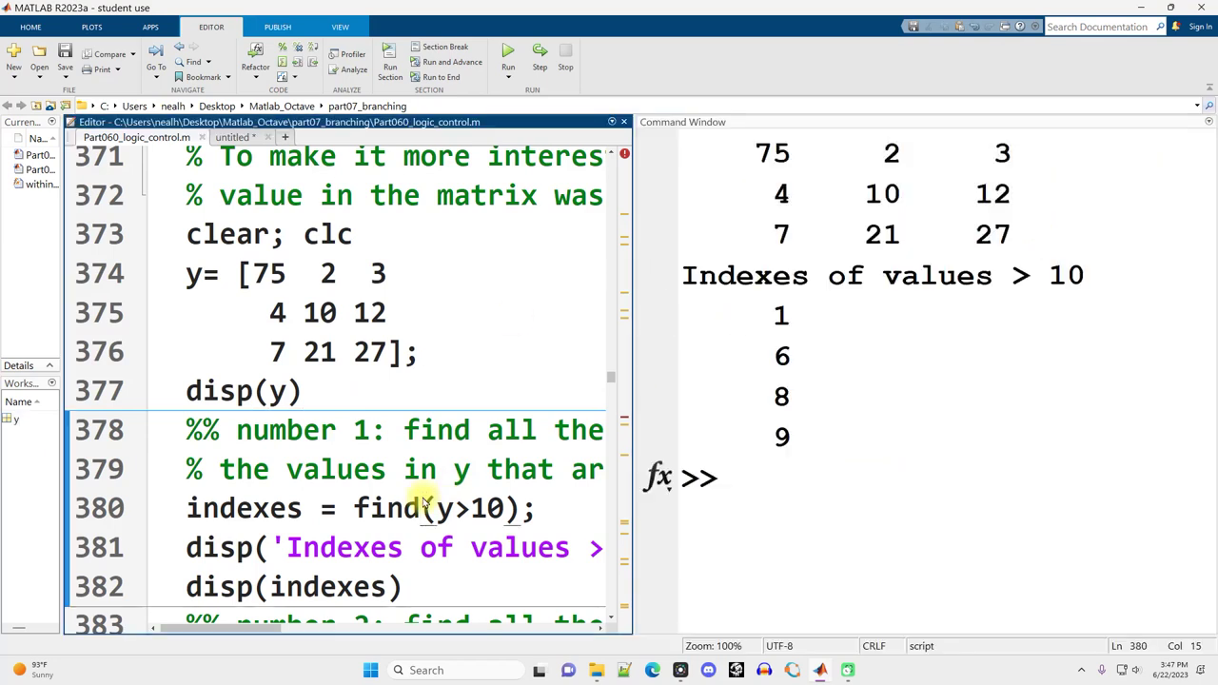
drag(737, 309, 884, 425)
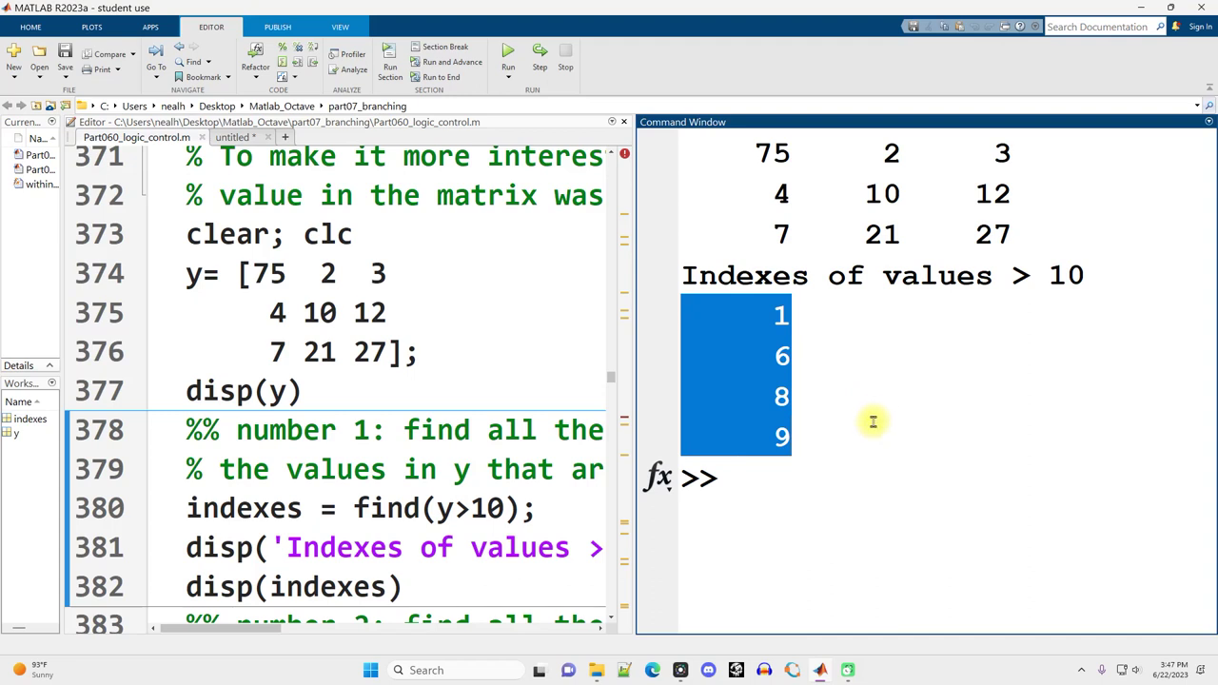
click(872, 404)
double_click(773, 155)
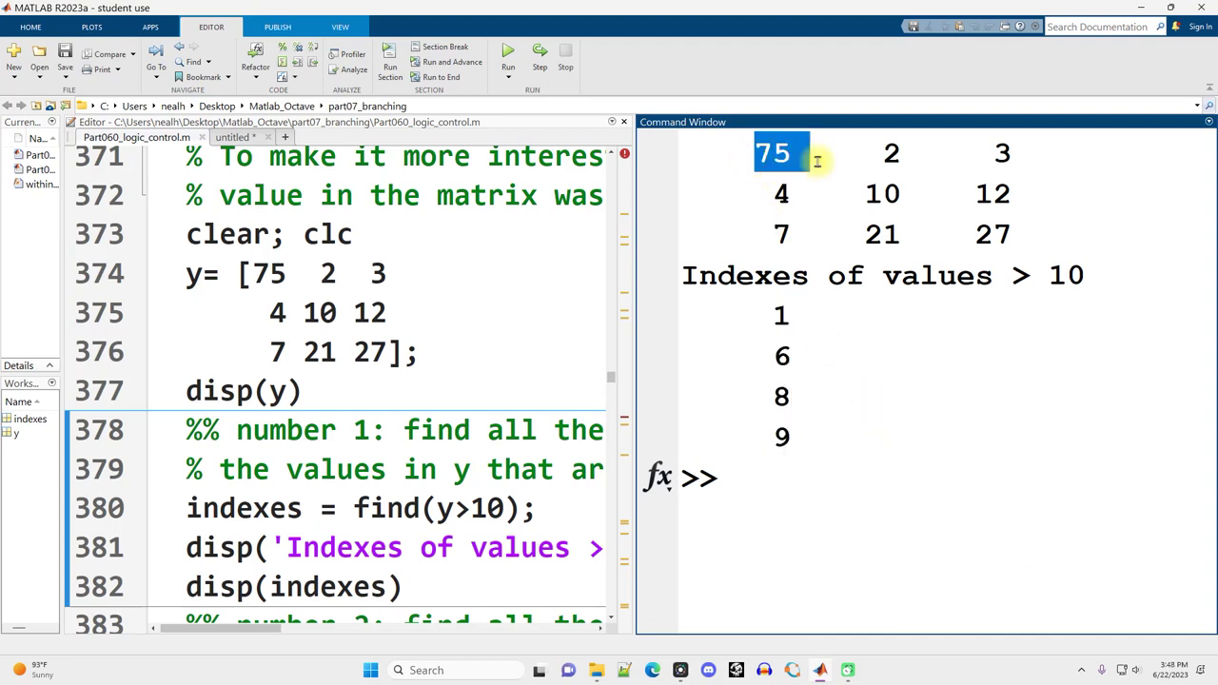
double_click(782, 195)
Step: Trace y column by column to match indexes 6 and 8 with values 21 and 12
double_click(782, 235)
double_click(891, 154)
double_click(883, 195)
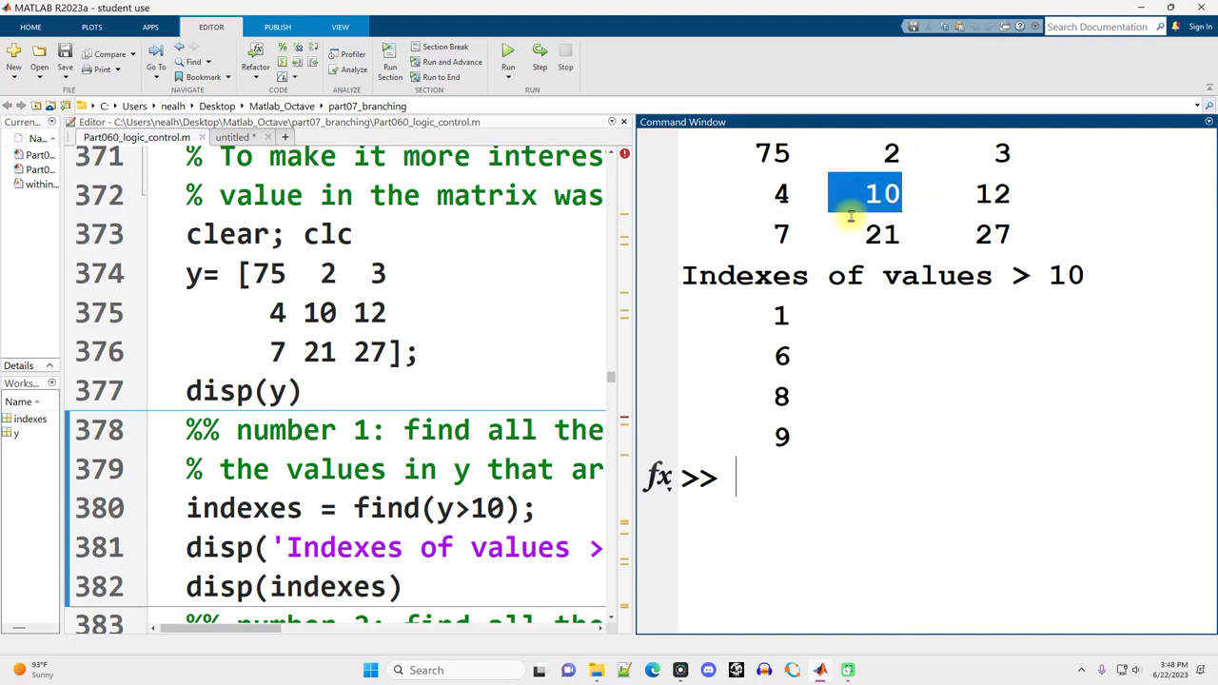
drag(842, 238, 924, 238)
double_click(1002, 154)
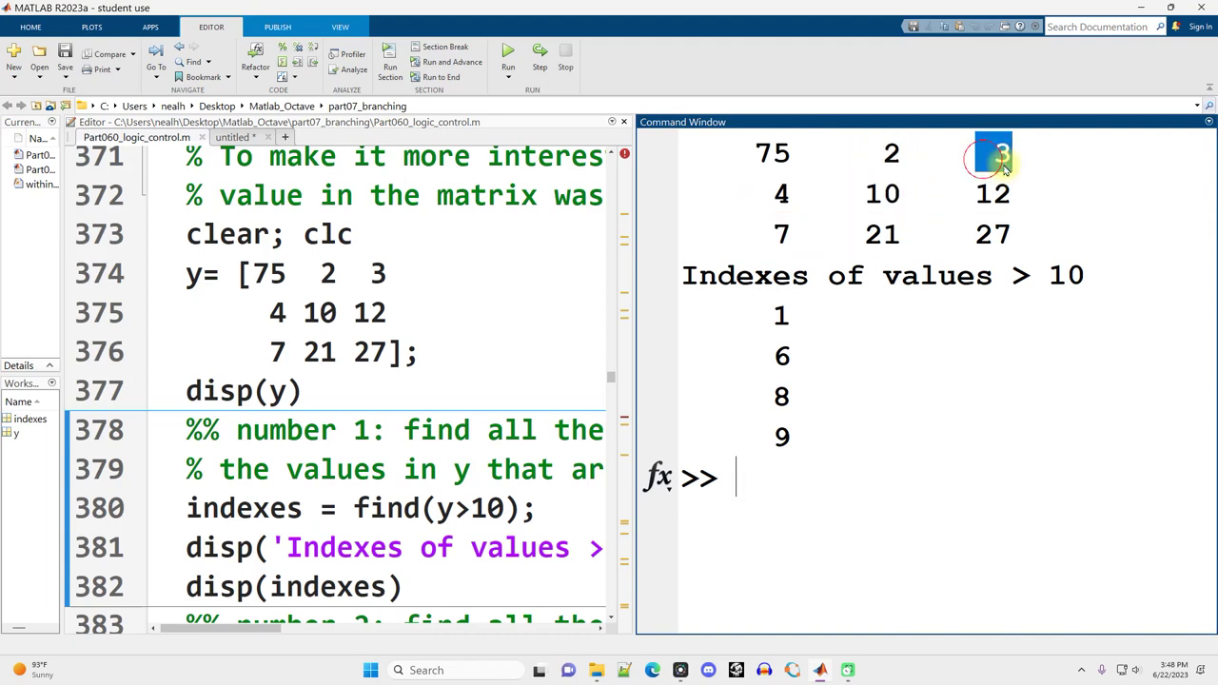
drag(954, 195, 1033, 193)
drag(957, 237, 1010, 237)
click(467, 469)
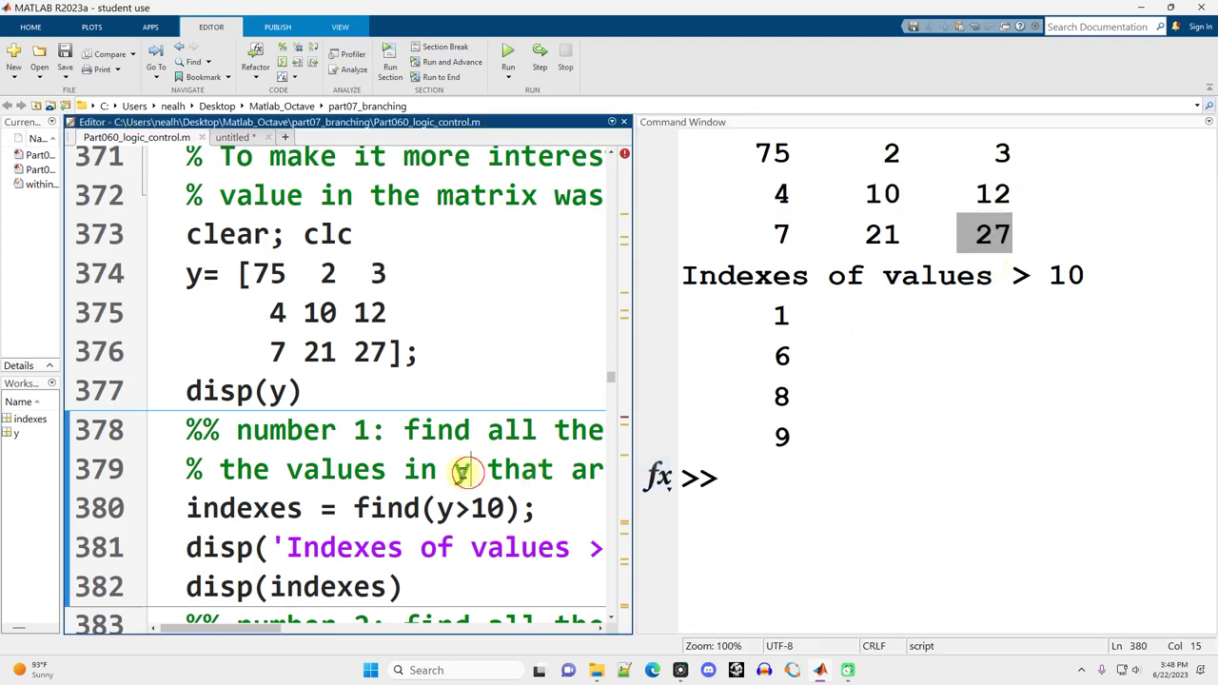
scroll(457, 407, down, 2)
scroll(461, 411, down, 1)
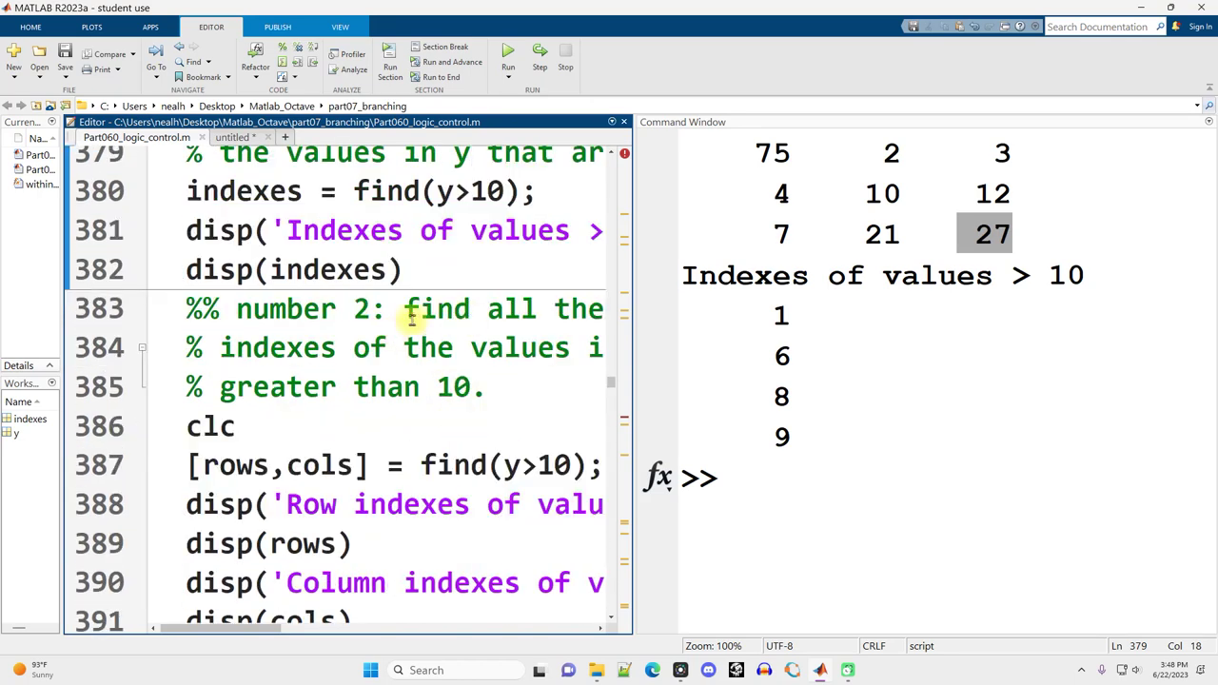
Step: Run the number 2 section returning rows and cols where y>10
drag(189, 465, 371, 466)
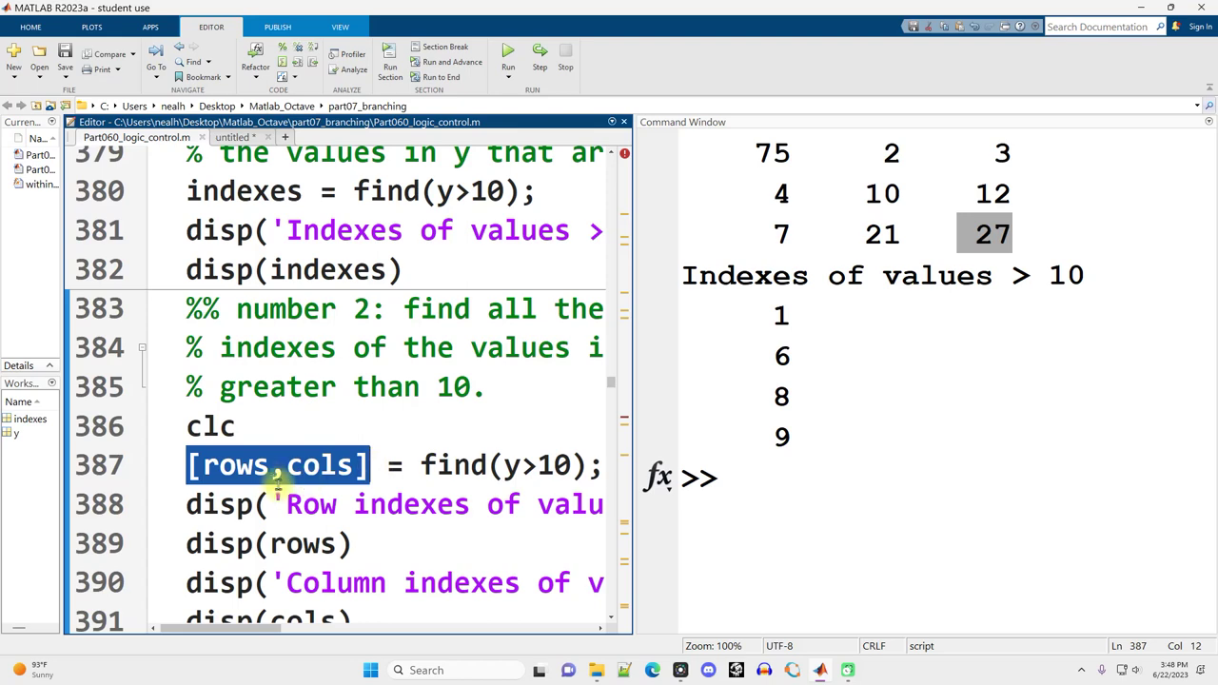
drag(422, 466, 555, 465)
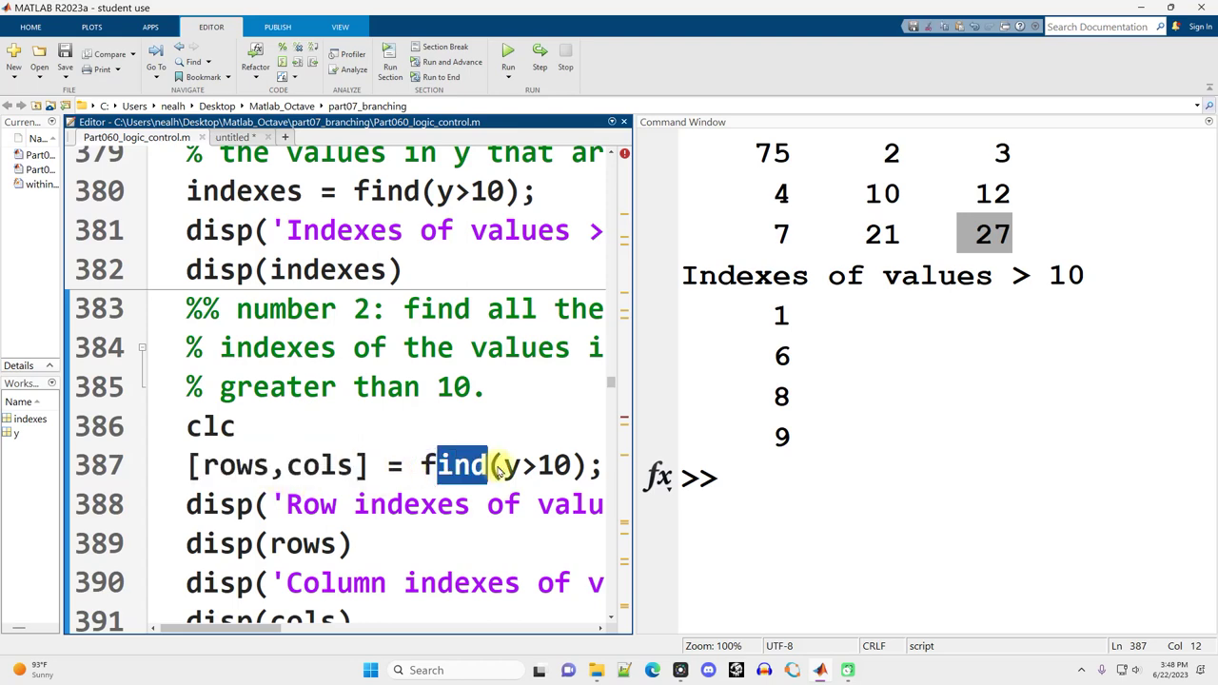
click(554, 466)
key(ctrl+Return)
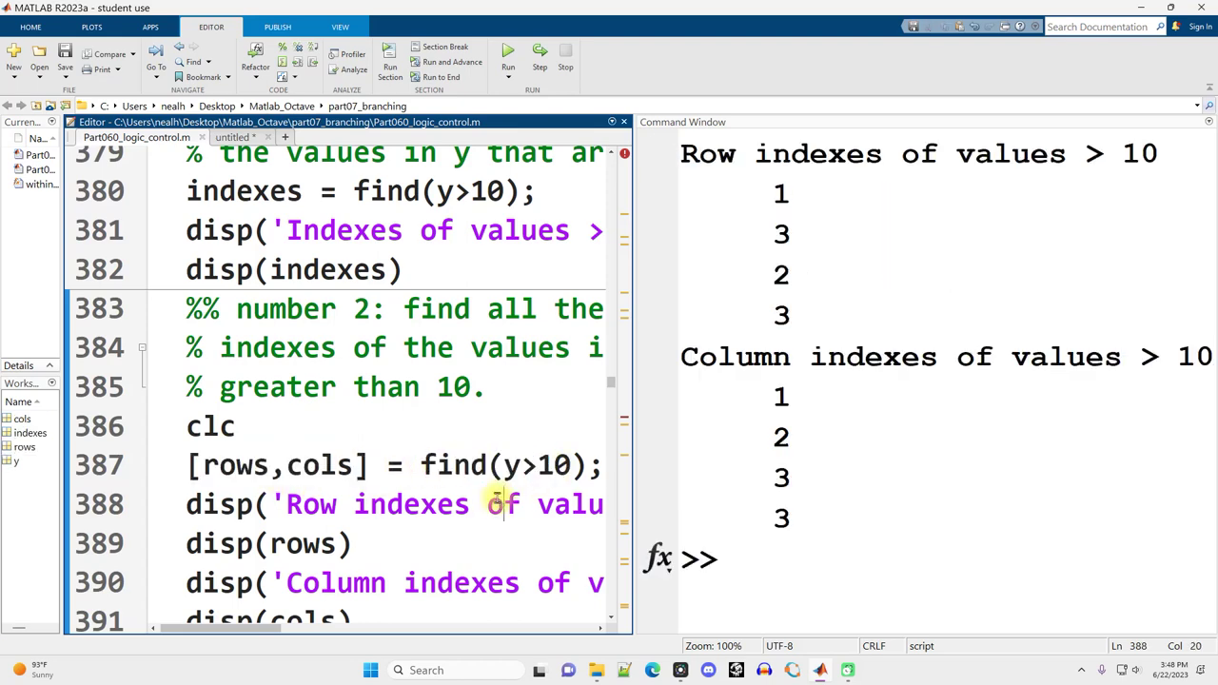
Step: Run the number 3 section that copies the matching values out of y
scroll(400, 392, down, 2)
scroll(406, 400, down, 2)
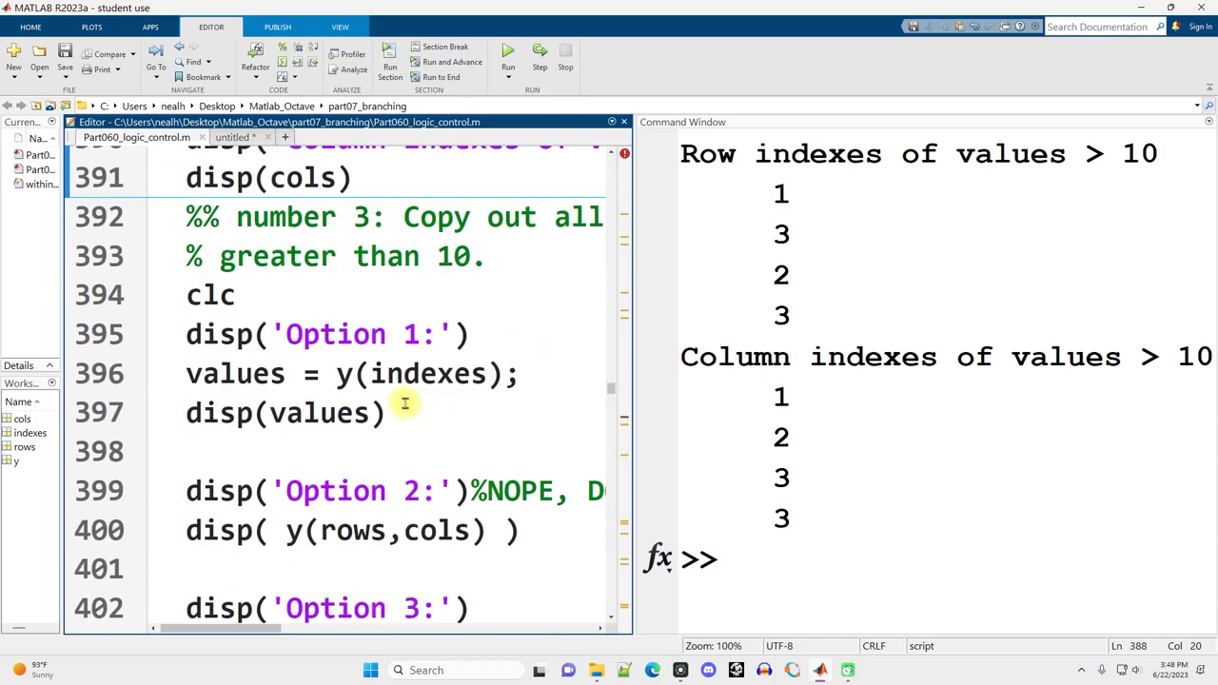
mouse_move(404, 217)
mouse_down()
mouse_move(633, 214)
mouse_move(186, 217)
mouse_up()
drag(220, 256, 471, 256)
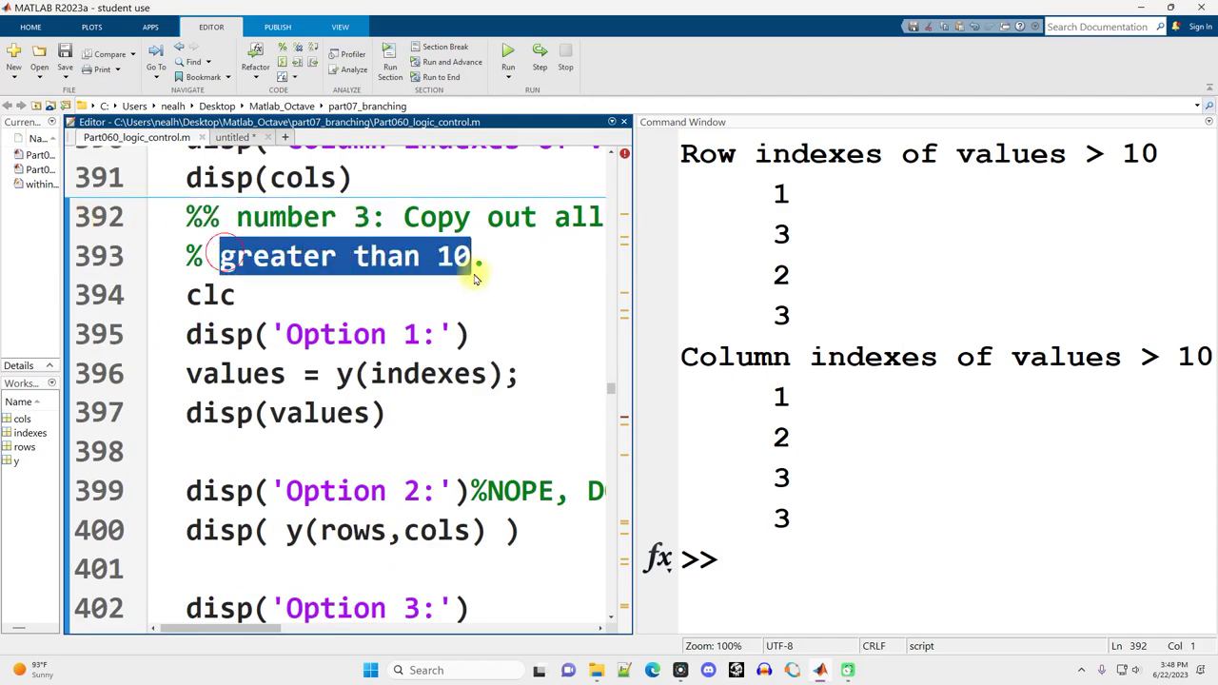
click(403, 305)
key(ctrl+Return)
Step: Compare Option 1 values 75, 21, 12, 27 with Option 2's 4×4 y(rows,cols) output
scroll(856, 407, up, 1)
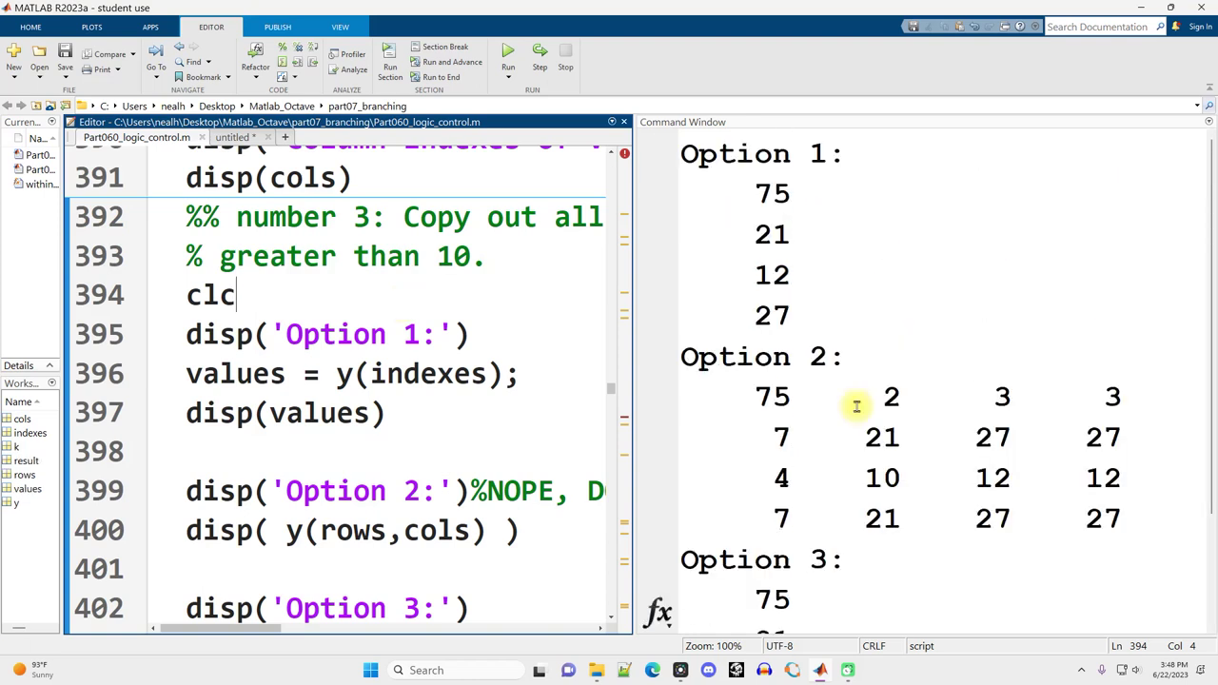
drag(520, 374, 160, 377)
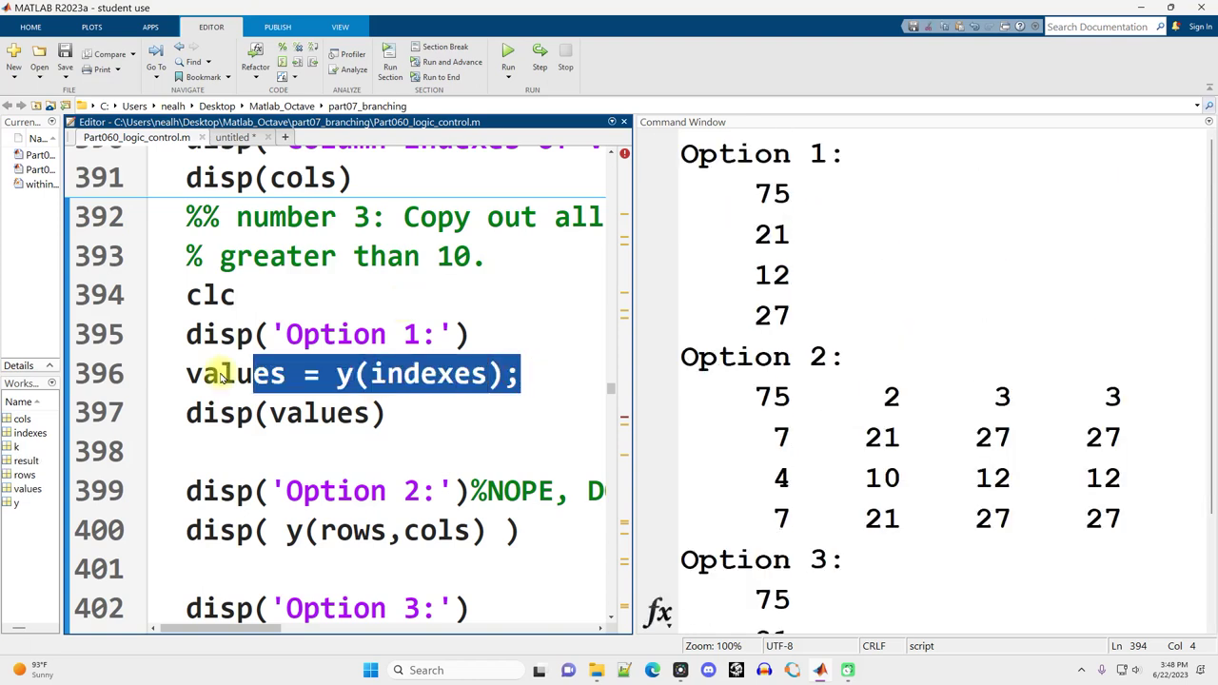
double_click(420, 380)
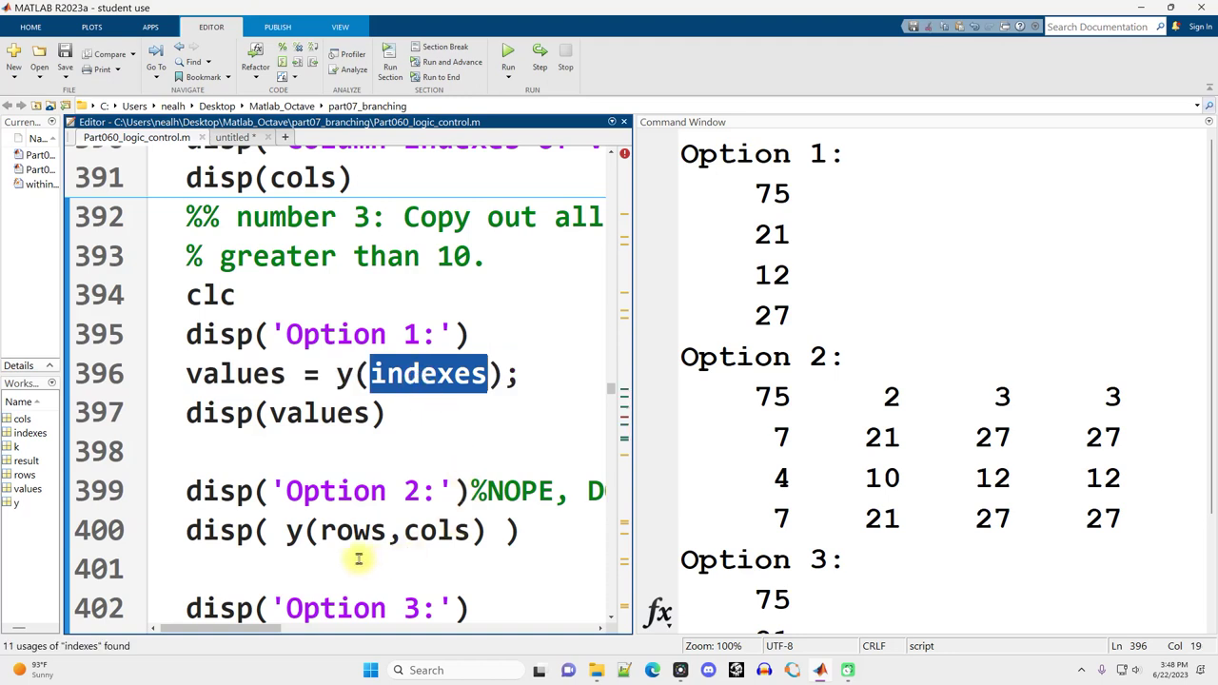
drag(286, 531, 469, 535)
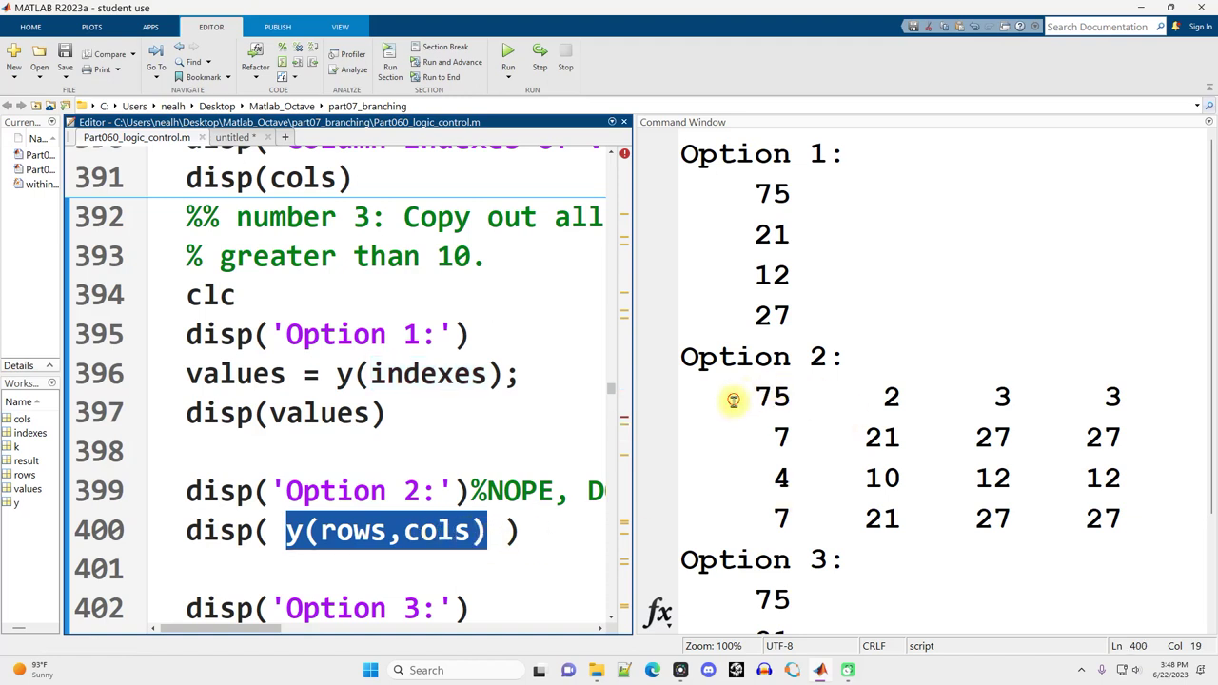
drag(731, 394, 1137, 515)
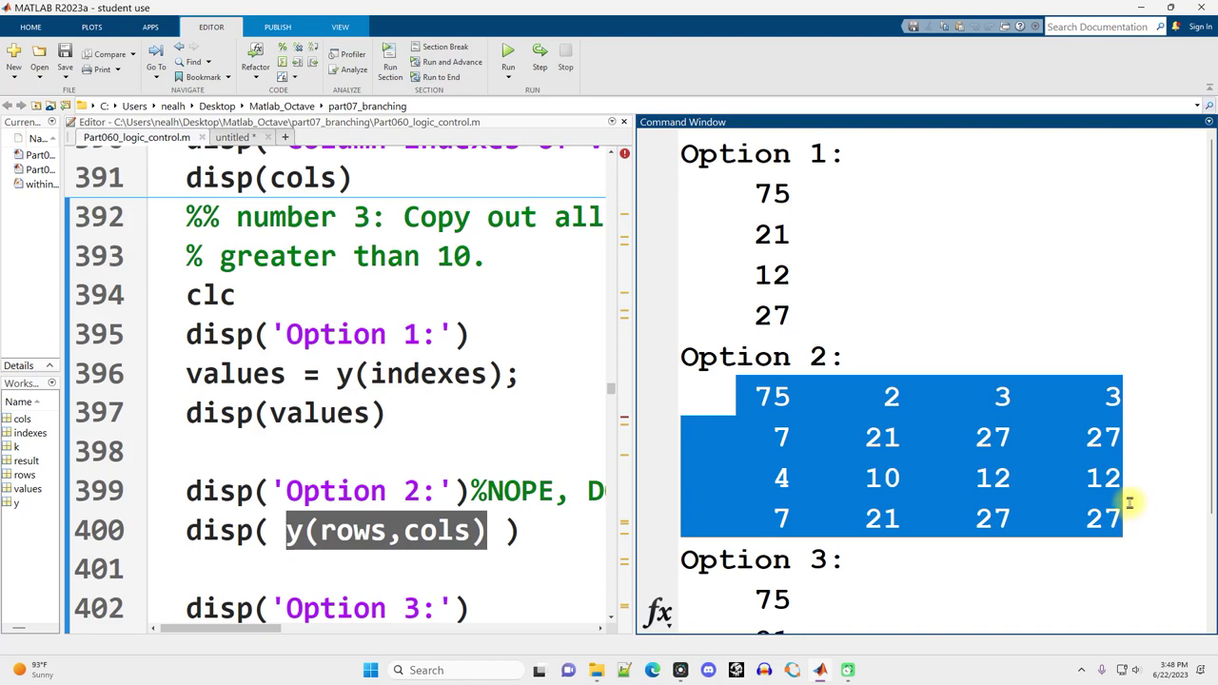
click(287, 535)
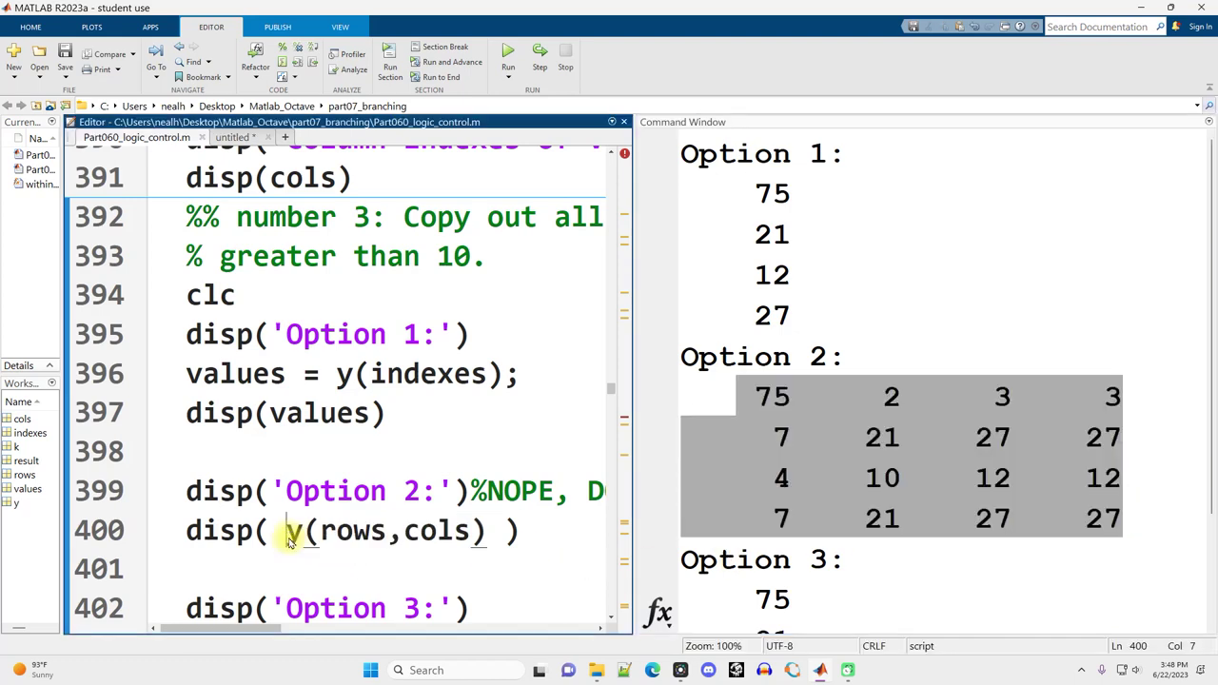
Step: Wrap y(rows,cols) in diag() and rerun, matching 75, 21, 12, 27
text(diag()
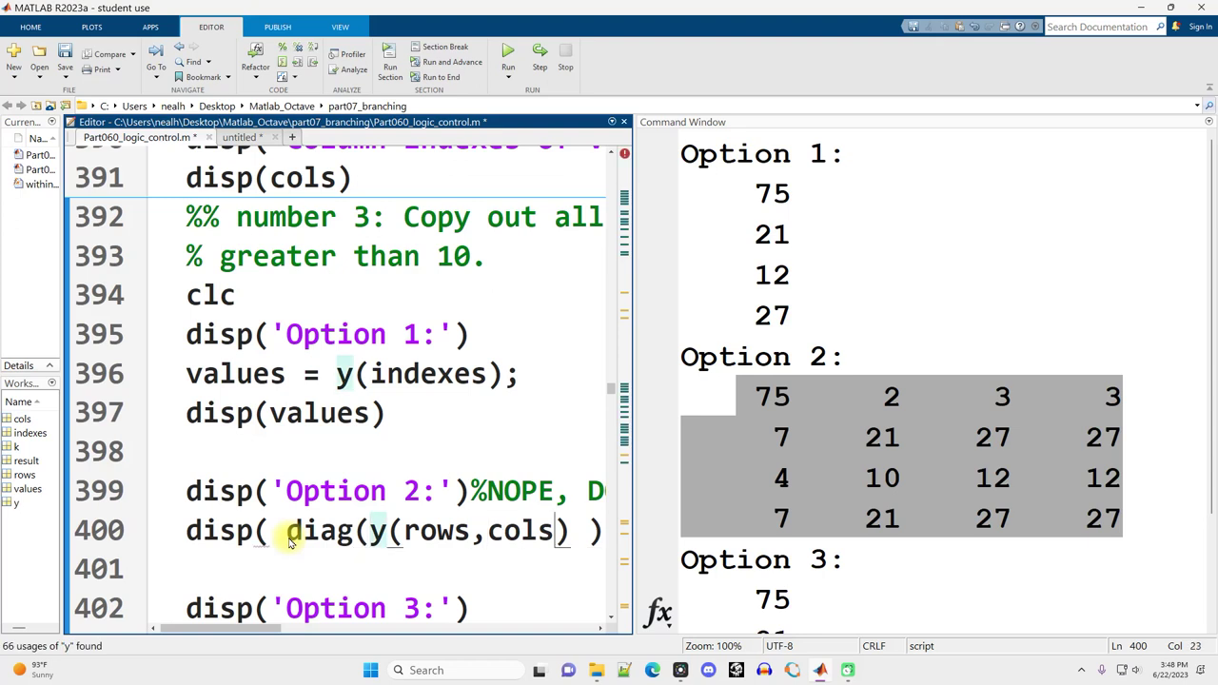
text())
key(ctrl+Return)
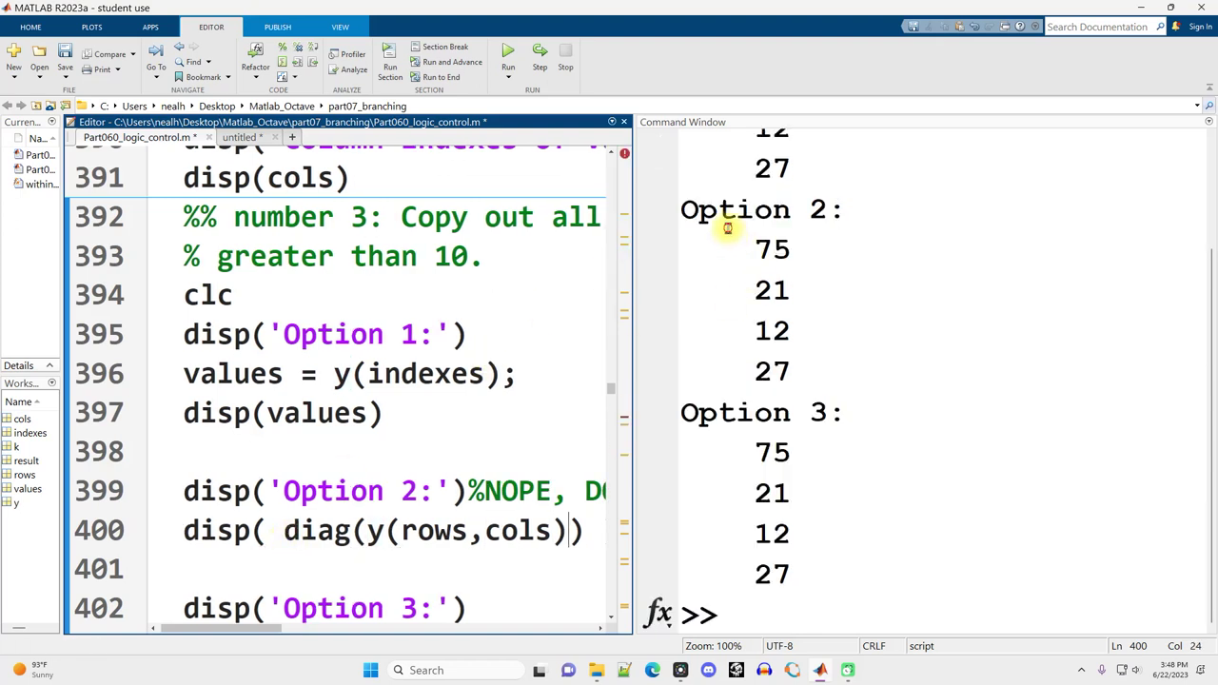
drag(732, 235, 870, 372)
scroll(882, 327, up, 3)
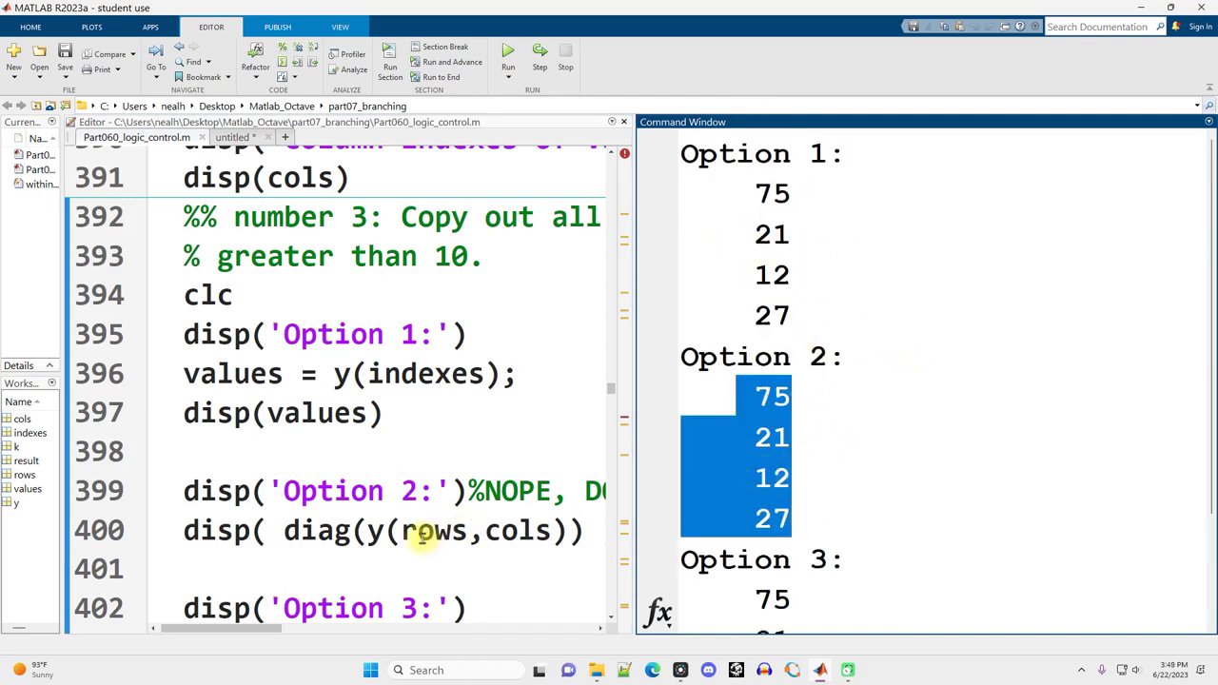
Step: Delete the diag wrapper from line 400 and rerun the number 3 section
drag(286, 532, 357, 538)
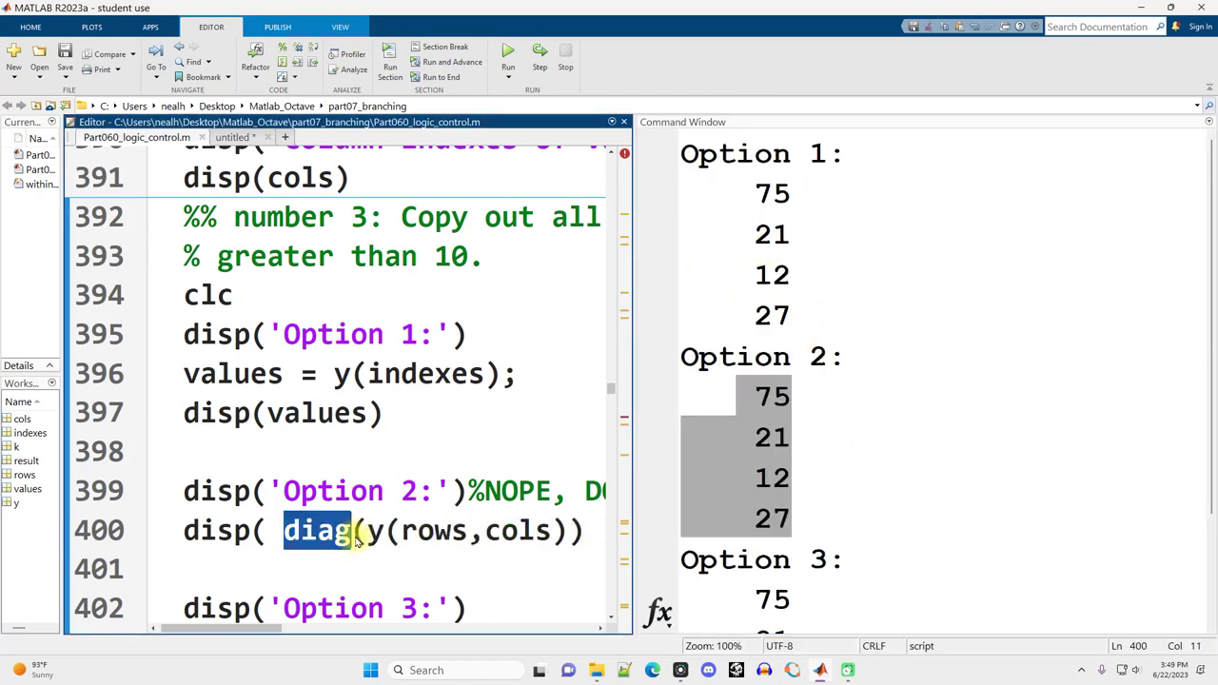
key(Delete)
key(Delete)
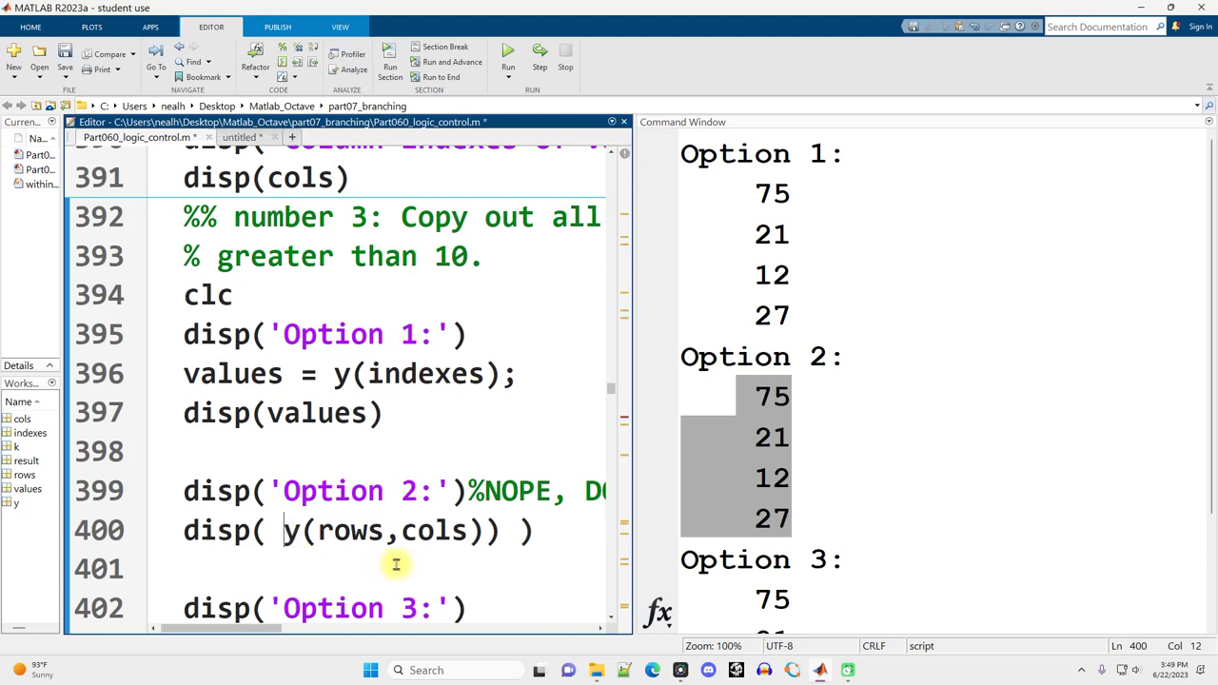
click(499, 530)
key(BackSpace)
triple_click(538, 381)
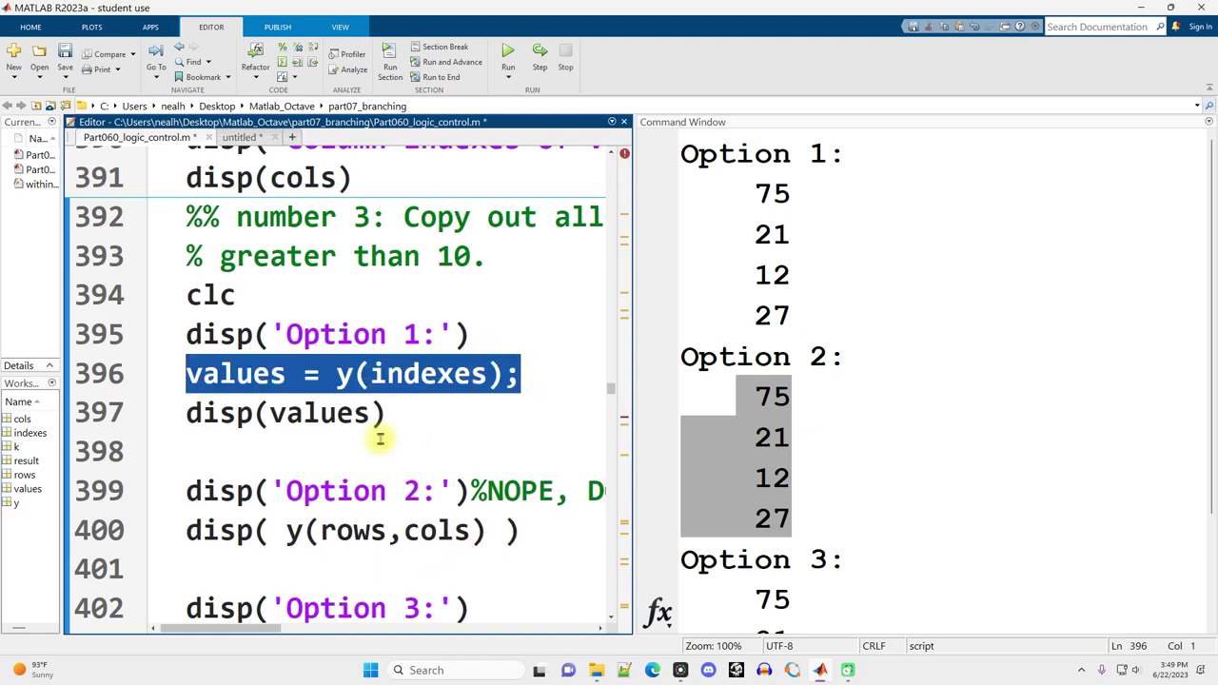
click(427, 467)
key(ctrl+Return)
Step: Point out 75, 21, 12, 27 on the diagonal of the 4×4 Option 2 output
drag(271, 531, 482, 540)
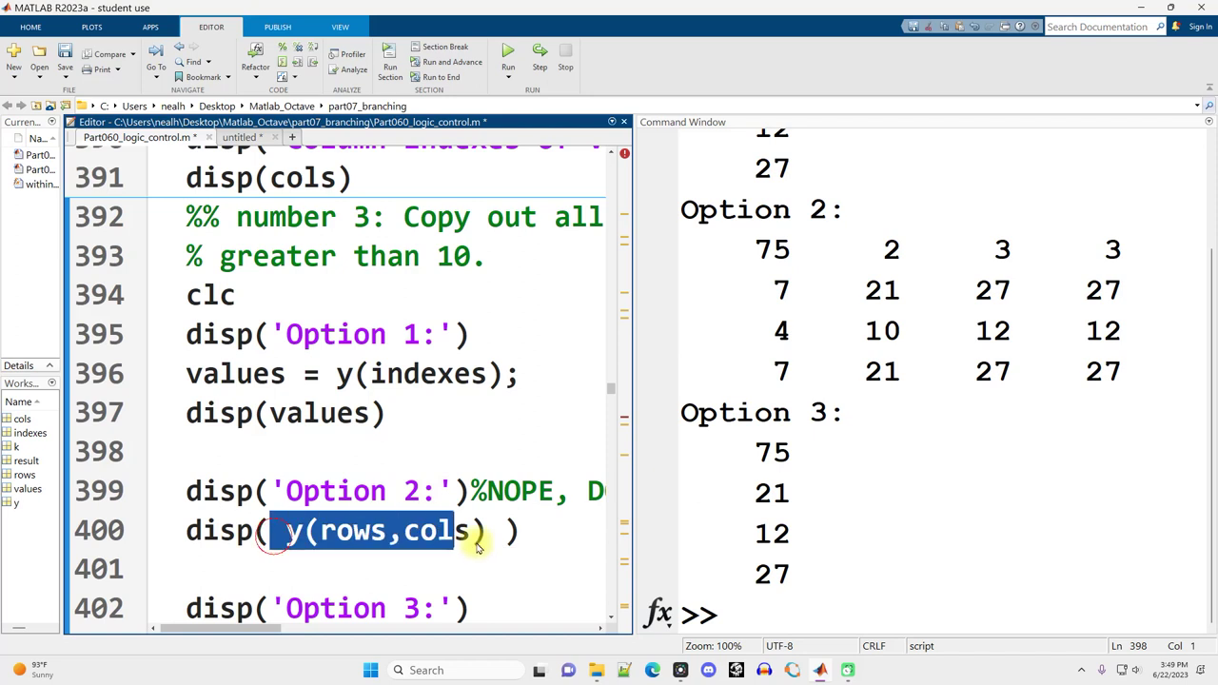
drag(743, 245, 802, 239)
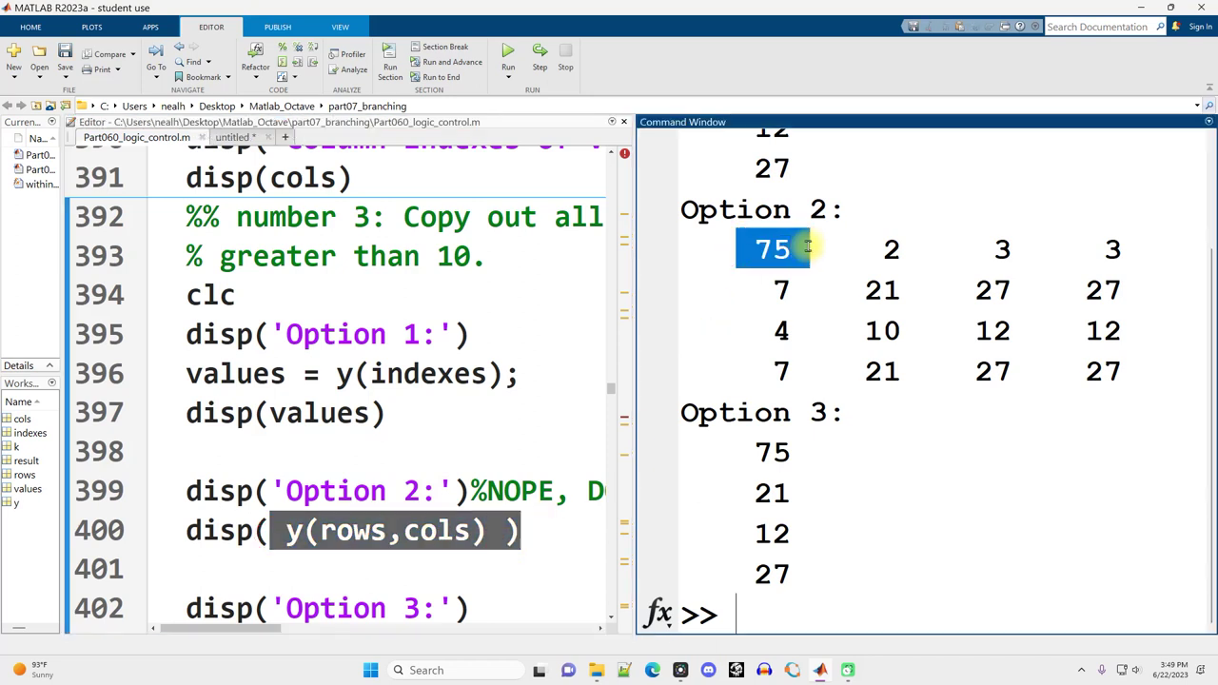
double_click(861, 290)
double_click(993, 330)
double_click(1103, 372)
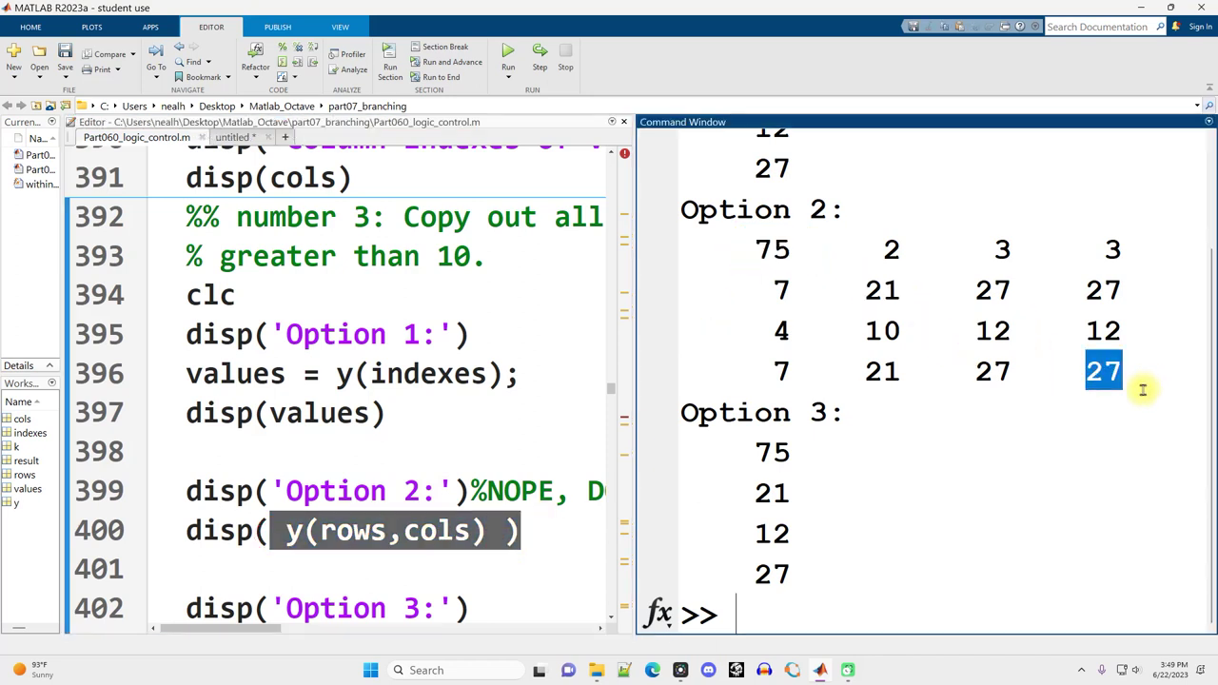
click(528, 461)
scroll(528, 460, down, 1)
scroll(486, 409, down, 1)
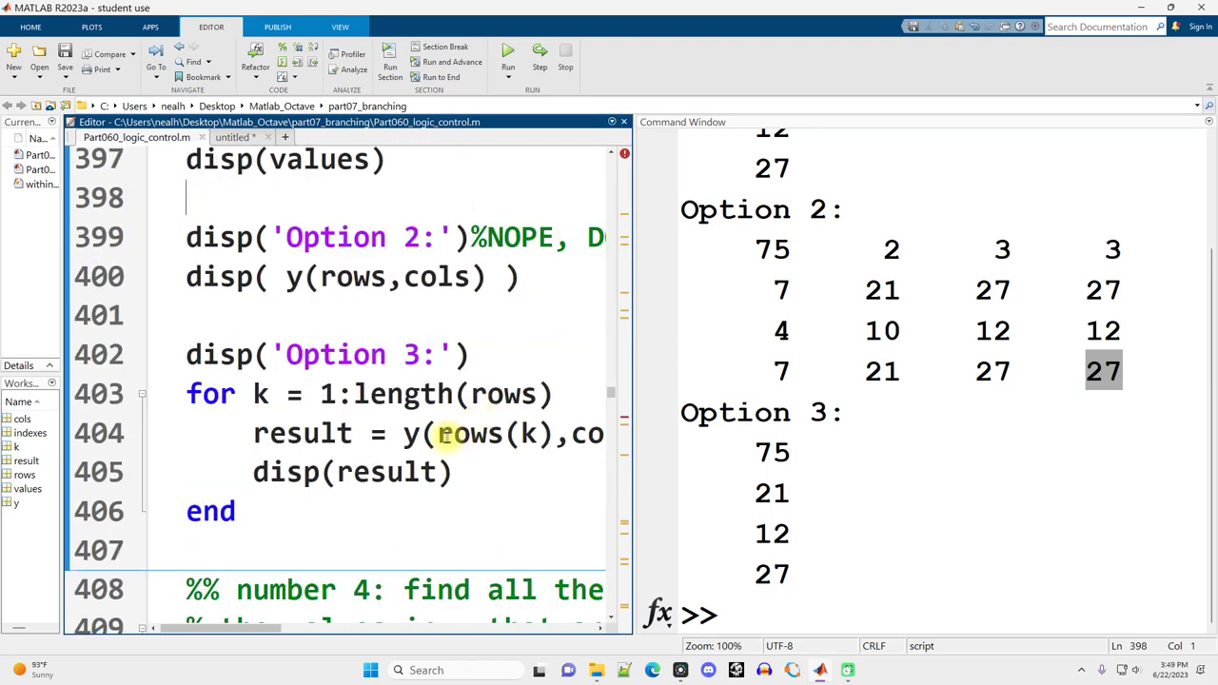
drag(186, 393, 549, 404)
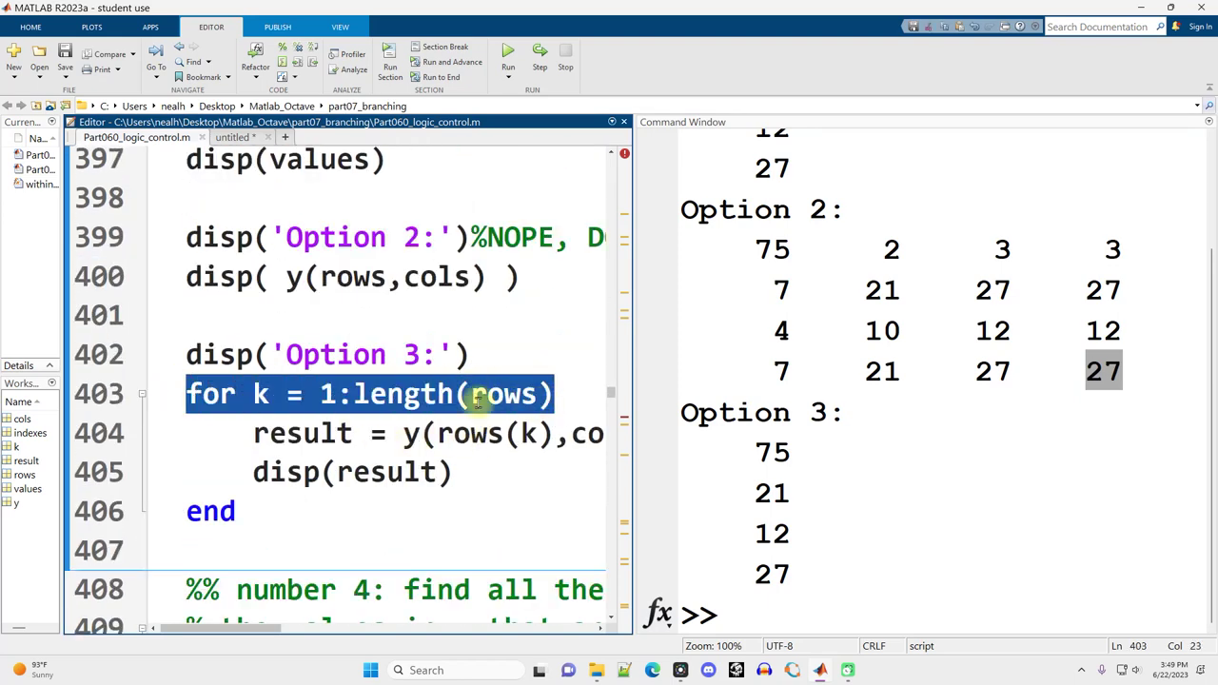
drag(403, 433, 594, 440)
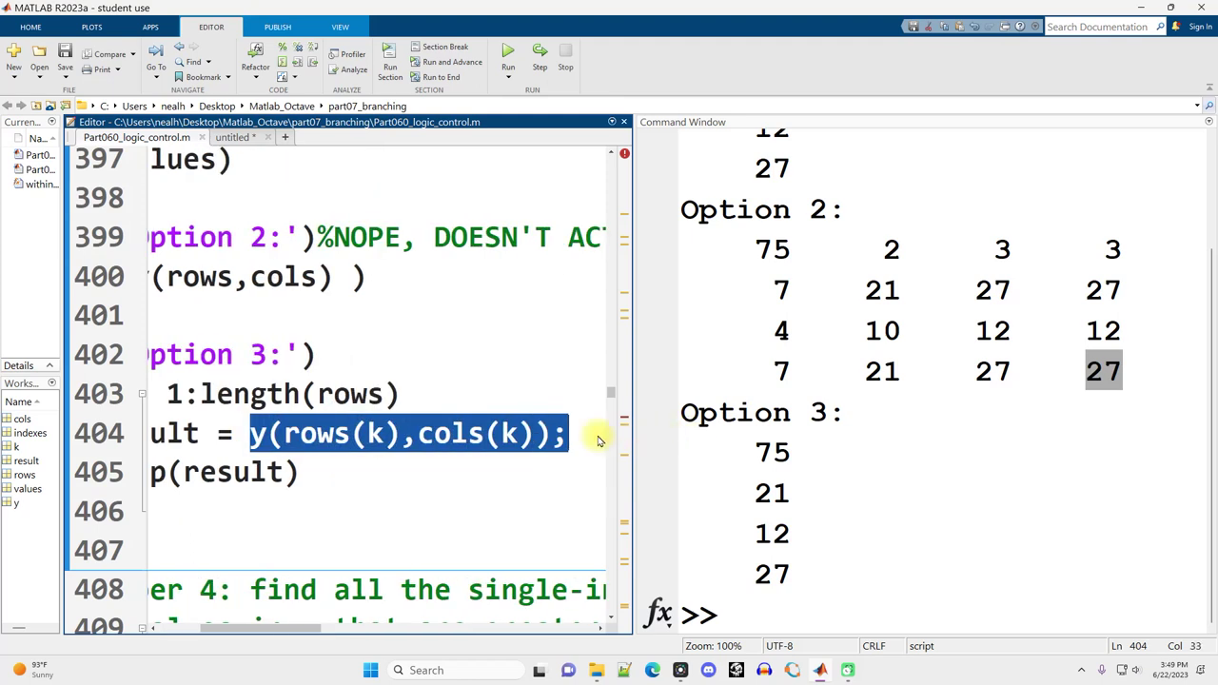
drag(249, 434, 402, 435)
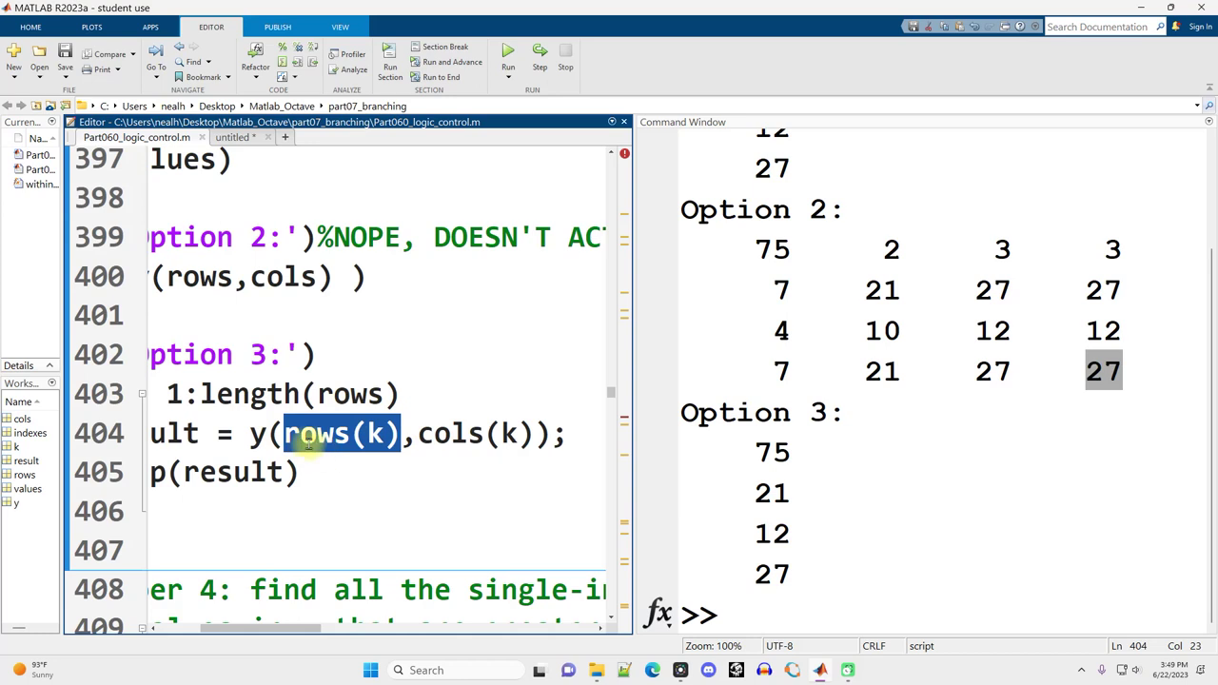
drag(416, 437, 404, 436)
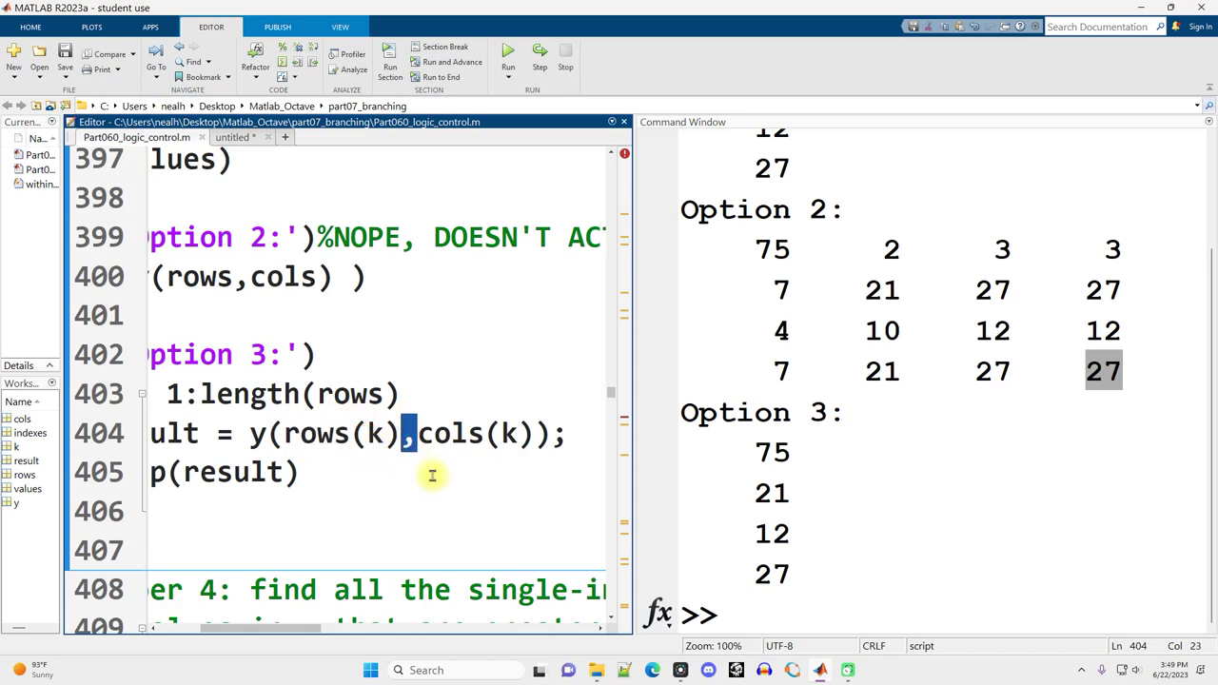
drag(535, 434, 253, 473)
drag(699, 447, 902, 564)
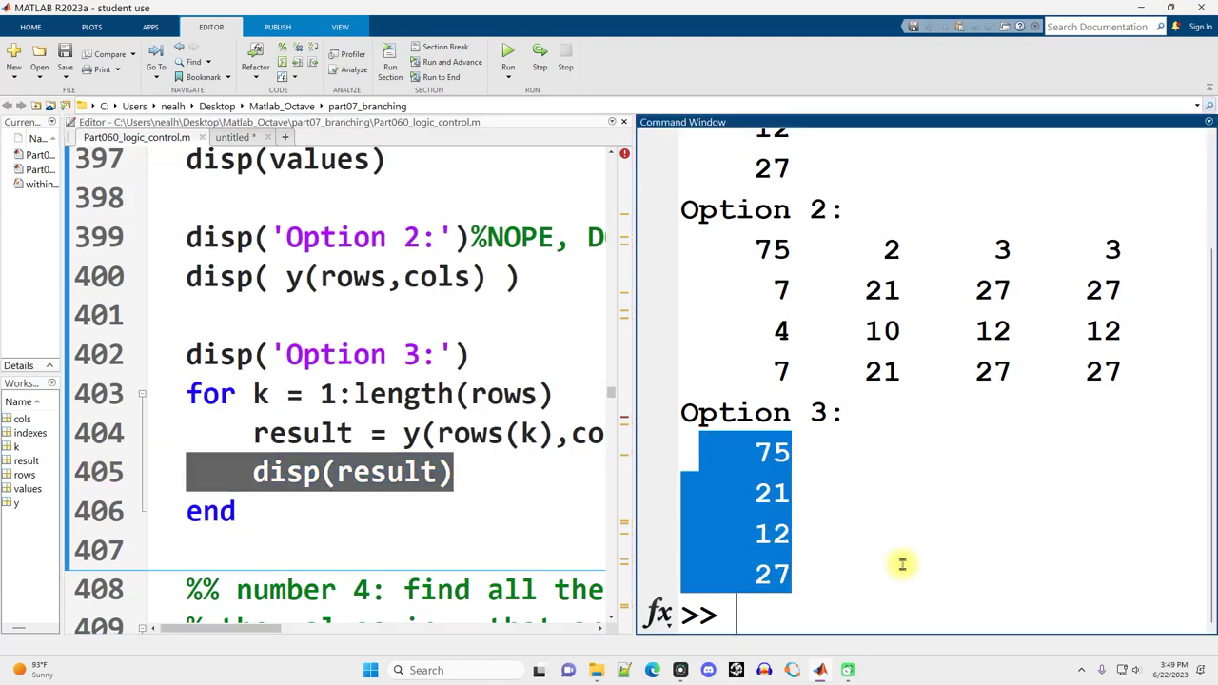
drag(249, 514, 164, 398)
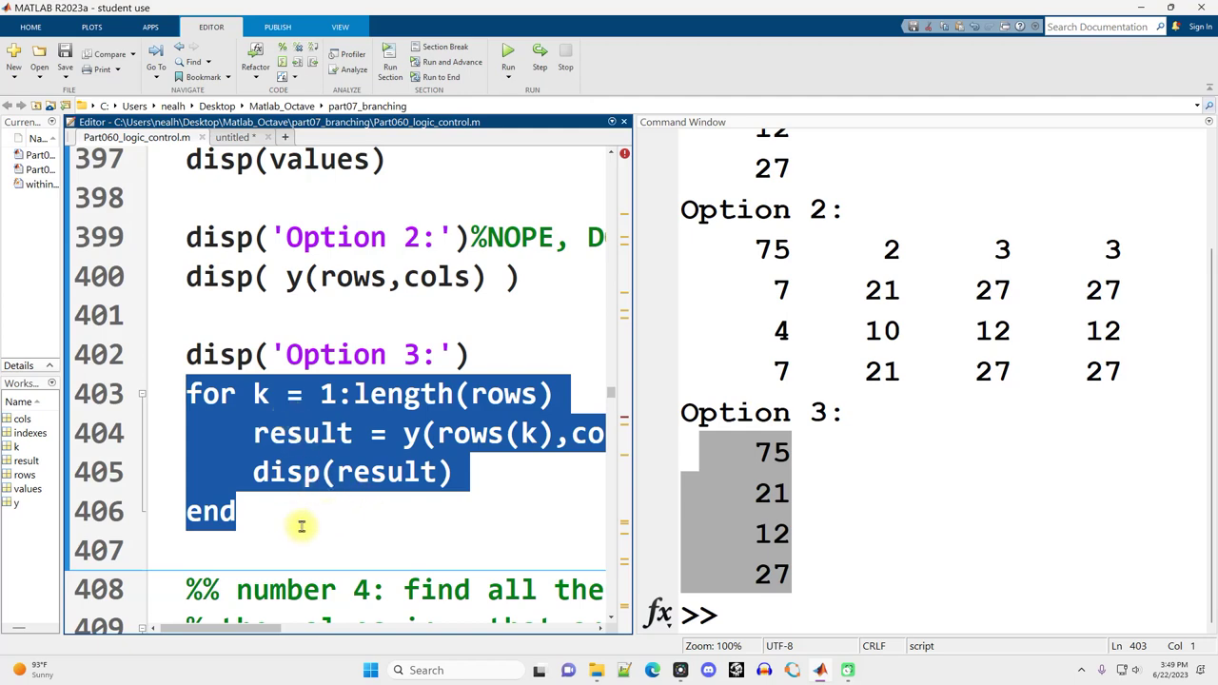
click(258, 546)
scroll(397, 321, down, 3)
Step: Widen the editor and examine section 4's y>10 & y<40 condition
scroll(397, 340, down, 1)
drag(186, 210, 381, 217)
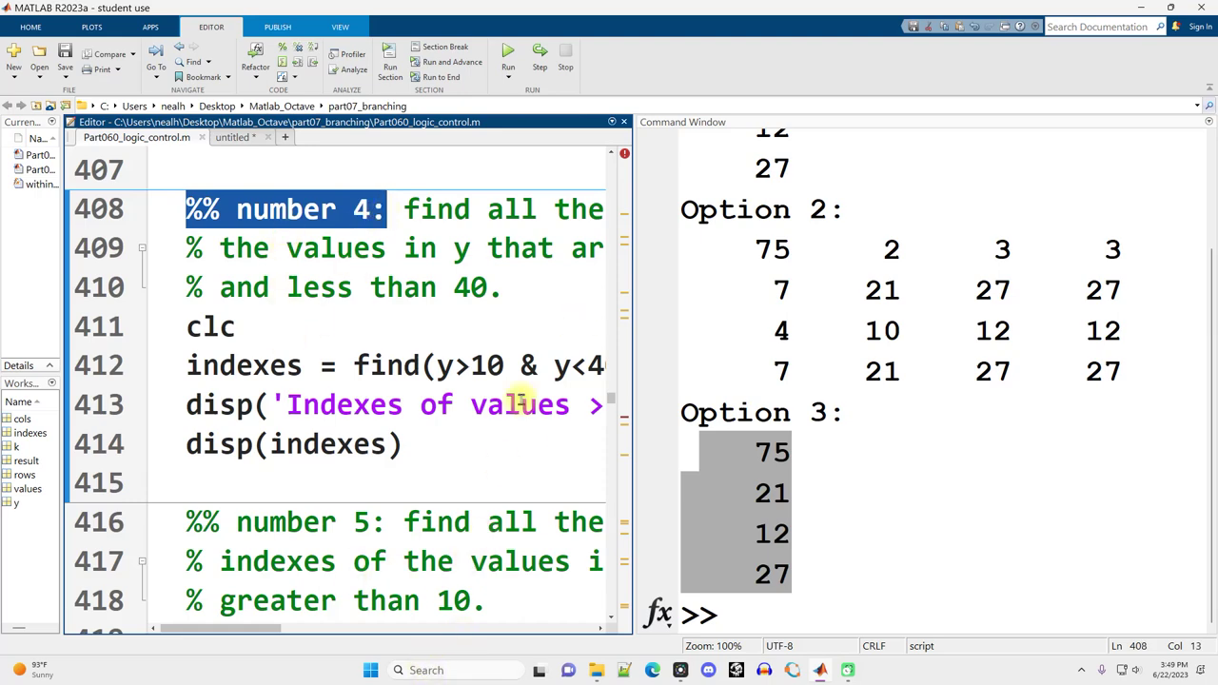
drag(633, 359, 856, 346)
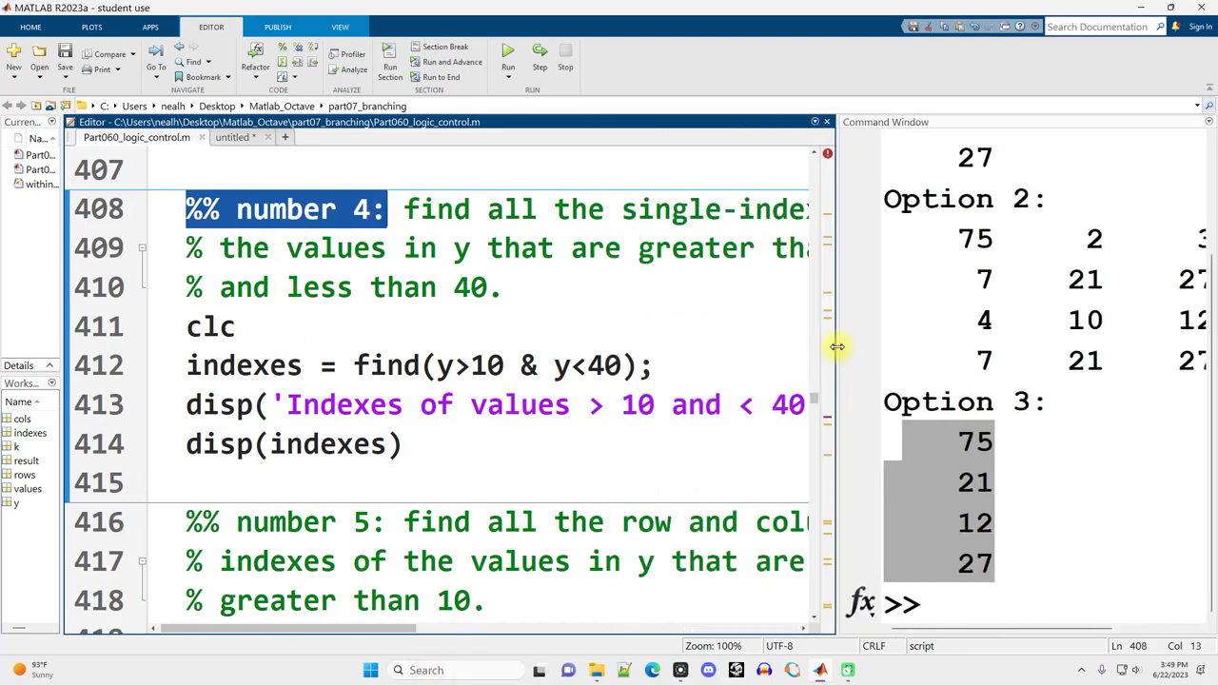
click(248, 208)
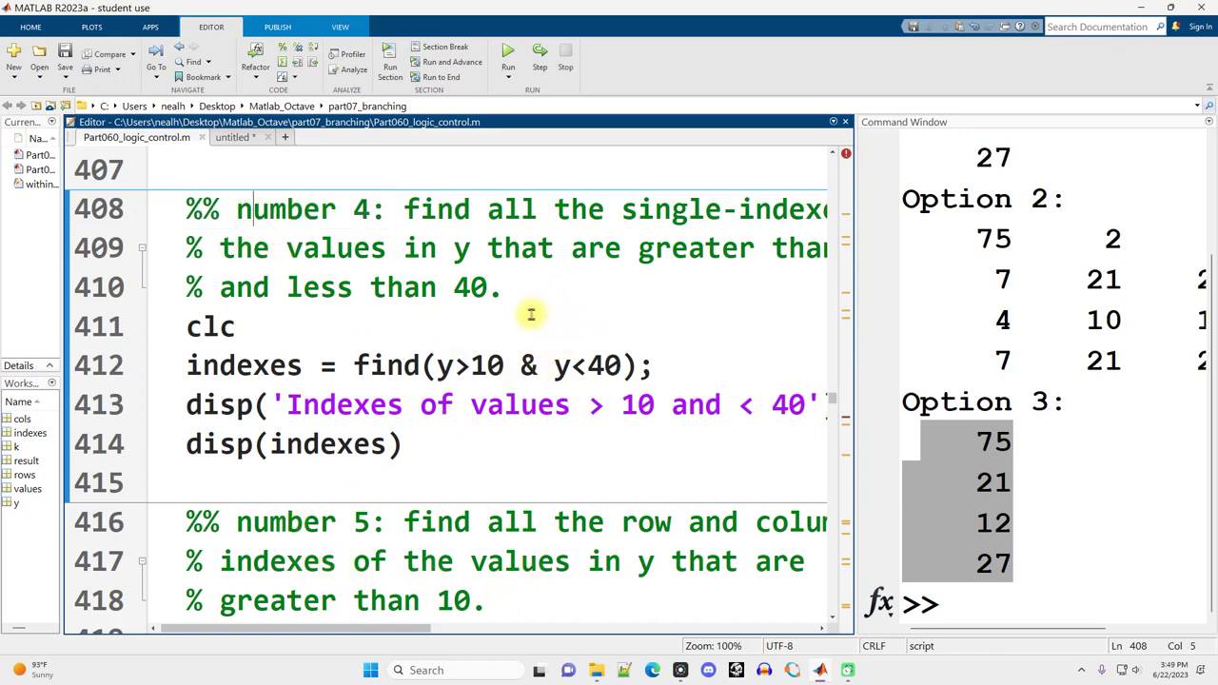
double_click(462, 249)
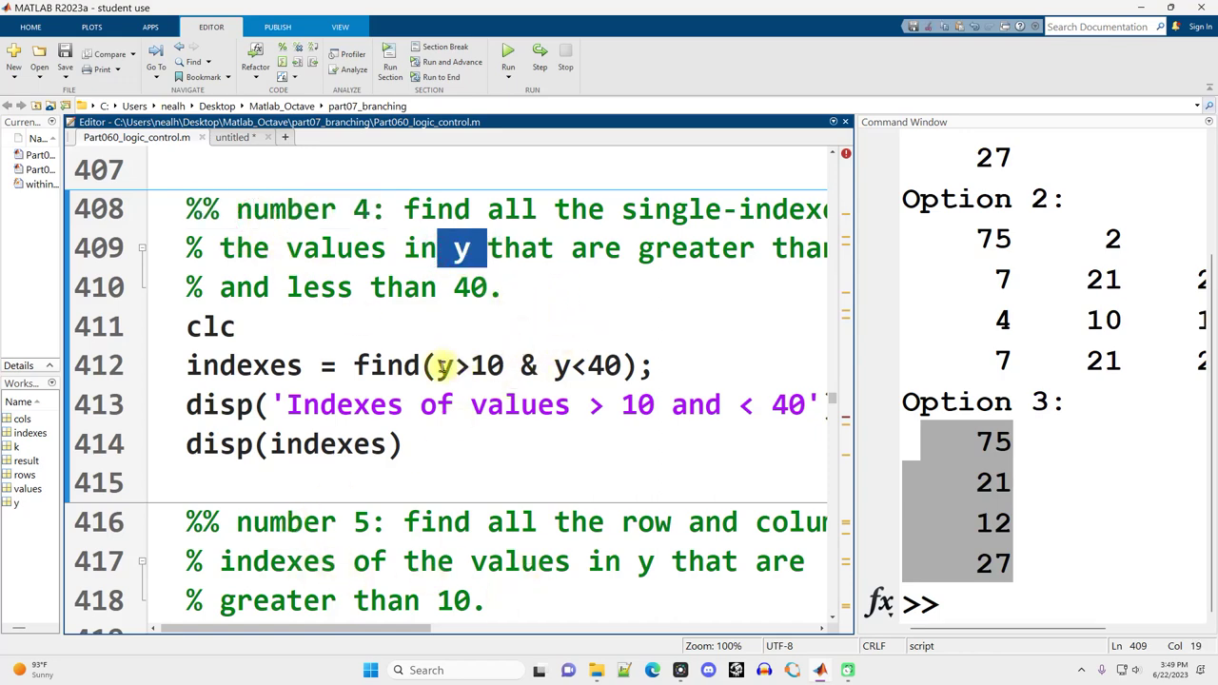
drag(437, 365, 664, 371)
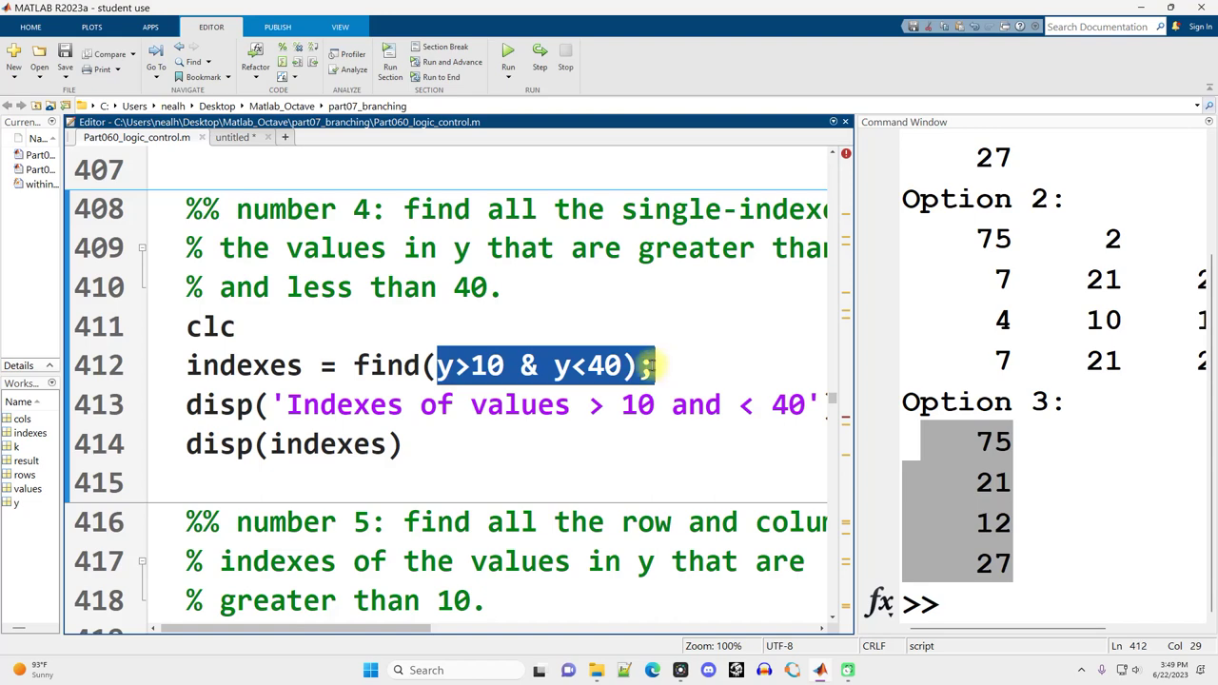
click(571, 366)
drag(436, 366, 626, 368)
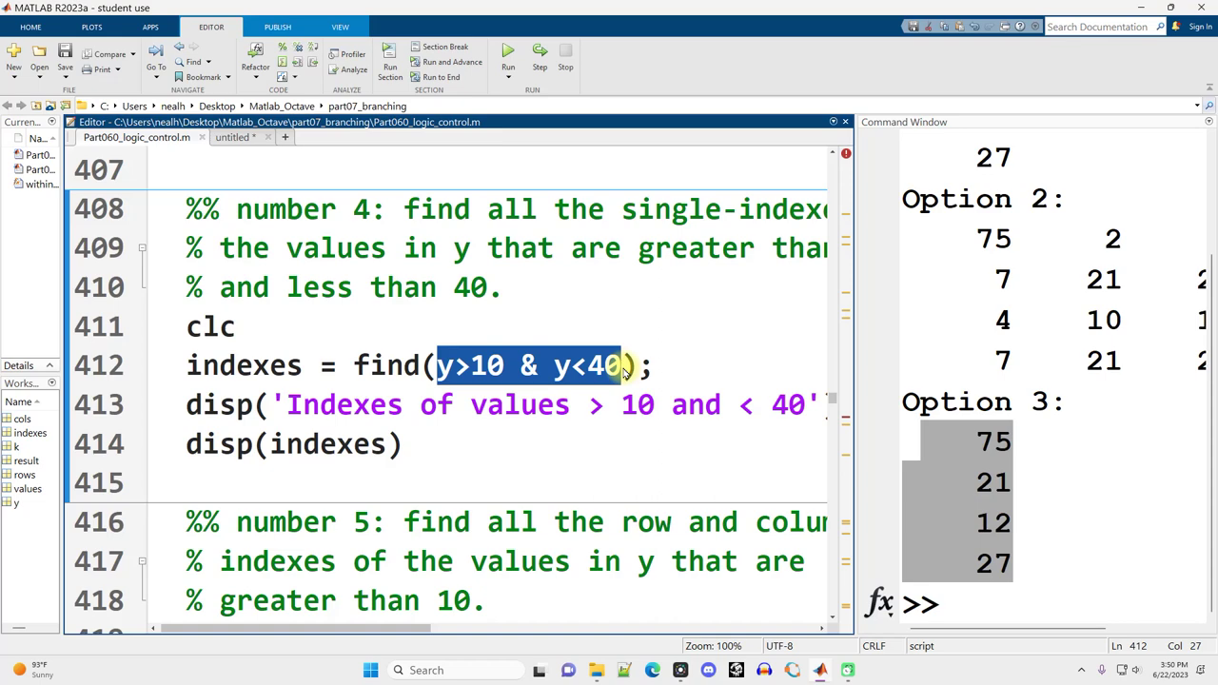
Step: Rewrite the condition as 10<y & y<40 and run it, listing indexes 6, 8, 9
click(436, 365)
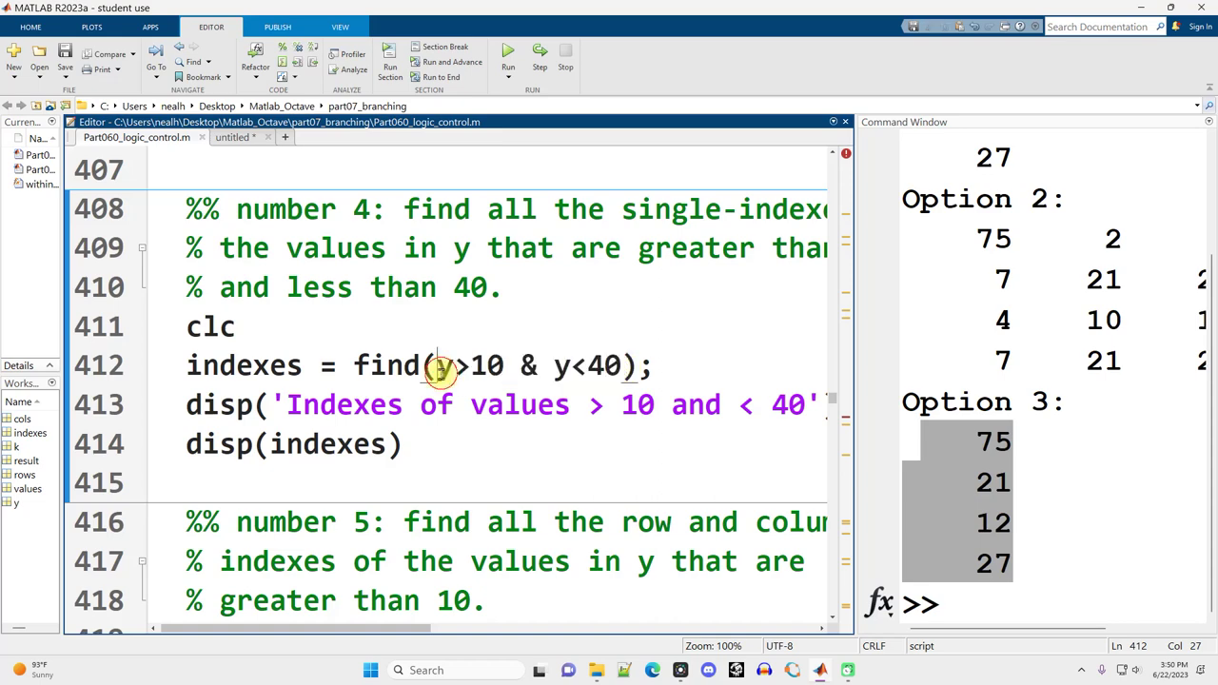
text(1)
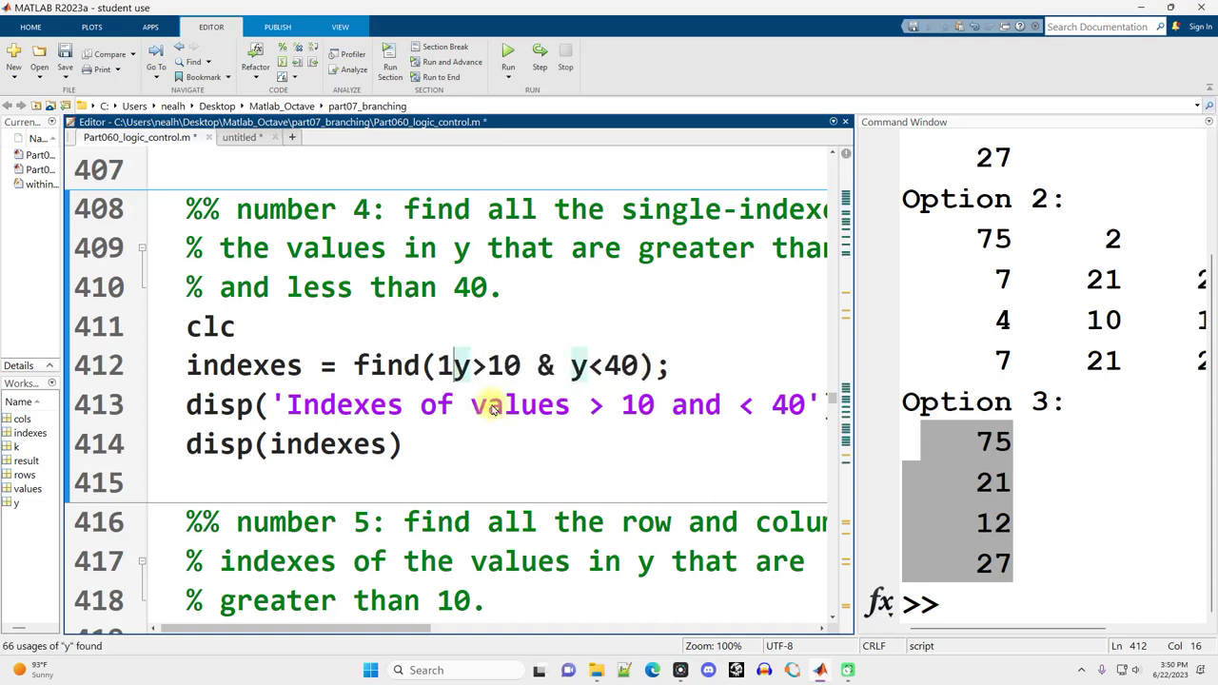
text(0<)
key(Right)
key(Delete)
key(Delete)
key(Delete)
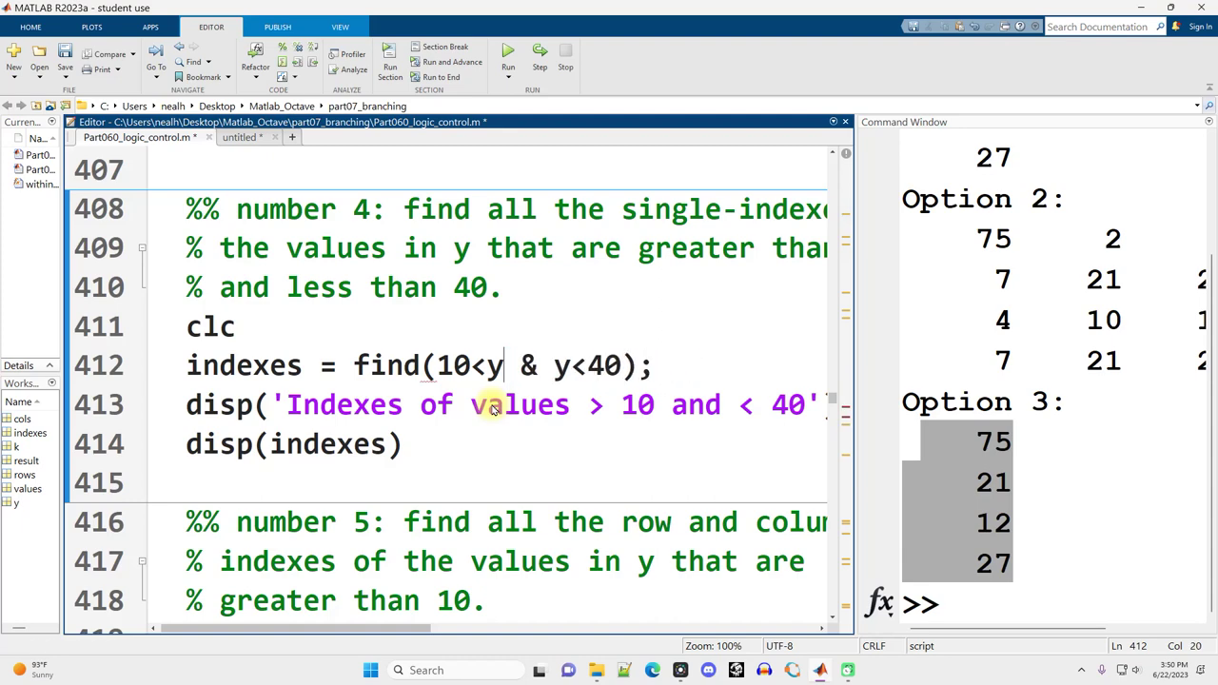
key(ctrl+Return)
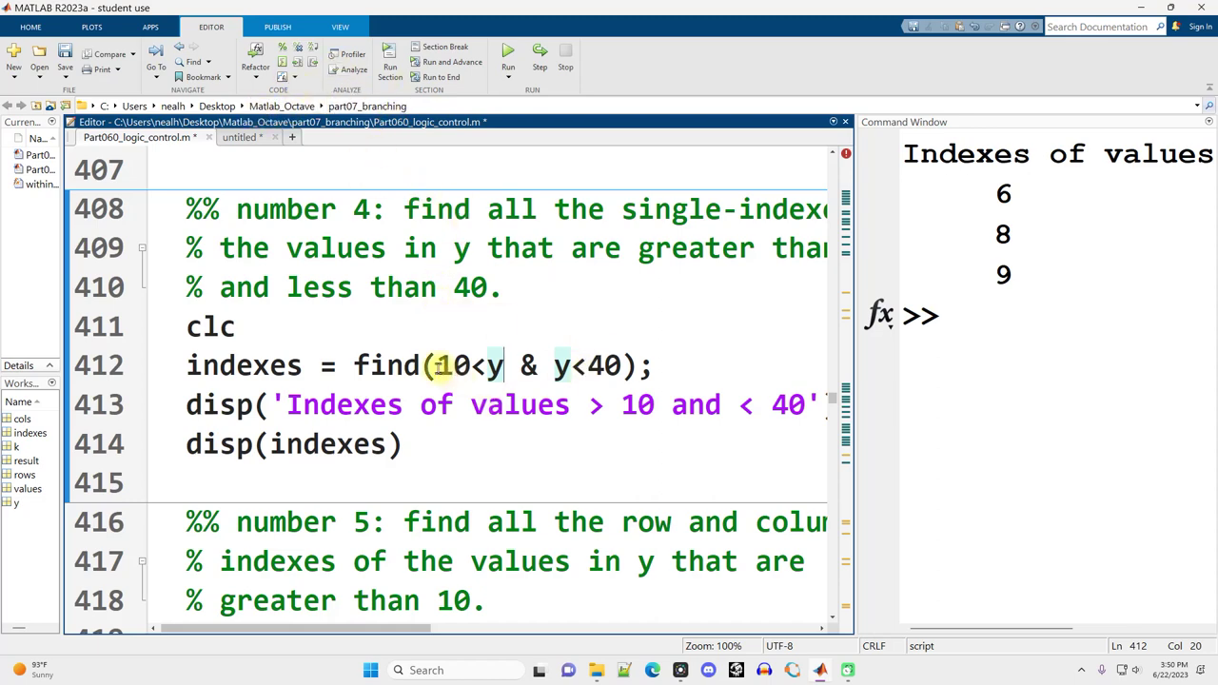
drag(437, 366, 620, 367)
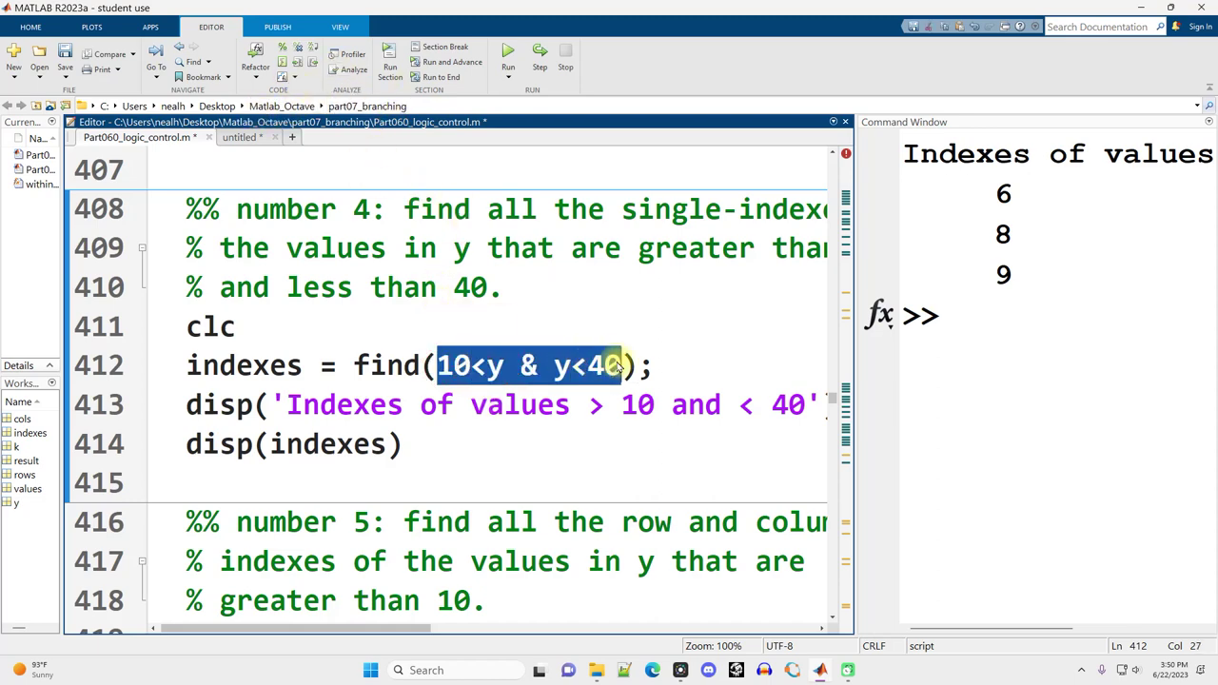
scroll(462, 285, down, 2)
drag(242, 386, 402, 505)
scroll(464, 378, down, 2)
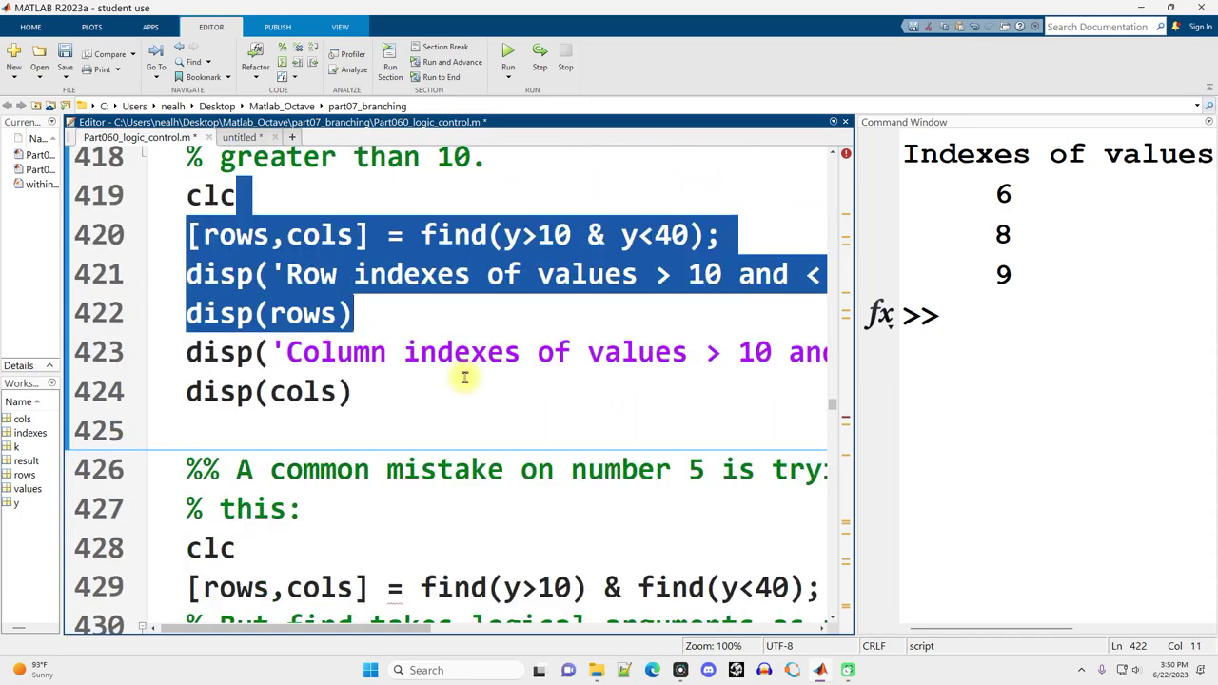
scroll(465, 378, down, 2)
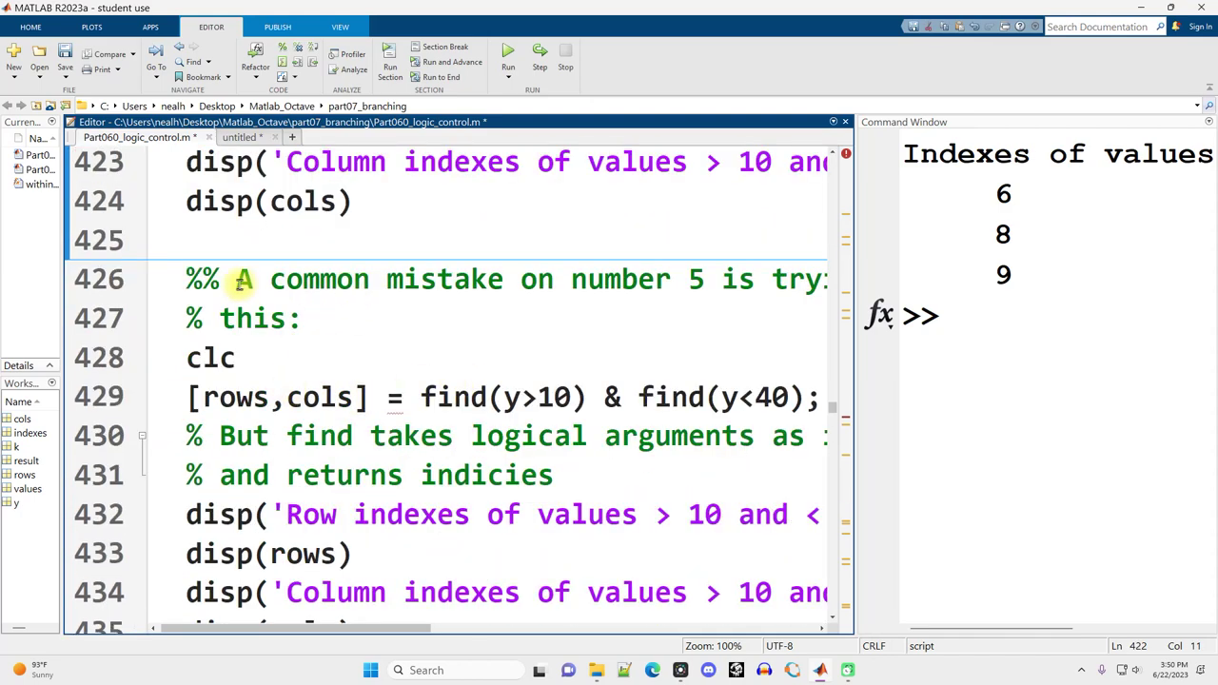
drag(238, 279, 723, 282)
scroll(657, 314, up, 2)
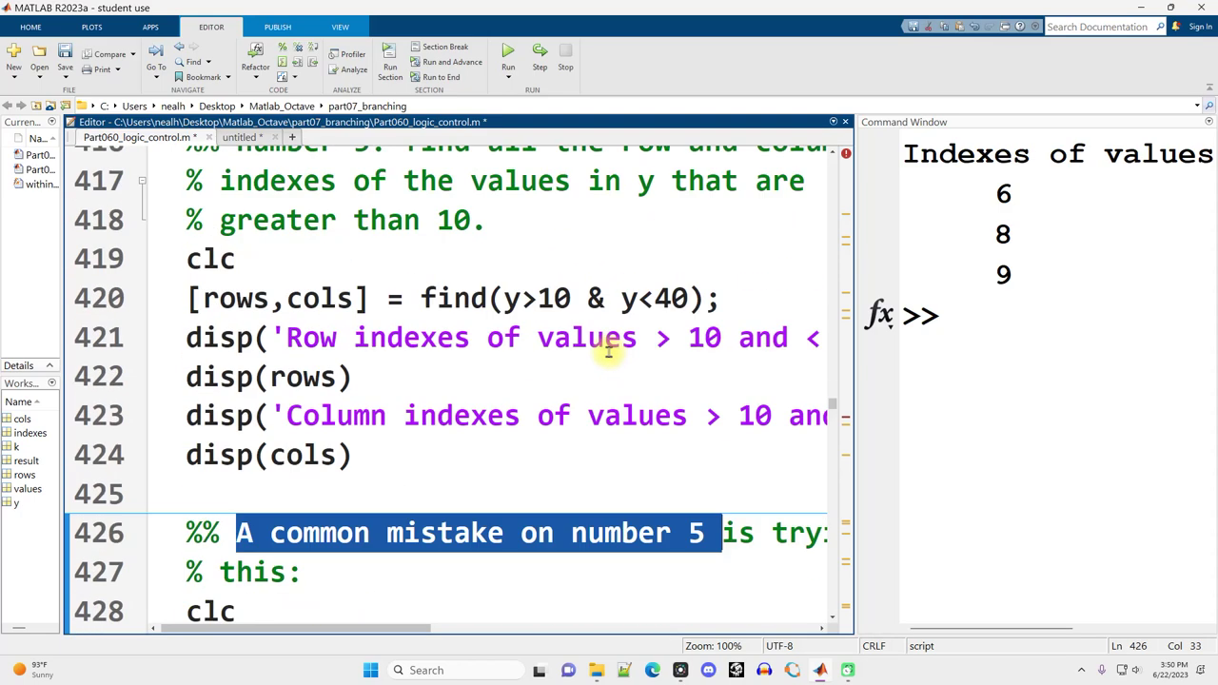
drag(404, 299, 721, 301)
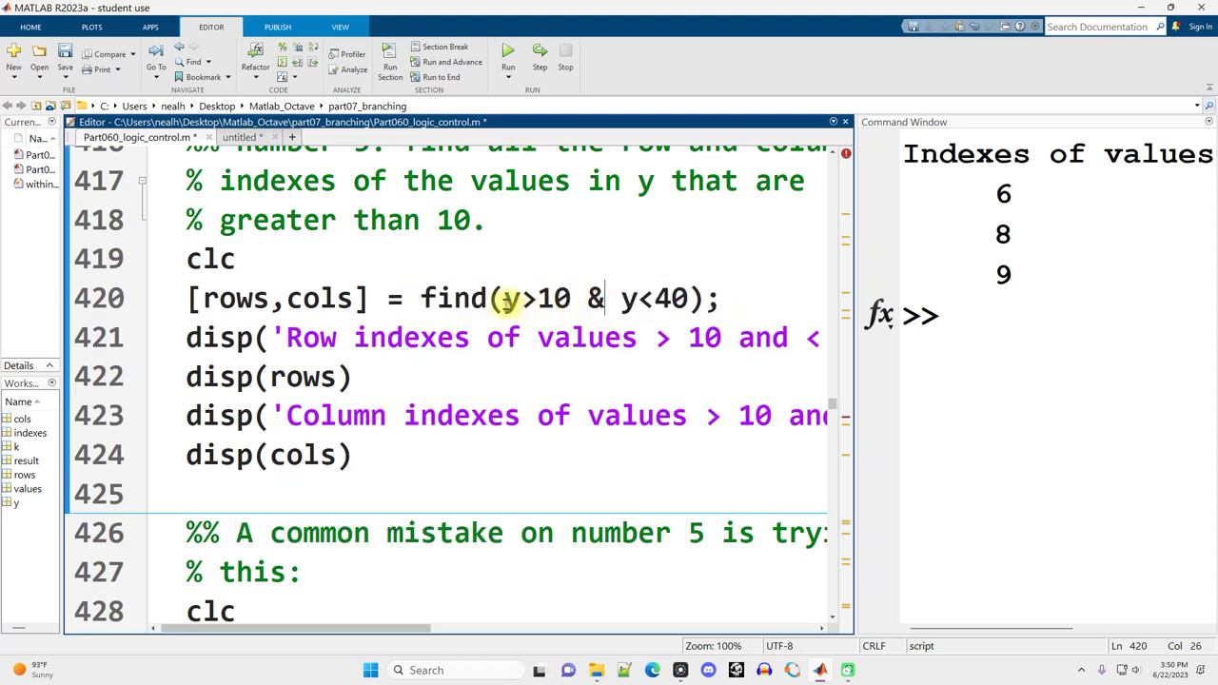
drag(503, 300, 691, 301)
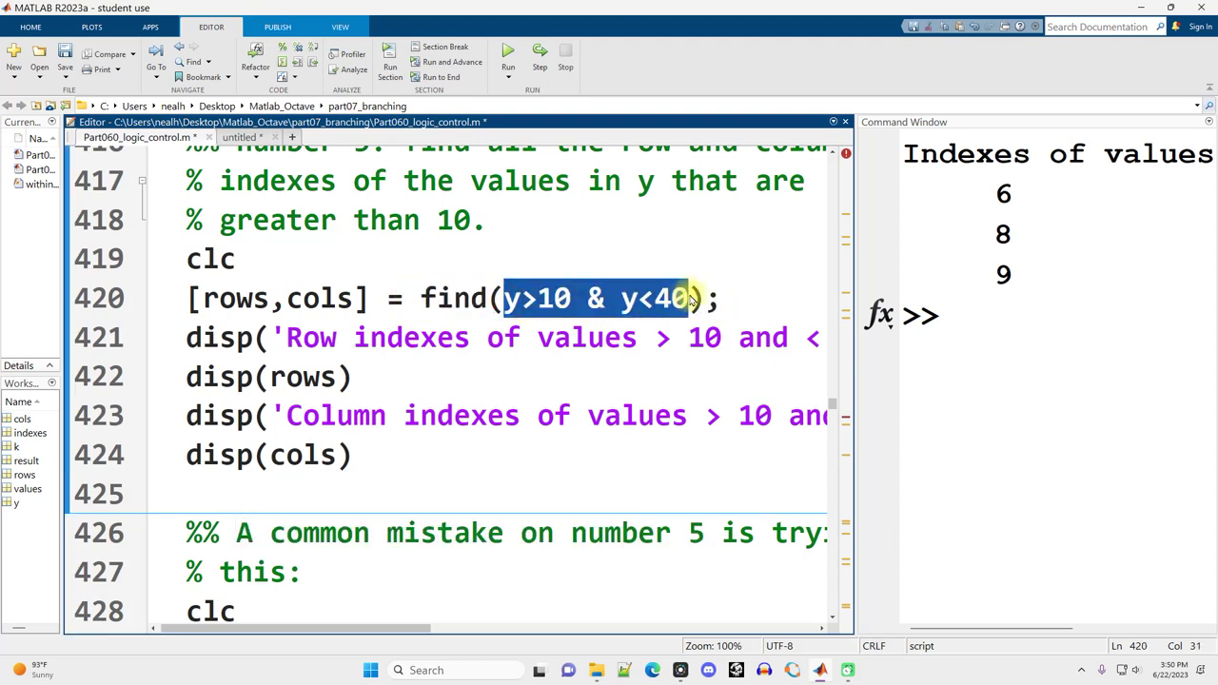
drag(421, 299, 502, 300)
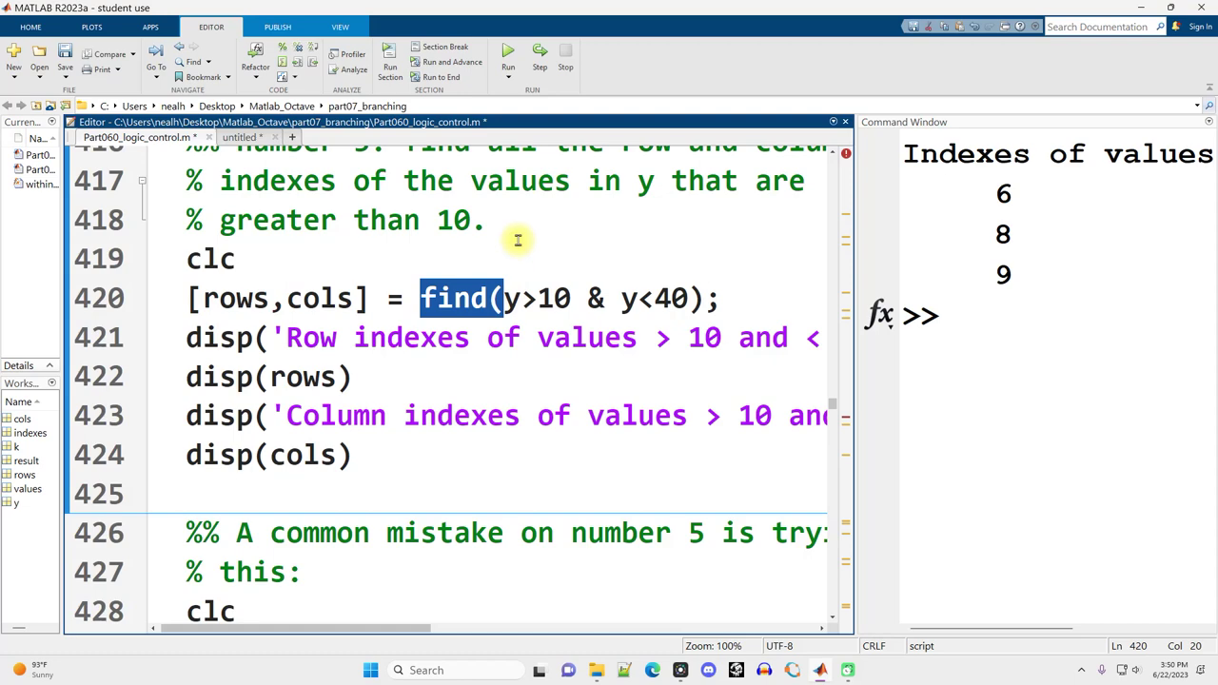
scroll(514, 252, down, 2)
drag(407, 397, 804, 401)
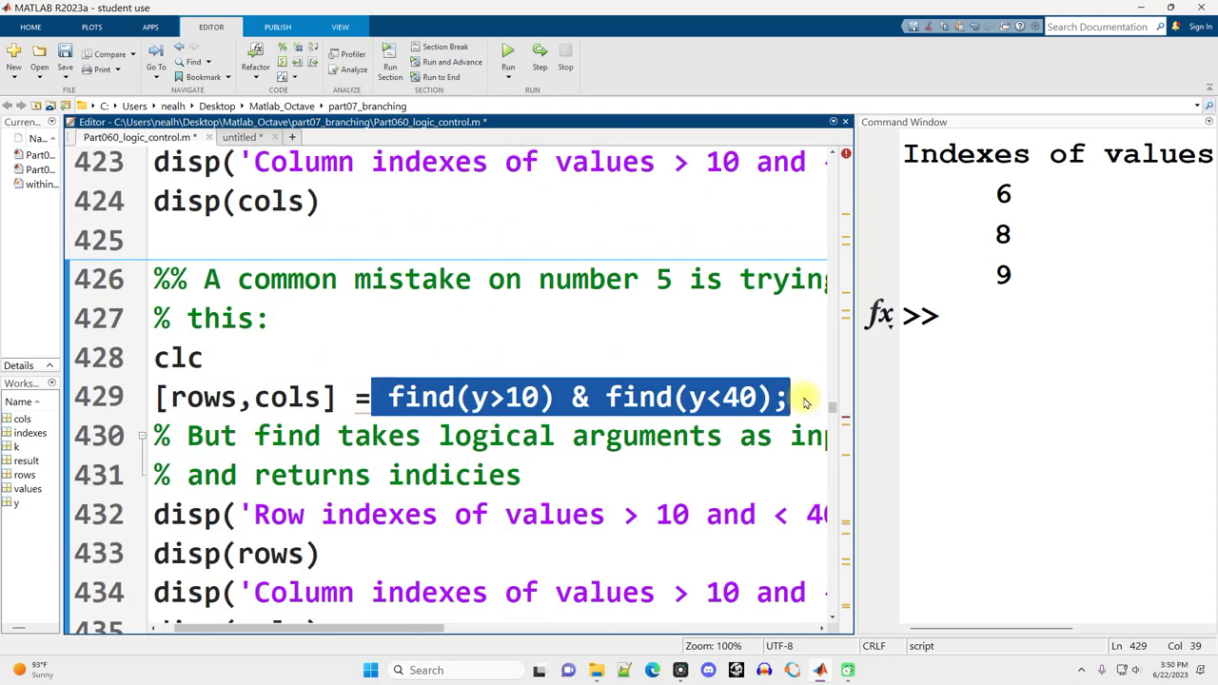
click(588, 398)
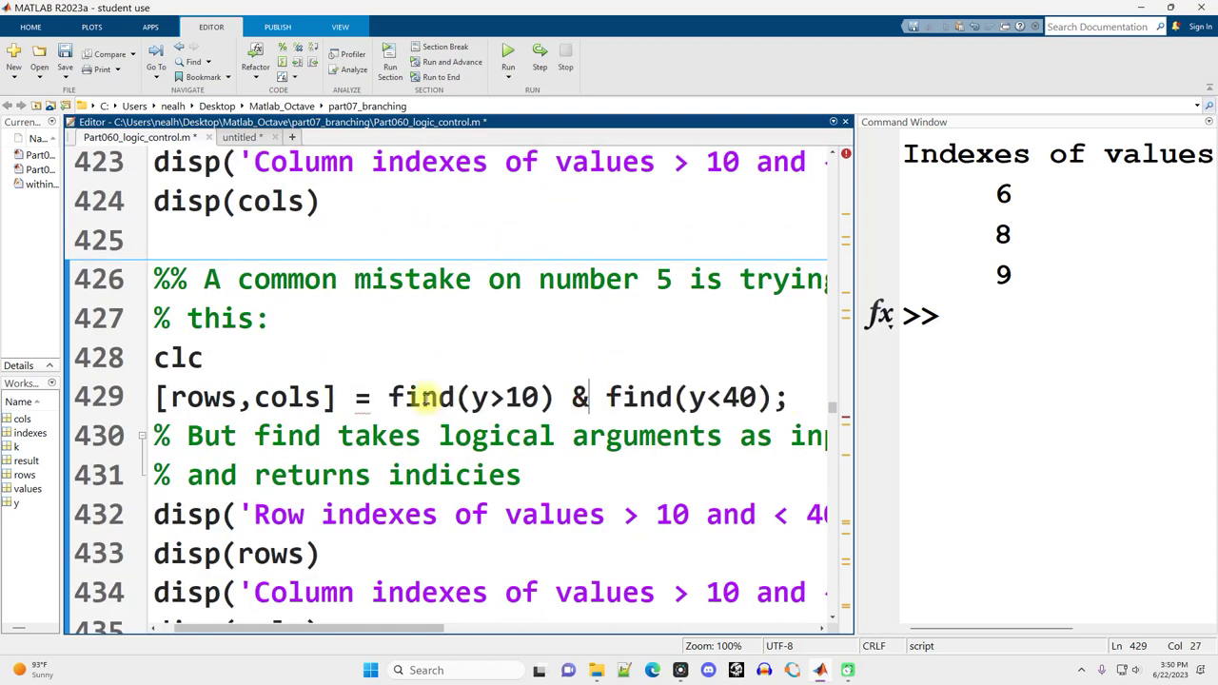
click(387, 397)
drag(423, 399, 788, 398)
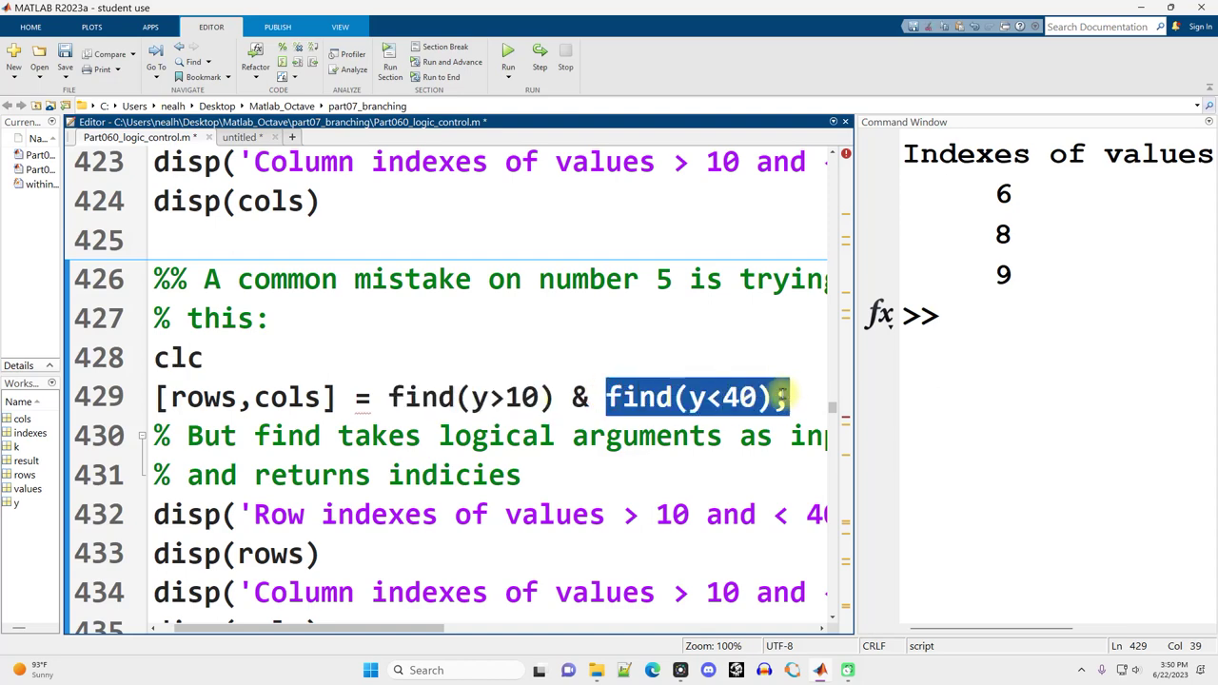
click(663, 398)
drag(598, 398, 663, 400)
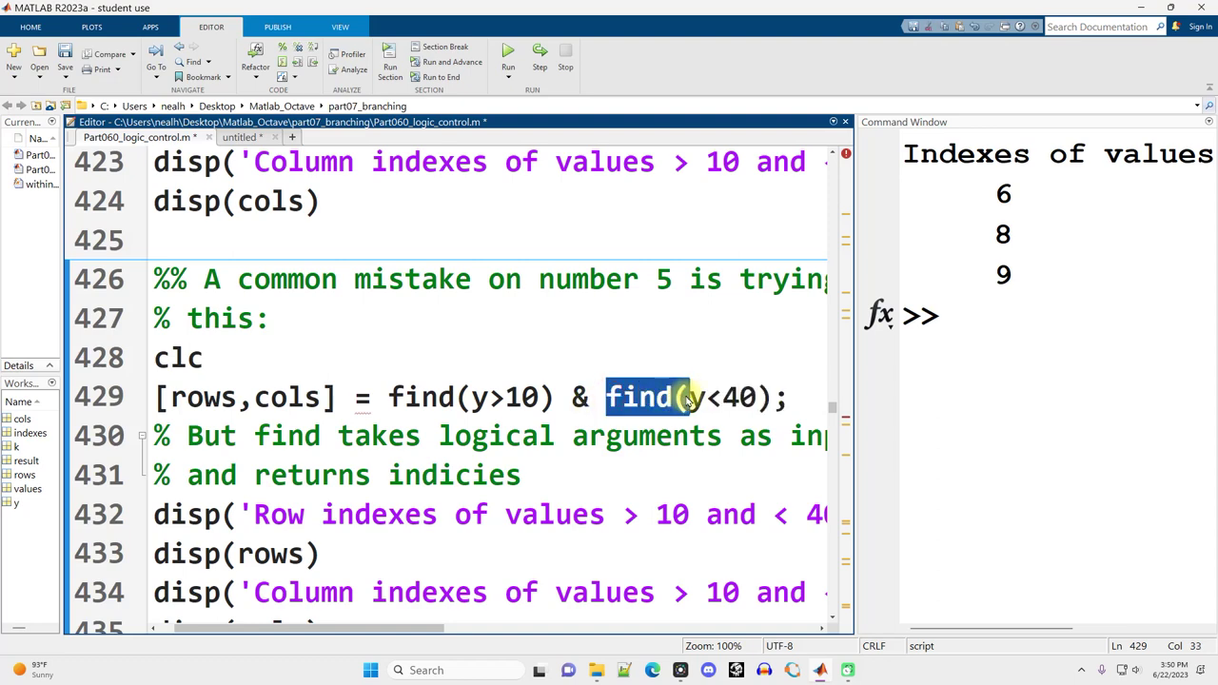
drag(689, 400, 672, 418)
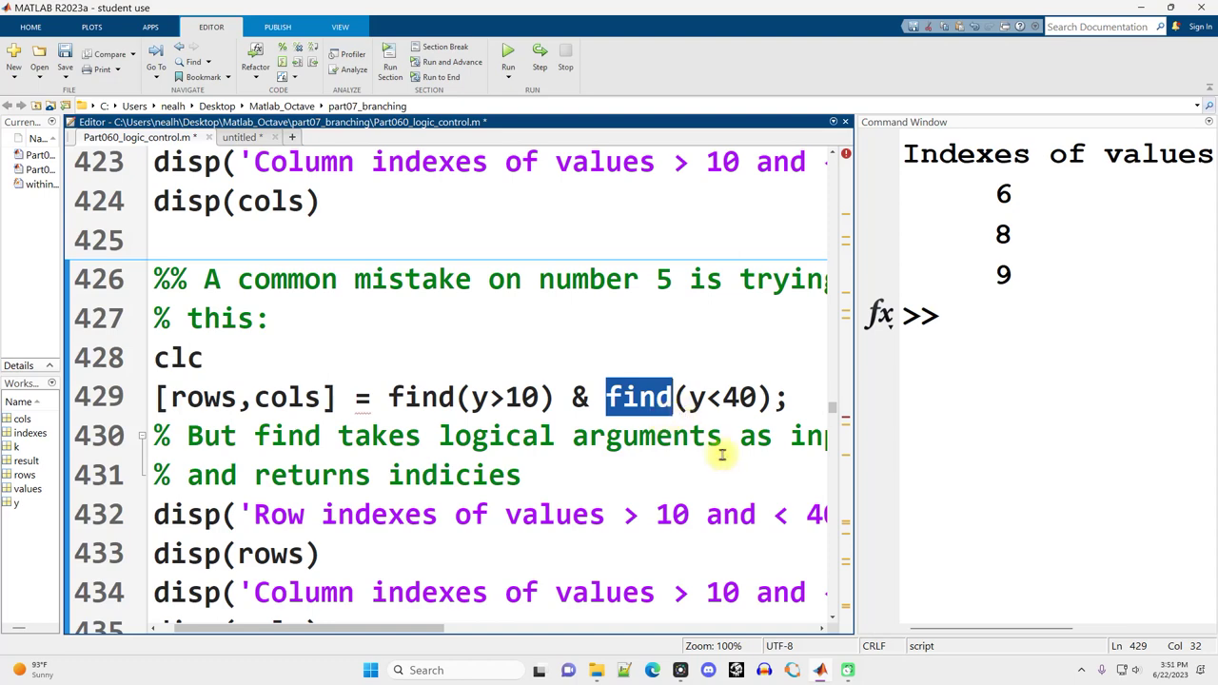
scroll(655, 467, up, 2)
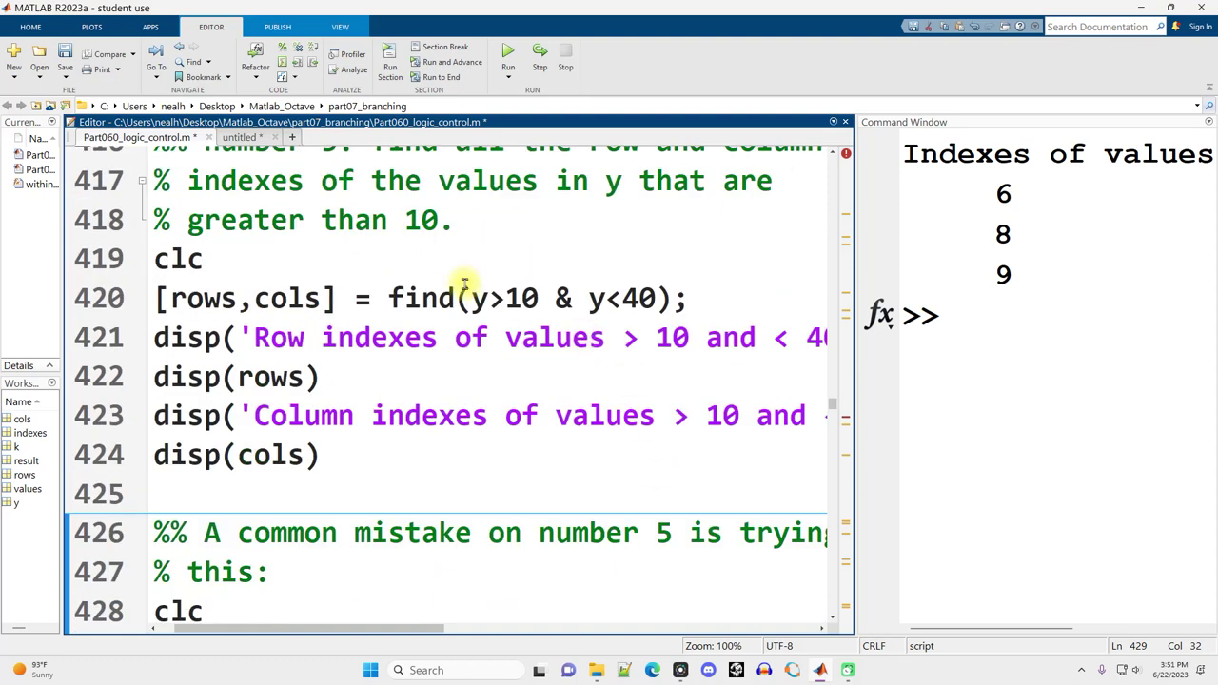
drag(470, 299, 656, 299)
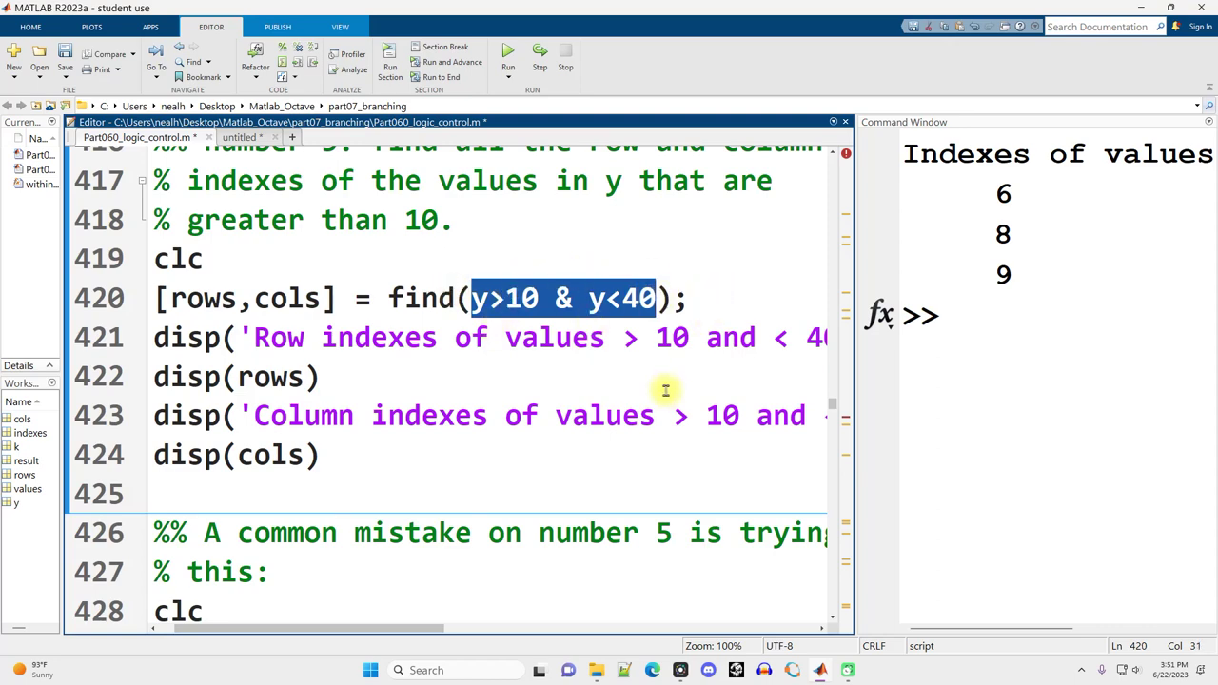
scroll(655, 380, down, 1)
click(386, 234)
drag(387, 234, 472, 234)
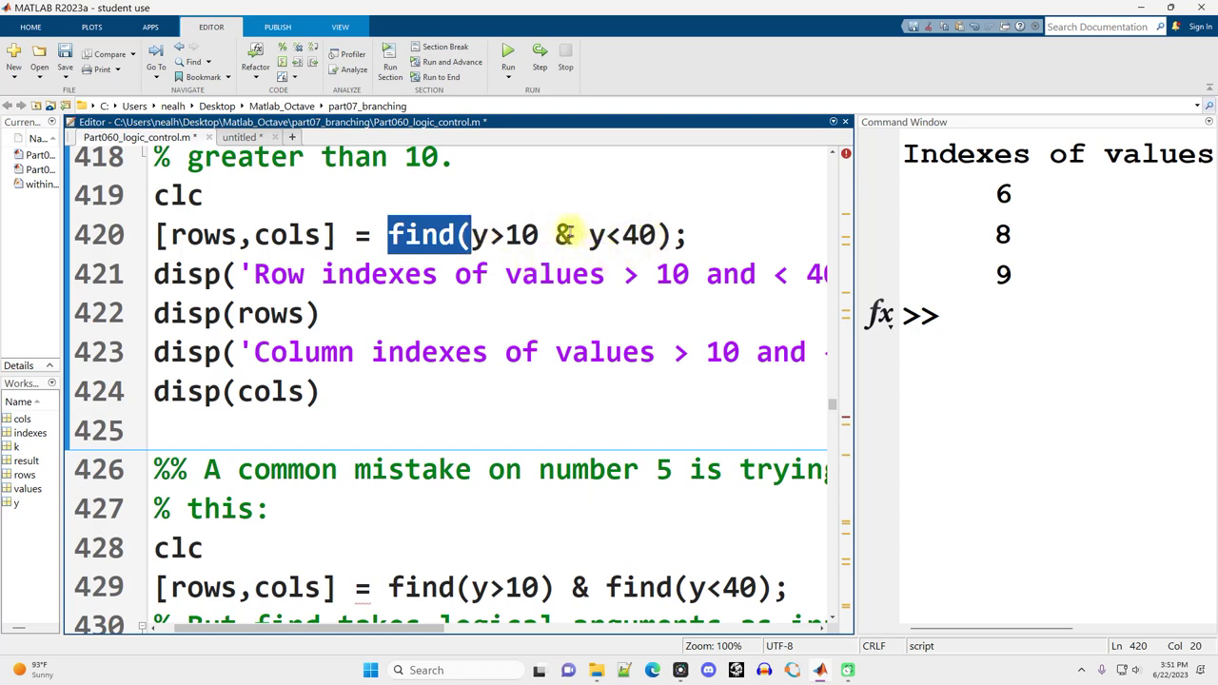
double_click(479, 234)
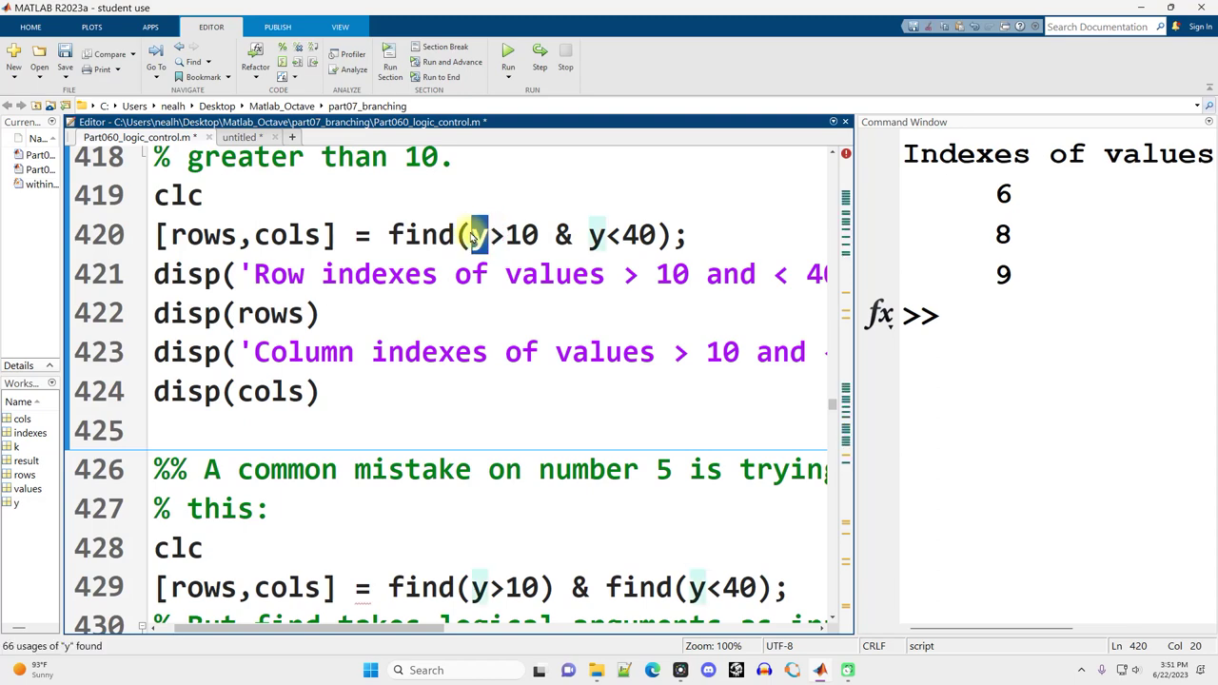
scroll(590, 285, down, 1)
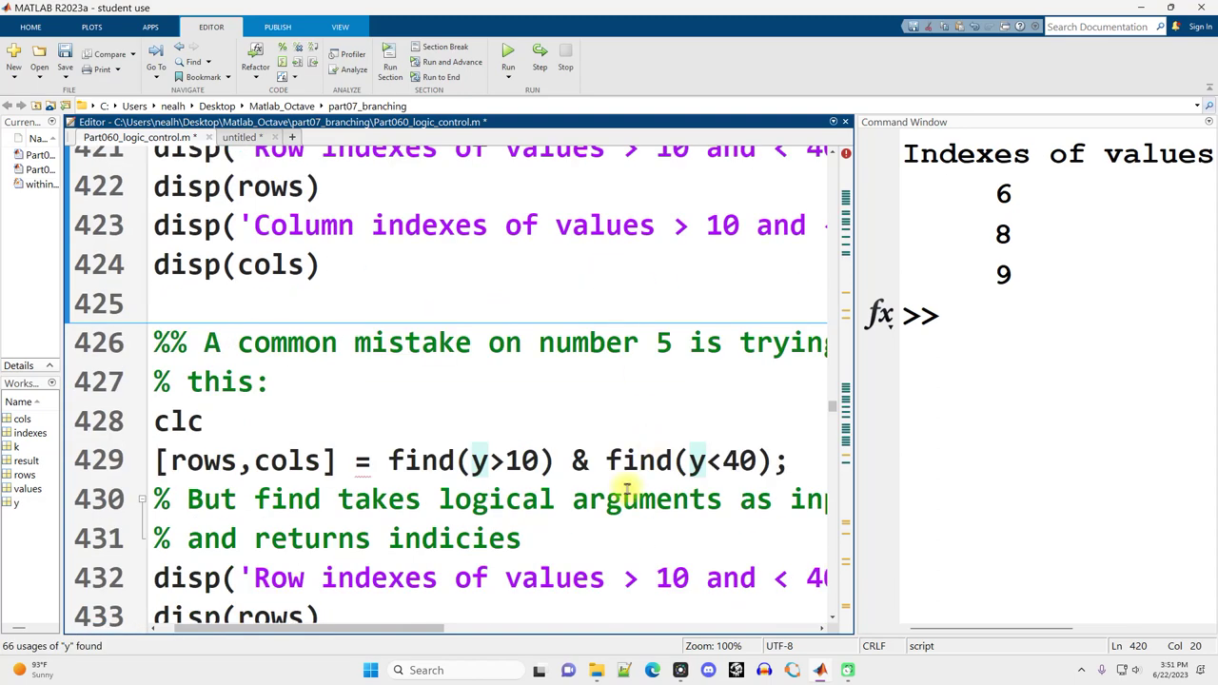
Step: Examine each piece of line 429: [rows,cols] = find(y>10) & find(y<40)
drag(561, 462, 605, 463)
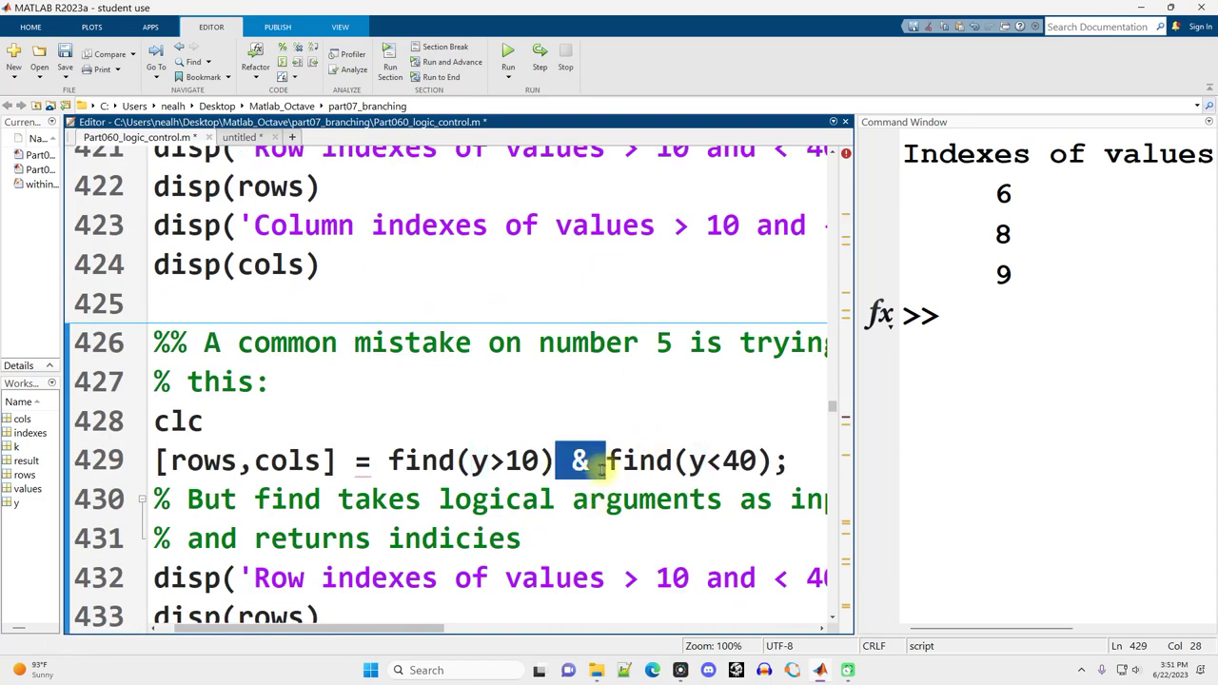
drag(388, 461, 557, 461)
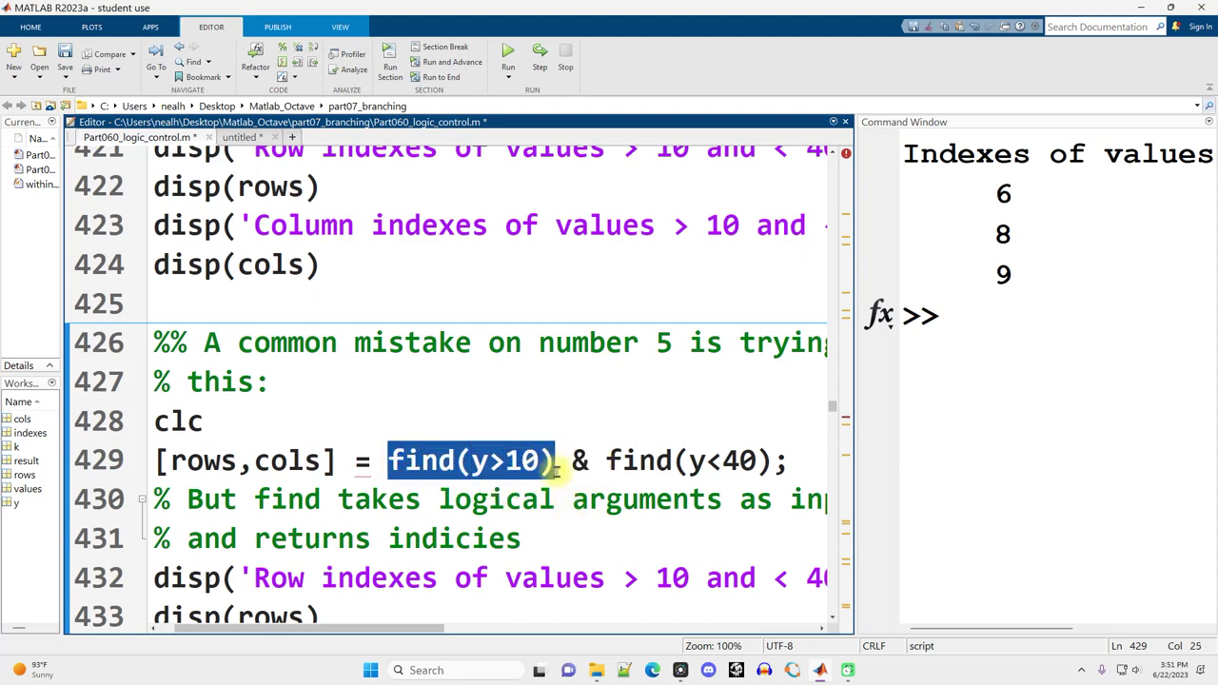
drag(557, 463, 390, 460)
click(590, 458)
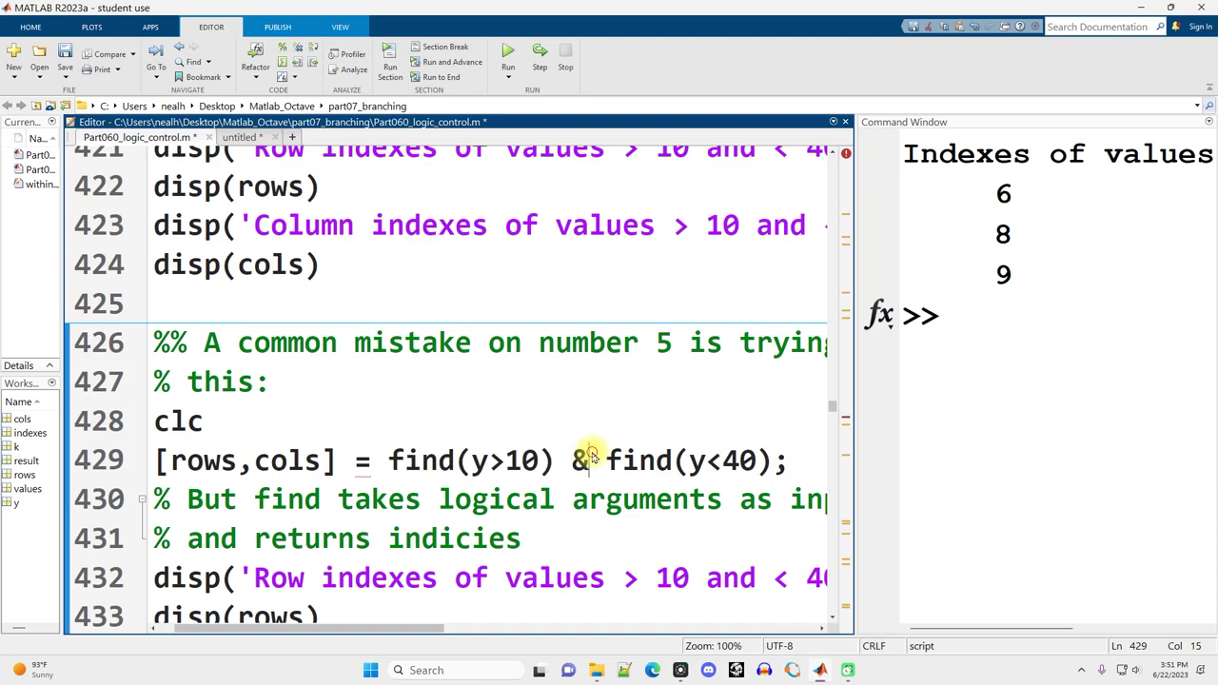
drag(606, 460, 779, 464)
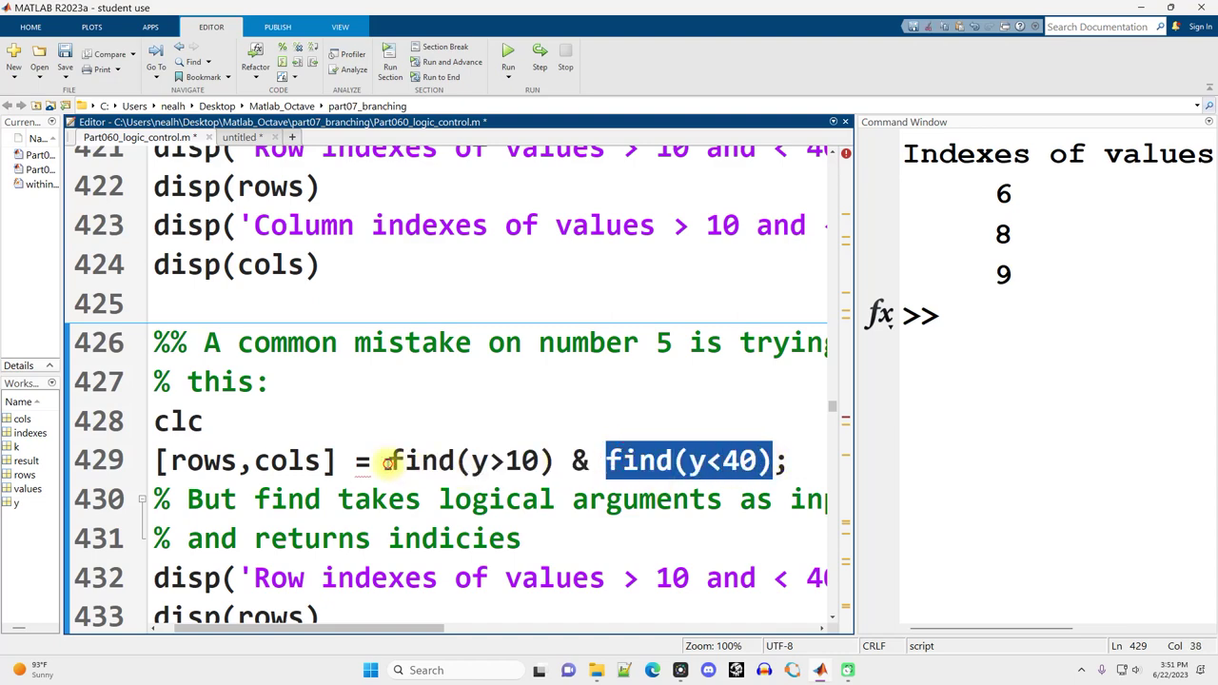
drag(392, 463, 571, 467)
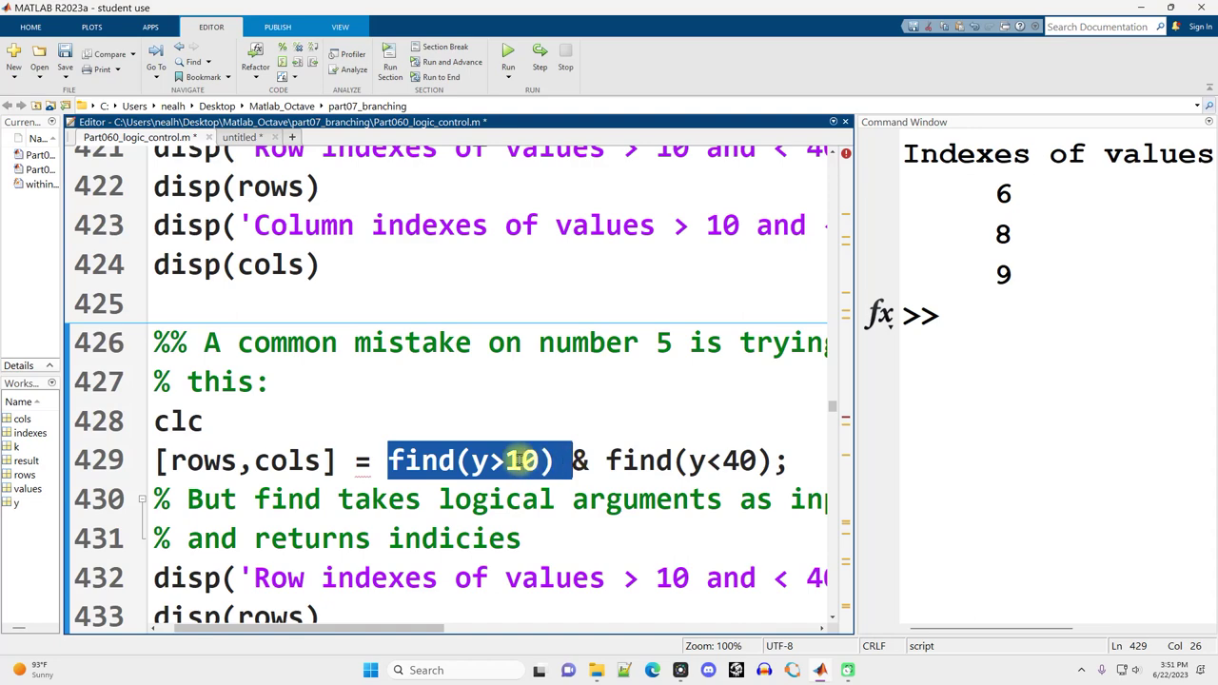
click(971, 360)
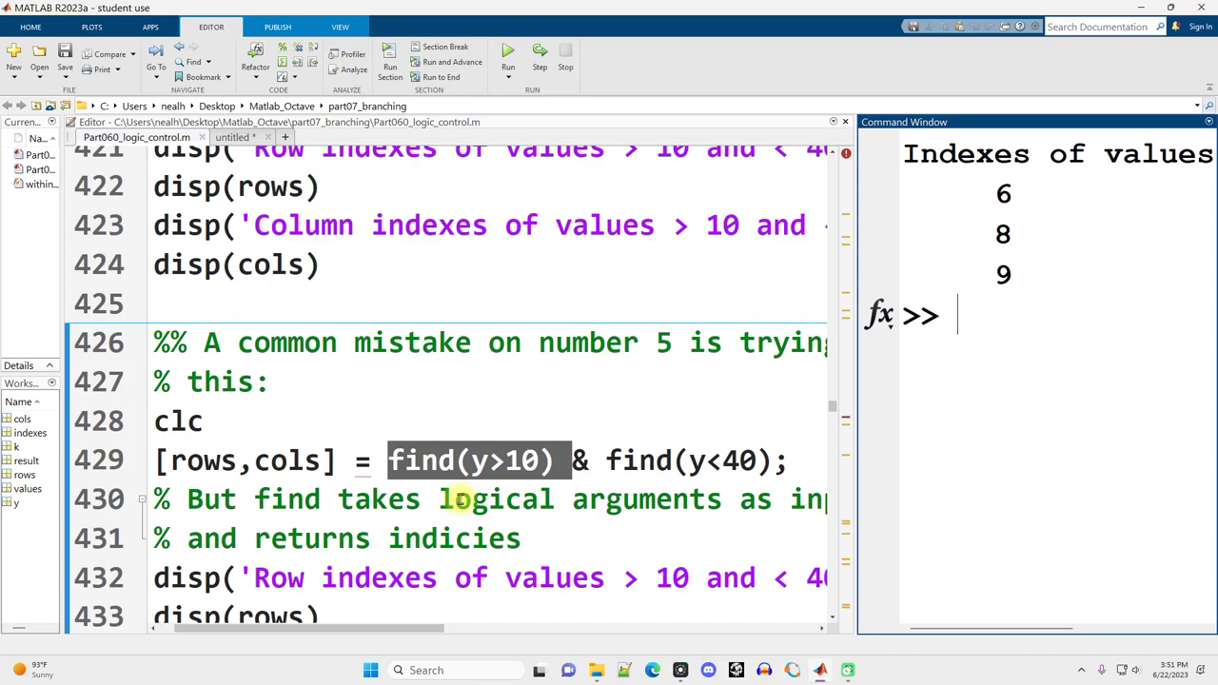
drag(372, 462, 780, 469)
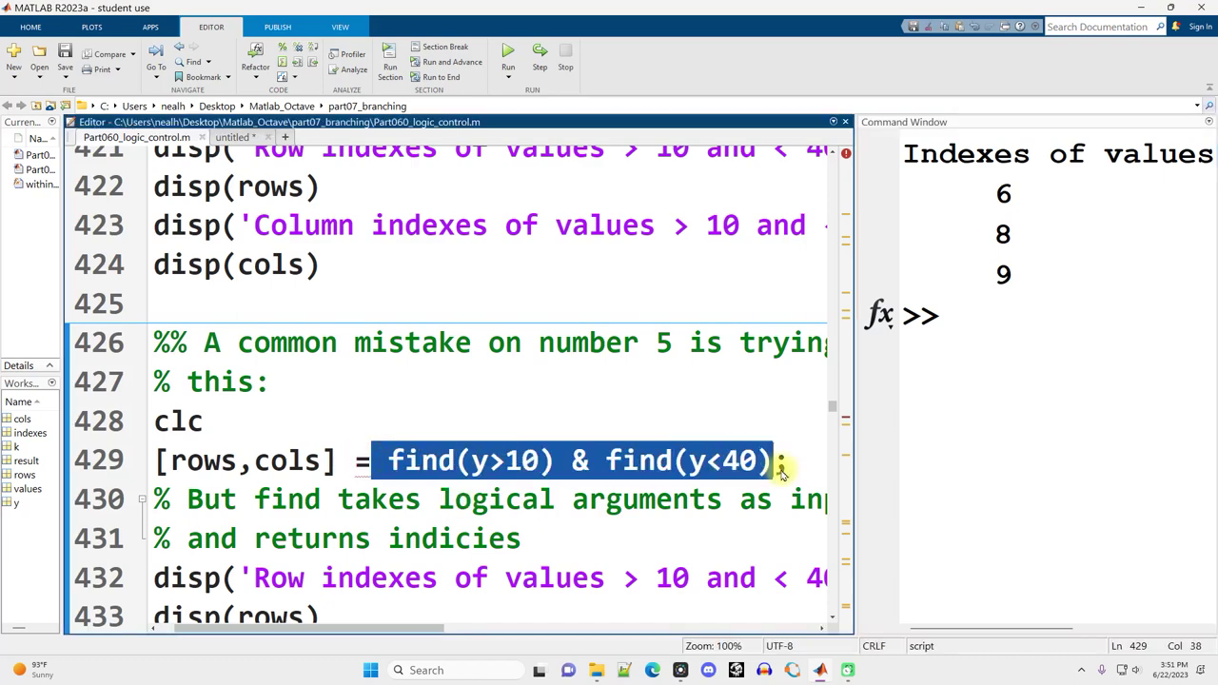
drag(349, 631, 305, 633)
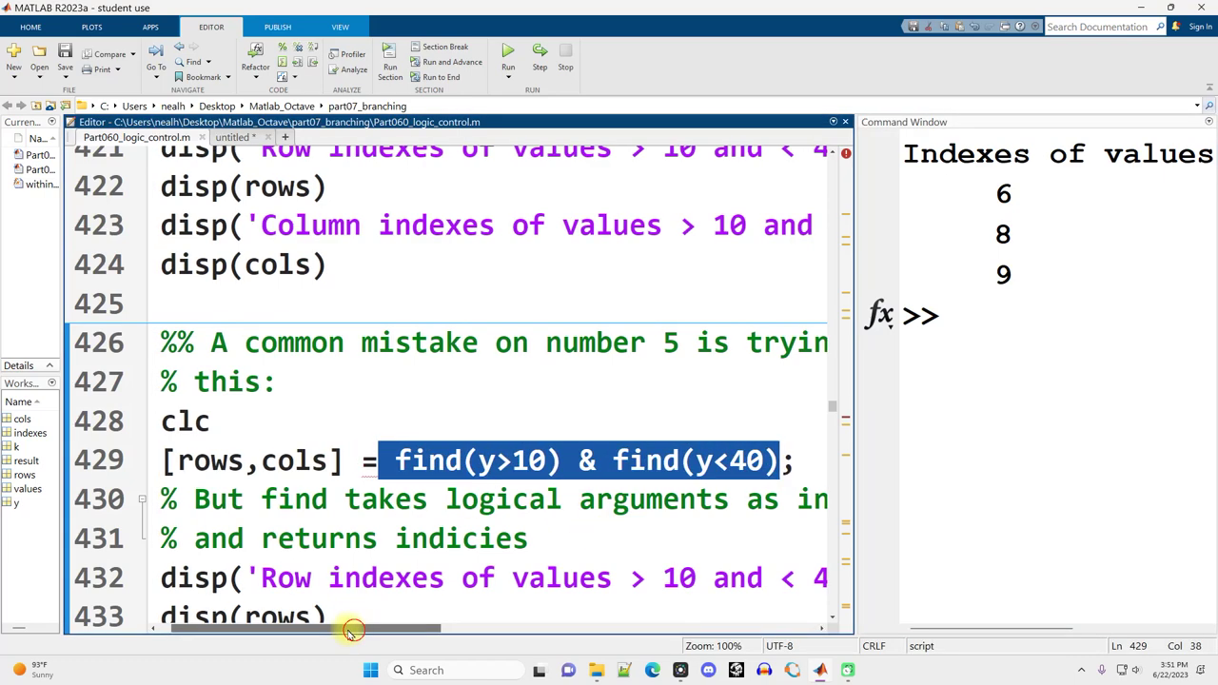
drag(393, 462, 194, 462)
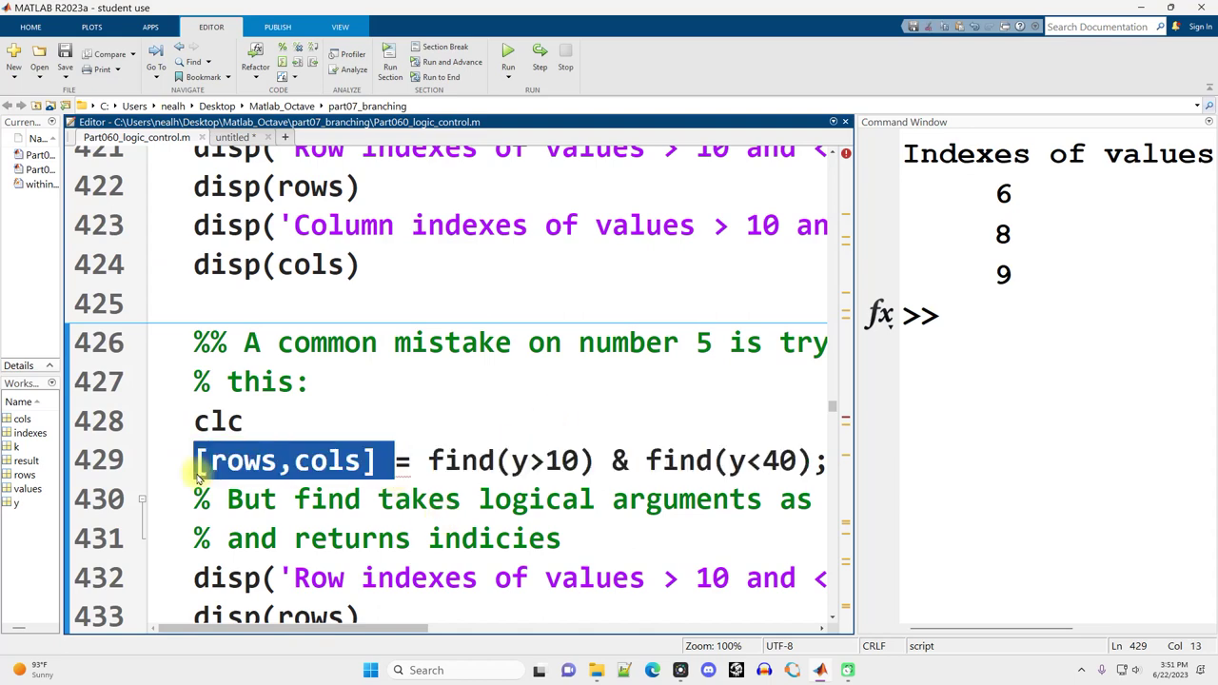
double_click(618, 459)
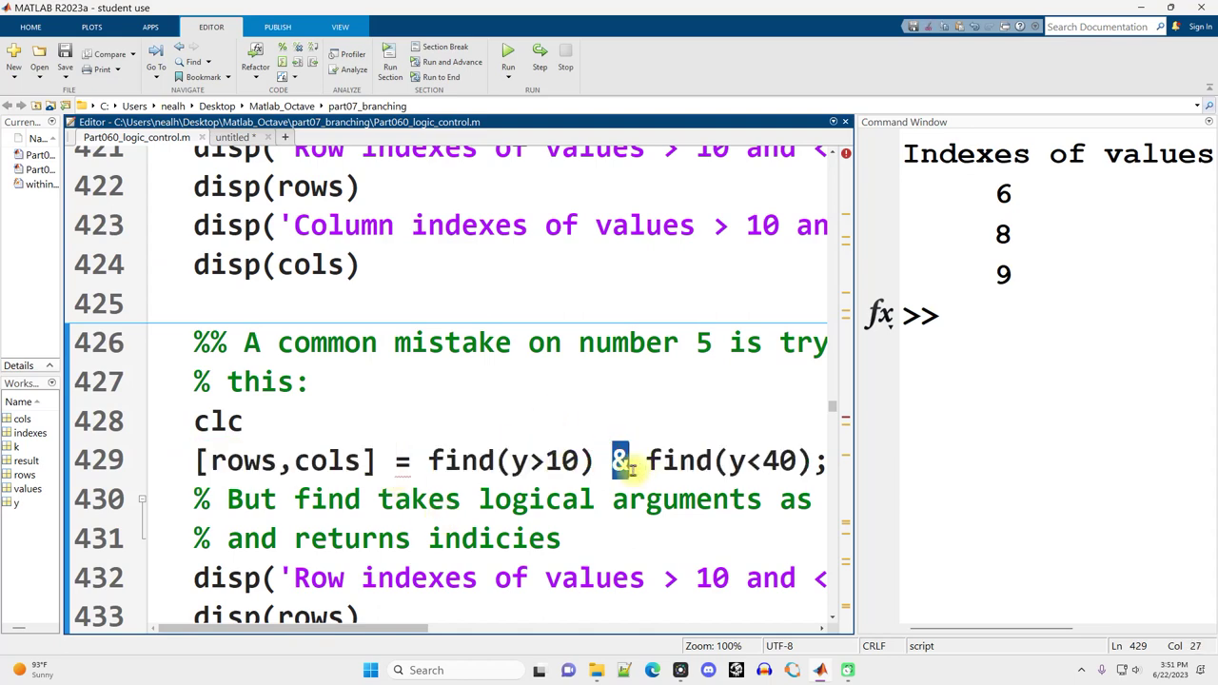
drag(427, 460, 766, 464)
click(695, 462)
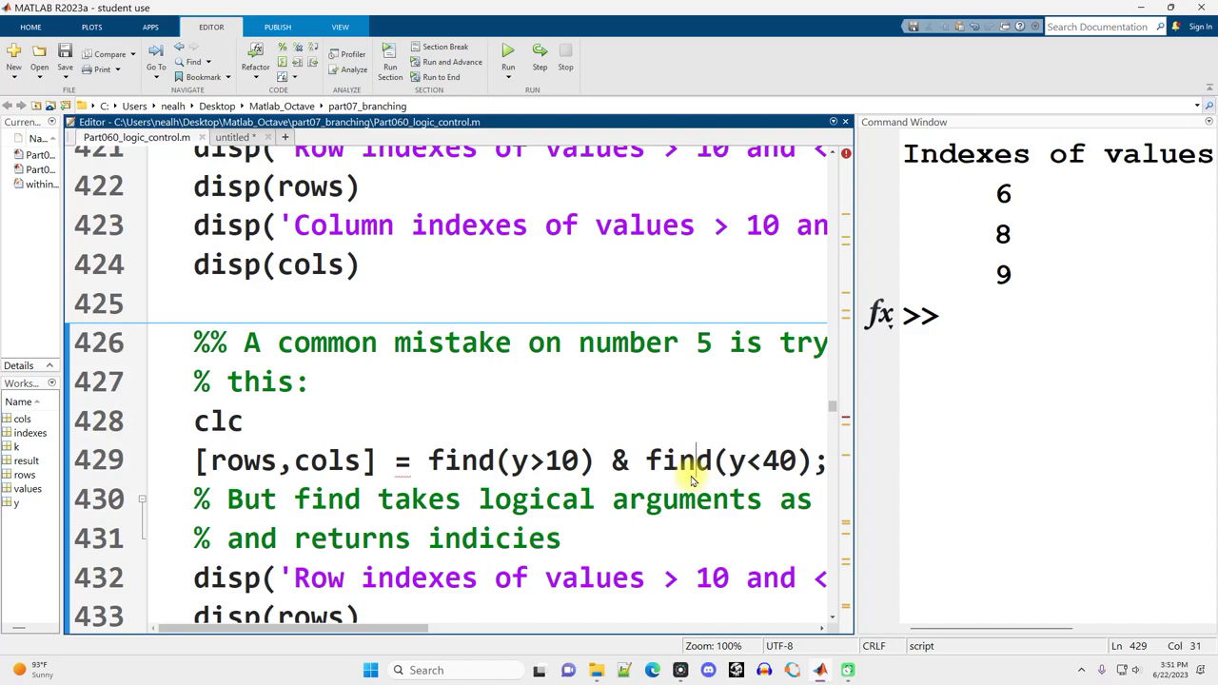
scroll(692, 481, down, 3)
scroll(531, 413, down, 1)
scroll(531, 413, down, 1)
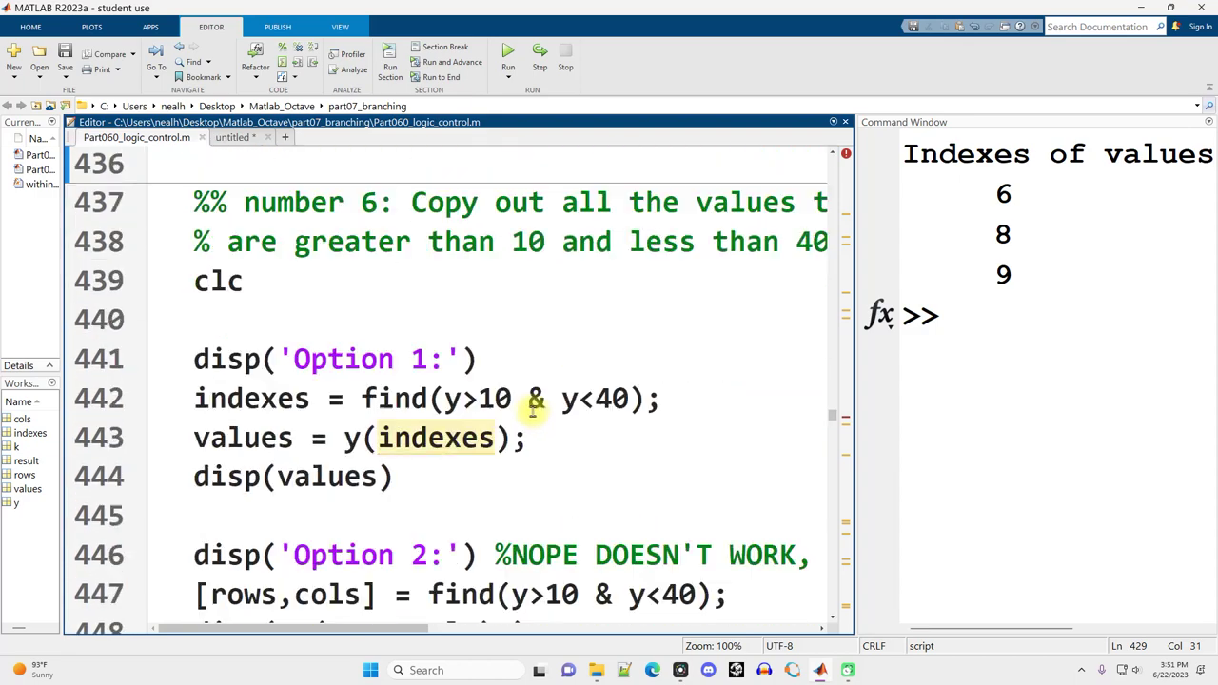
drag(323, 354, 514, 505)
click(550, 482)
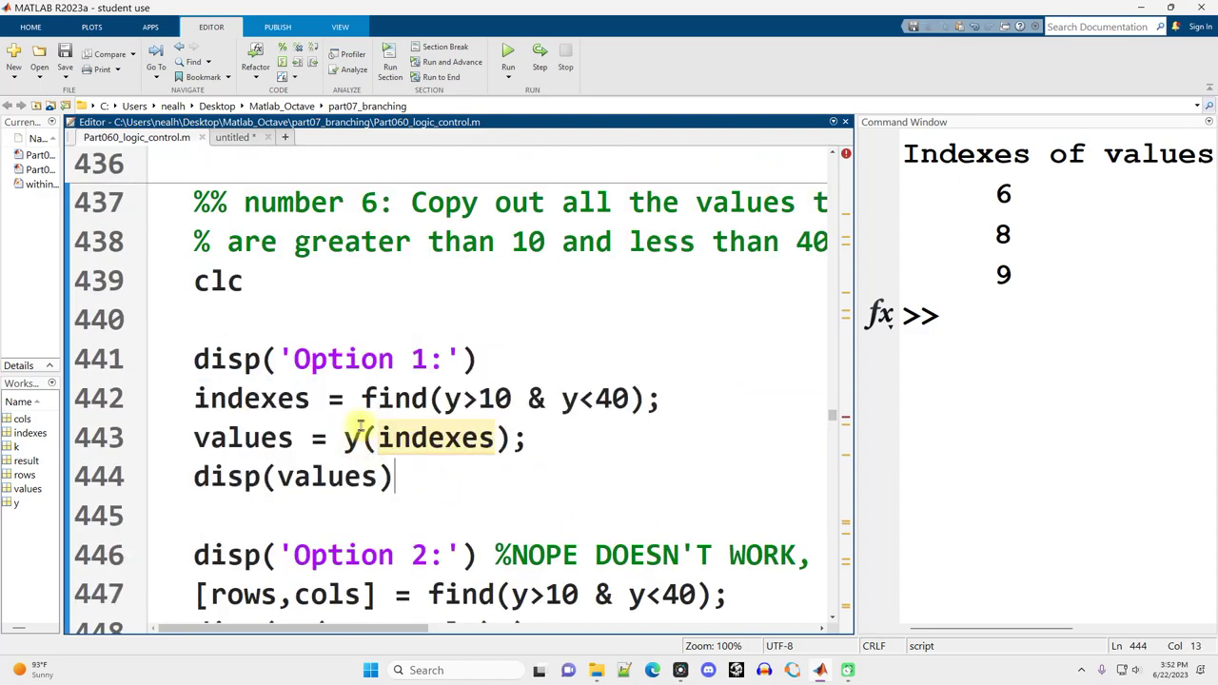
drag(339, 437, 533, 440)
drag(346, 400, 666, 399)
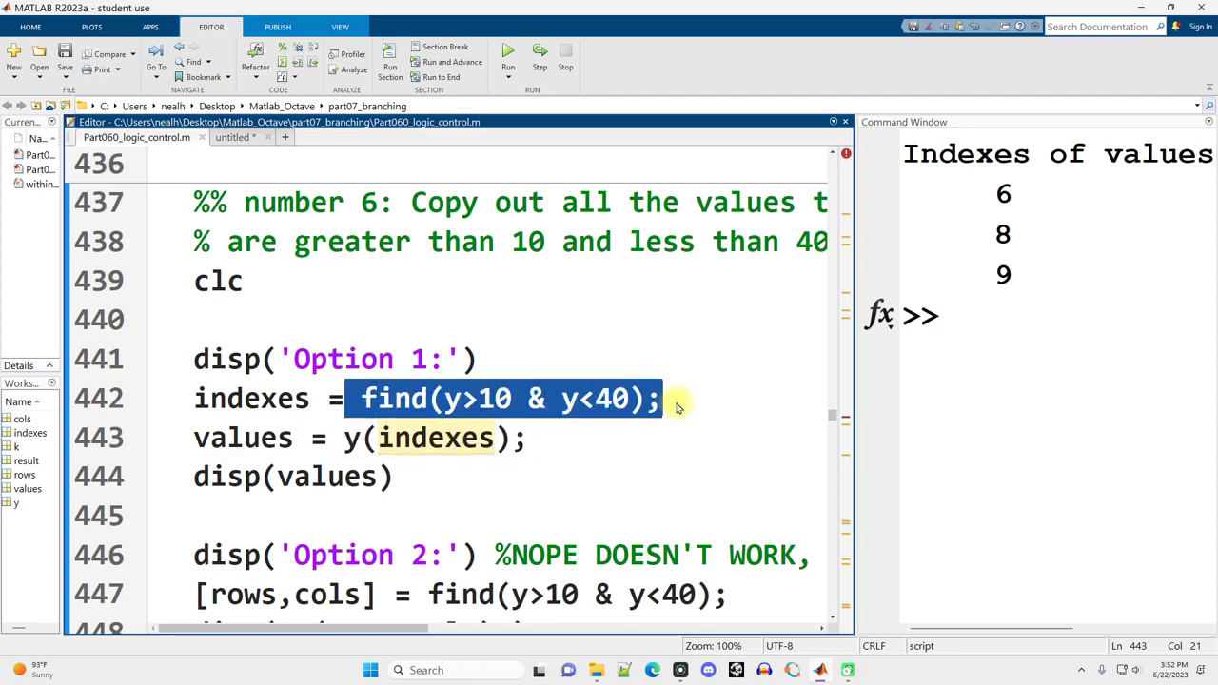
scroll(629, 403, down, 1)
drag(215, 467, 660, 467)
click(551, 509)
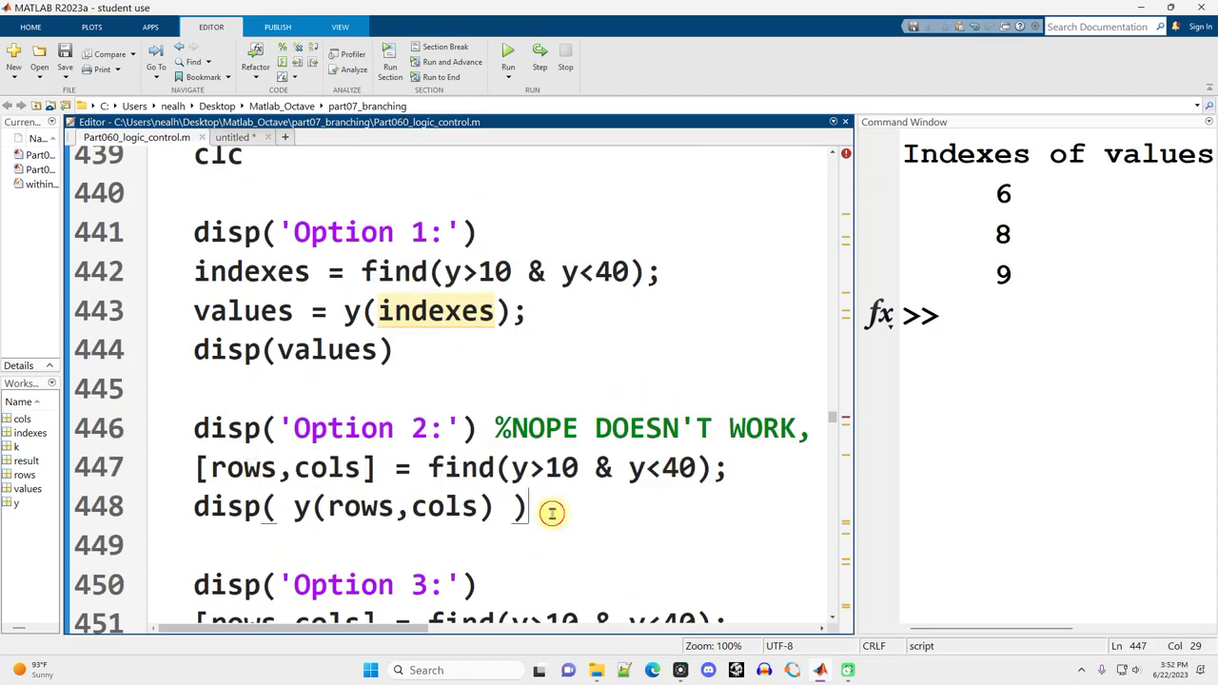
drag(293, 506, 505, 512)
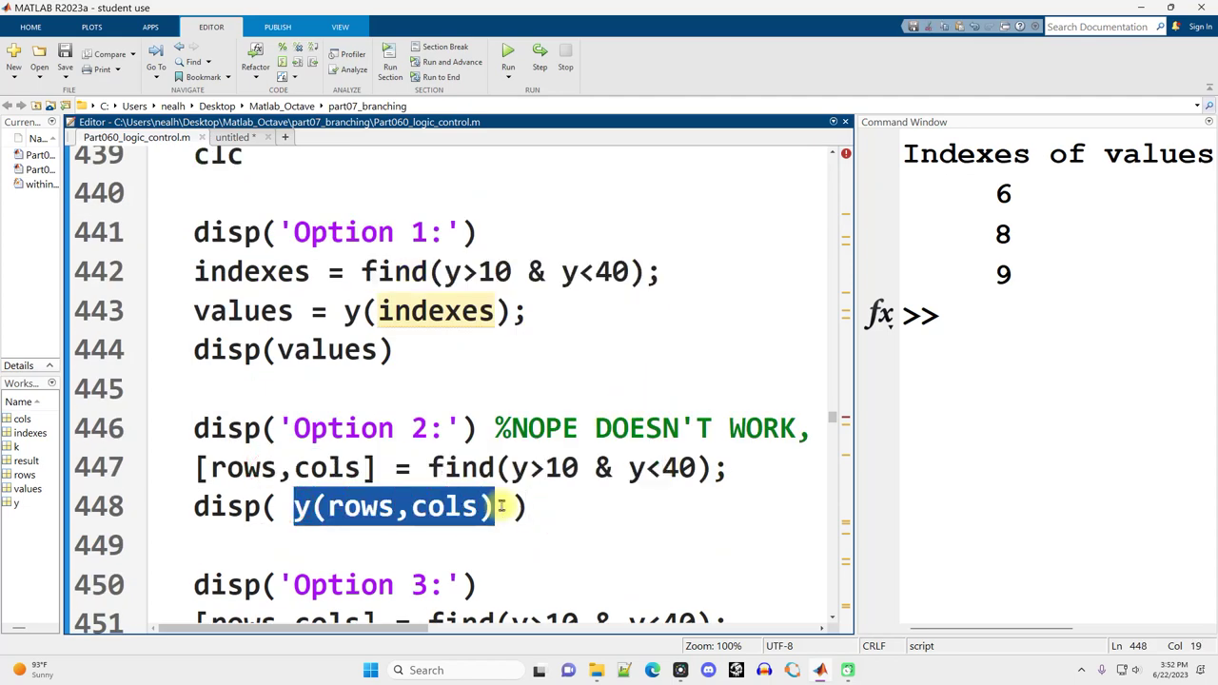
scroll(499, 507, down, 2)
drag(225, 371, 341, 508)
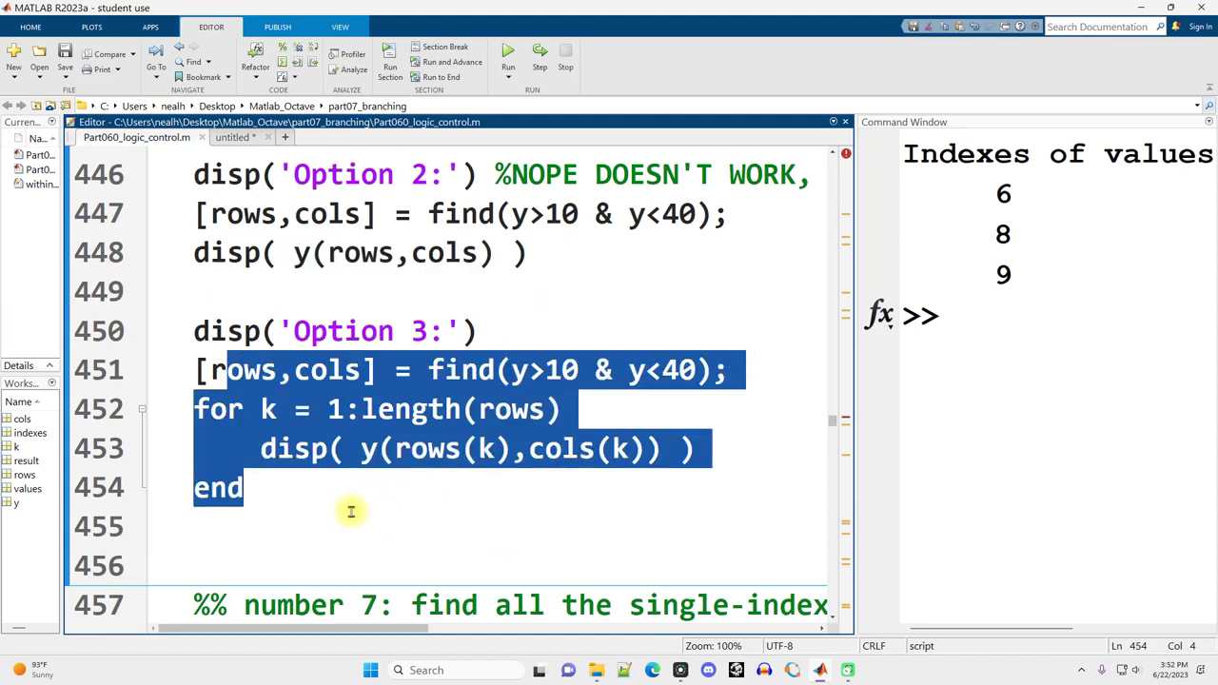
click(363, 504)
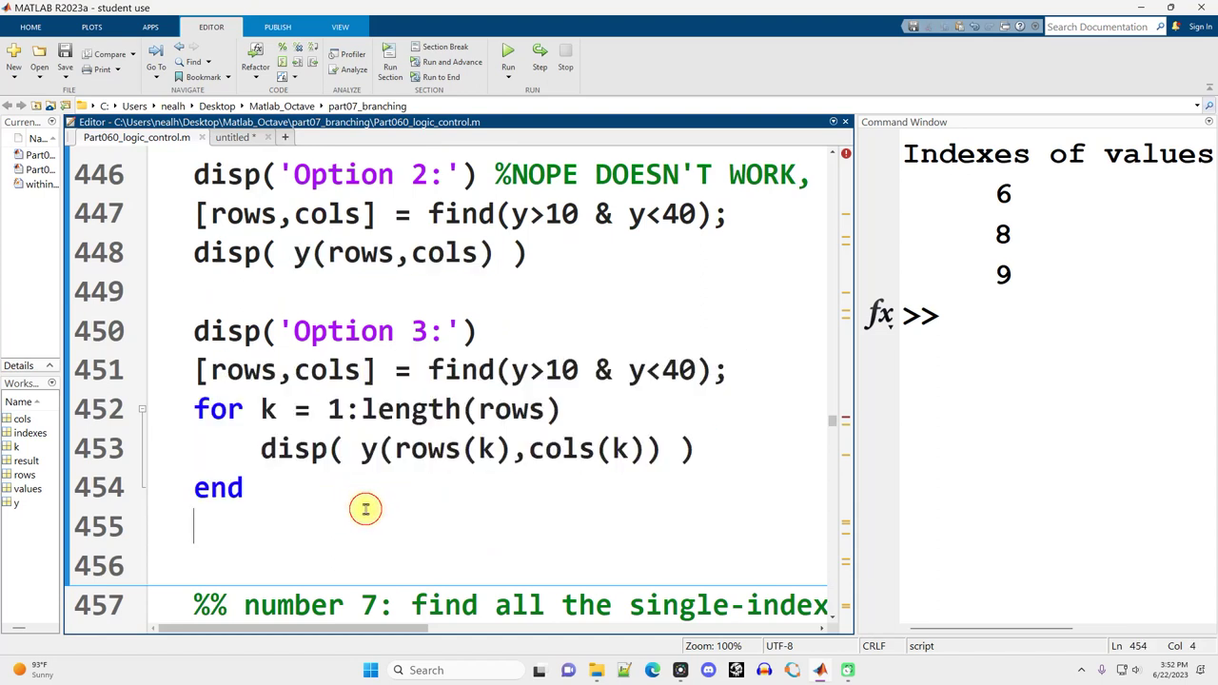
scroll(426, 367, down, 1)
scroll(427, 367, down, 2)
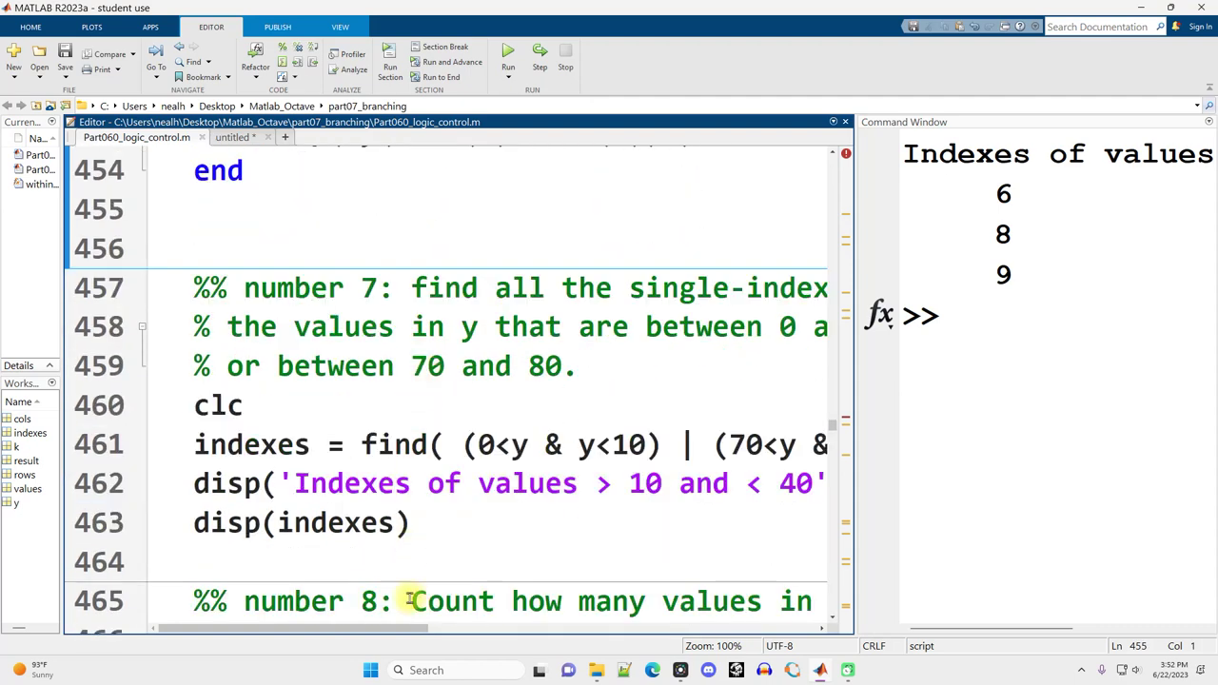
drag(353, 628, 449, 628)
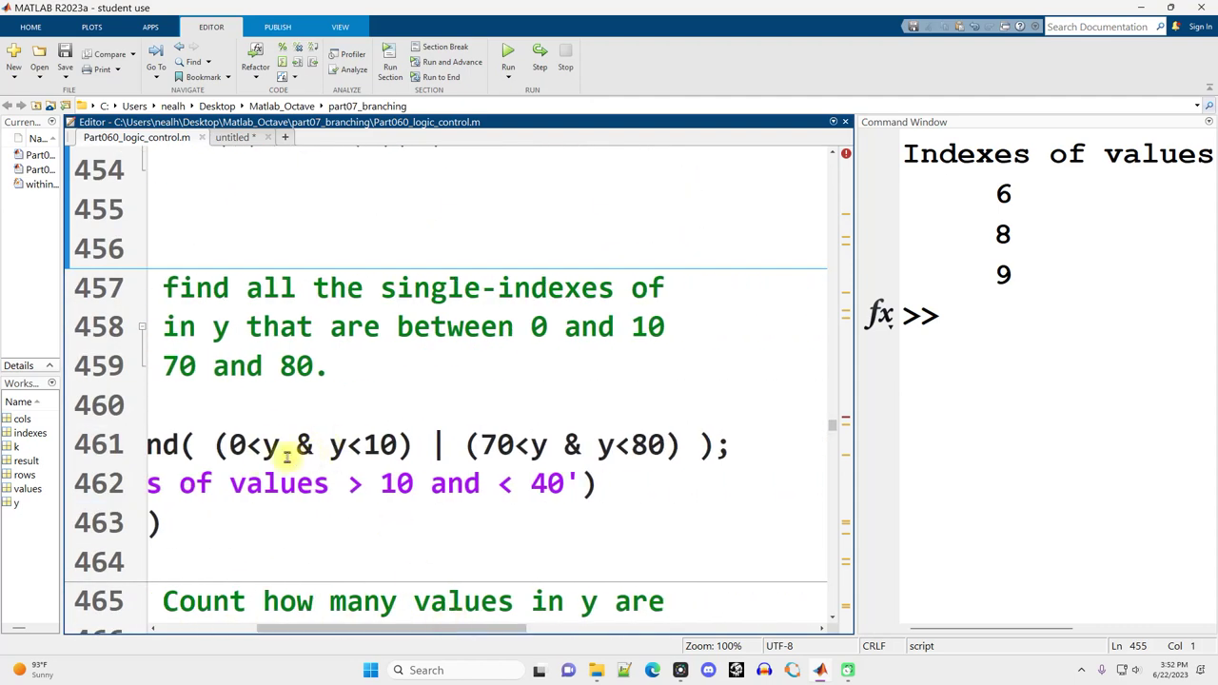
drag(232, 446, 405, 444)
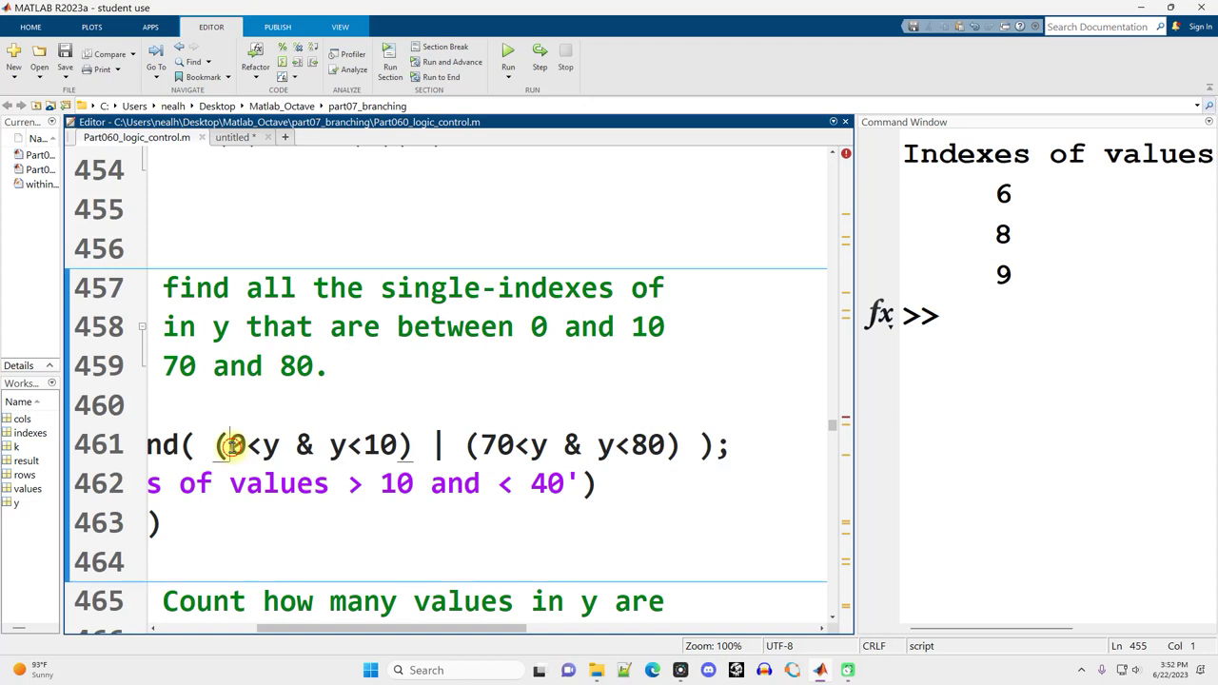
click(411, 445)
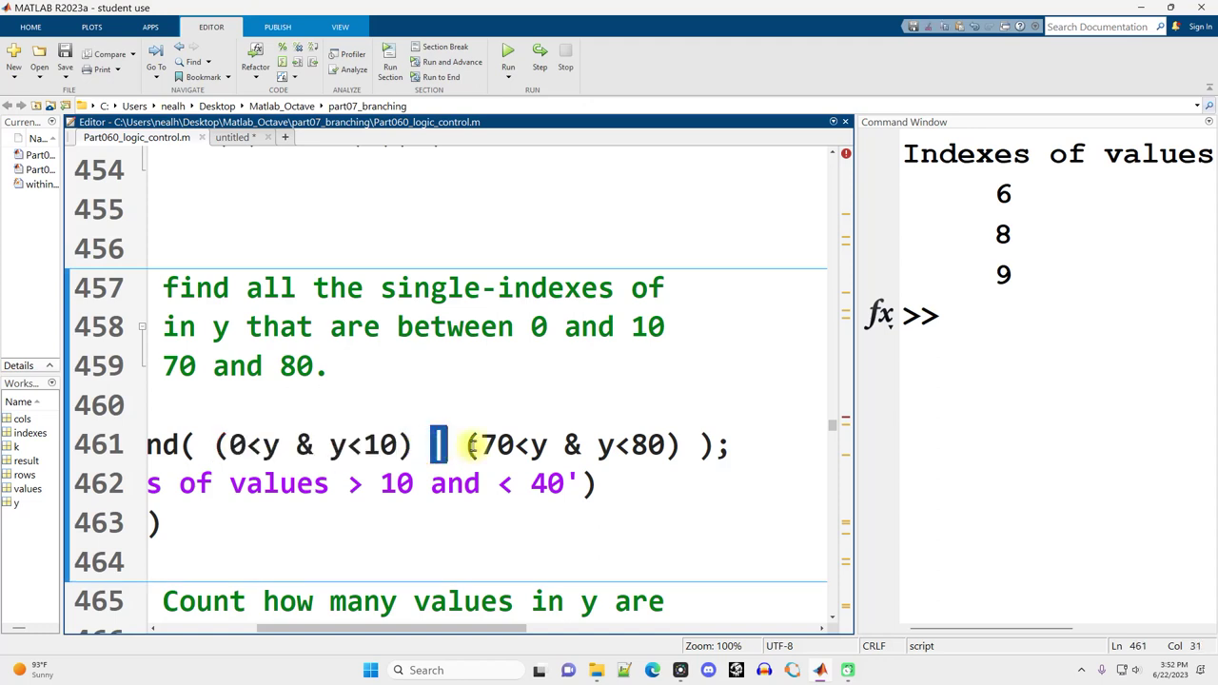
drag(481, 445, 692, 440)
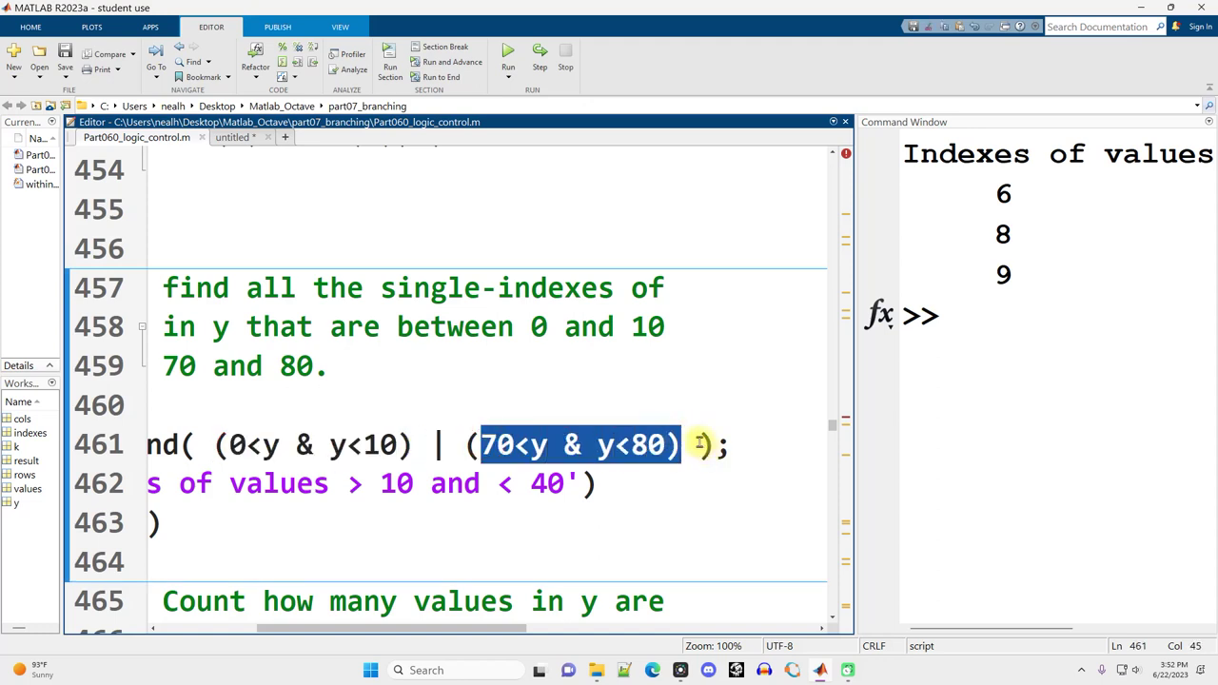
double_click(702, 446)
drag(697, 445, 196, 454)
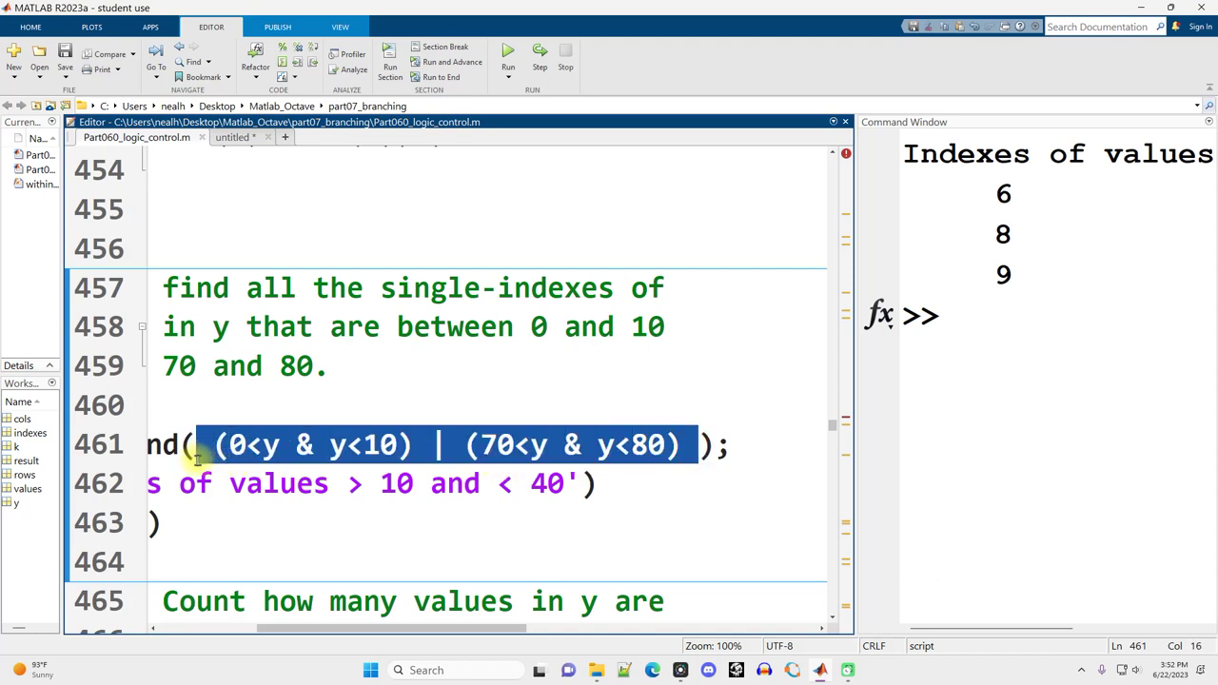
drag(231, 446, 297, 452)
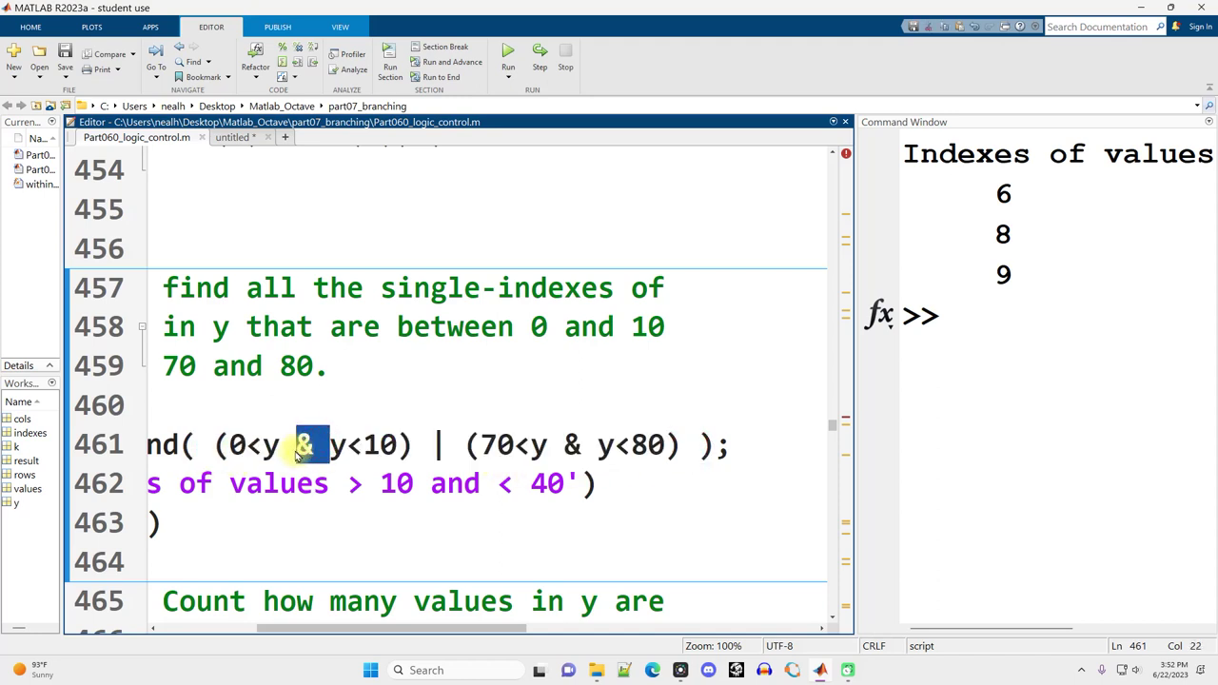
drag(217, 448, 411, 451)
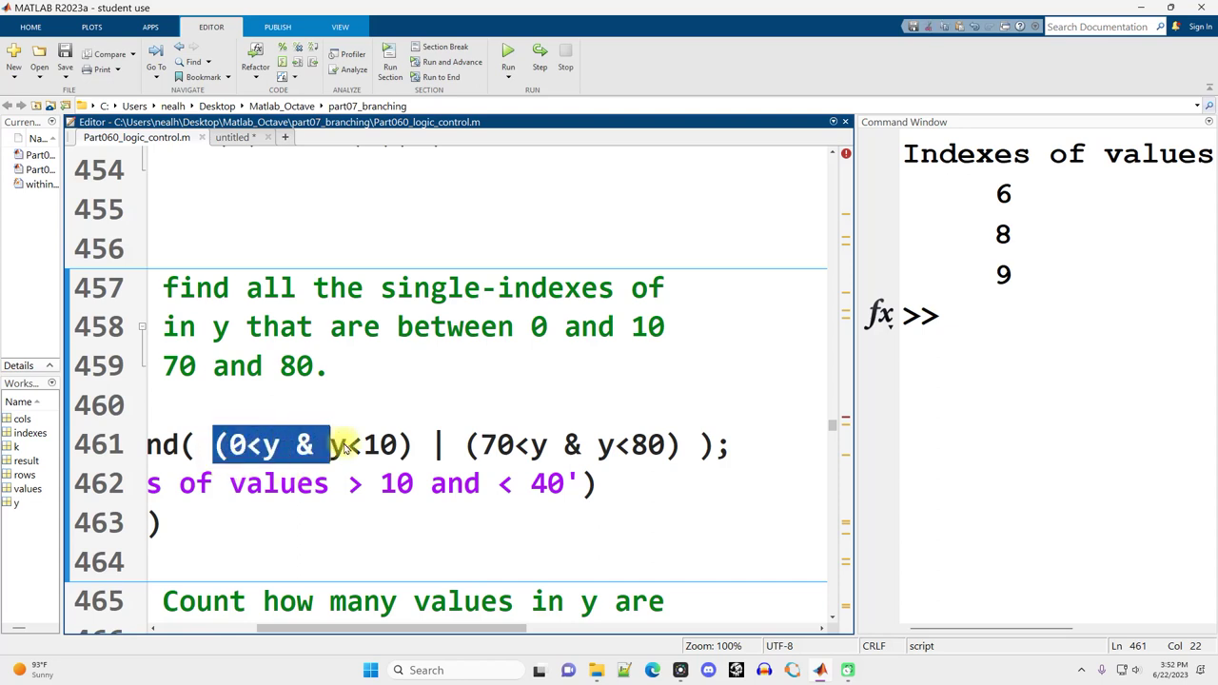
drag(465, 445, 681, 451)
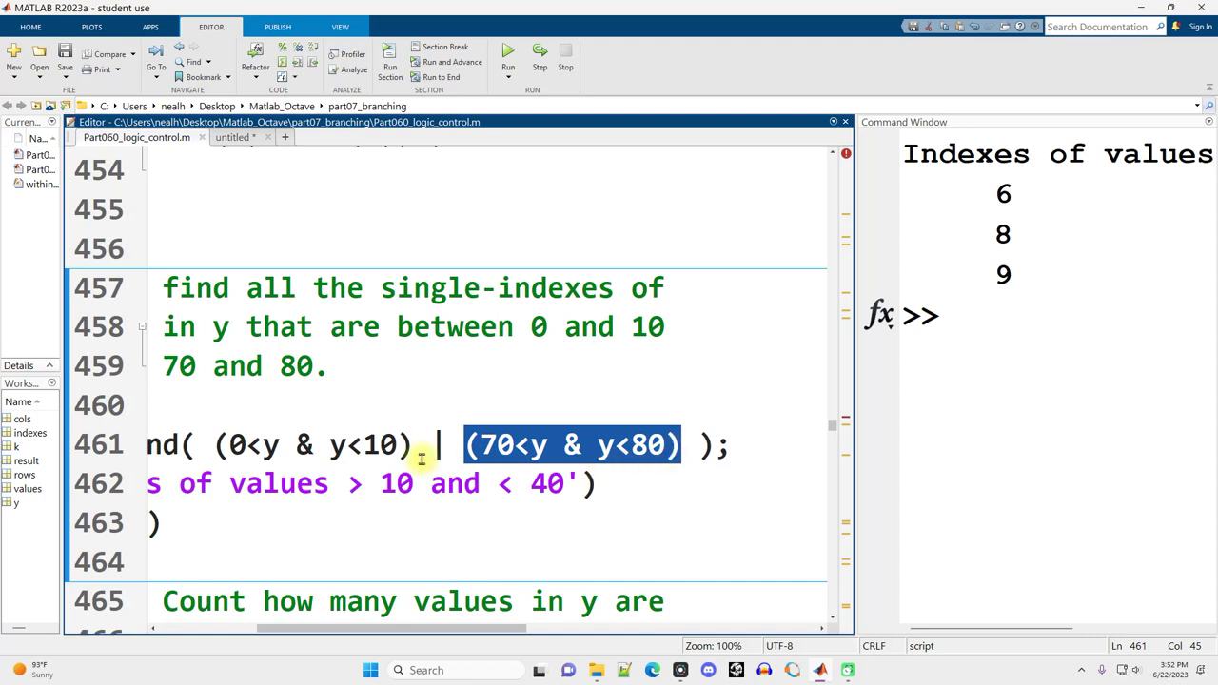
drag(429, 447, 448, 448)
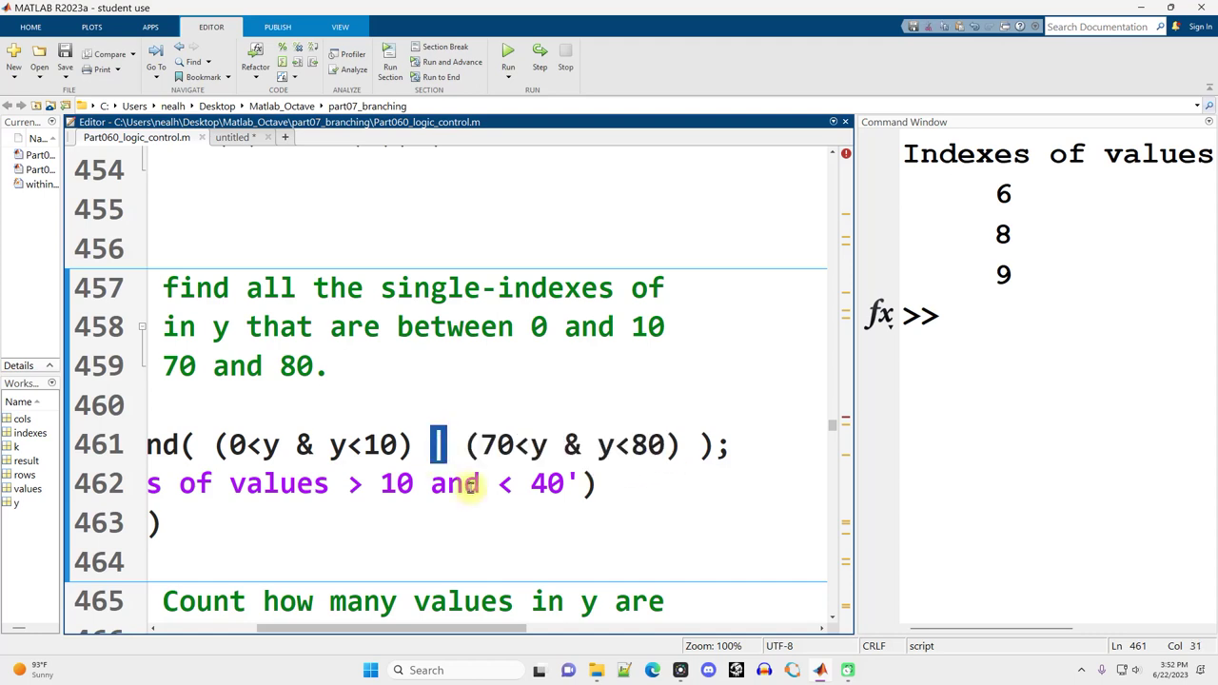
drag(286, 446, 305, 445)
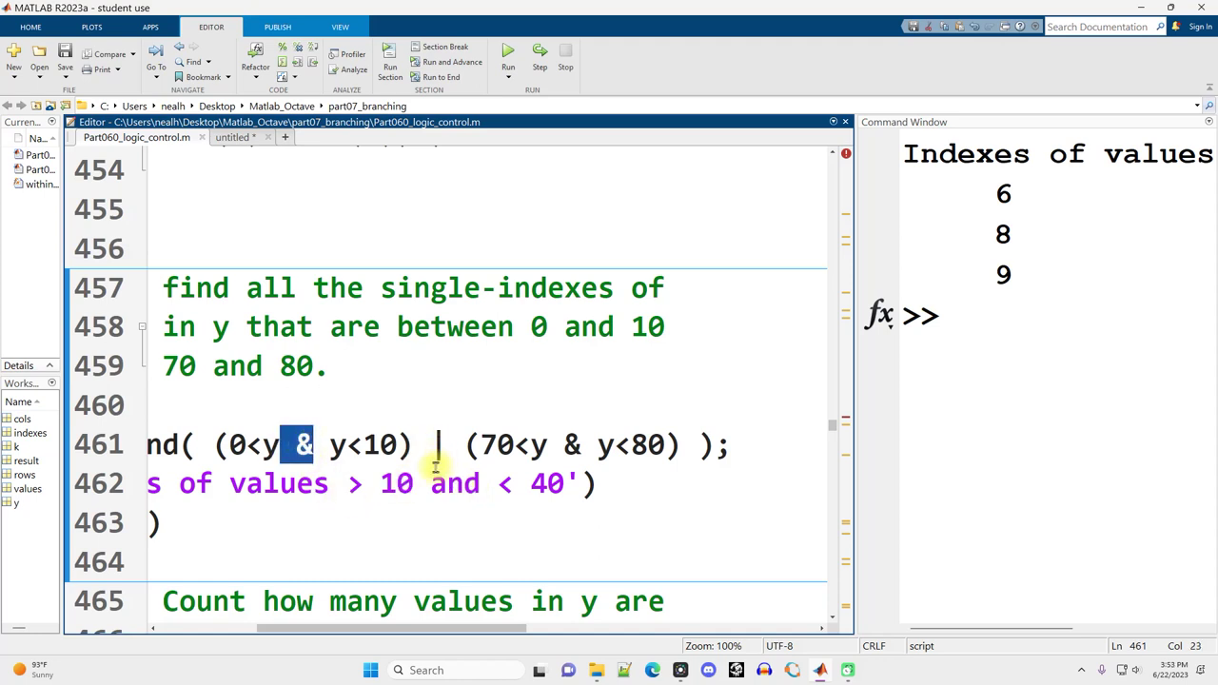
drag(215, 445, 412, 455)
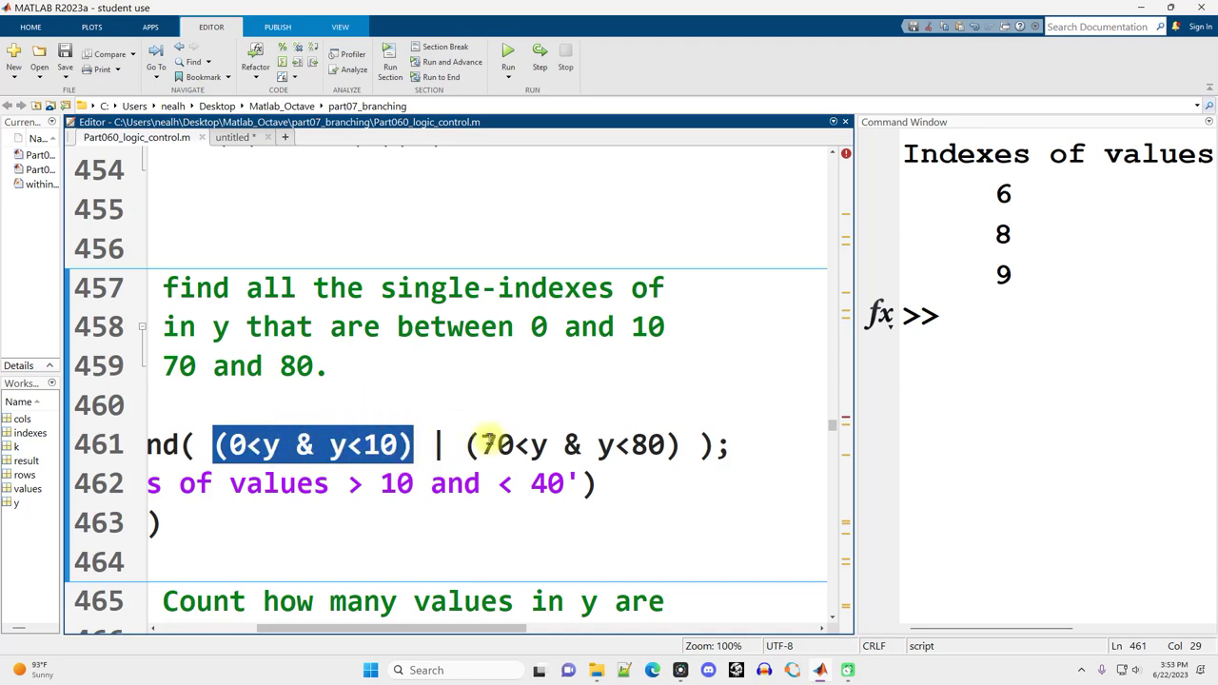
drag(465, 445, 682, 442)
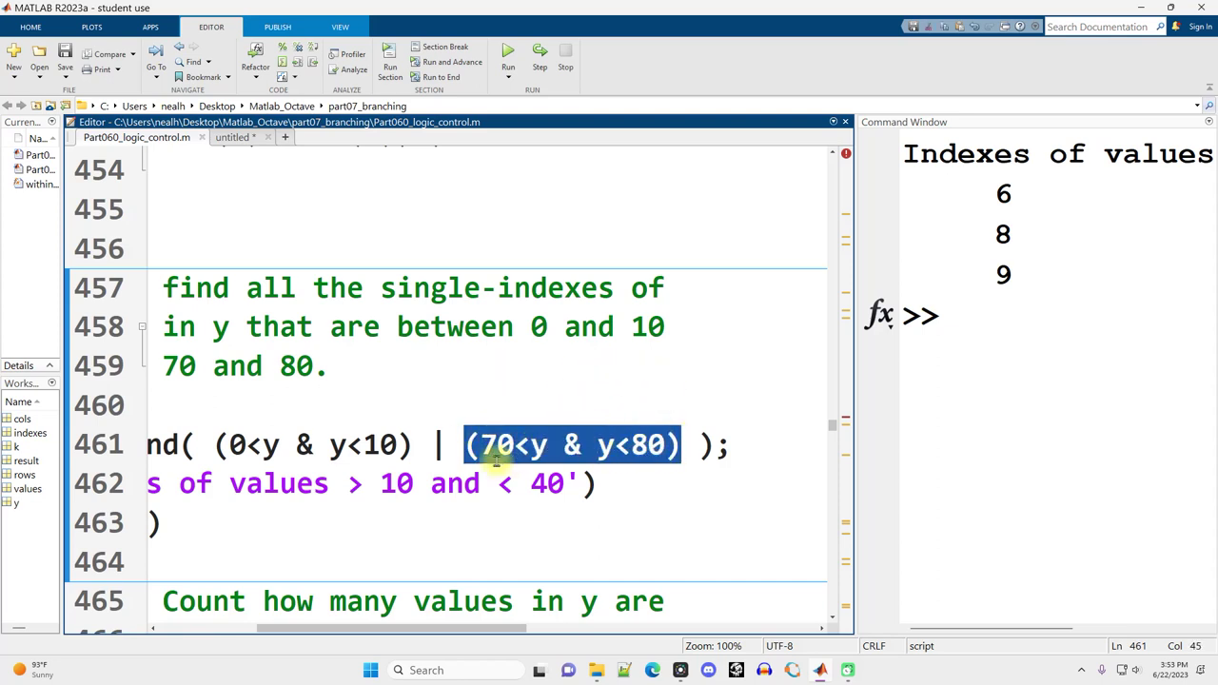
drag(430, 445, 447, 448)
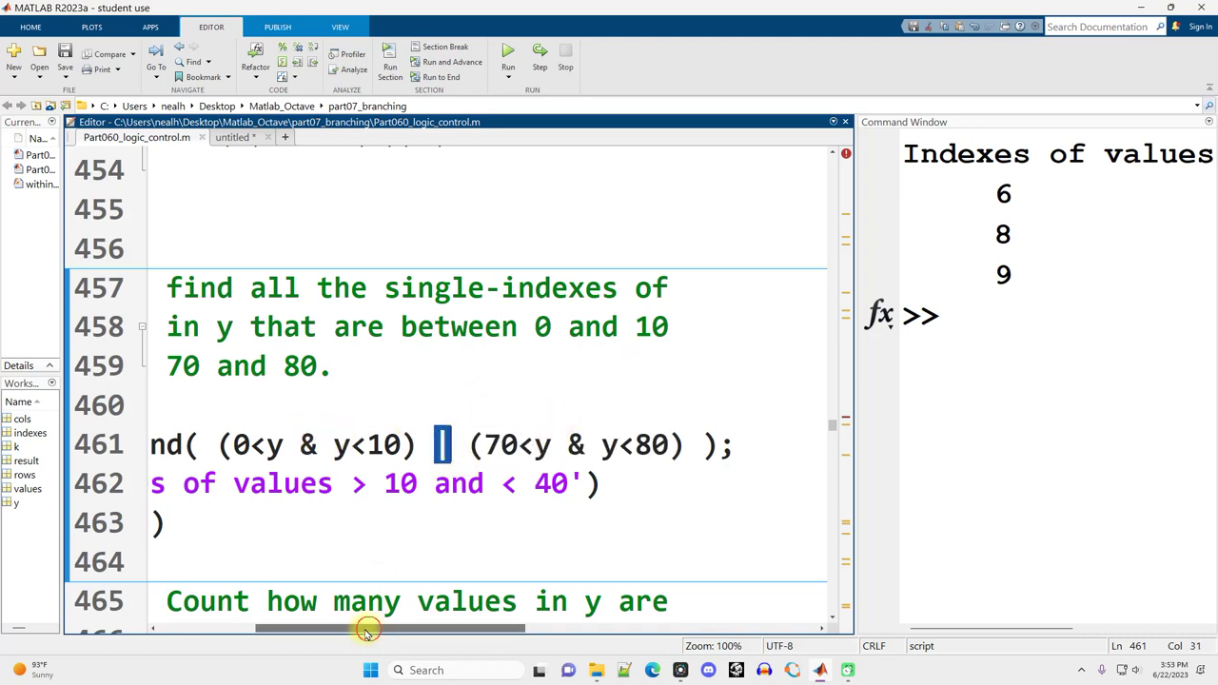
drag(367, 631, 268, 631)
scroll(390, 424, down, 2)
Step: Run section 8, counting values of y between 0 and 10 or 70 and 80
drag(244, 347, 411, 350)
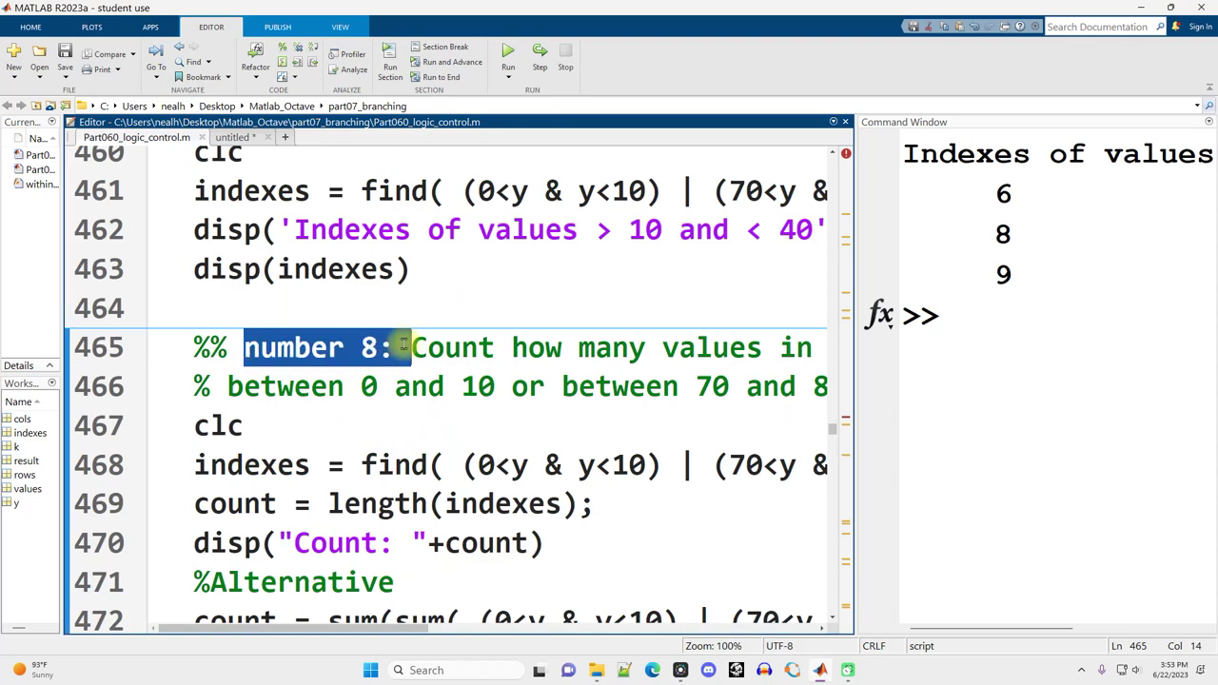
scroll(423, 363, down, 1)
scroll(424, 363, down, 1)
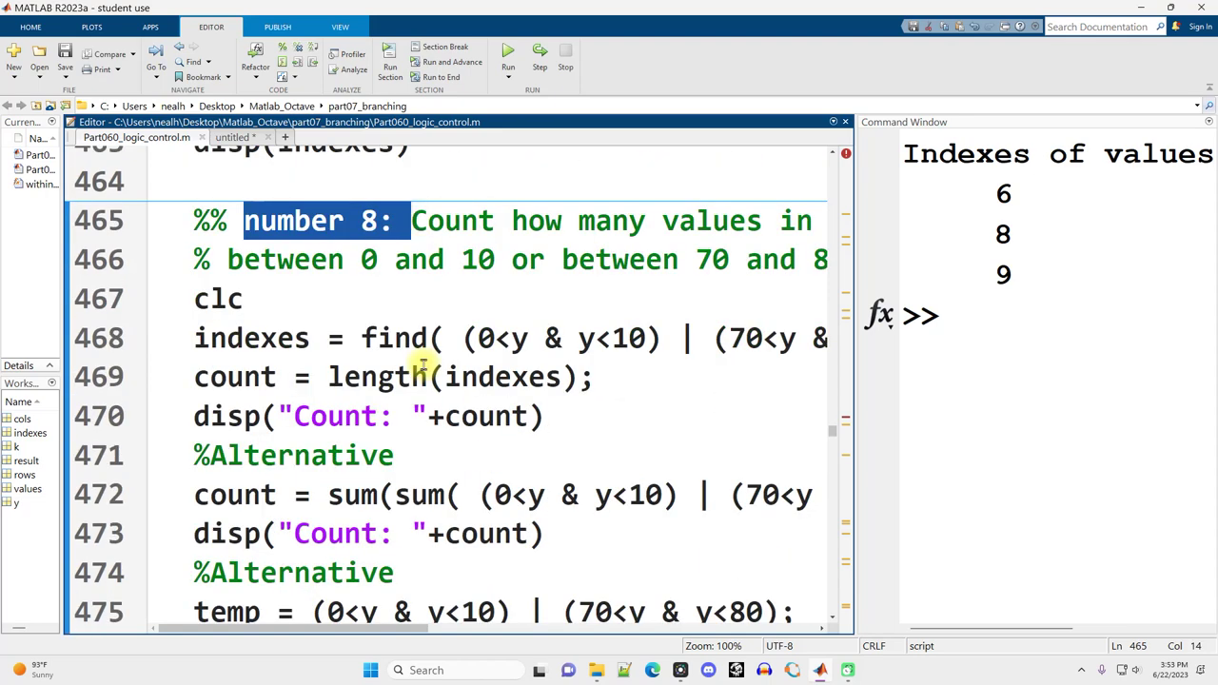
mouse_move(429, 221)
mouse_down()
mouse_move(846, 215)
mouse_move(14, 250)
mouse_up()
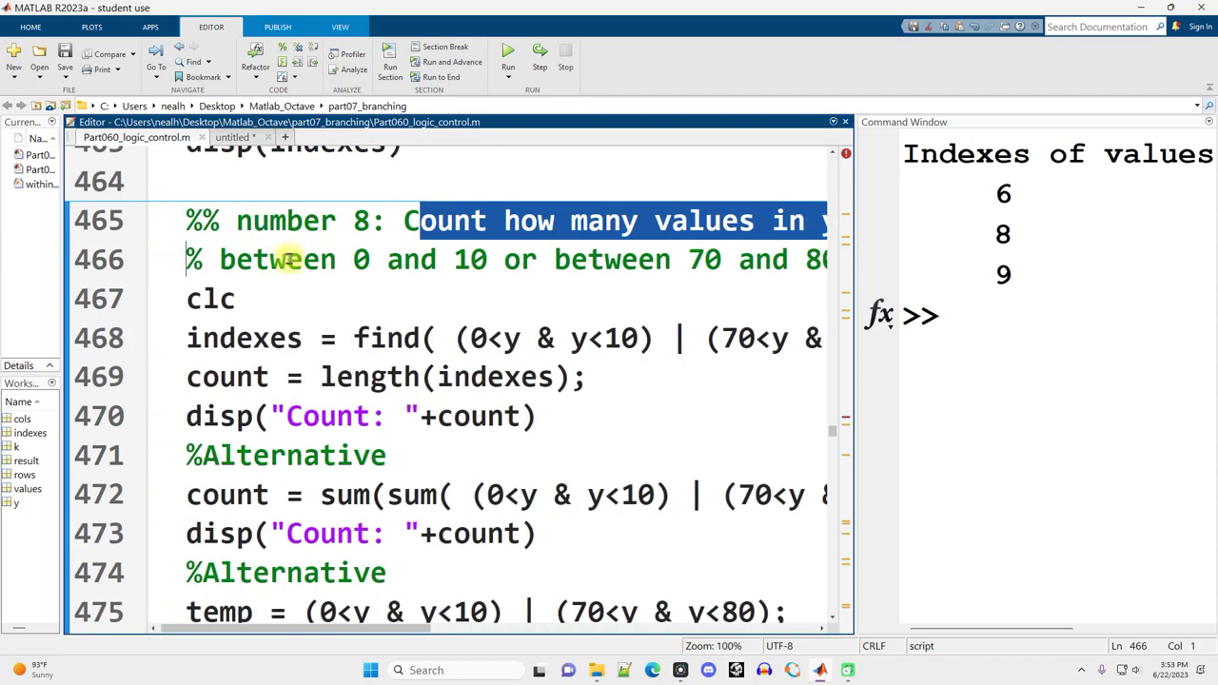
drag(302, 259, 487, 259)
click(678, 260)
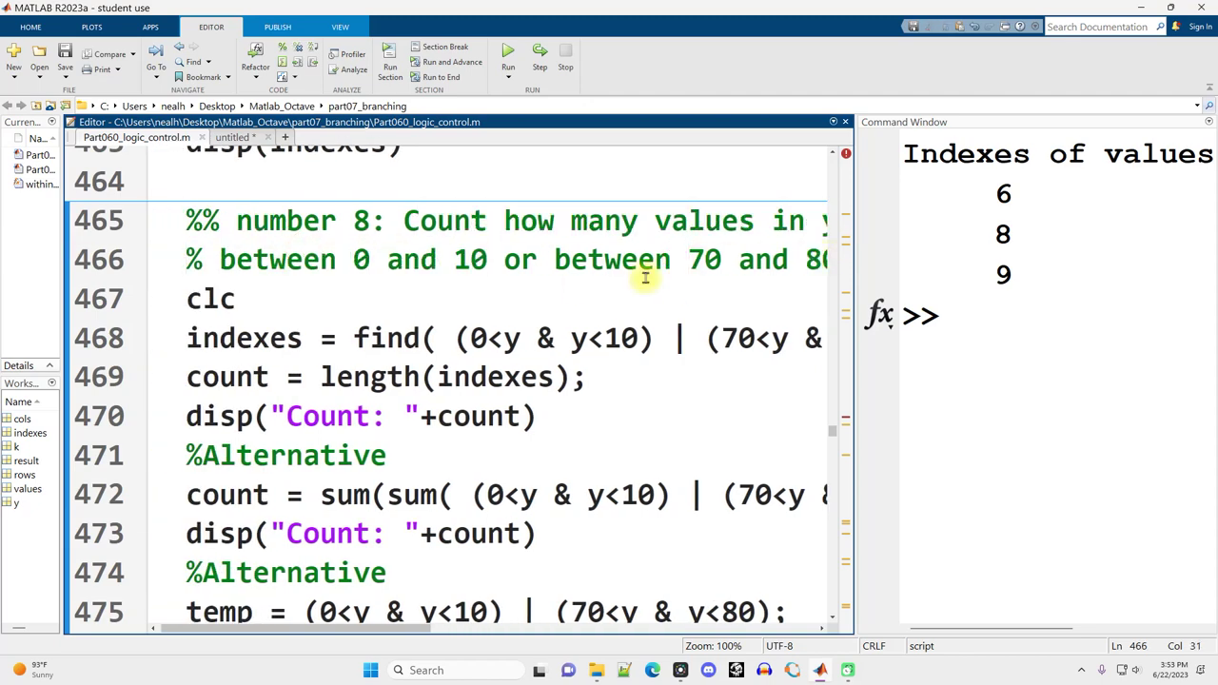
key(Down)
key(ctrl+Return)
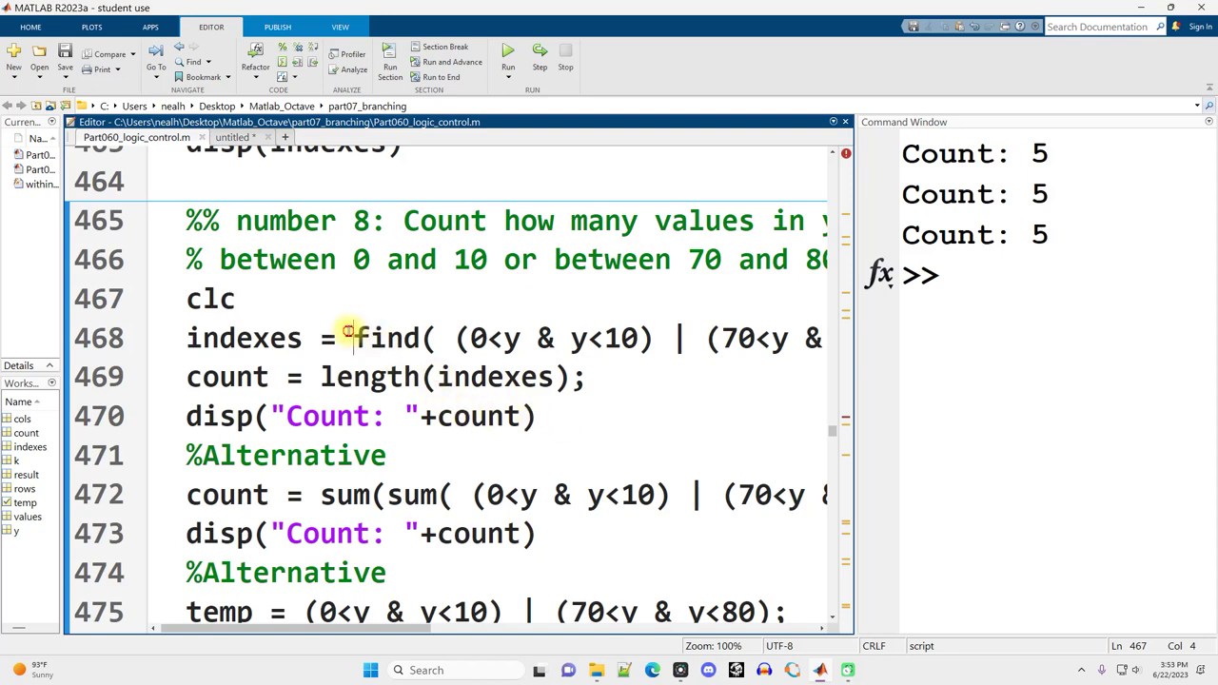
Step: Review how find then length(indexes) produces the first Count: 5 result
drag(354, 338, 721, 337)
drag(302, 338, 186, 338)
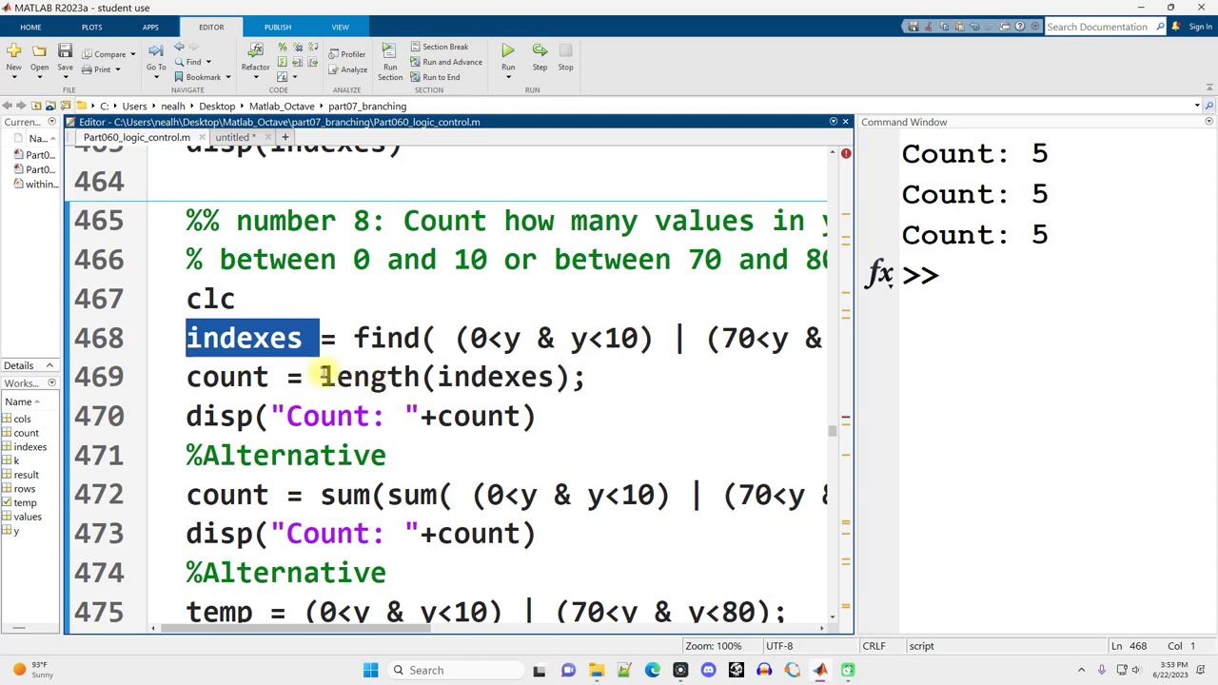
drag(322, 377, 588, 381)
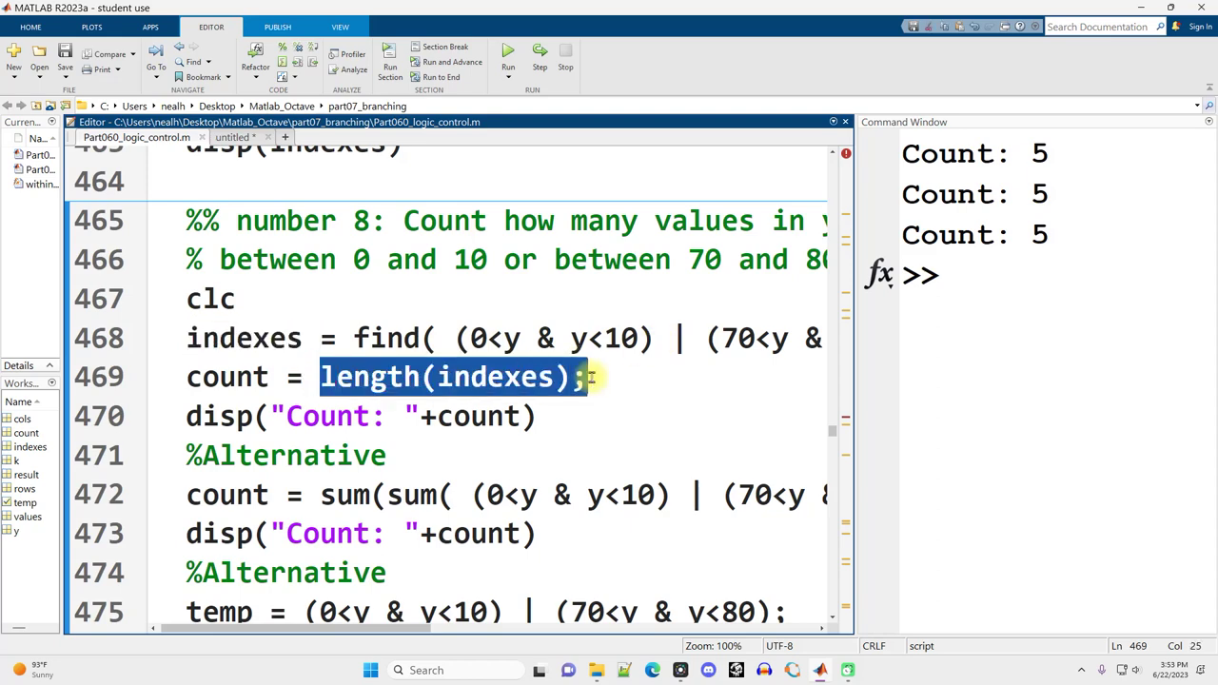
triple_click(1047, 155)
click(603, 379)
scroll(628, 291, down, 1)
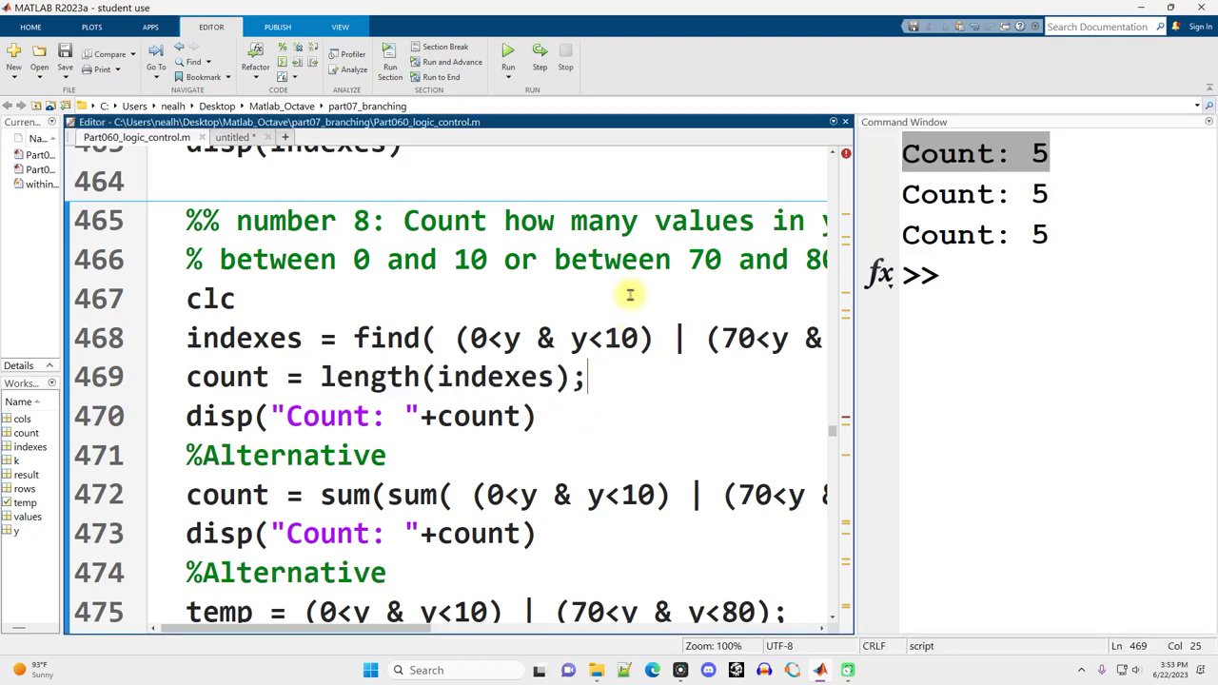
scroll(628, 291, down, 1)
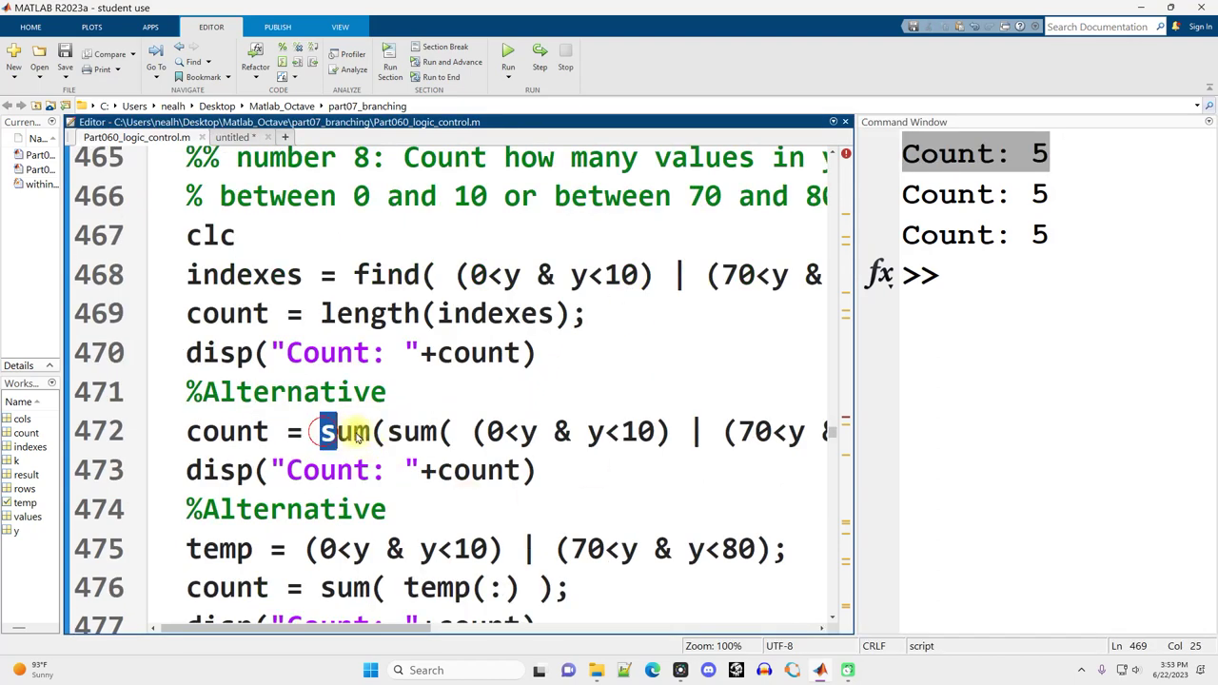
drag(327, 431, 734, 434)
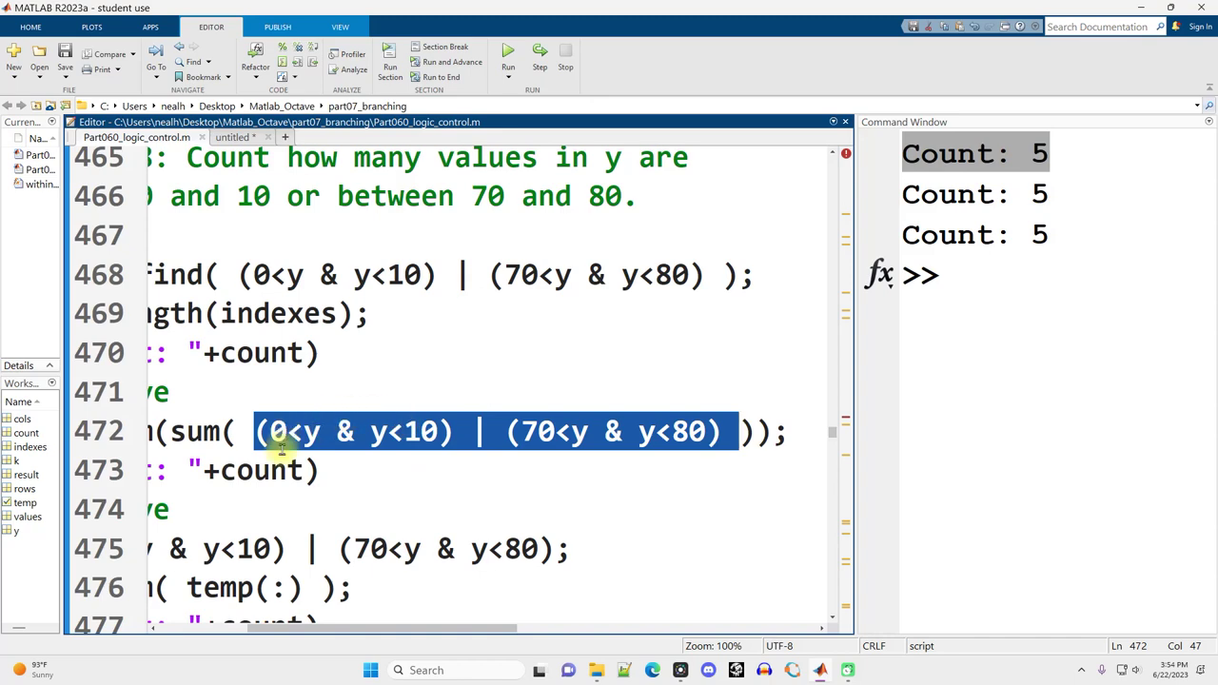
drag(229, 430, 314, 434)
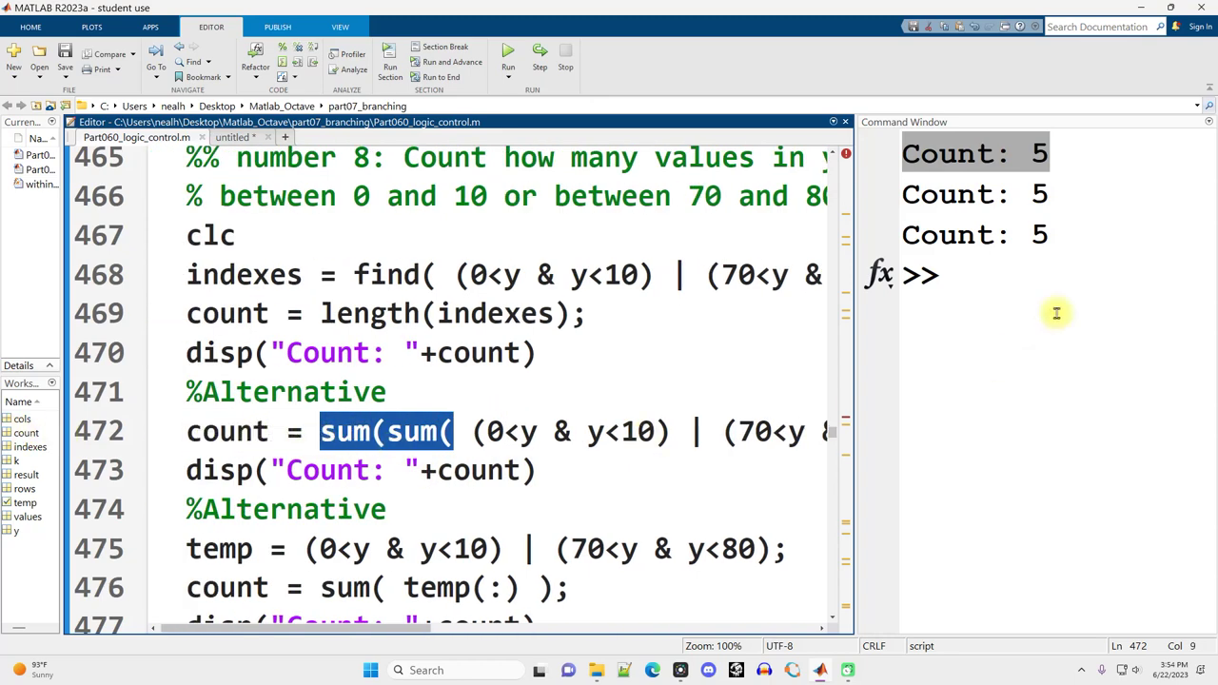
drag(1070, 195, 984, 196)
scroll(533, 409, down, 1)
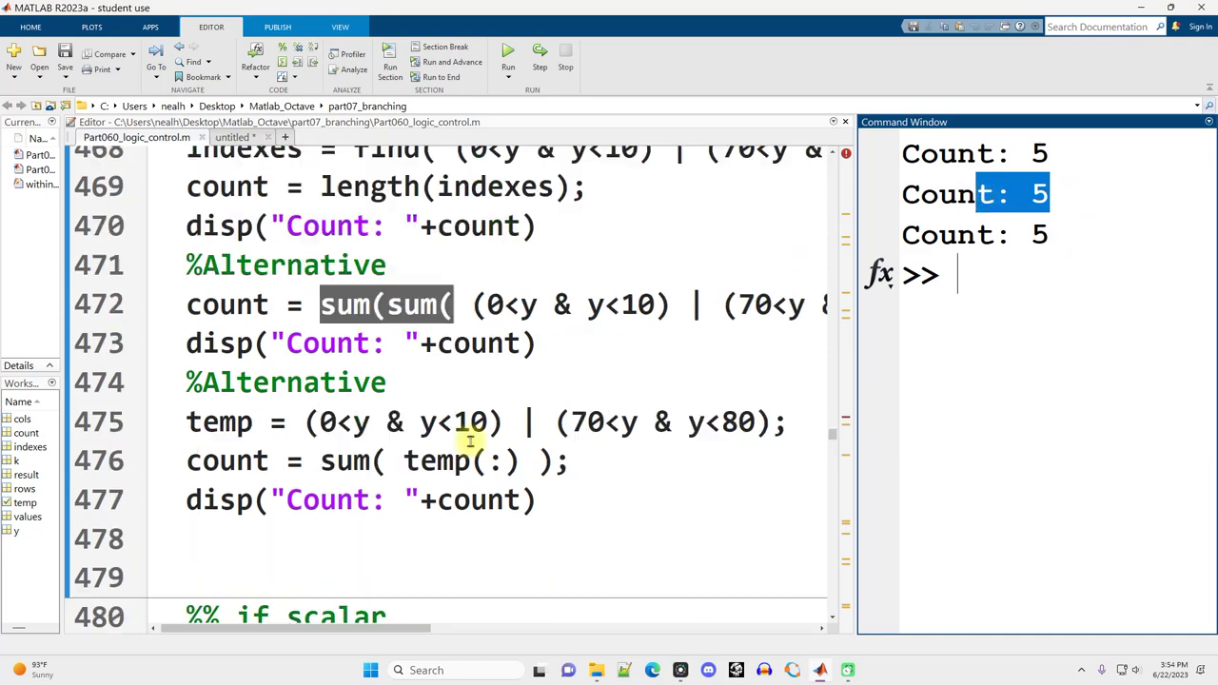
mouse_move(237, 422)
mouse_down()
mouse_move(614, 497)
mouse_move(611, 511)
mouse_up()
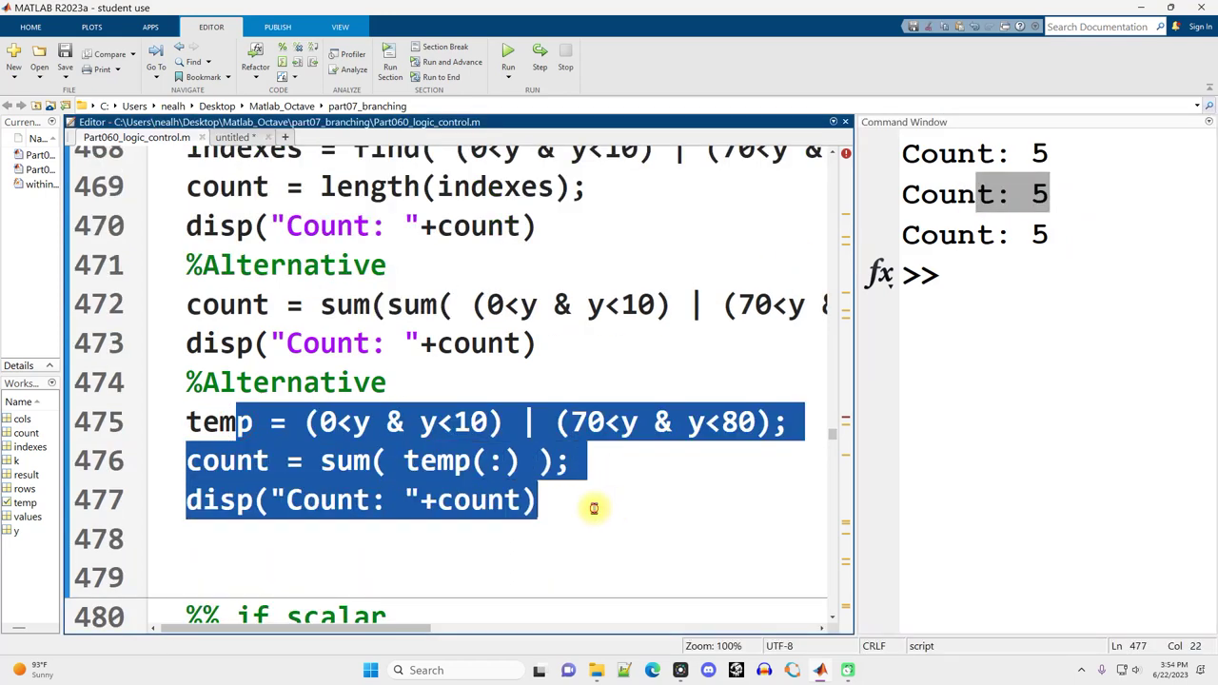
click(588, 509)
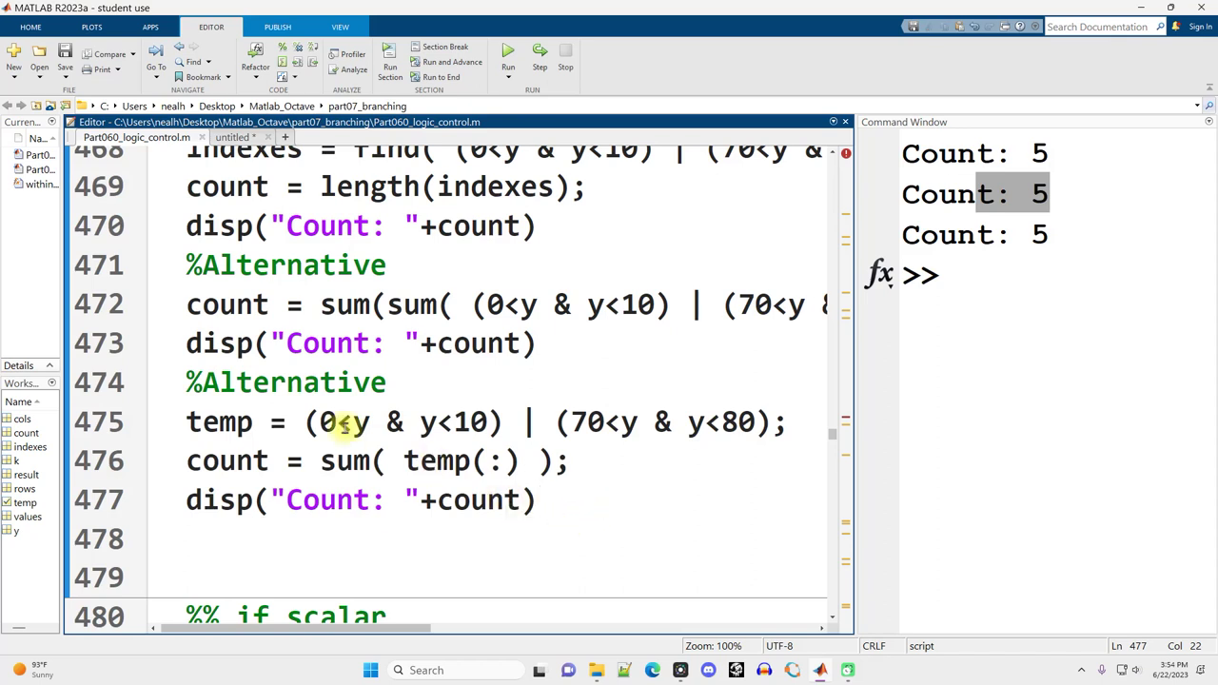
drag(285, 421, 788, 415)
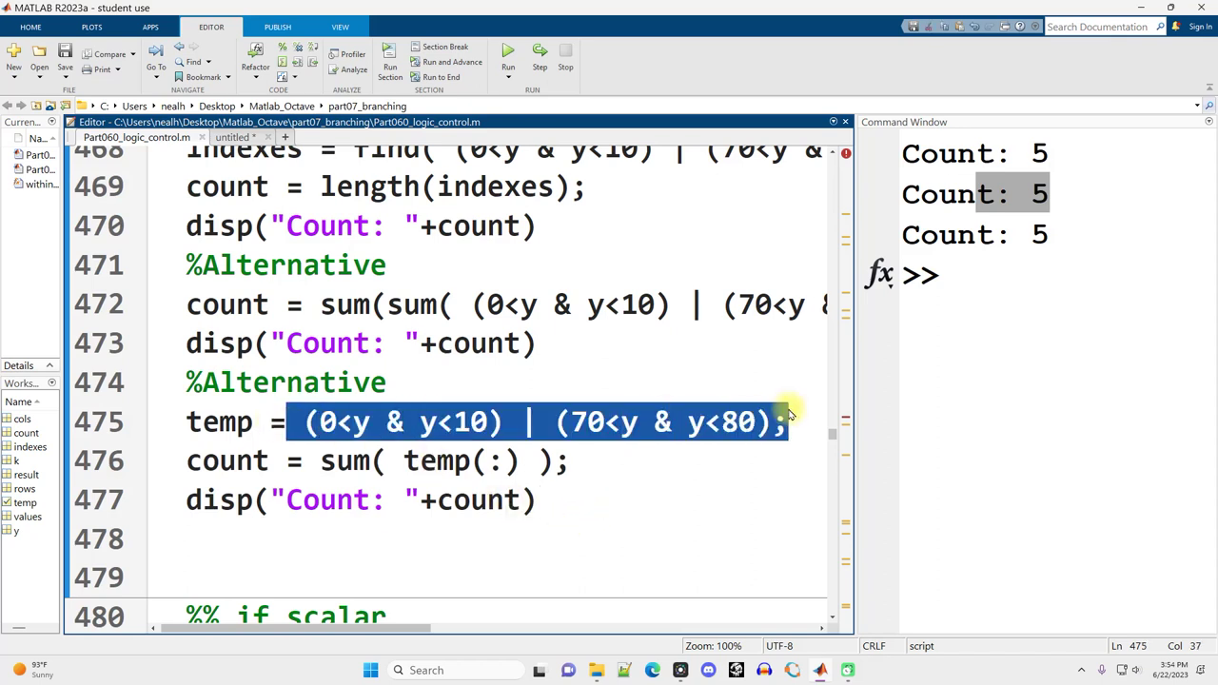
click(1003, 308)
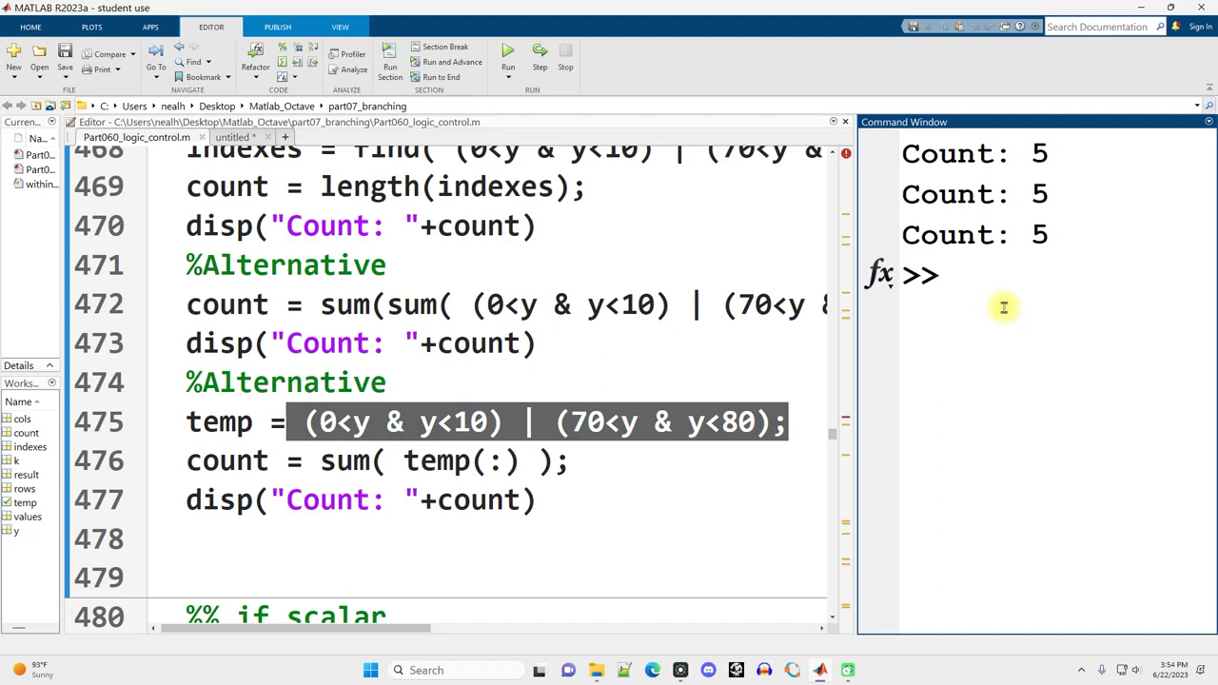
text(temp)
Step: Display temp as a 3×3 logical array and relate sum(temp(:)) to the count of 5
key(Return)
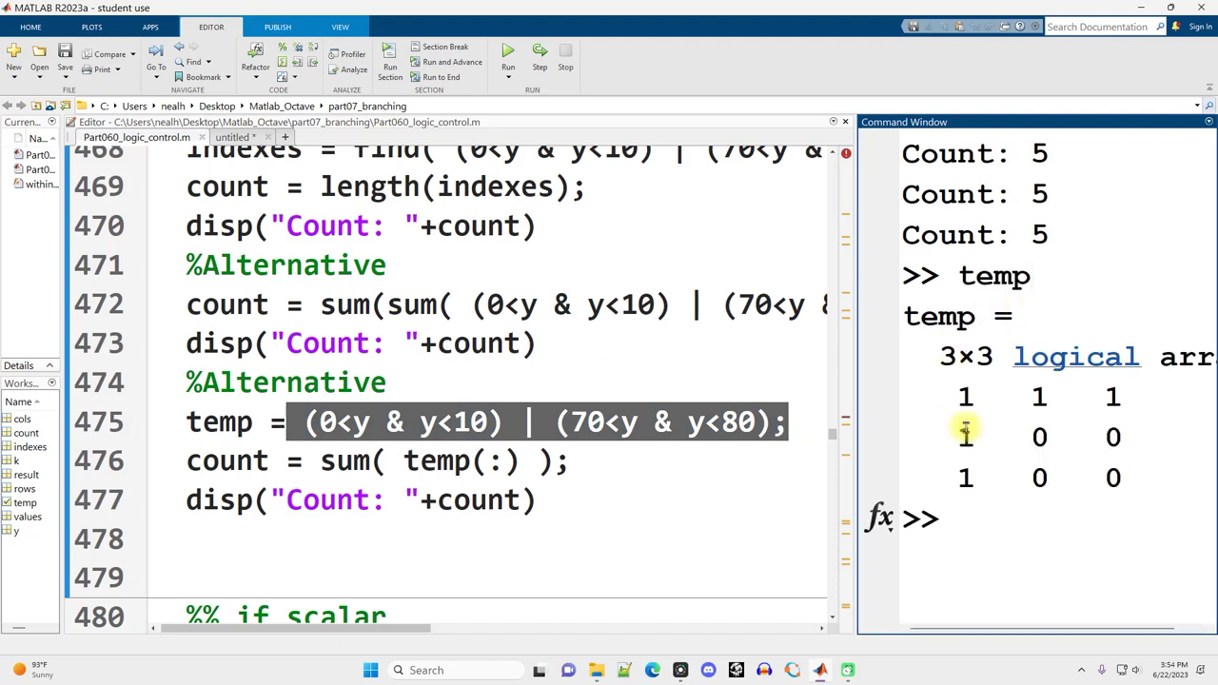
drag(956, 386, 1096, 491)
drag(473, 460, 519, 464)
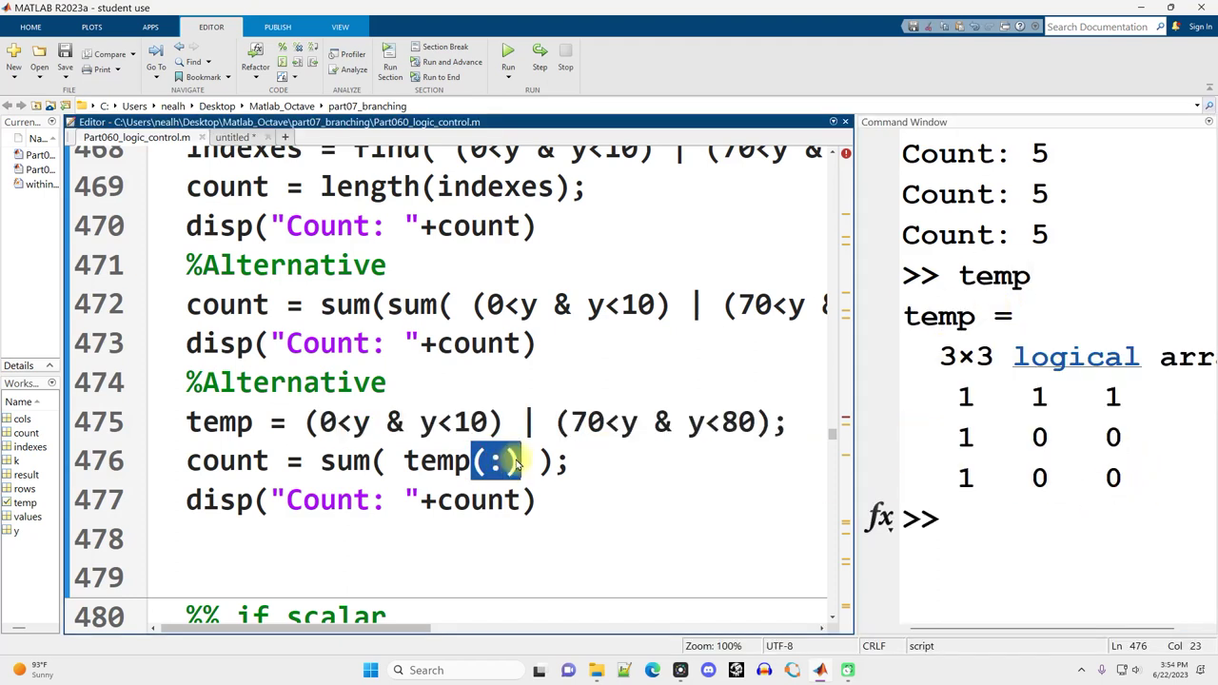
drag(310, 462, 625, 461)
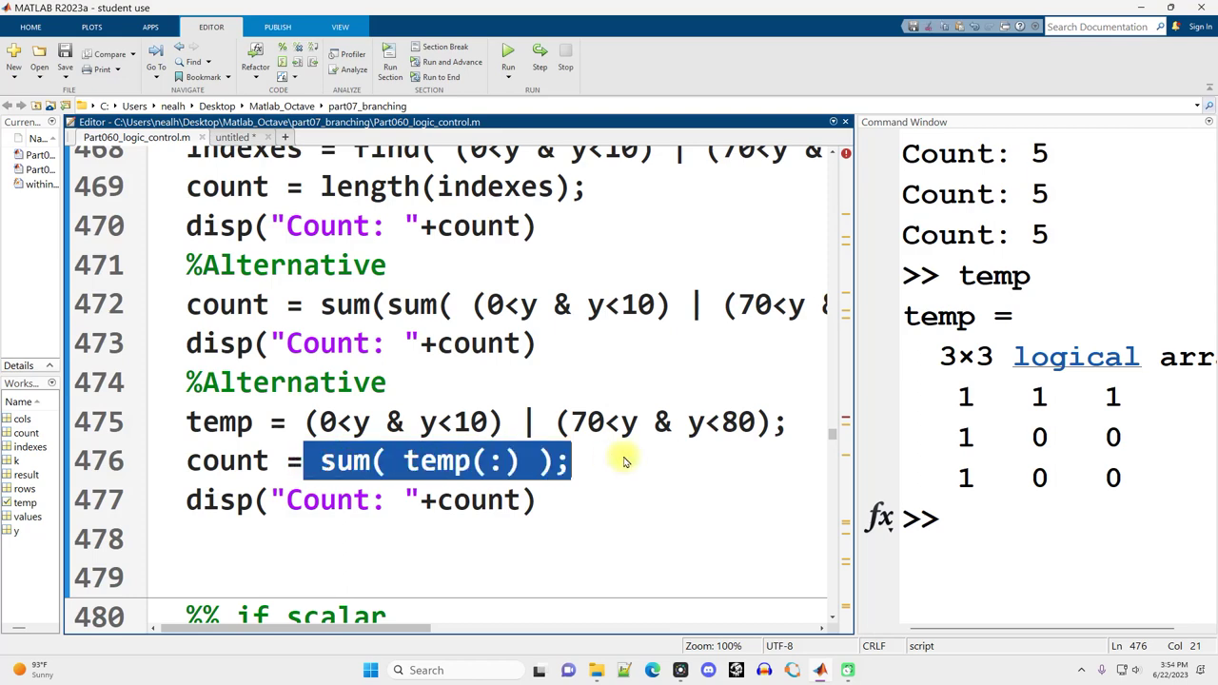
click(530, 545)
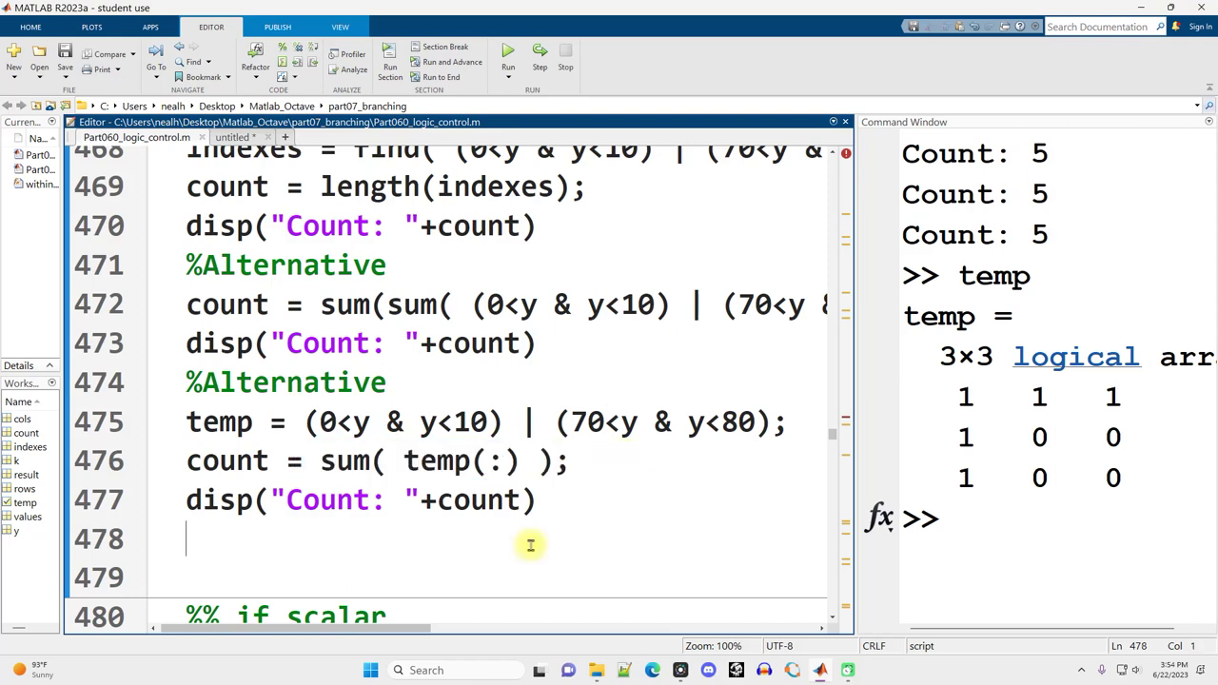